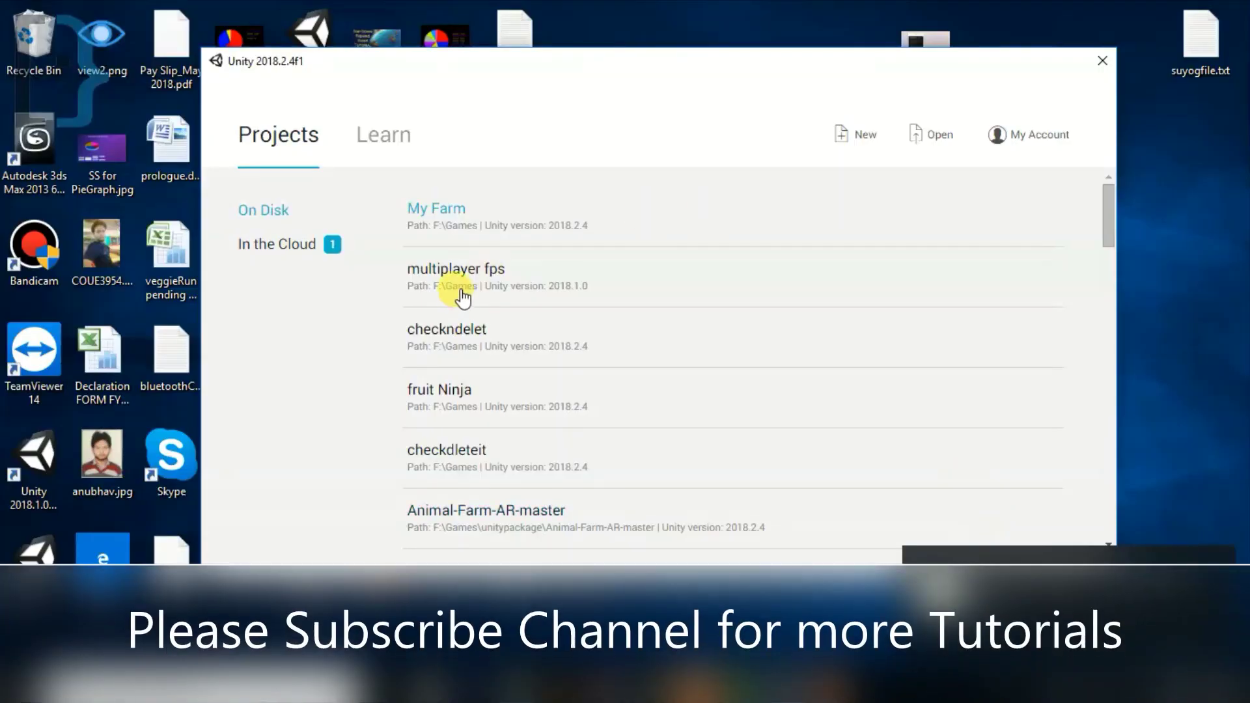
# Step: Create a new project named UIANimation with the 3D template in F:\Games
pyautogui.click(625, 221)
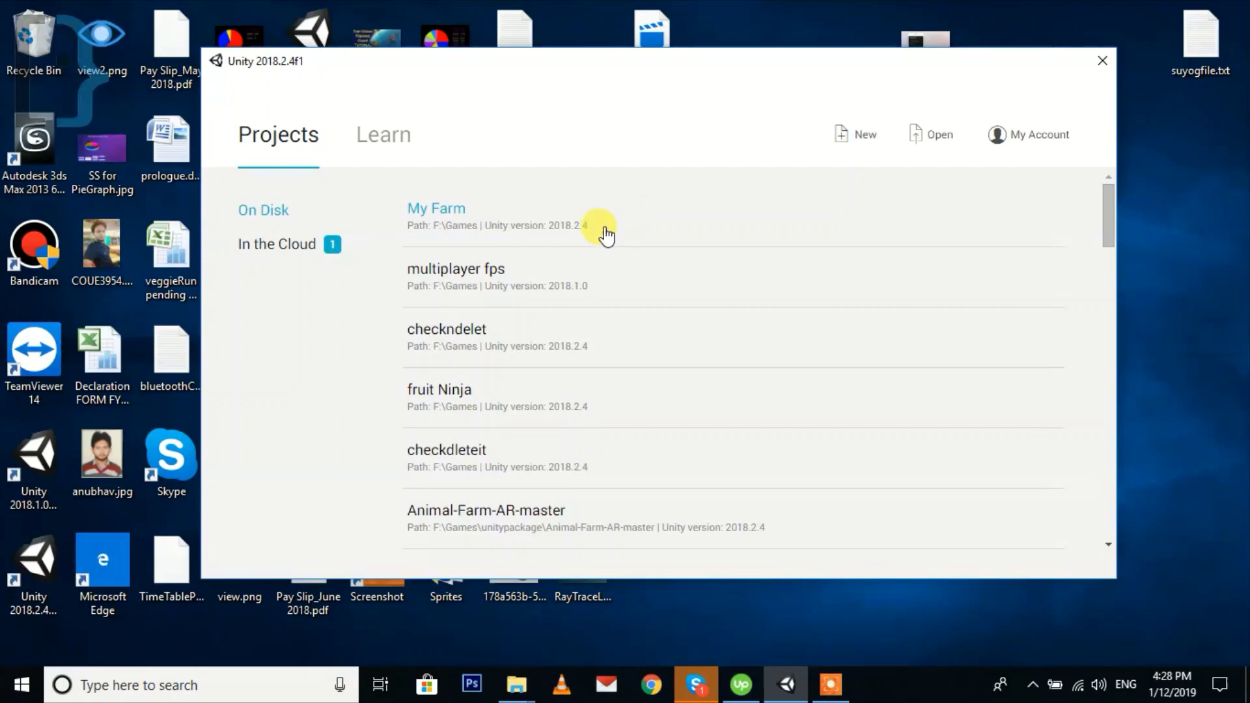
pyautogui.click(866, 138)
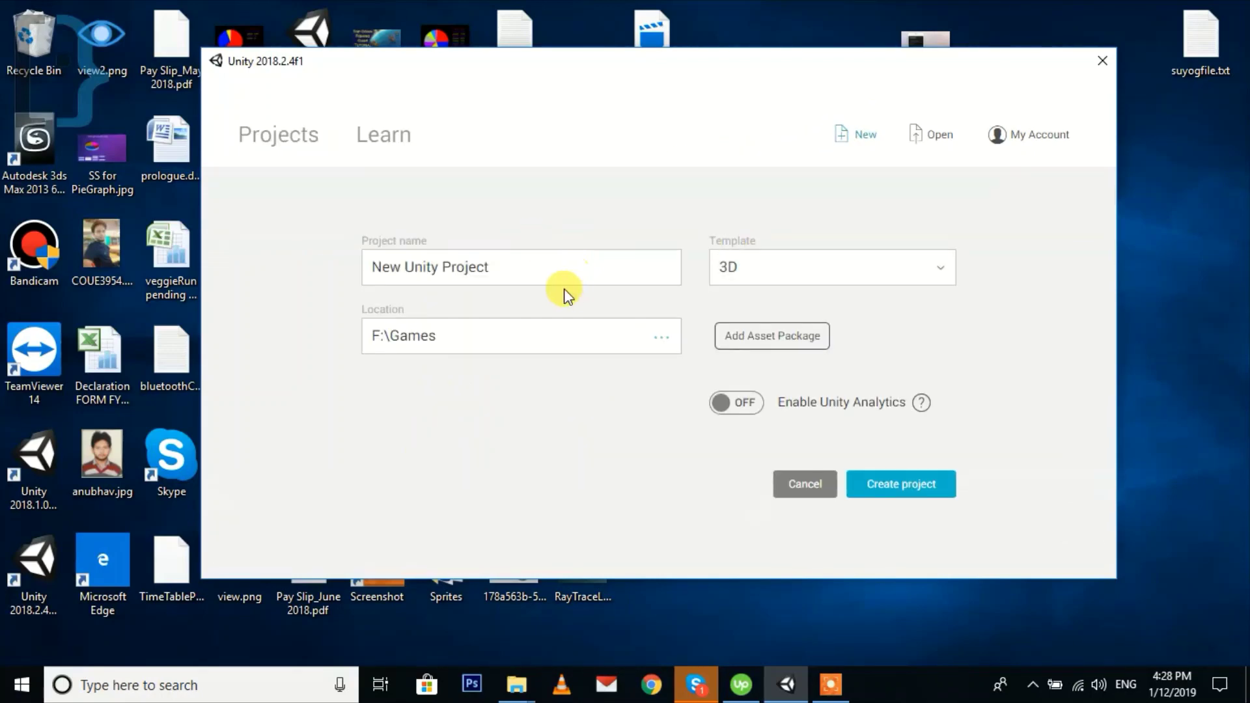
pyautogui.click(547, 271)
pyautogui.tripleClick(546, 272)
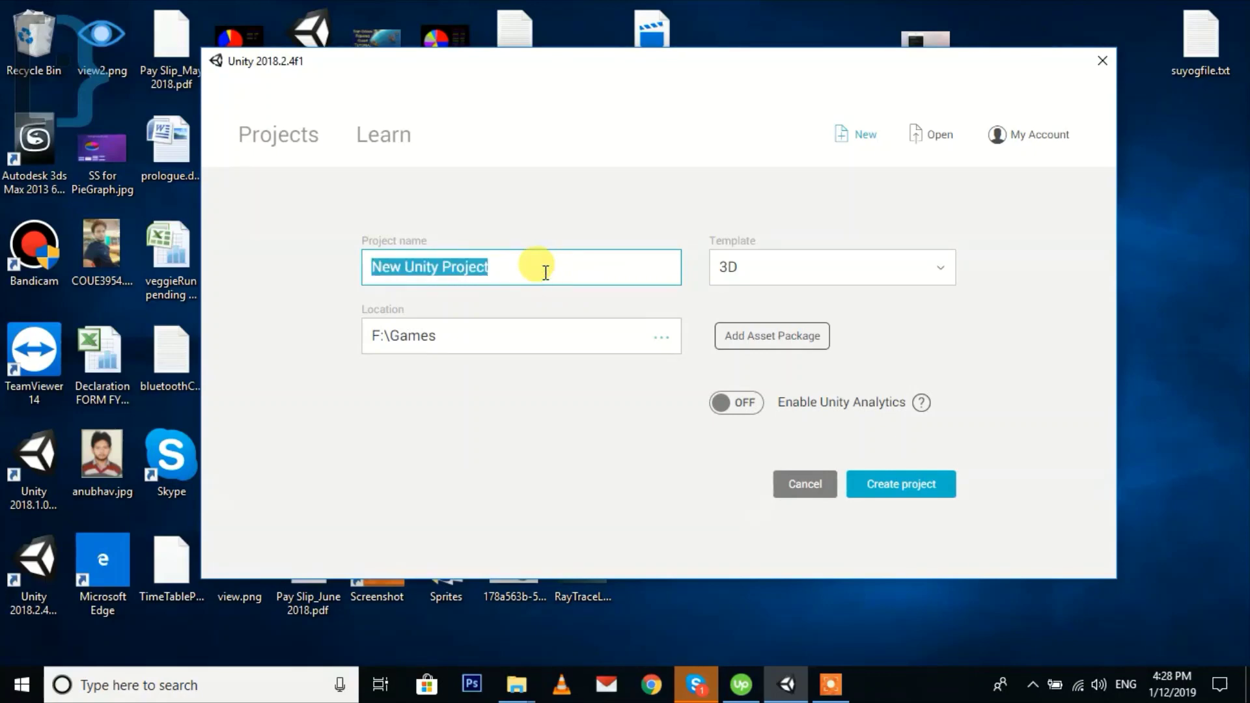
pyautogui.write('UIANimation')
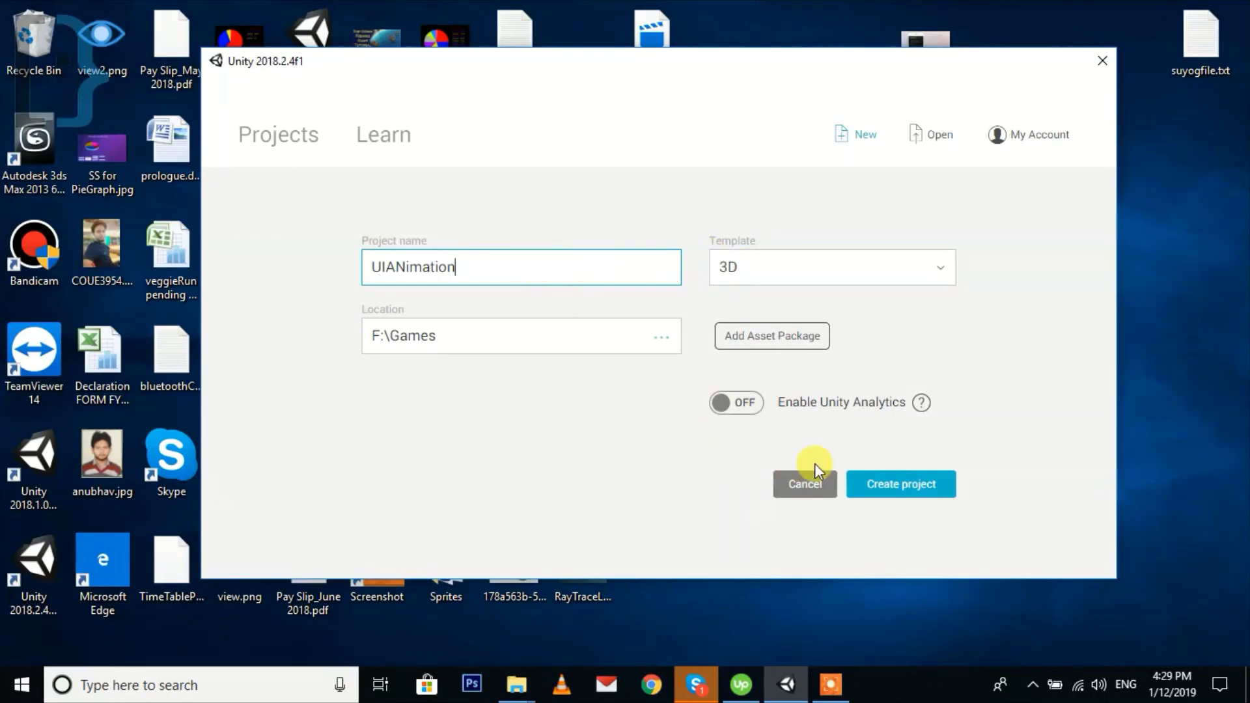
pyautogui.click(891, 496)
pyautogui.click(944, 269)
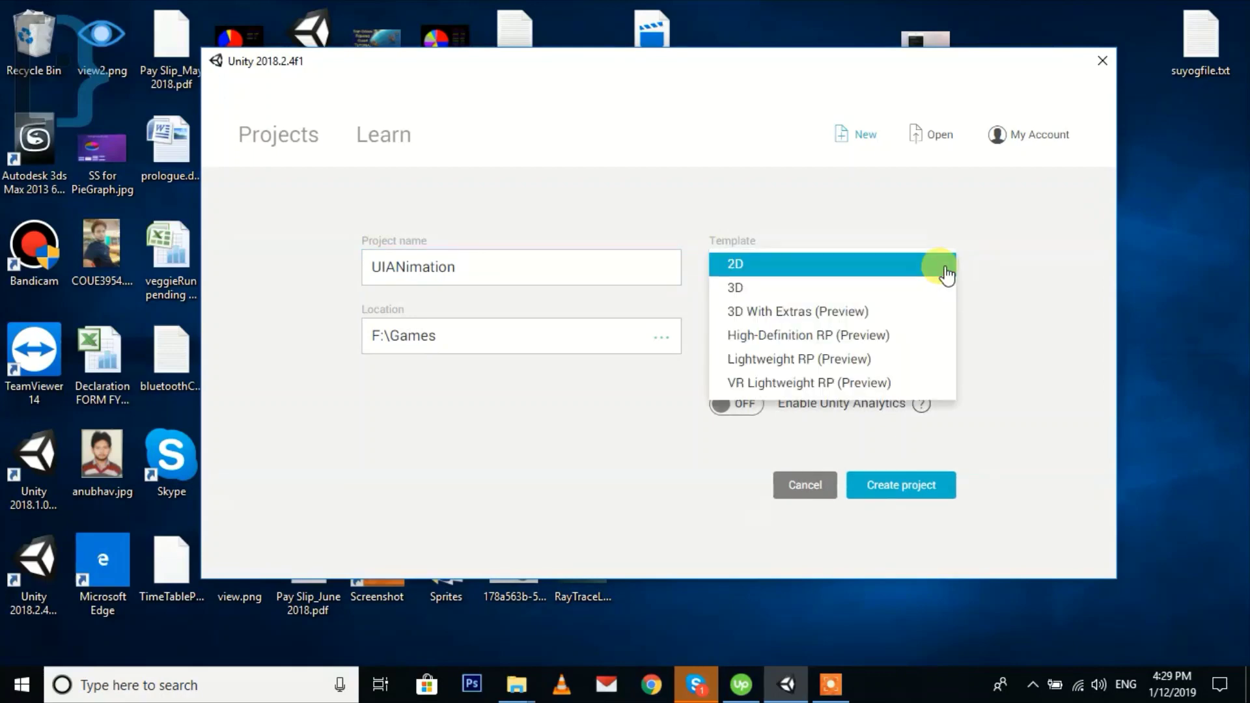
pyautogui.click(1019, 288)
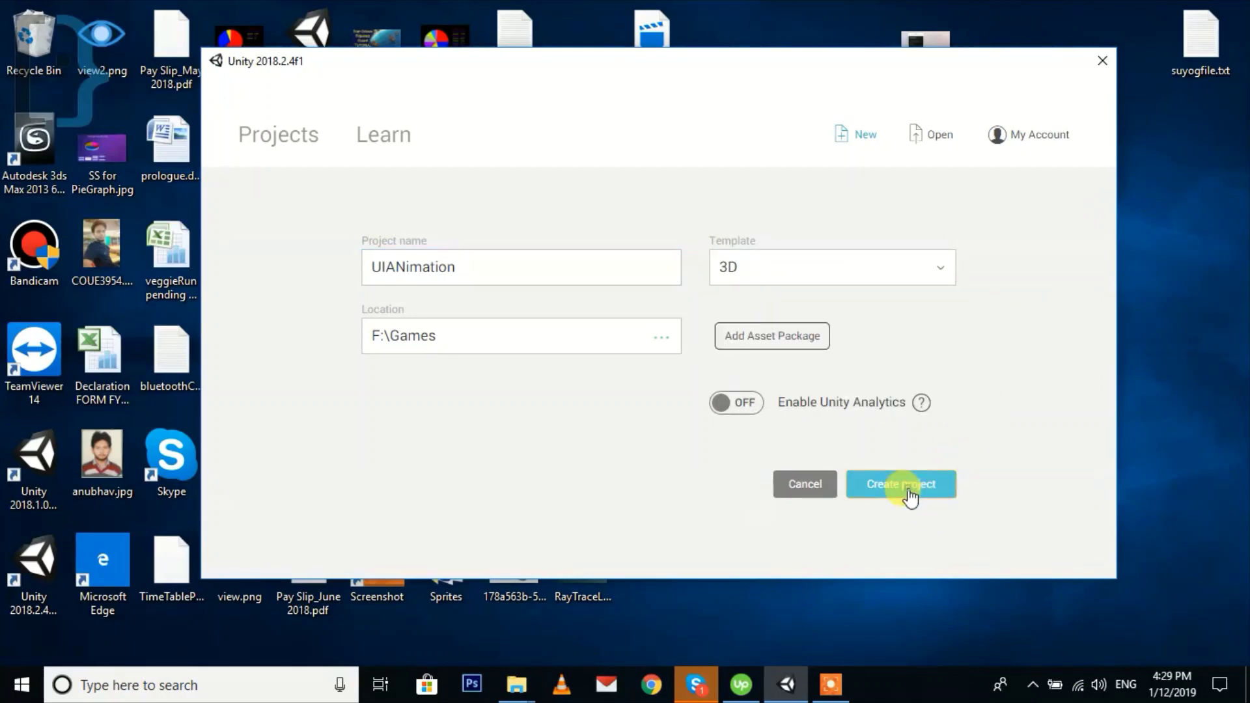
pyautogui.click(909, 490)
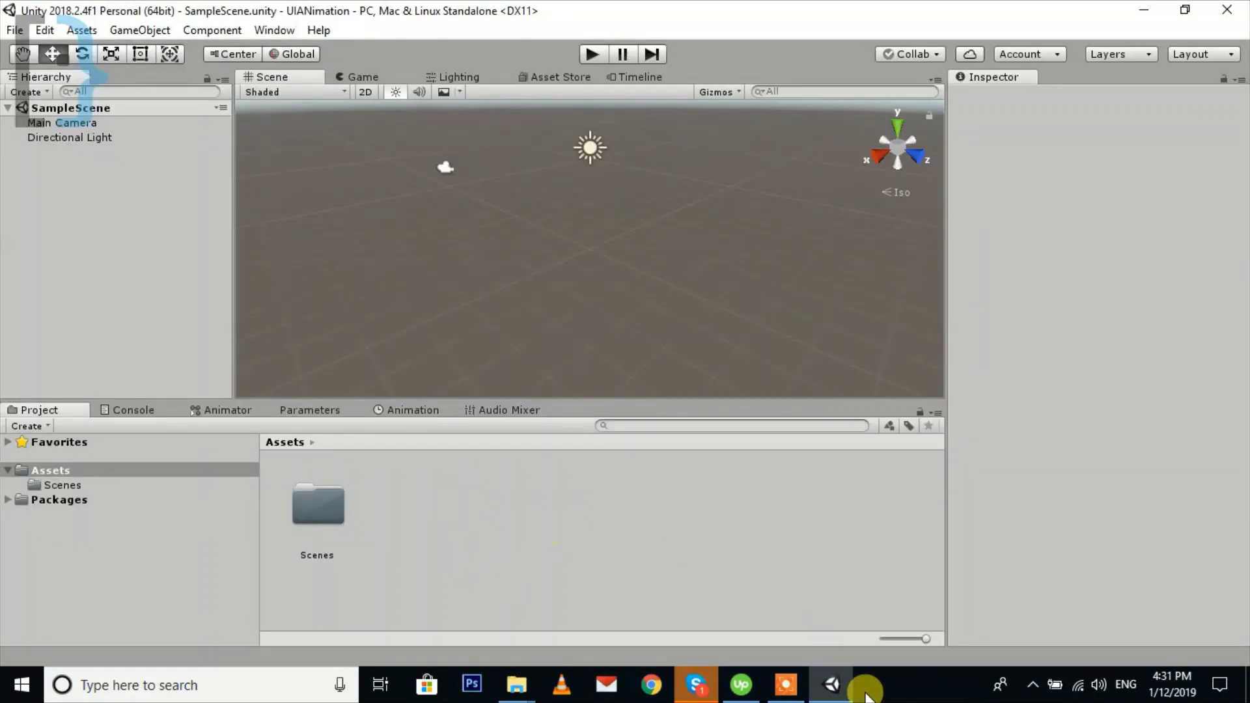
pyautogui.rightClick(490, 467)
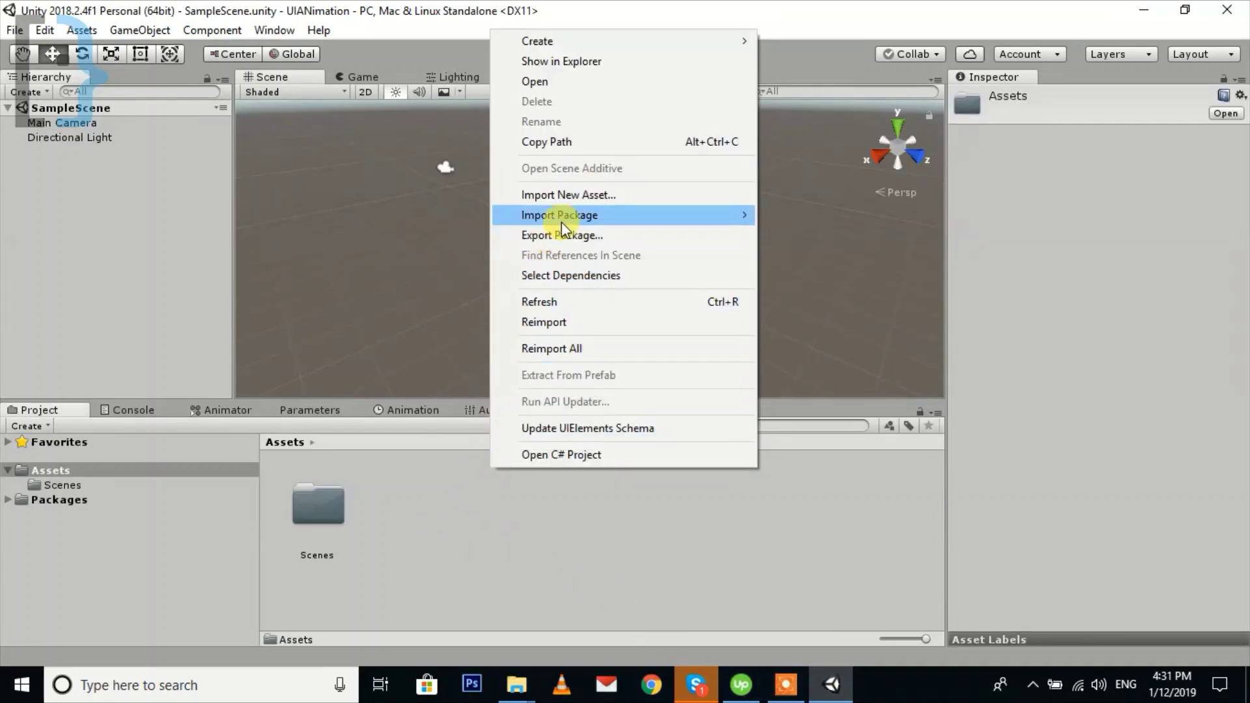
pyautogui.click(564, 194)
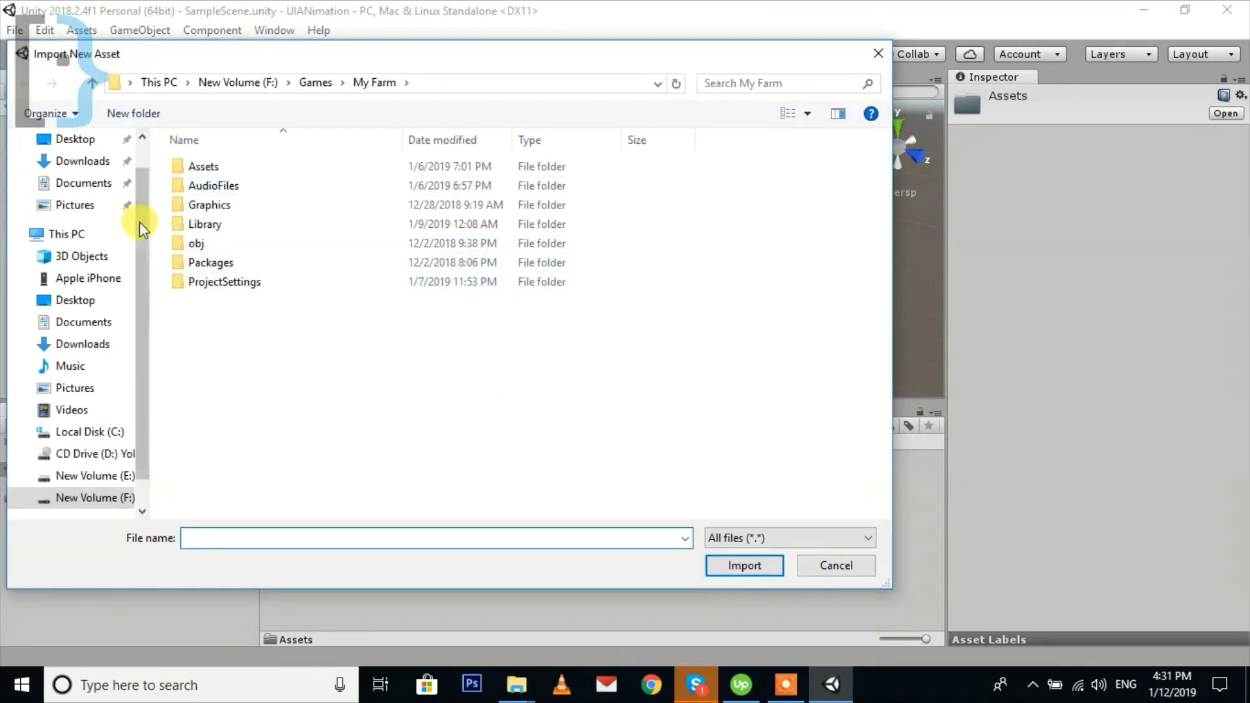
pyautogui.click(876, 52)
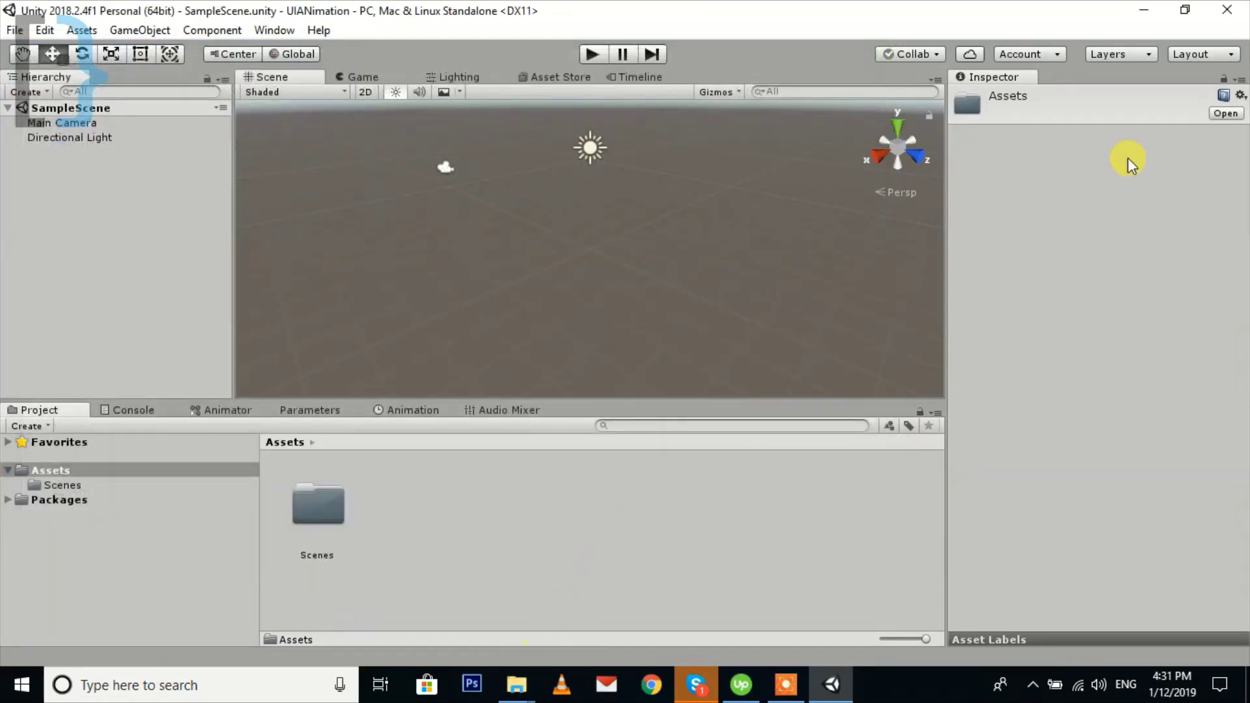
# Step: Import all five images from the desktop's Sprites folder into the project's Assets folder
pyautogui.click(1144, 10)
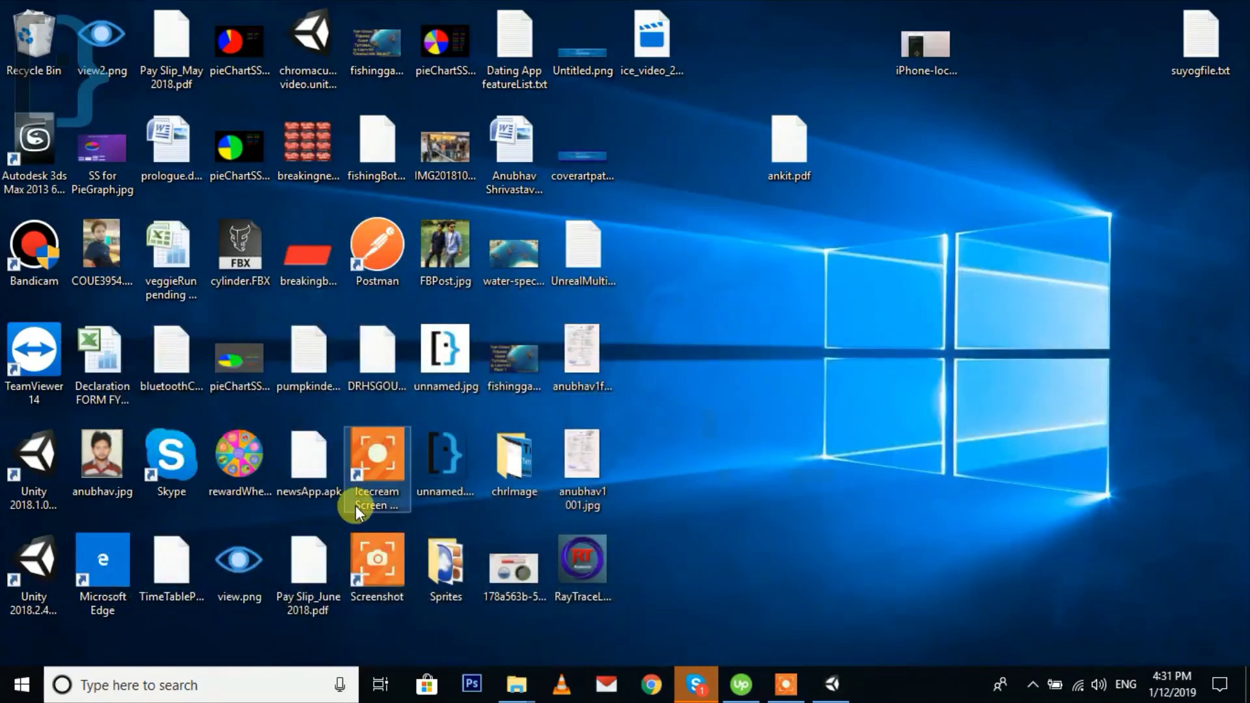
pyautogui.click(468, 463)
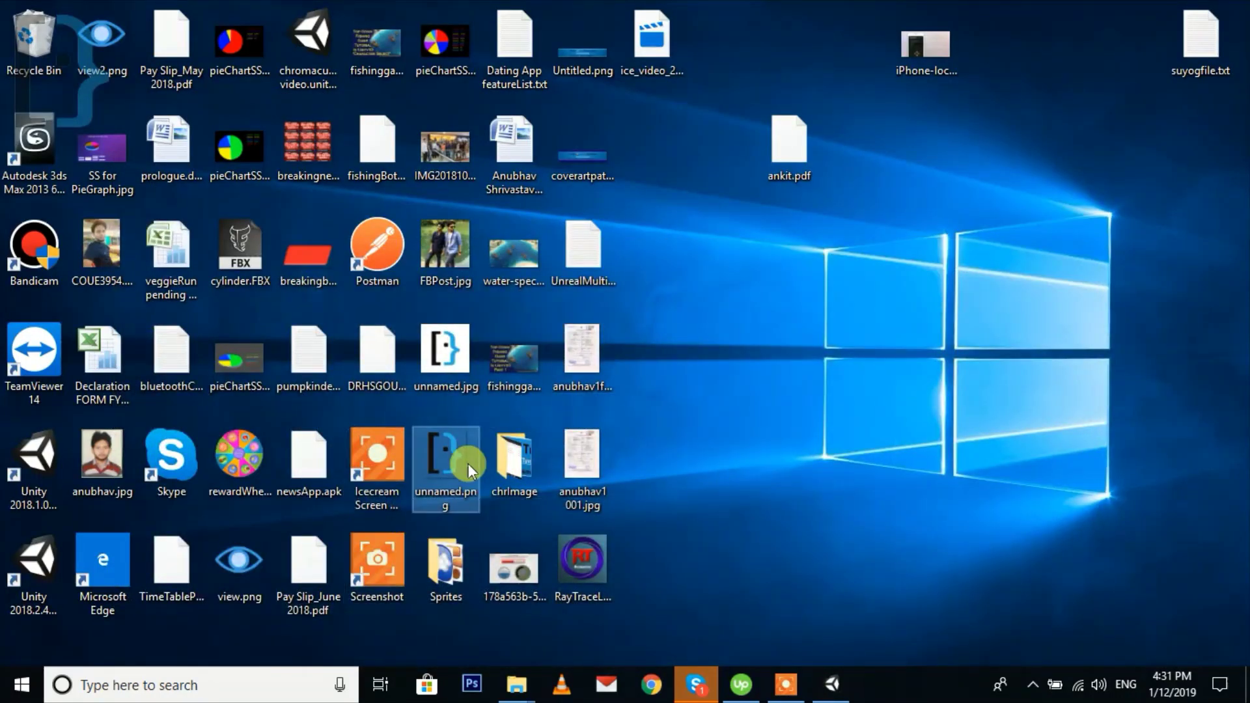
pyautogui.press('Down')
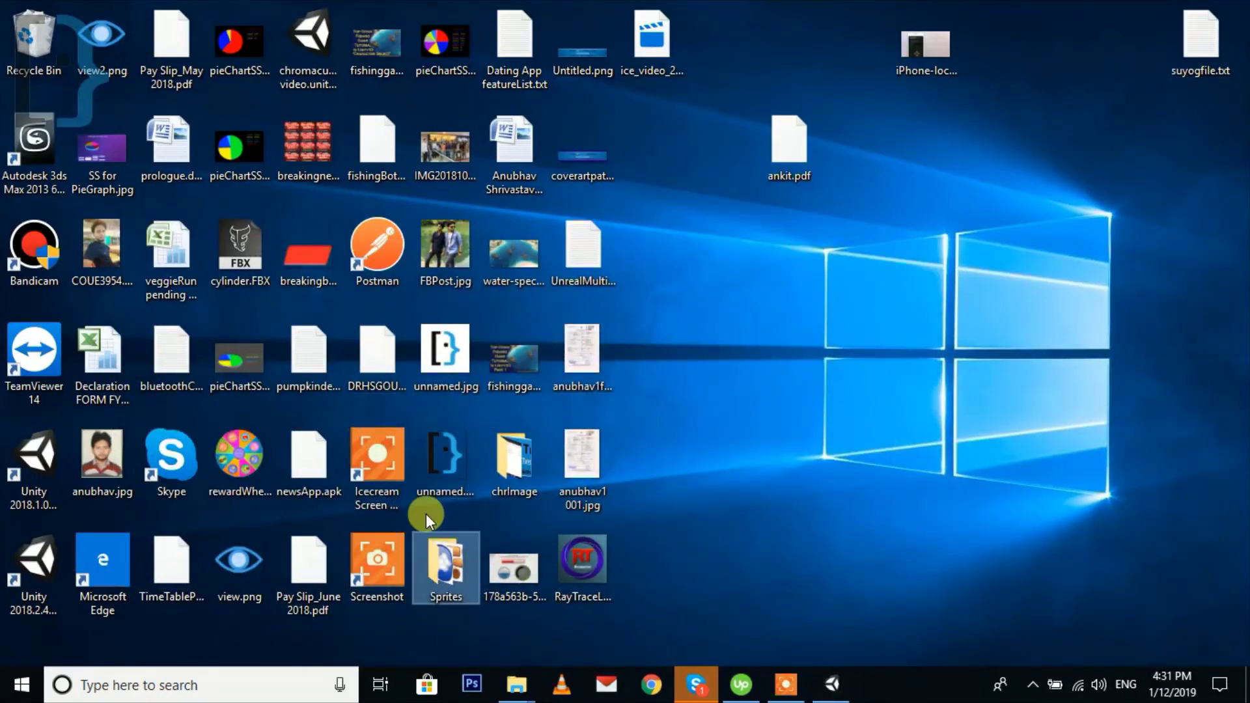
pyautogui.doubleClick(441, 553)
pyautogui.hotkey('ctrl', 'a')
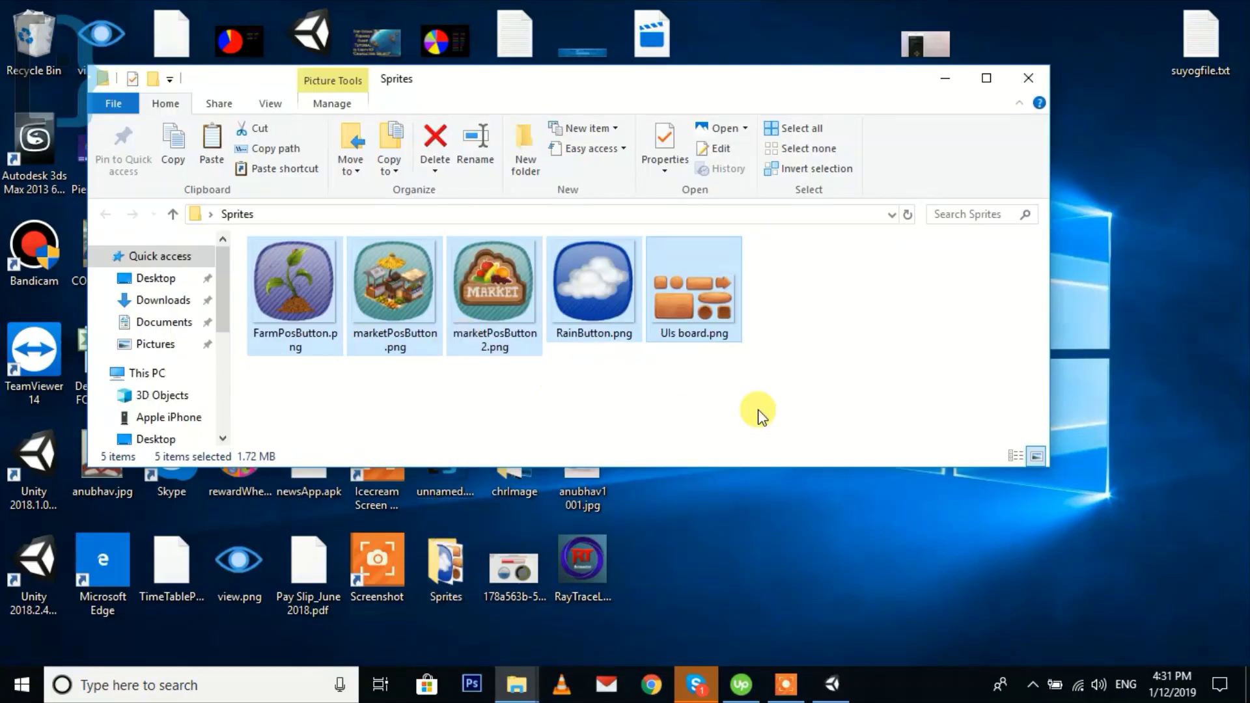
pyautogui.moveTo(788, 411); pyautogui.dragTo(728, 546)
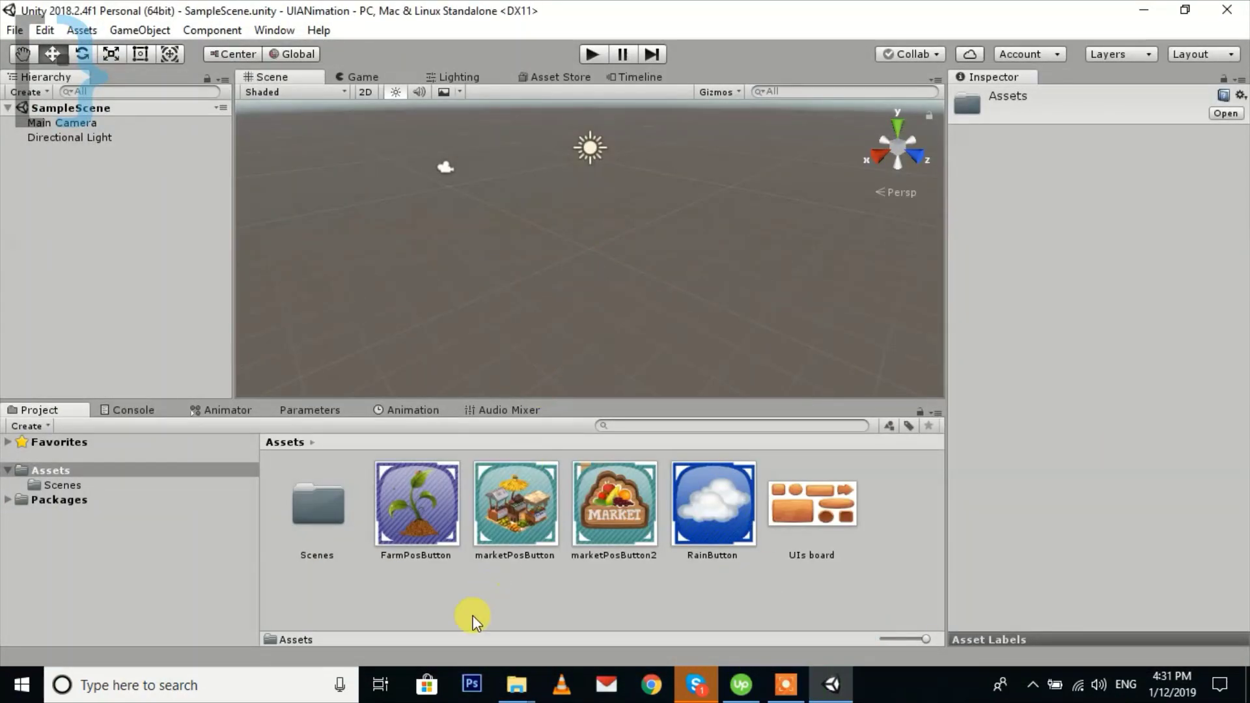
pyautogui.click(473, 615)
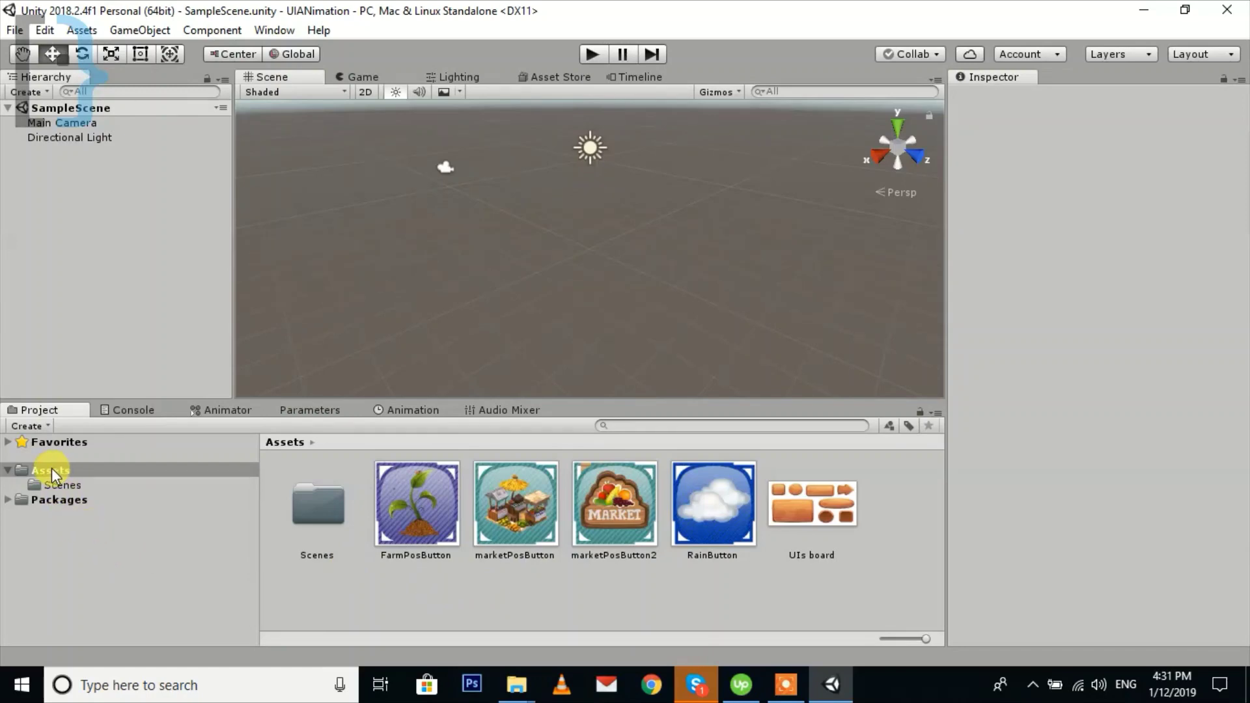
# Step: Create a folder named Grapgics inside the Assets folder
pyautogui.rightClick(345, 589)
pyautogui.moveTo(517, 167)
pyautogui.click(674, 57)
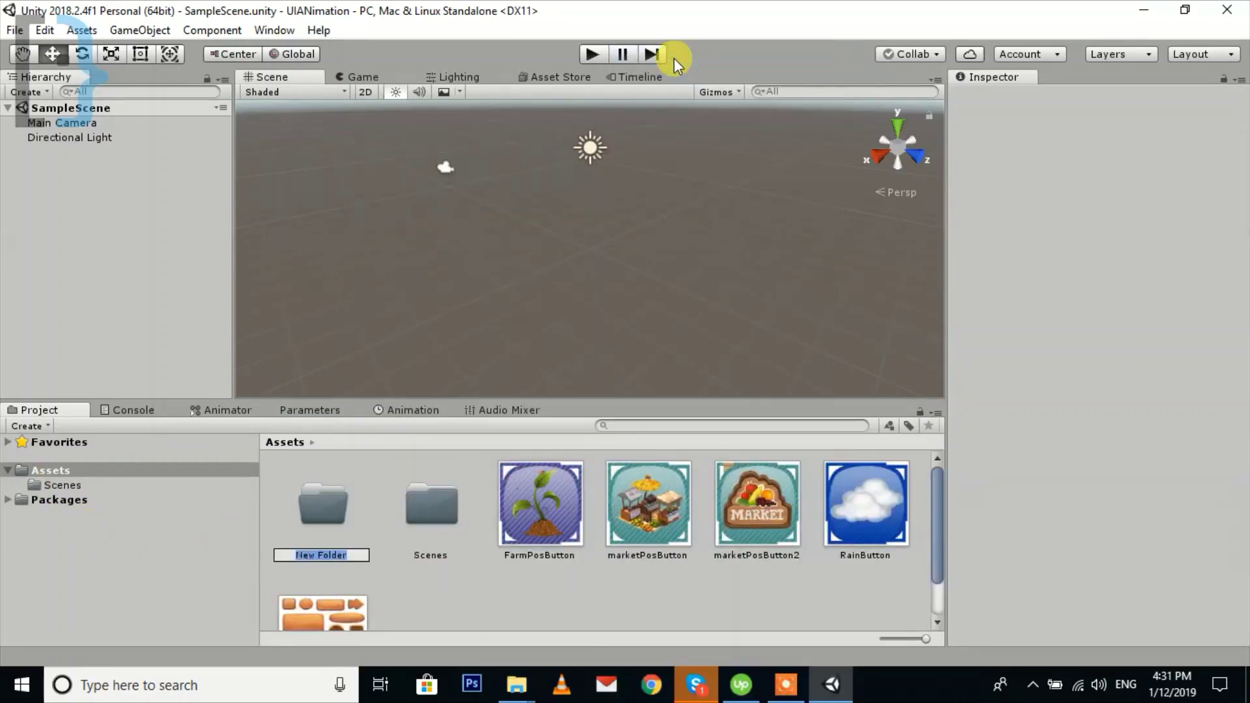
pyautogui.write('Grapgics')
pyautogui.press('Return')
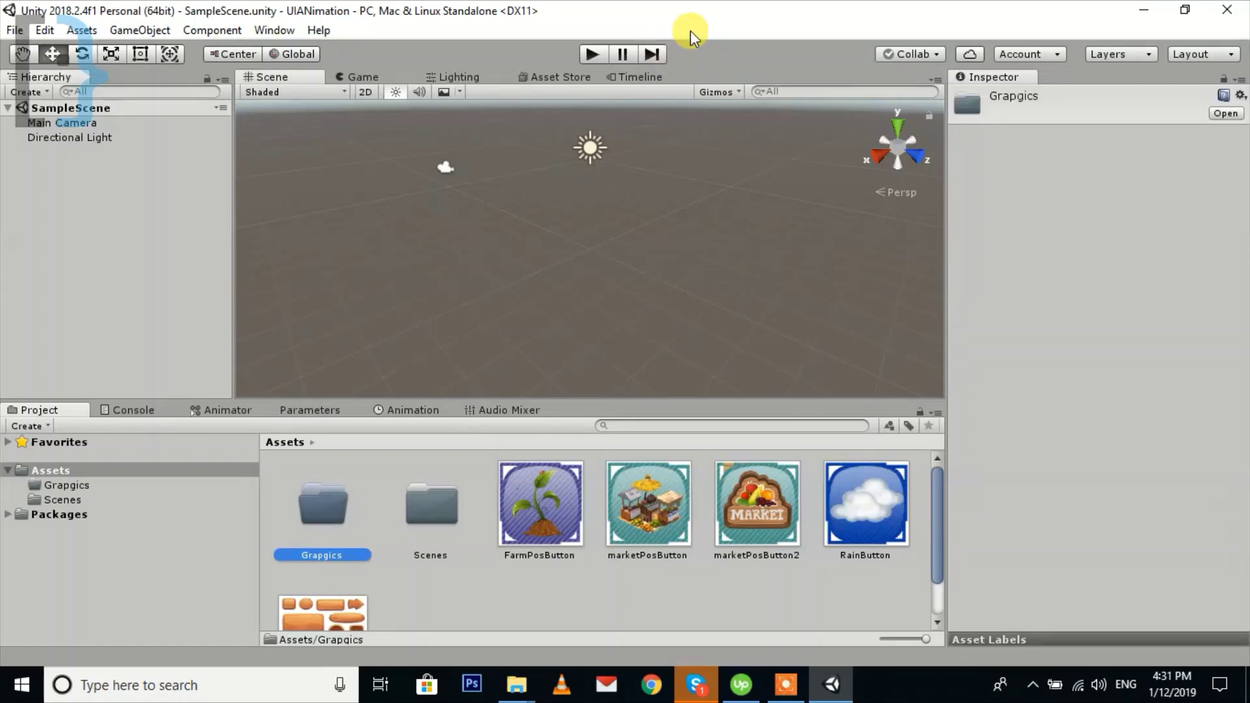
# Step: Move the five imported images, from FarmPosButton through UIs board, into the Grapgics folder
pyautogui.click(573, 495)
pyautogui.scroll(-2, 377, 591)
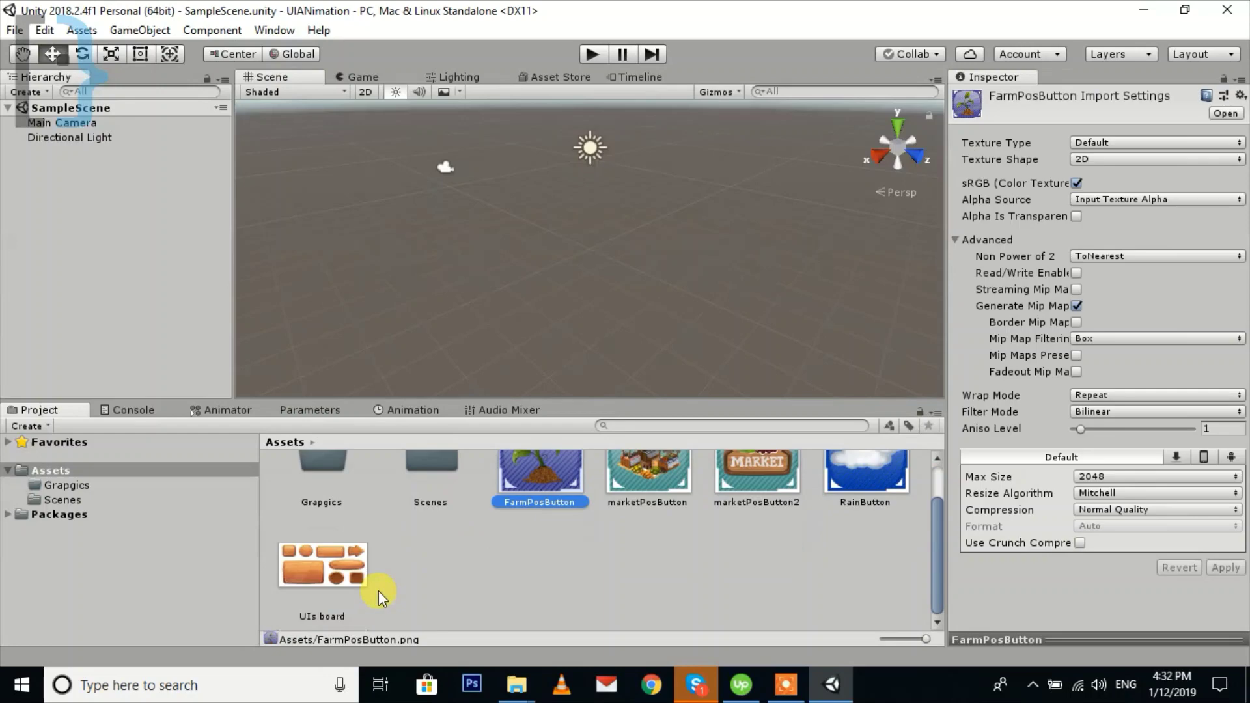
pyautogui.keyDown('shift'); pyautogui.click(337, 573); pyautogui.keyUp('shift')
pyautogui.scroll(1, 516, 507)
pyautogui.moveTo(536, 524); pyautogui.dragTo(318, 522)
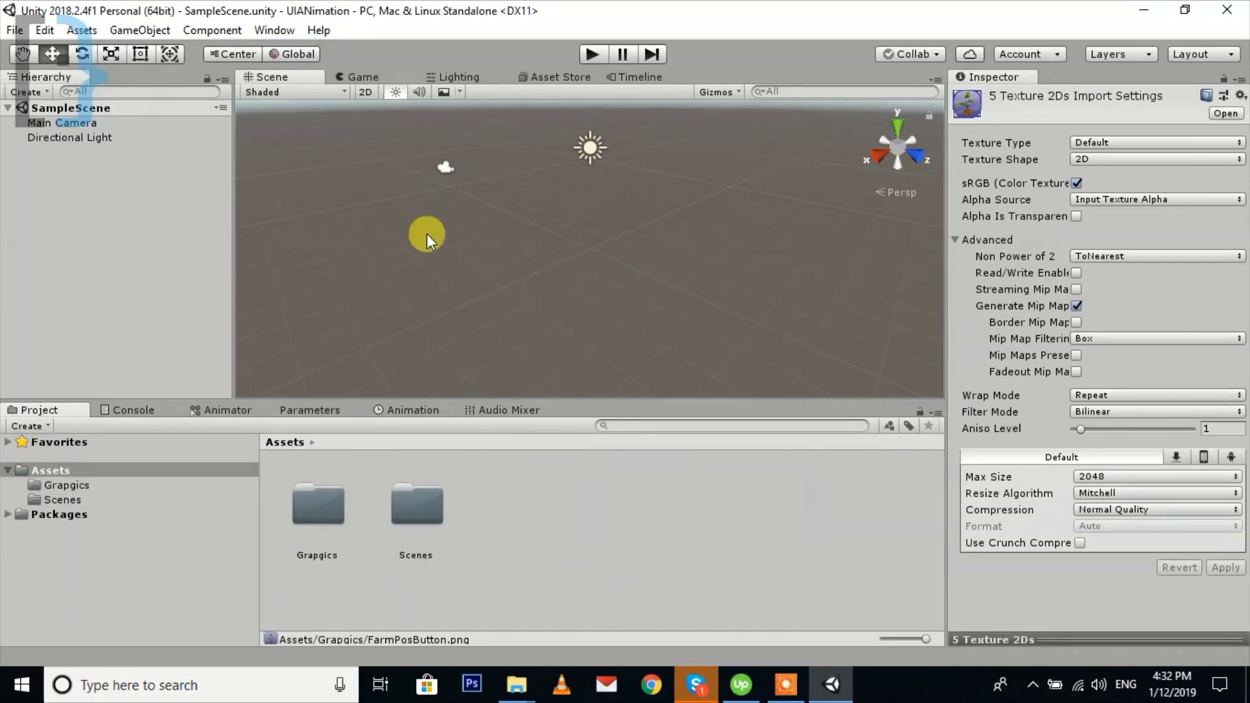
# Step: Set the texture type of all five images in the Grapgics folder to Sprite (2D and UI) and apply it
pyautogui.doubleClick(304, 521)
pyautogui.click(302, 532)
pyautogui.keyDown('shift'); pyautogui.click(745, 524); pyautogui.keyUp('shift')
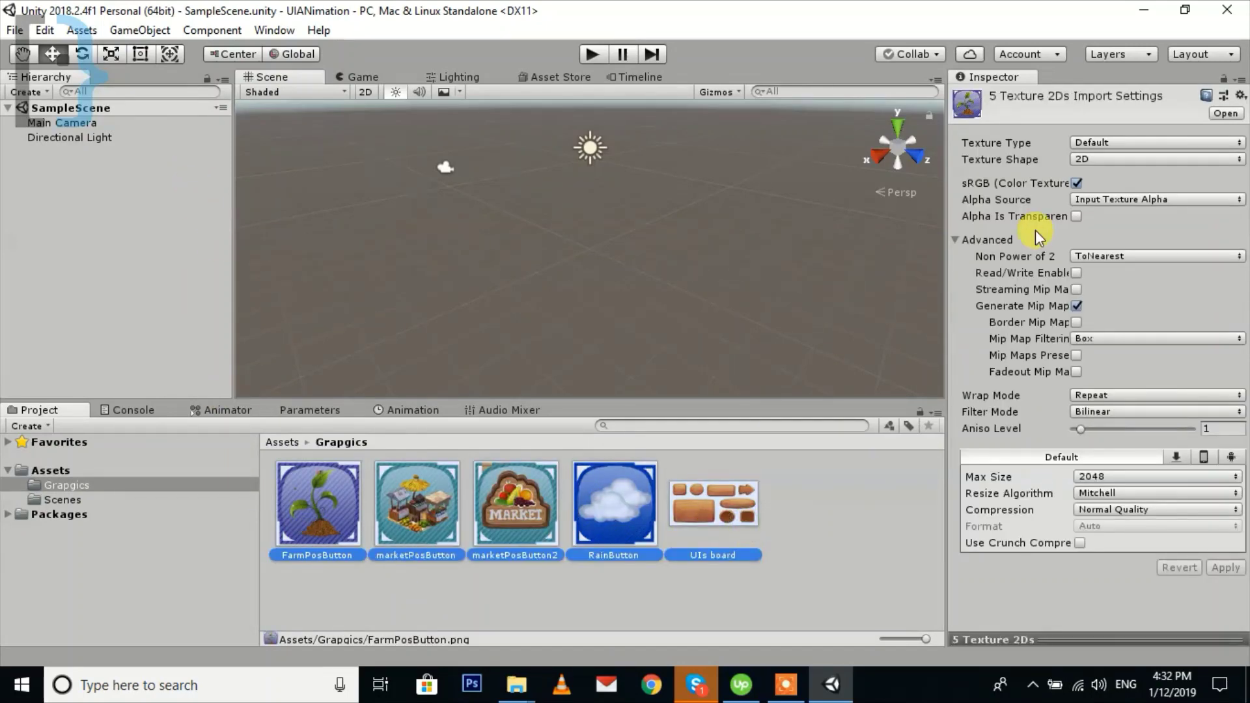
pyautogui.click(1115, 146)
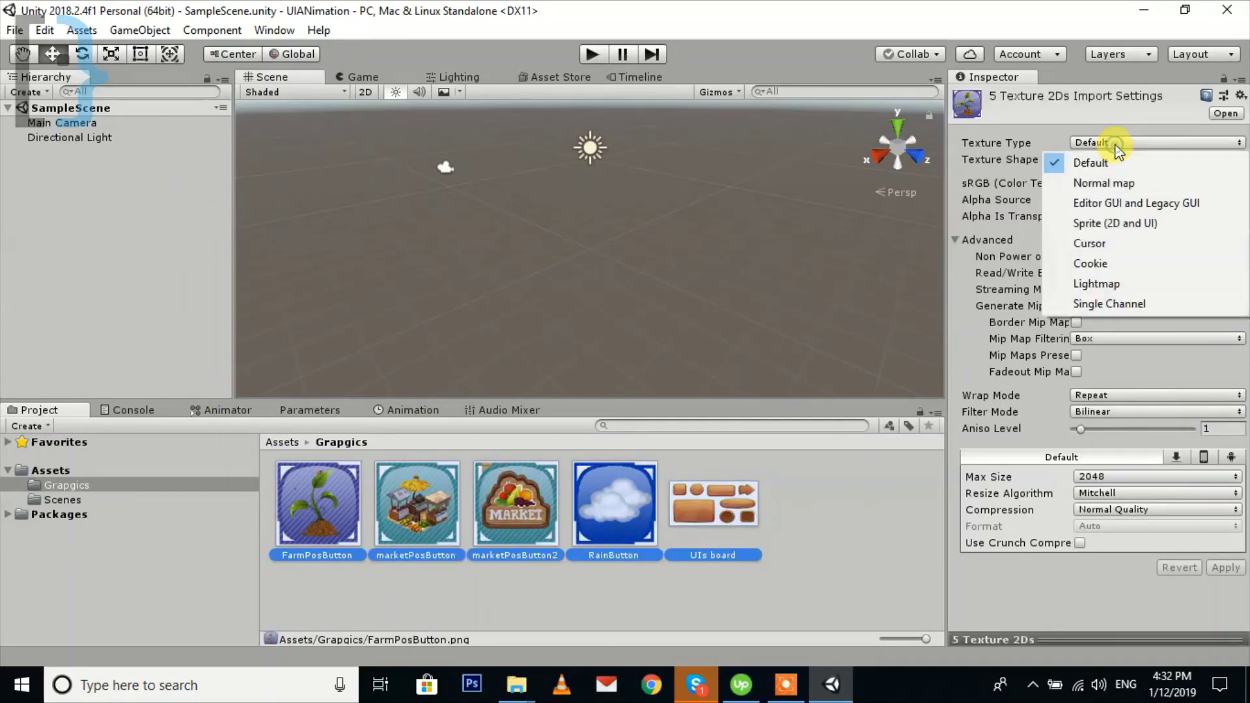
pyautogui.click(1112, 222)
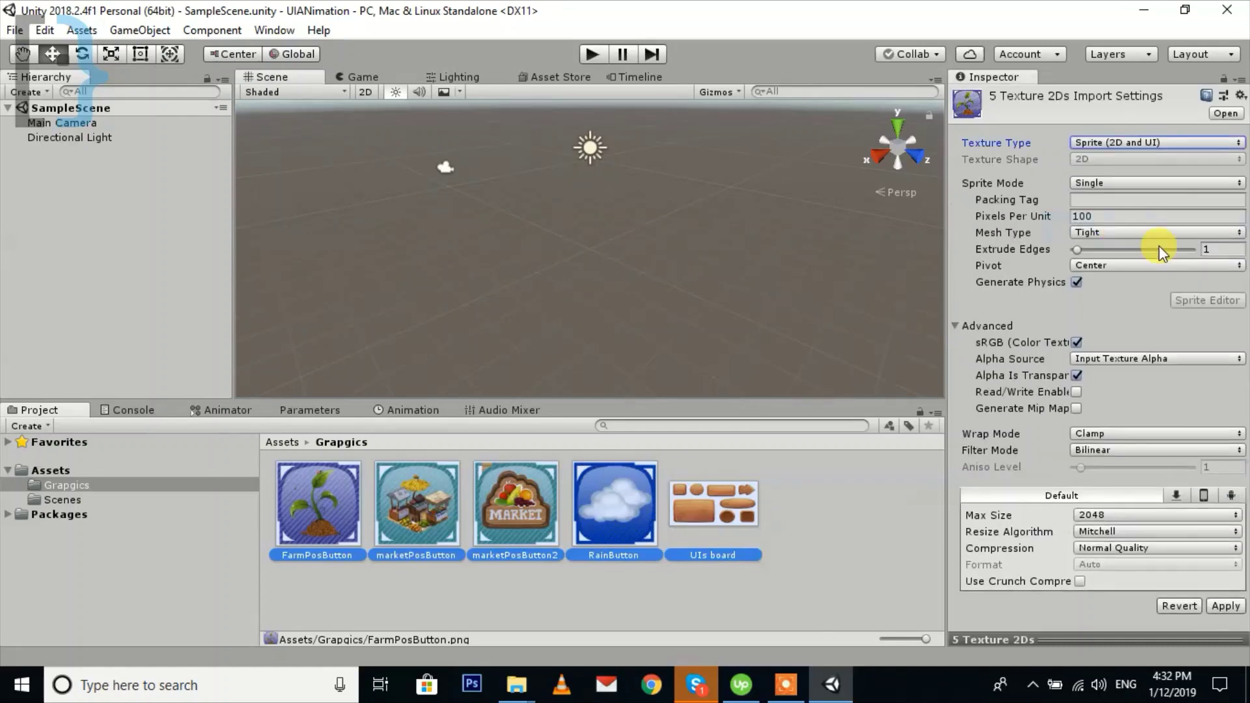
pyautogui.click(1222, 605)
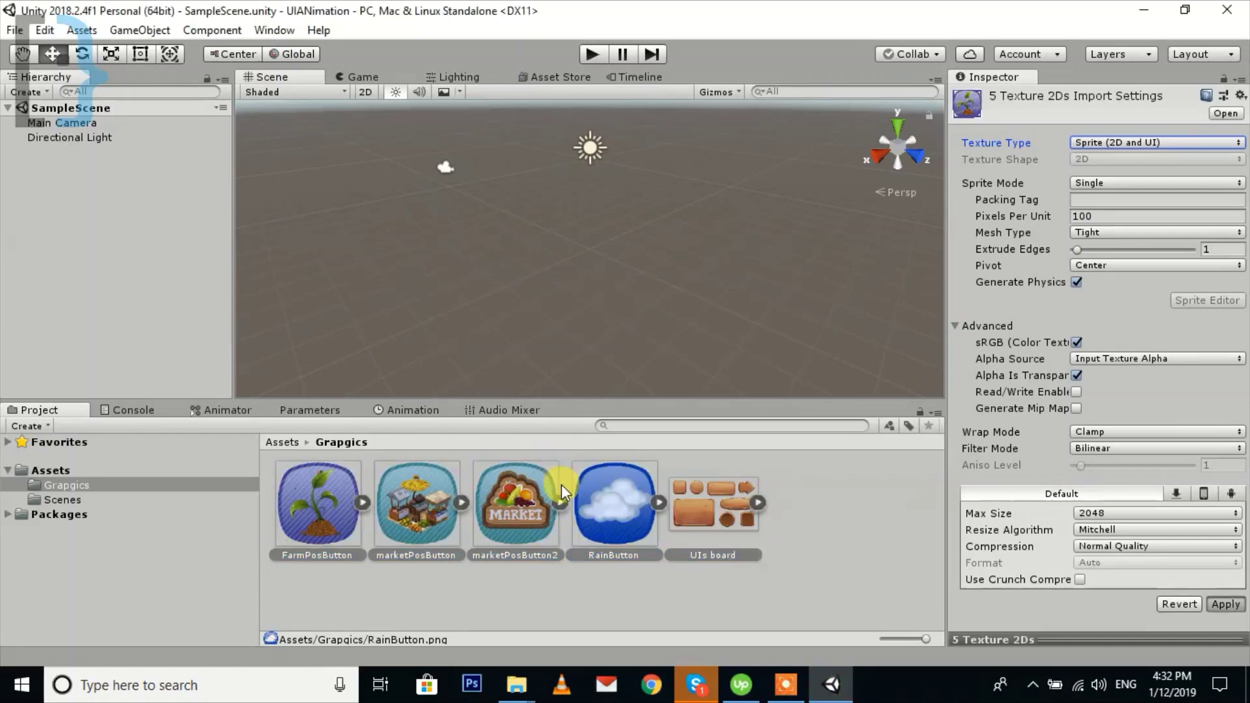
pyautogui.click(456, 590)
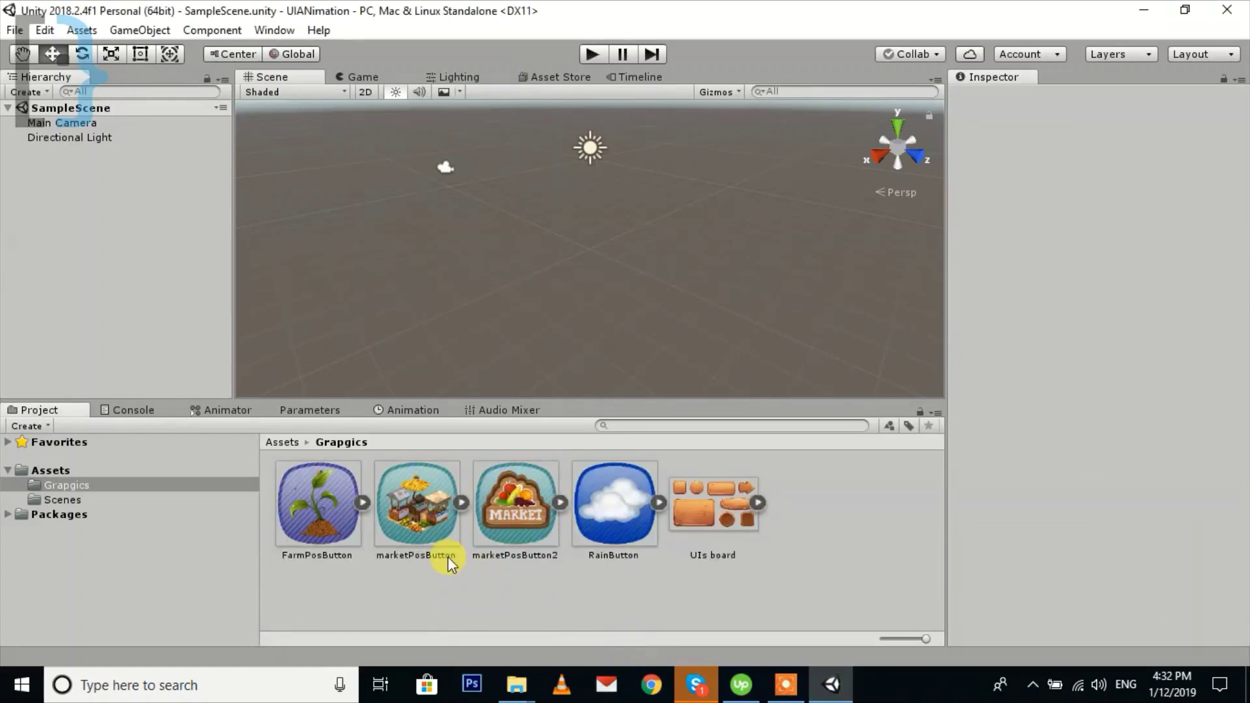
# Step: Add a UI Canvas to SampleScene
pyautogui.rightClick(29, 180)
pyautogui.moveTo(112, 475)
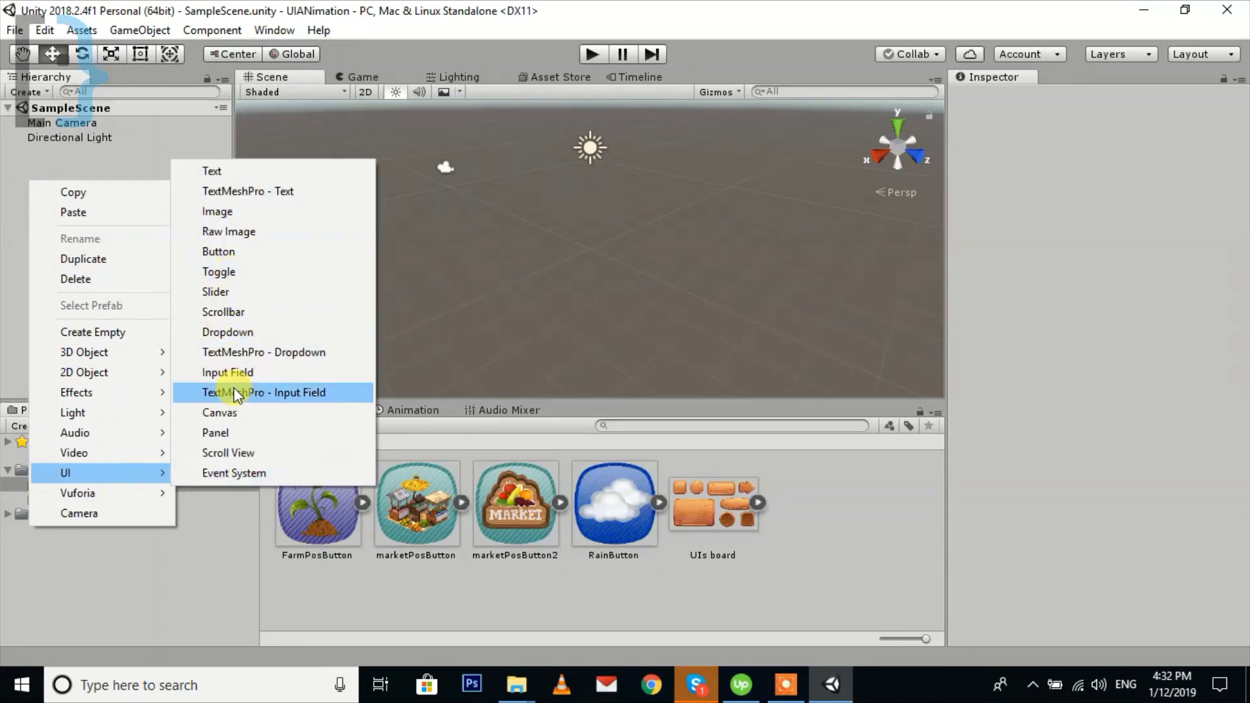
pyautogui.click(235, 412)
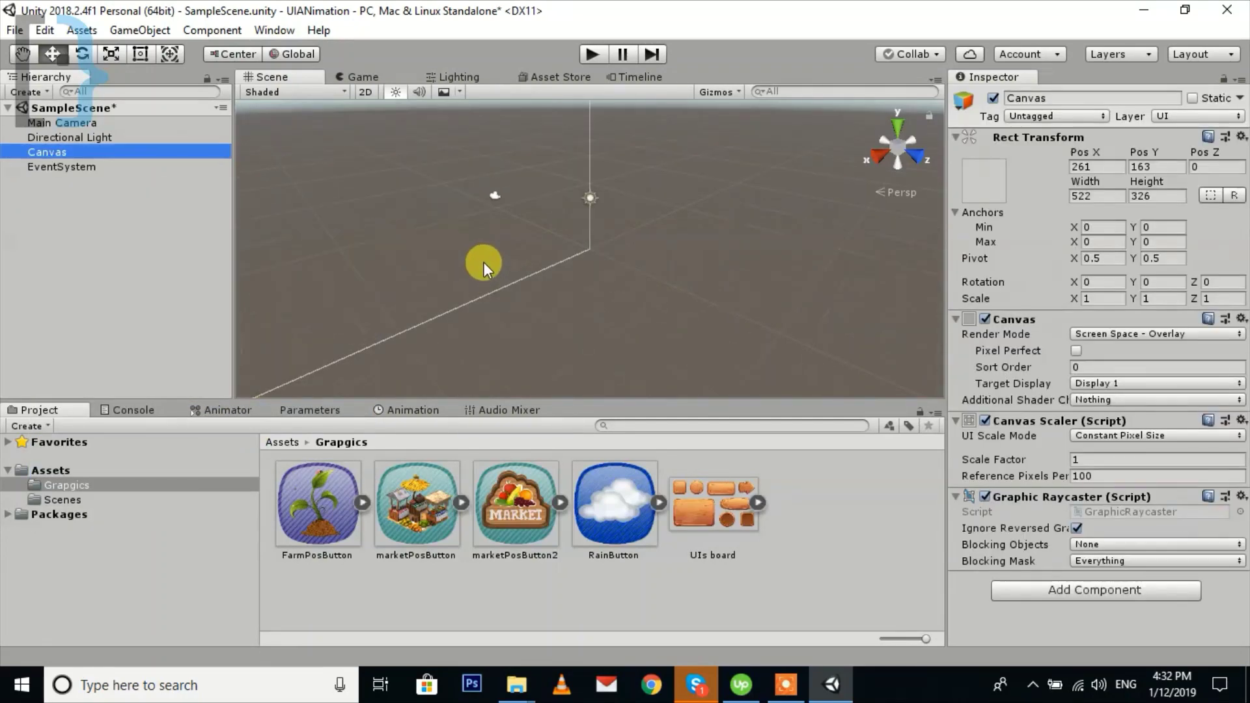
pyautogui.keyDown('alt'); pyautogui.moveTo(545, 287); pyautogui.dragTo(326, 229); pyautogui.keyUp('alt')
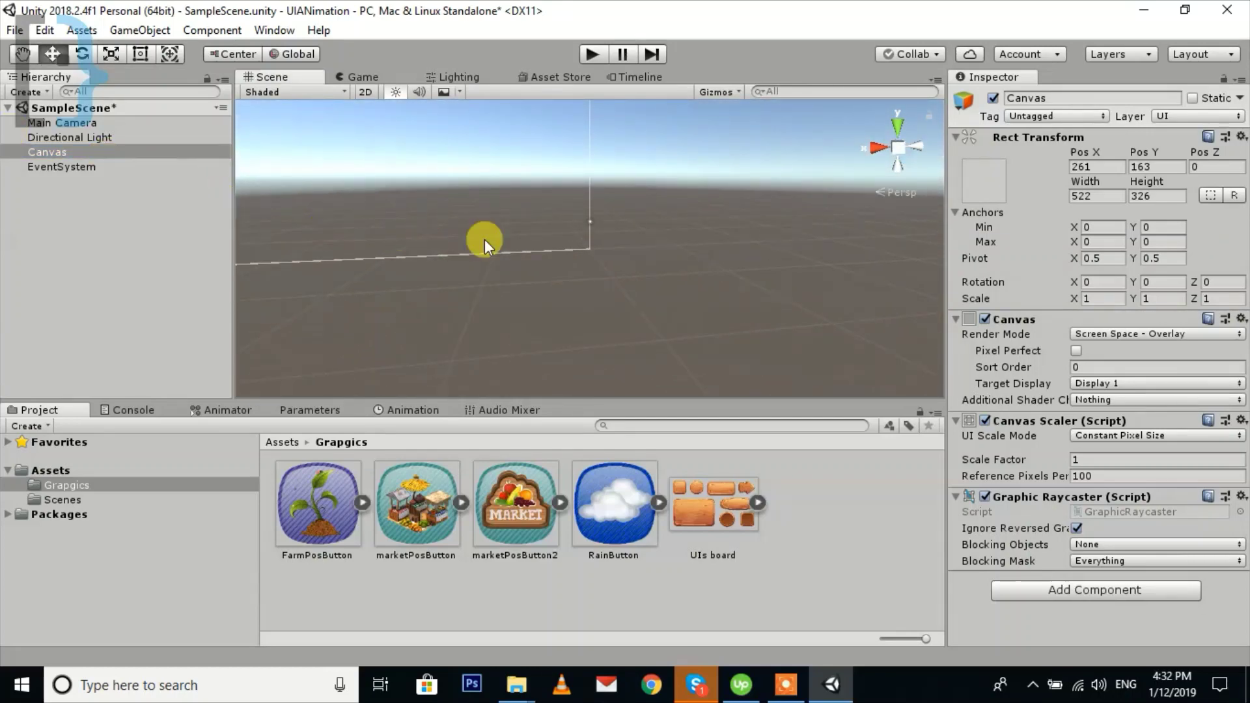
# Step: Set the Canvas to Scale With Screen Size and render in Screen Space - Camera, with Main Camera as its render camera
pyautogui.click(1142, 437)
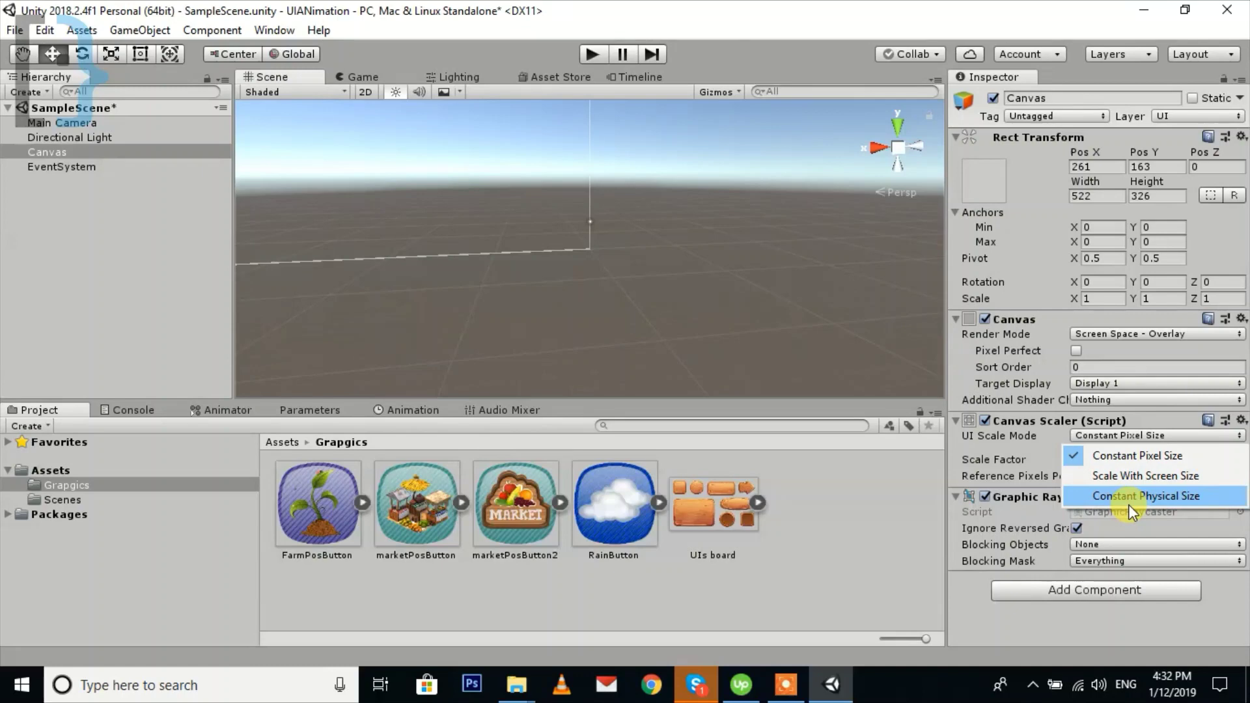
pyautogui.click(1146, 477)
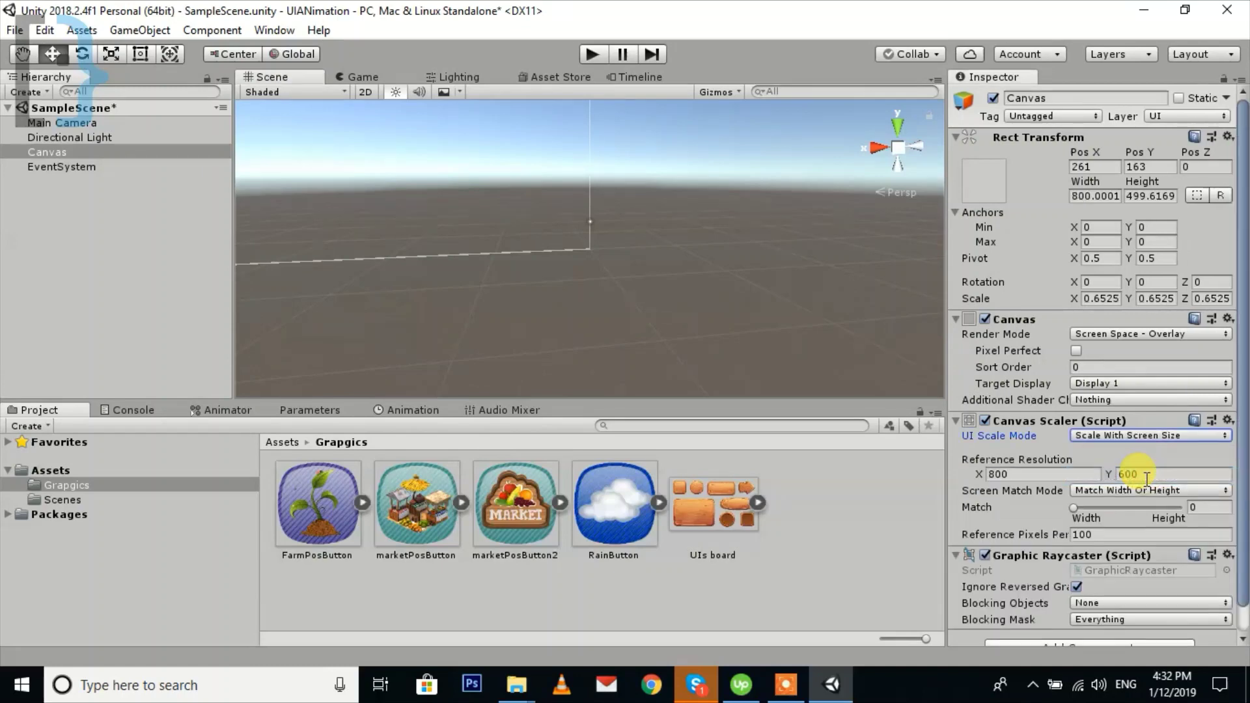
pyautogui.click(1131, 334)
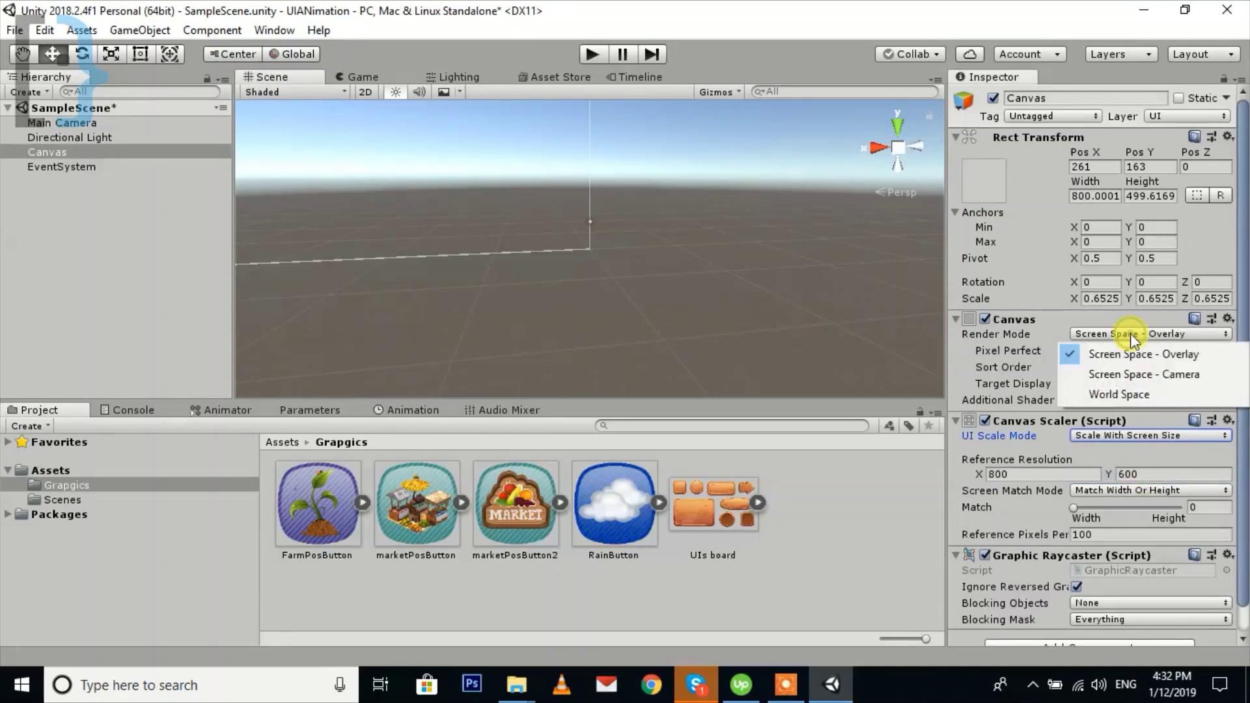
pyautogui.click(1143, 375)
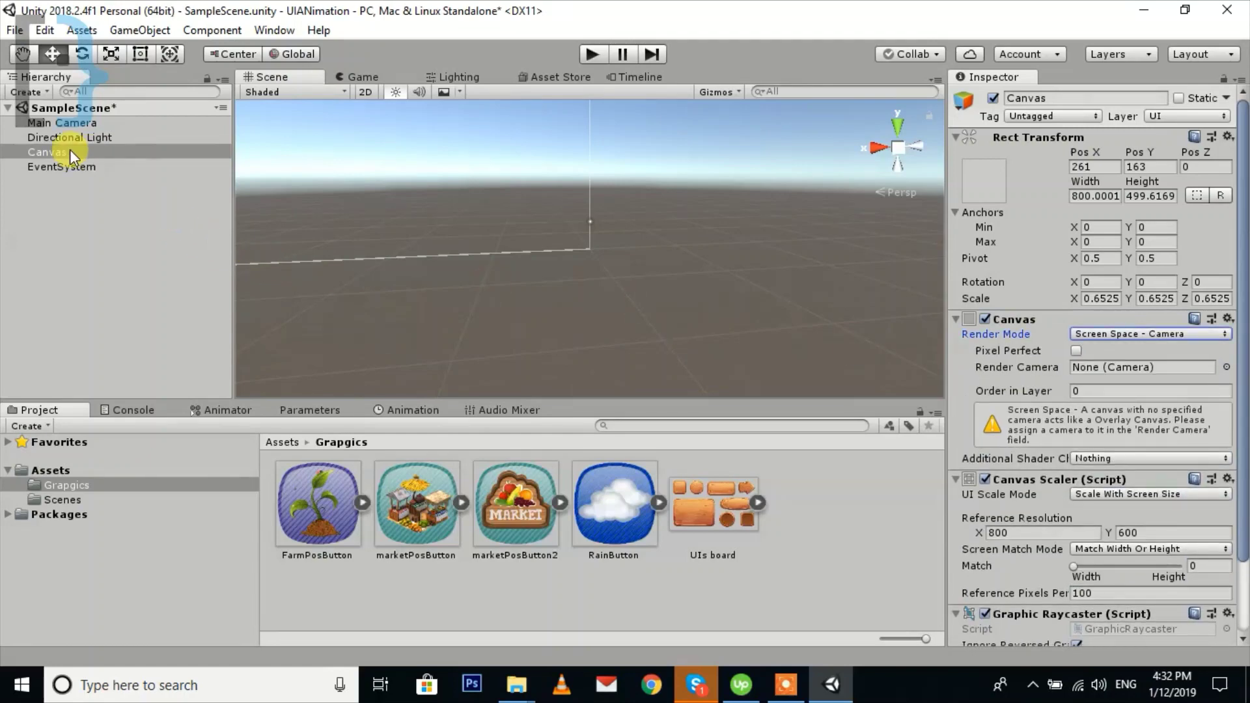
pyautogui.moveTo(51, 122); pyautogui.dragTo(1105, 373)
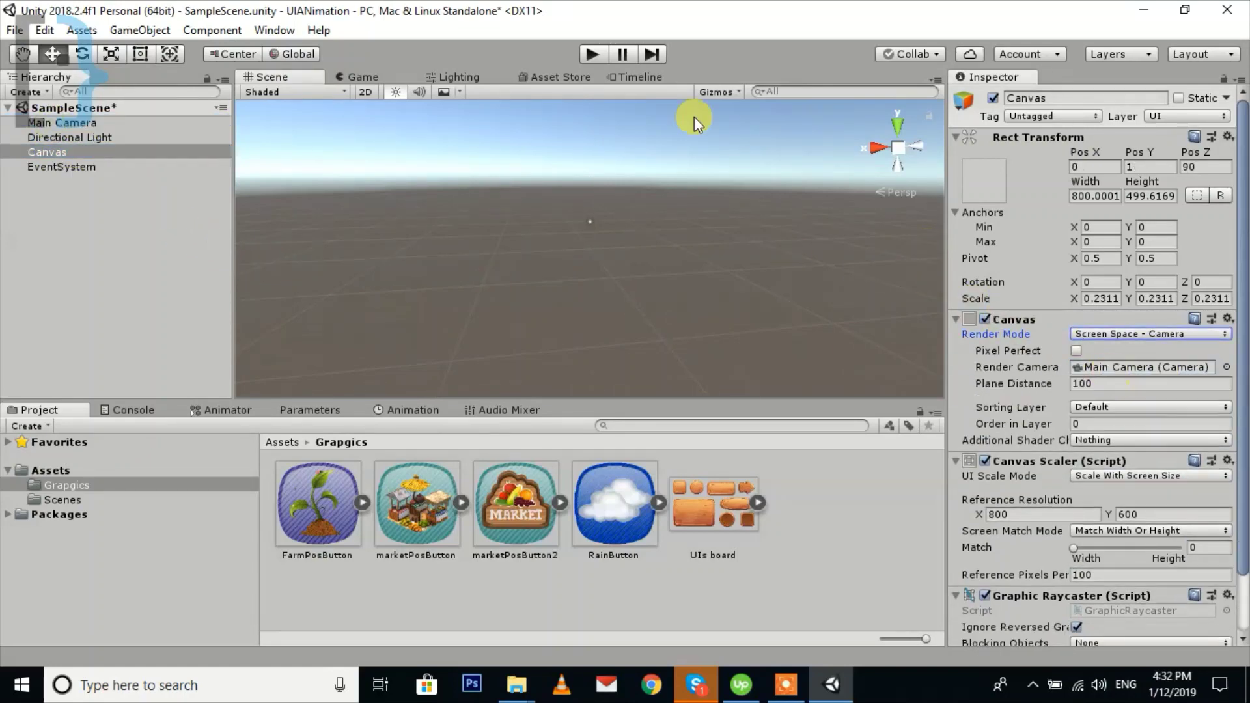
# Step: Show the Game view and set its scale to 1x
pyautogui.click(364, 73)
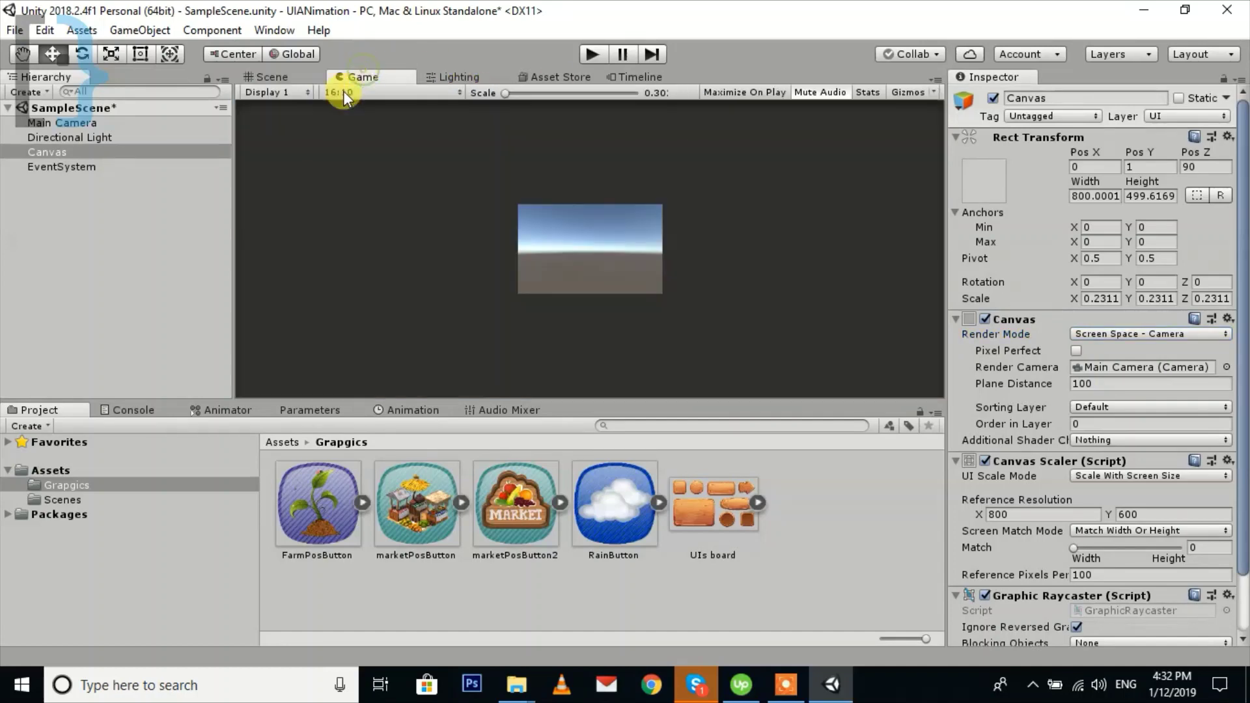
pyautogui.click(505, 95)
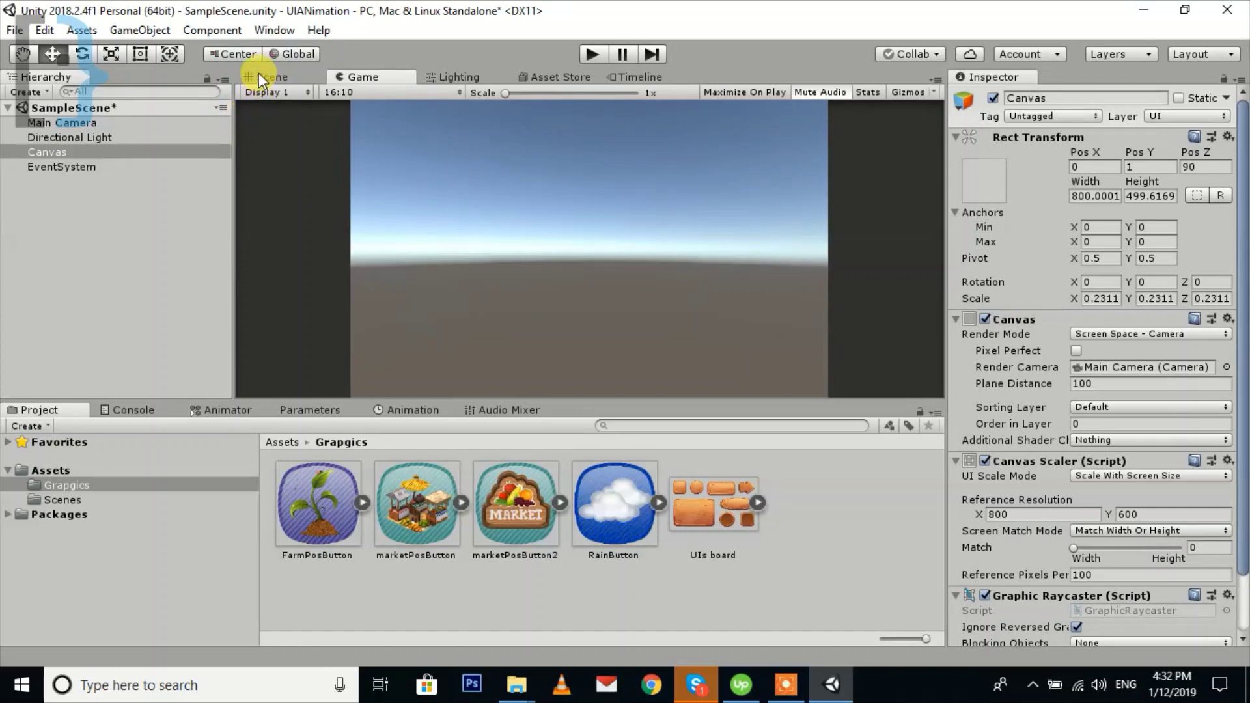
# Step: Add a UI Button as a child of the Canvas
pyautogui.rightClick(43, 154)
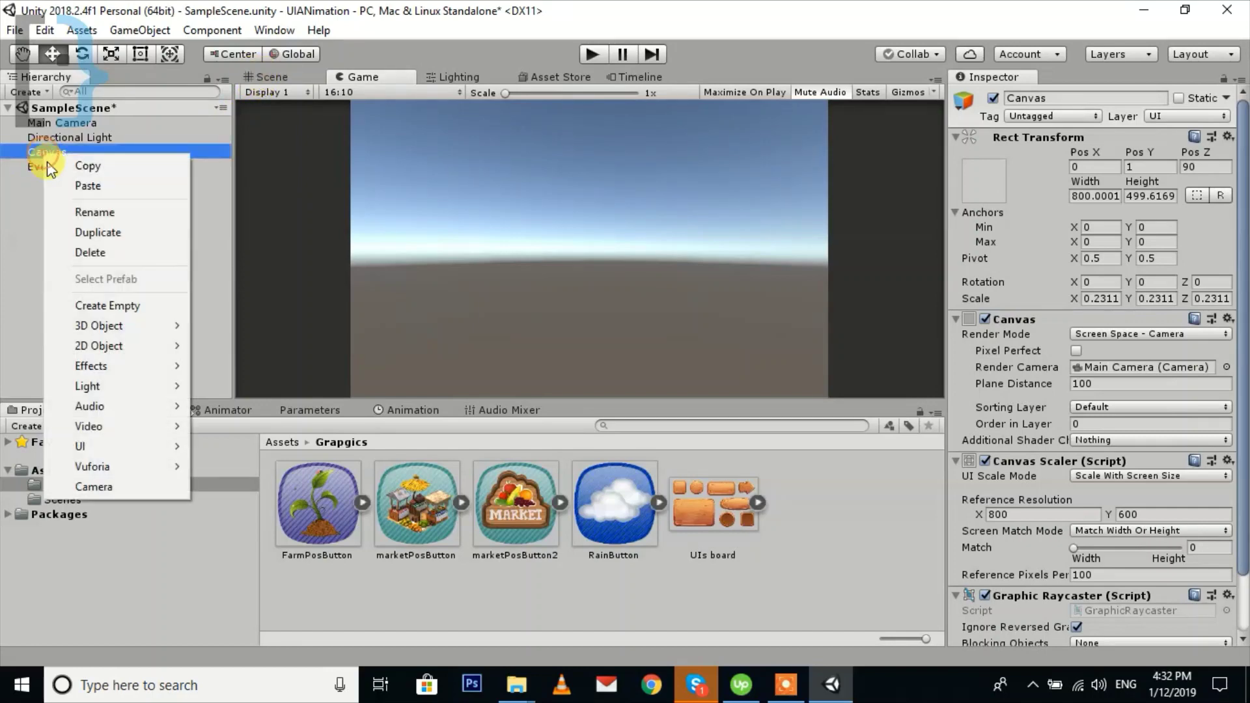
pyautogui.moveTo(123, 447)
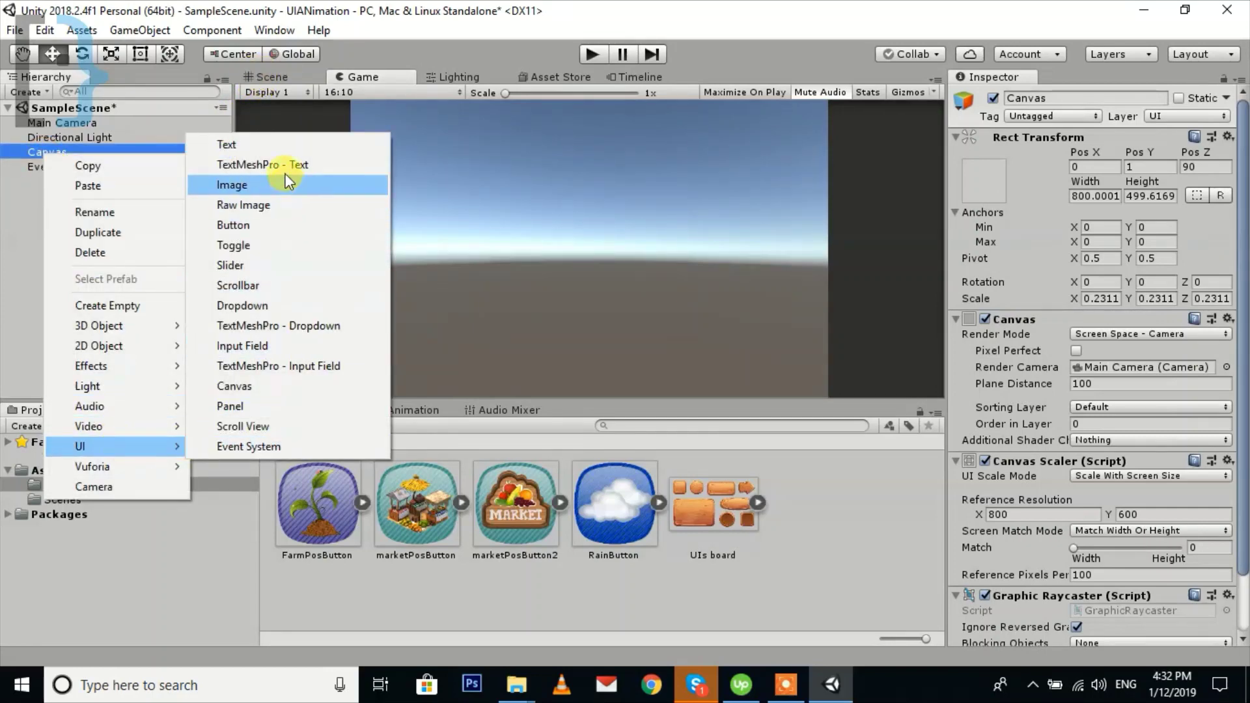
pyautogui.click(251, 225)
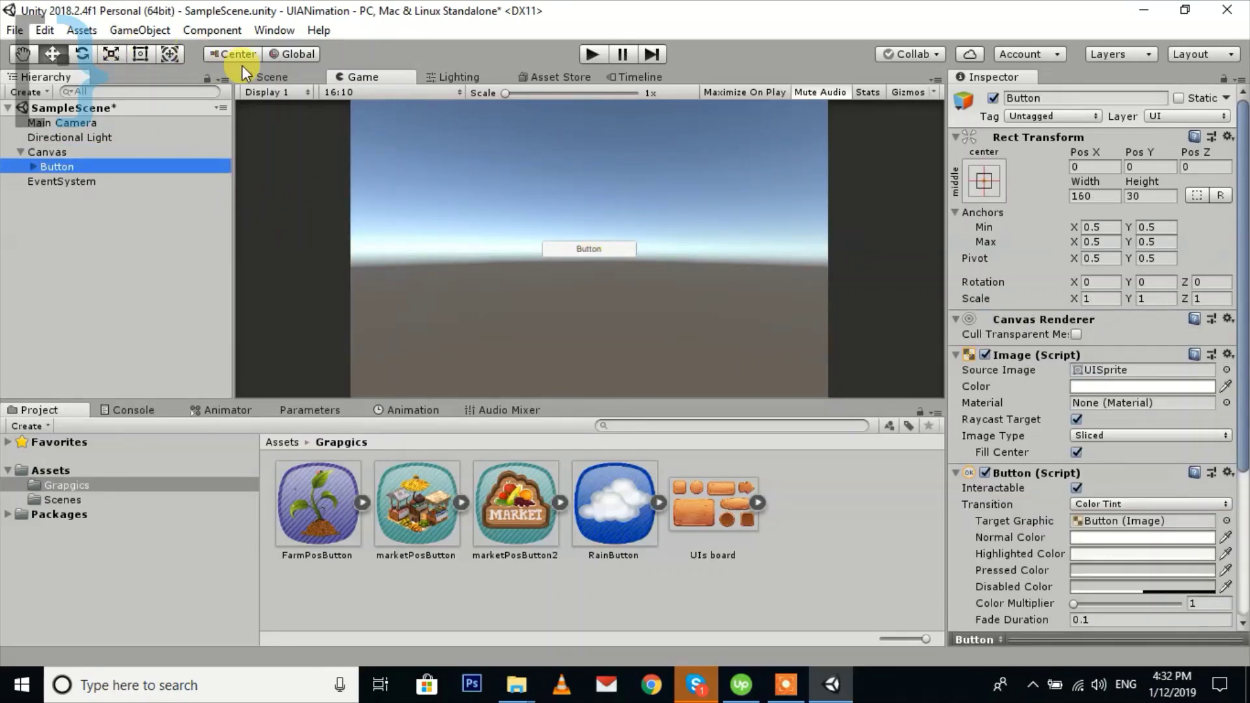
# Step: Anchor the Button to the top left and move it to the canvas's upper-left corner in the Scene view, at about X 88, Y -33
pyautogui.click(264, 76)
pyautogui.doubleClick(57, 166)
pyautogui.keyDown('alt'); pyautogui.moveTo(561, 288); pyautogui.dragTo(661, 262); pyautogui.keyUp('alt')
pyautogui.scroll(-5, 639, 279)
pyautogui.keyDown('alt'); pyautogui.moveTo(578, 312); pyautogui.dragTo(572, 266); pyautogui.keyUp('alt')
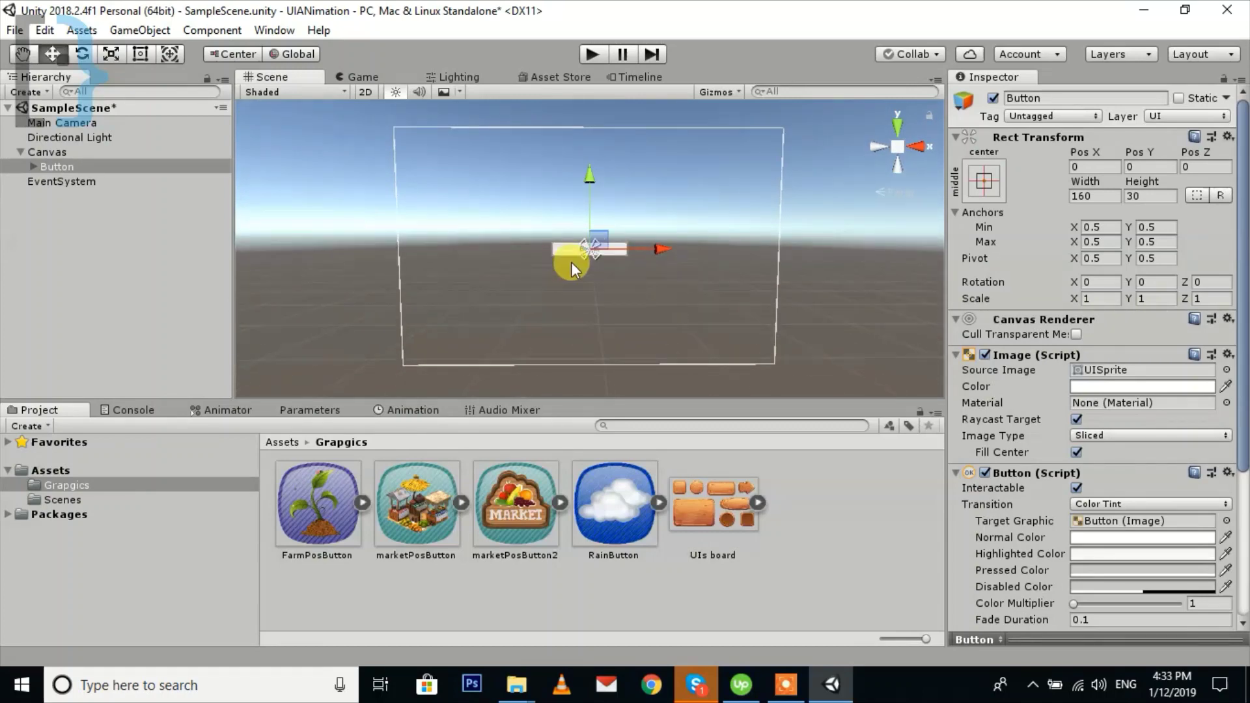
pyautogui.click(991, 186)
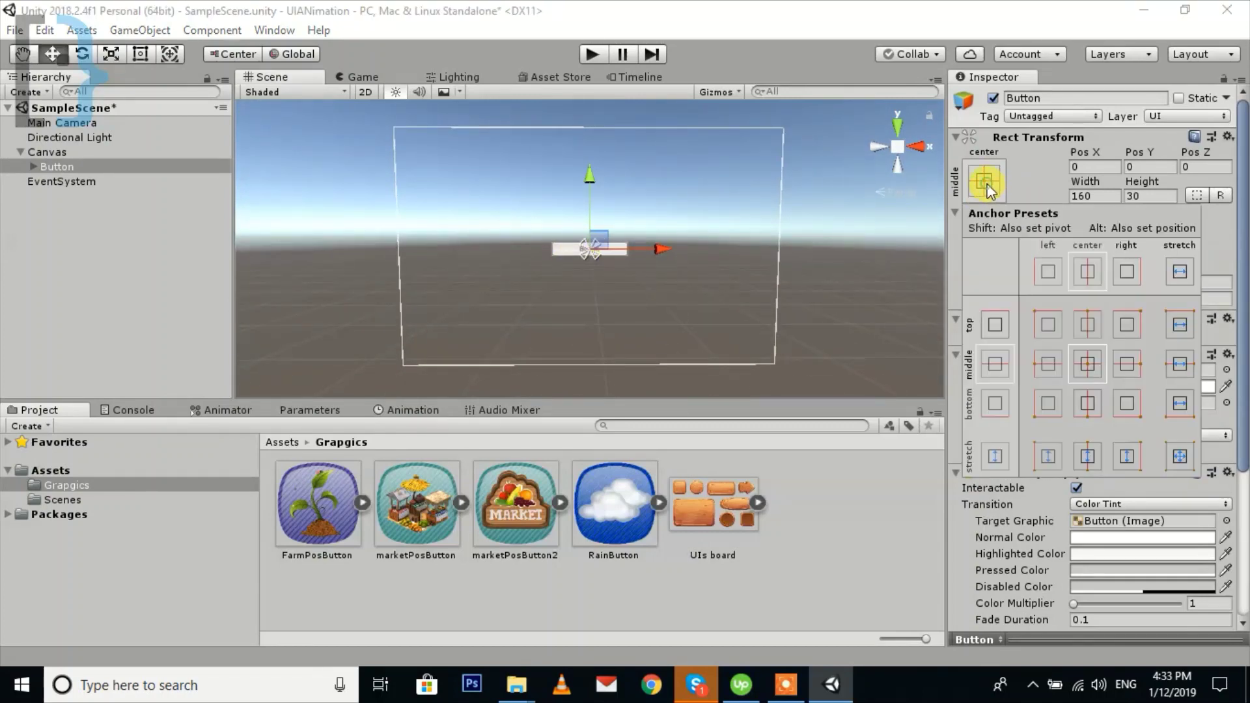
pyautogui.click(1045, 327)
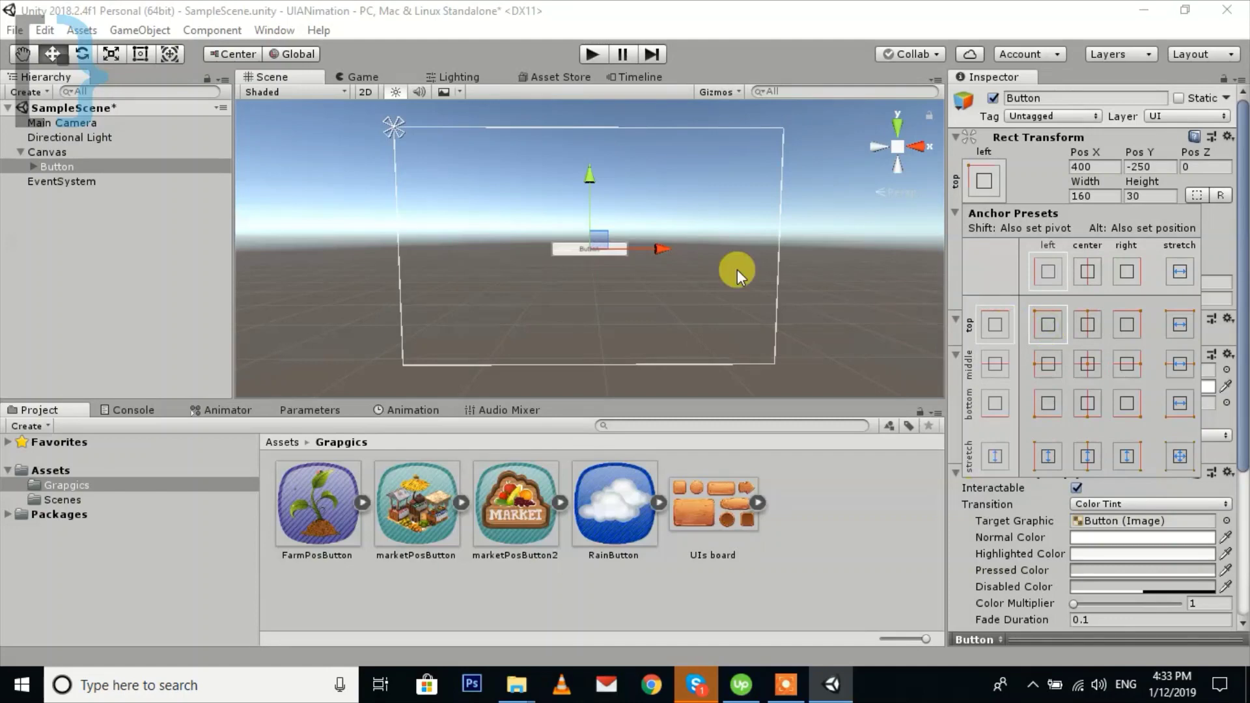
pyautogui.click(596, 241)
pyautogui.moveTo(590, 241); pyautogui.dragTo(459, 137)
pyautogui.press('f')
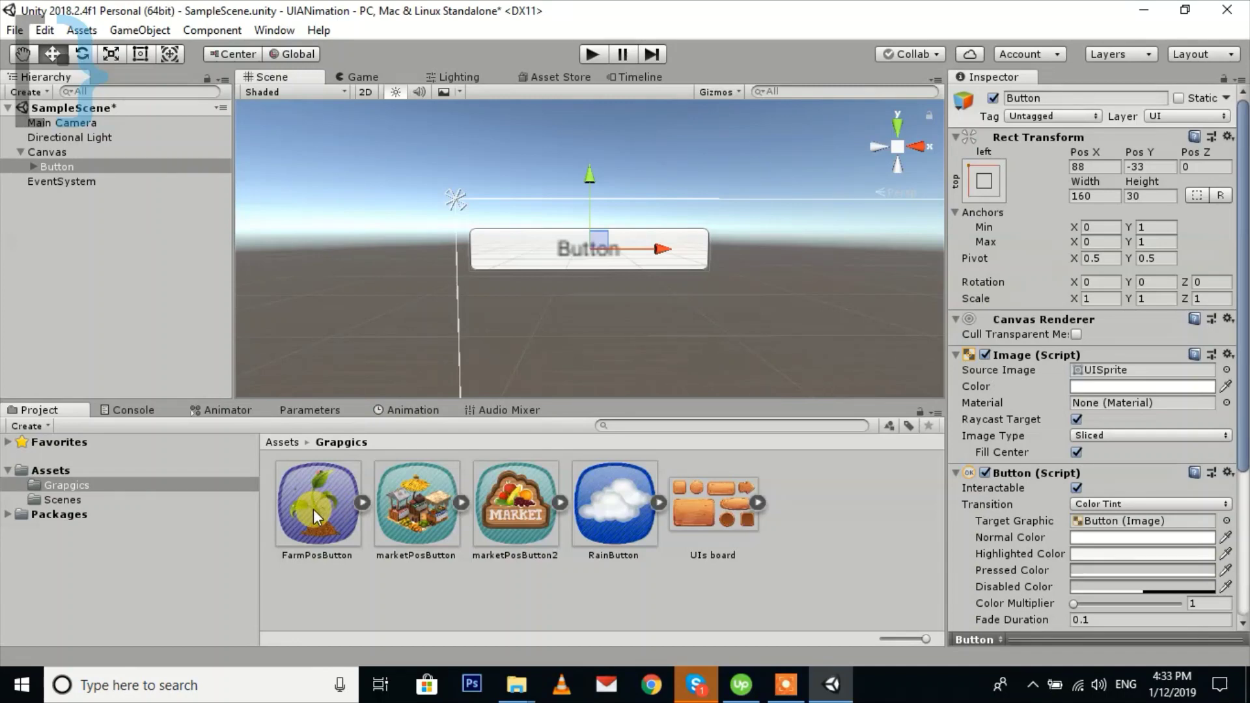
# Step: Assign the FarmPosButton sprite as the Button's source image and delete its Text child
pyautogui.moveTo(314, 512); pyautogui.dragTo(1112, 380)
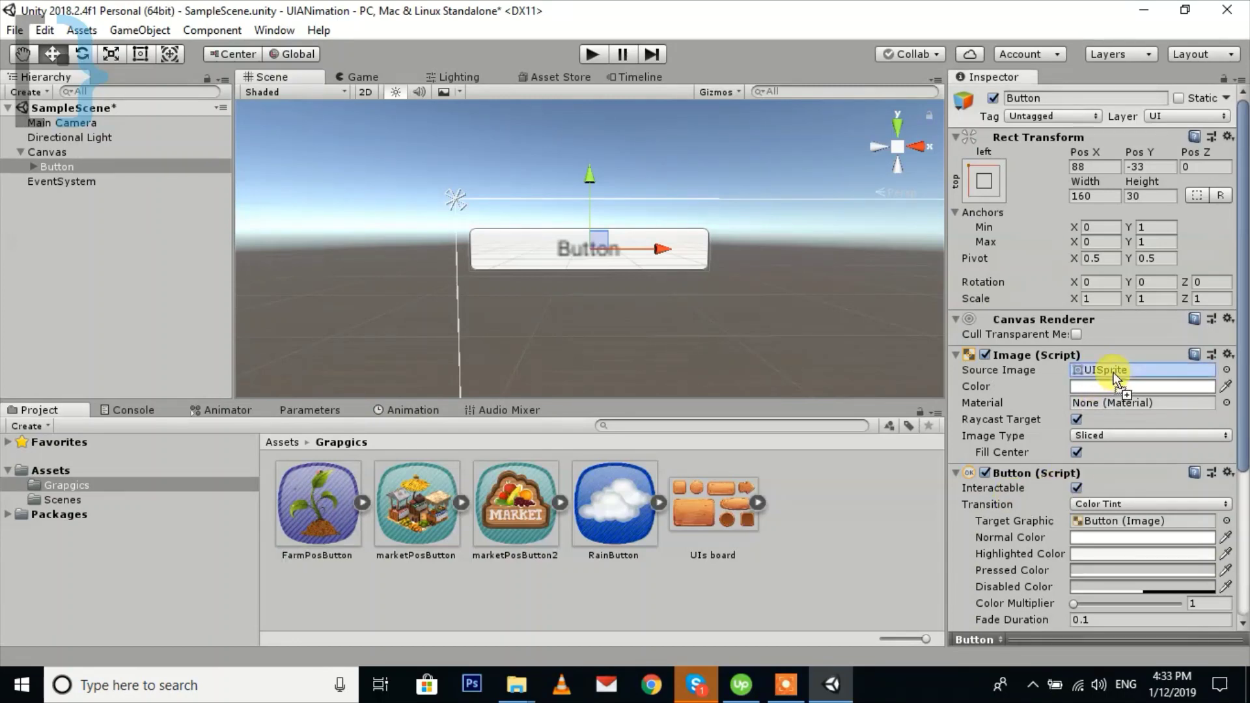
pyautogui.moveTo(1117, 378); pyautogui.dragTo(1117, 378)
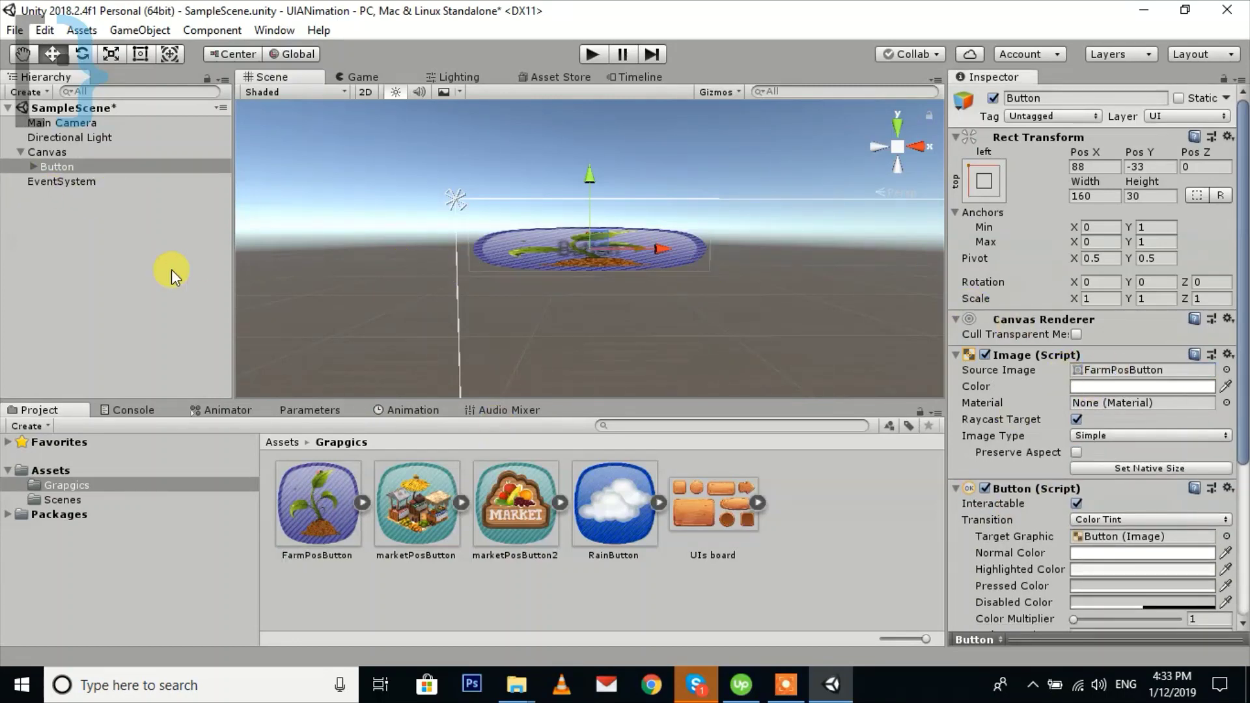
pyautogui.click(32, 167)
pyautogui.click(53, 182)
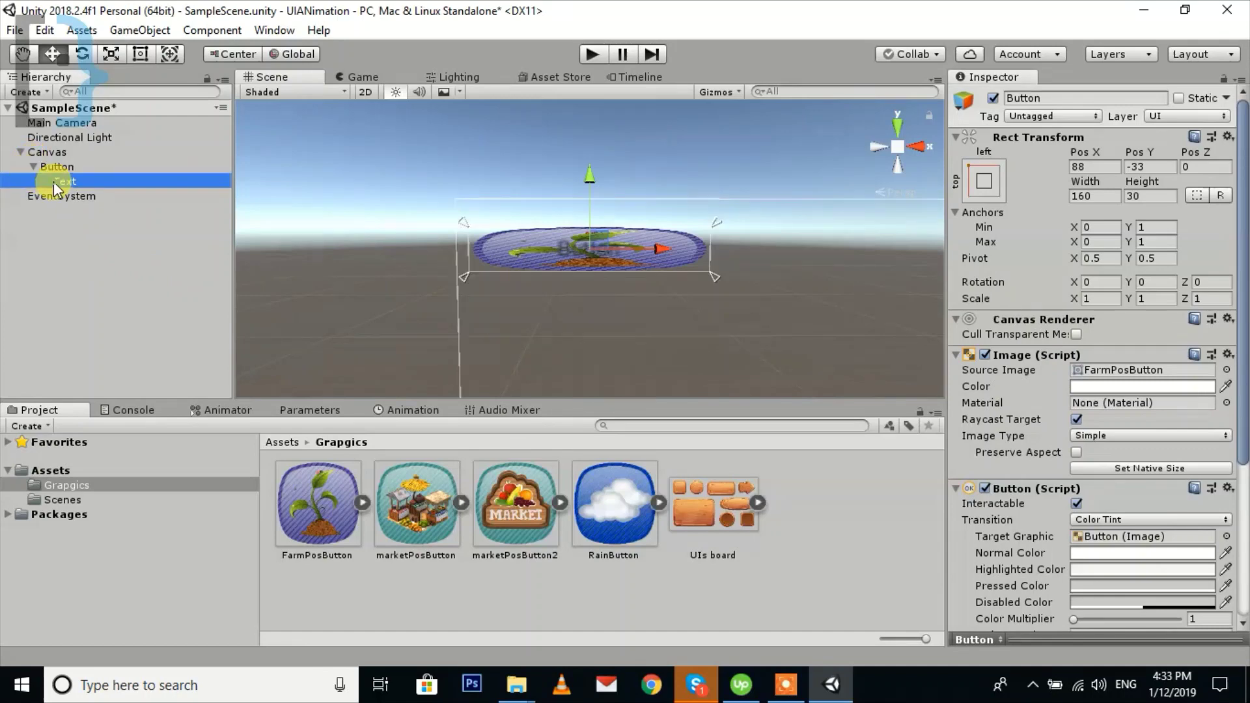
pyautogui.click(33, 166)
pyautogui.click(80, 168)
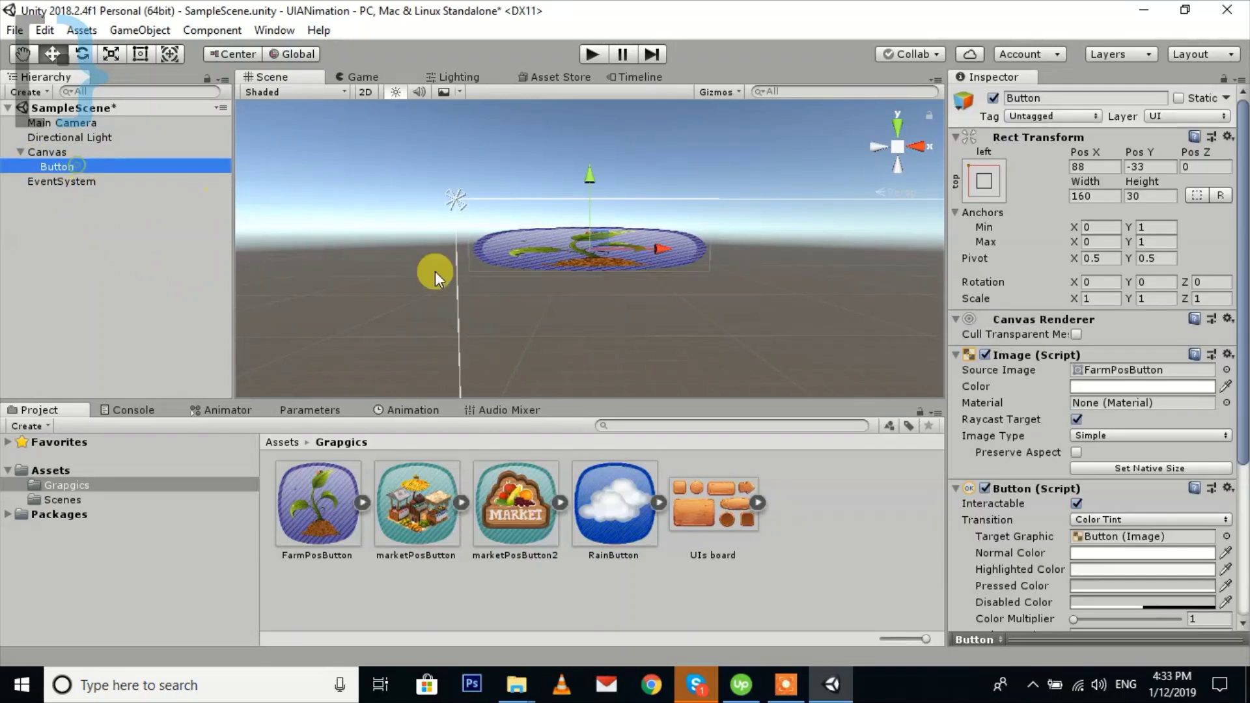
# Step: Set the Button to its native size and scale it down proportionally with the Rect tool to about 129 by 129, inside the canvas's upper-left corner
pyautogui.click(1116, 469)
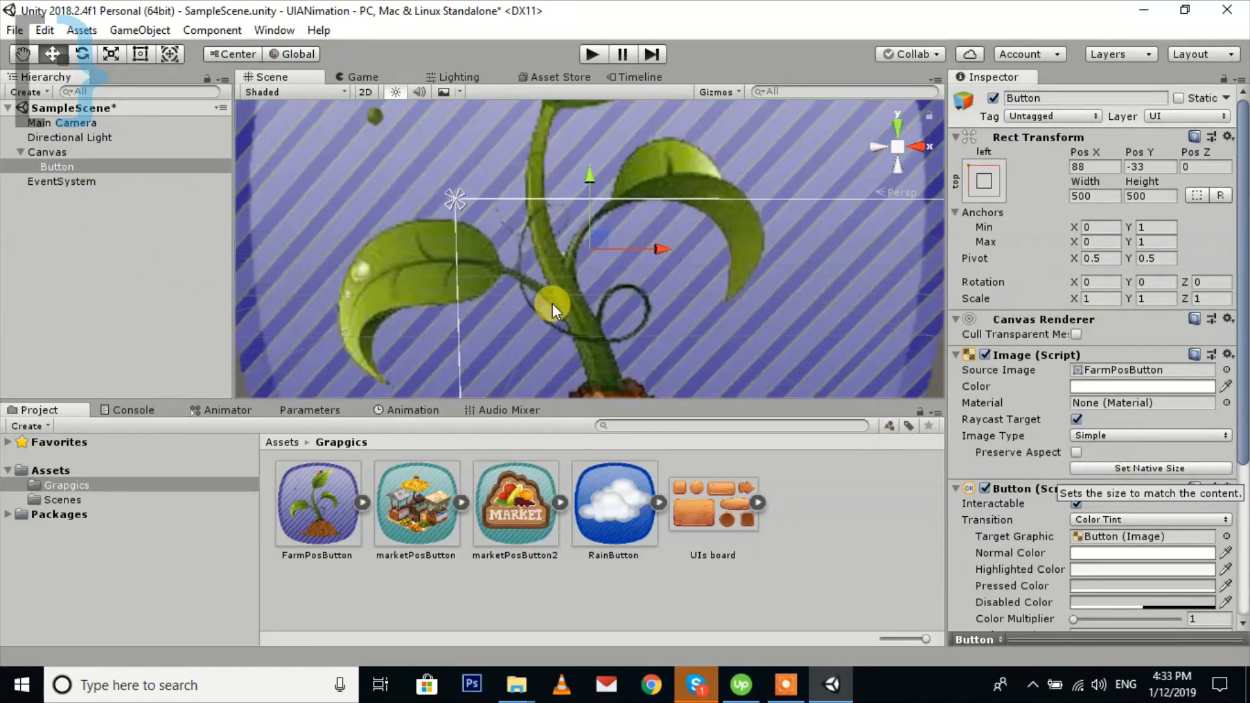
pyautogui.scroll(-4, 549, 302)
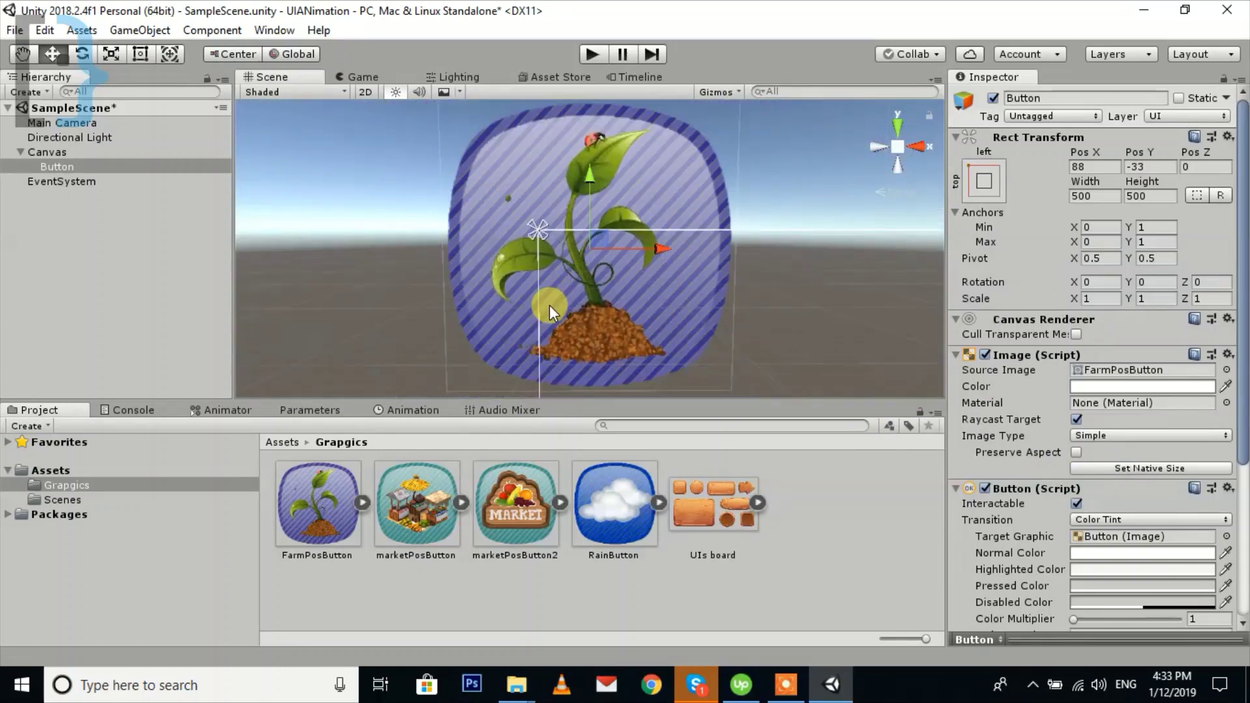
pyautogui.click(141, 54)
pyautogui.keyDown('shift'); pyautogui.moveTo(479, 142); pyautogui.dragTo(577, 248); pyautogui.keyUp('shift')
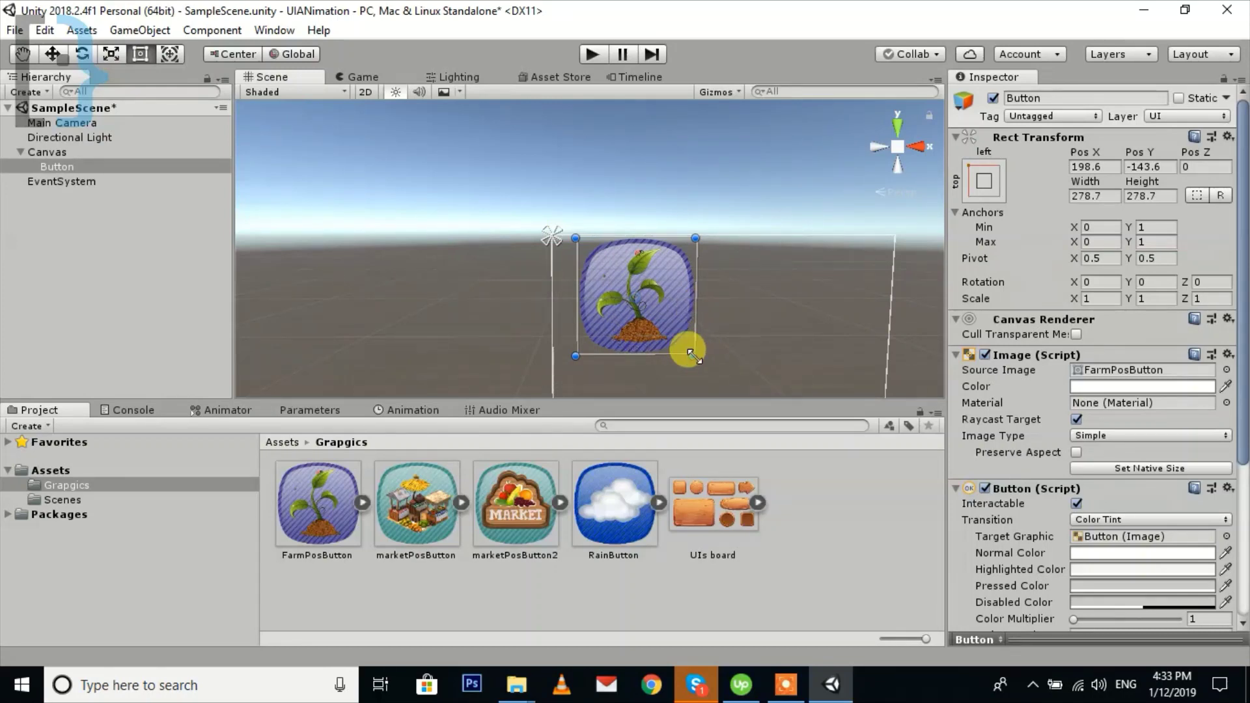
pyautogui.keyDown('shift'); pyautogui.moveTo(692, 355); pyautogui.dragTo(624, 294); pyautogui.keyUp('shift')
pyautogui.scroll(4, 625, 301)
pyautogui.scroll(-5, 615, 273)
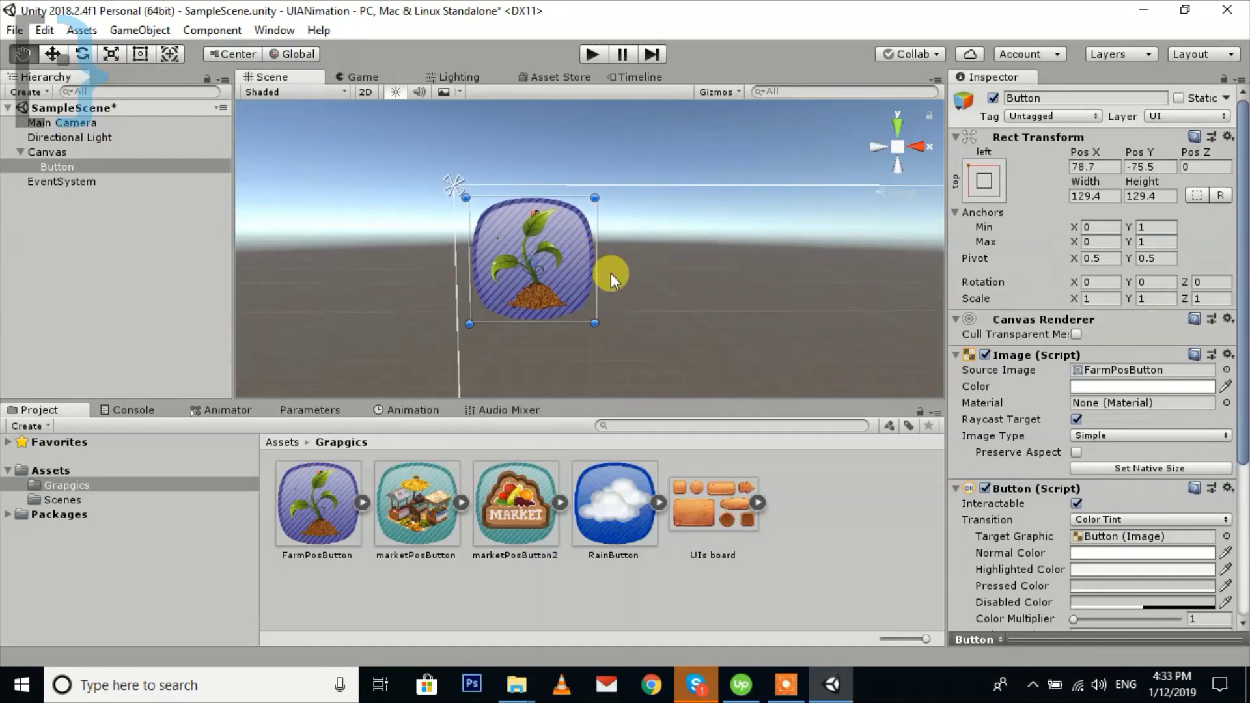
# Step: Check the Button in the Game view, shrink it to about 92 by 92 and shift it to about X 67, Y -62
pyautogui.click(362, 77)
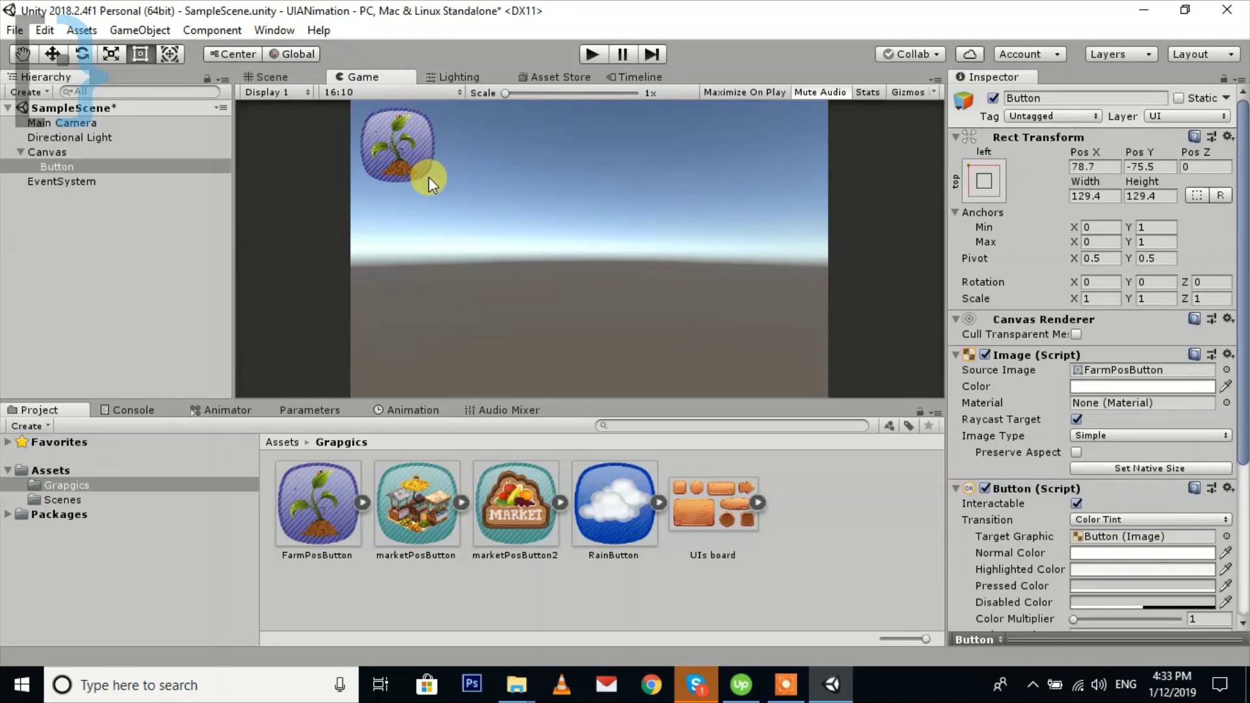
pyautogui.click(267, 76)
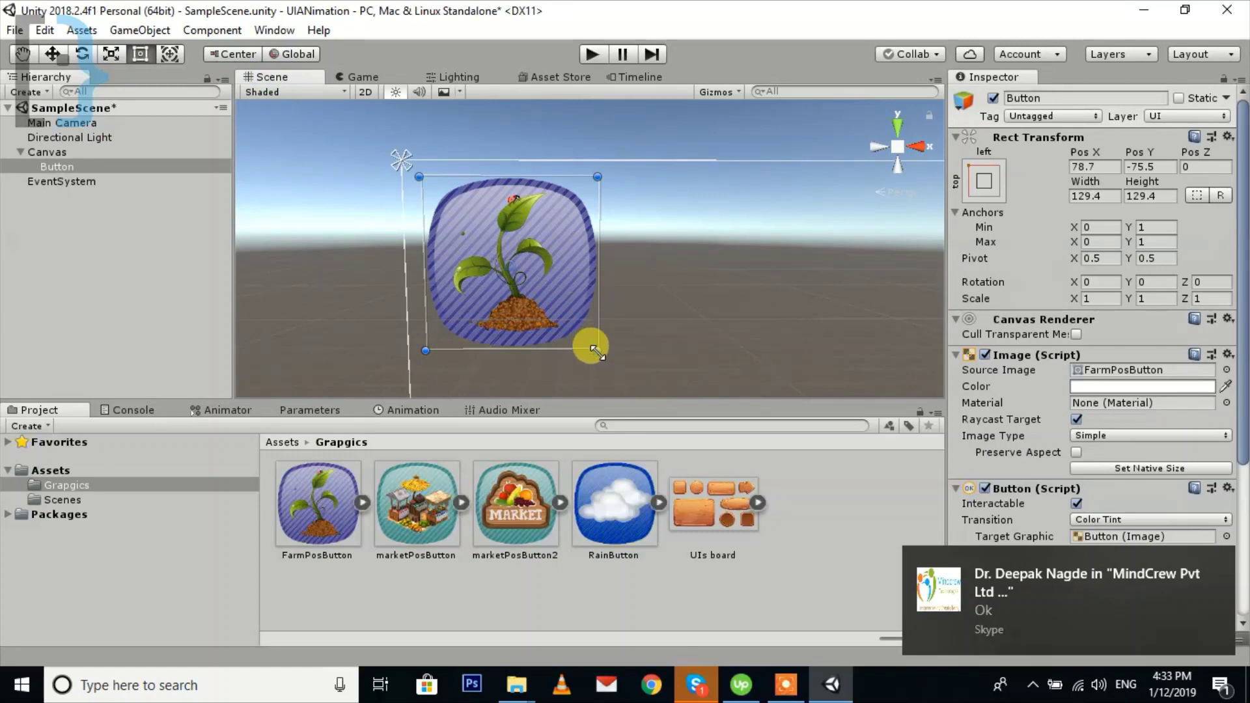
pyautogui.moveTo(595, 349); pyautogui.dragTo(547, 302)
pyautogui.moveTo(494, 232); pyautogui.dragTo(505, 244)
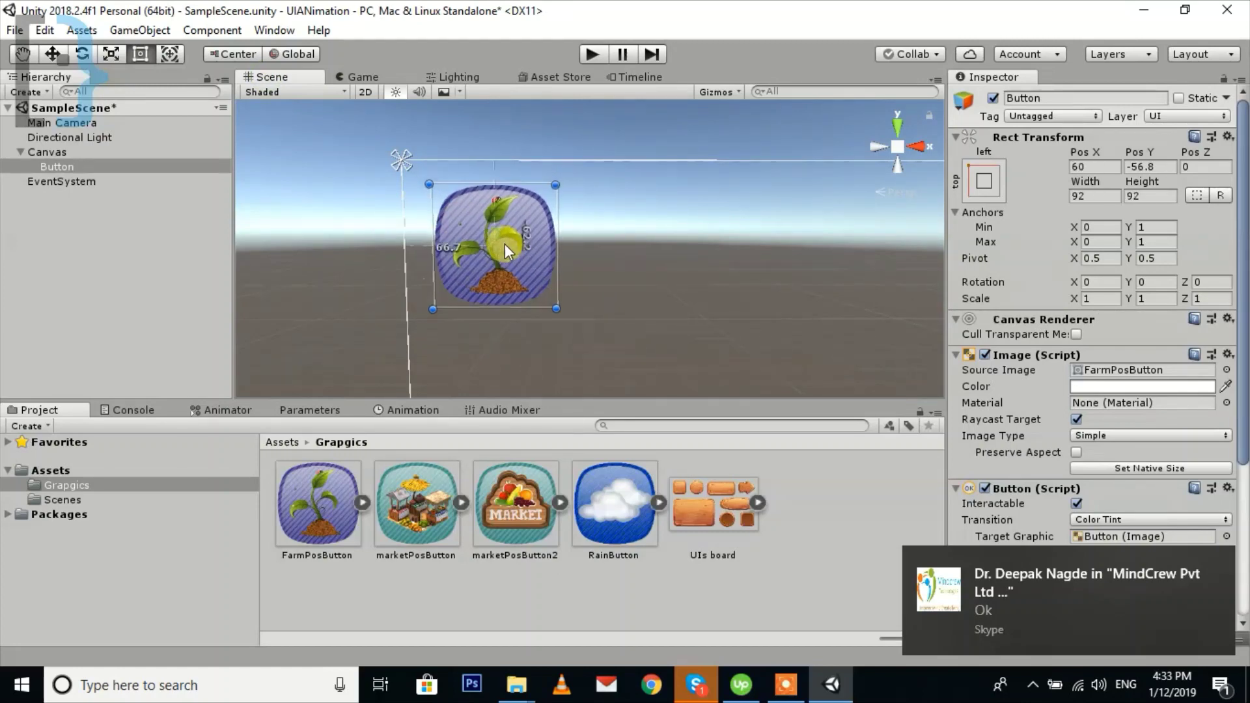
pyautogui.scroll(-5, 533, 278)
pyautogui.moveTo(675, 298); pyautogui.dragTo(488, 204, button='middle')
pyautogui.scroll(-1, 685, 265)
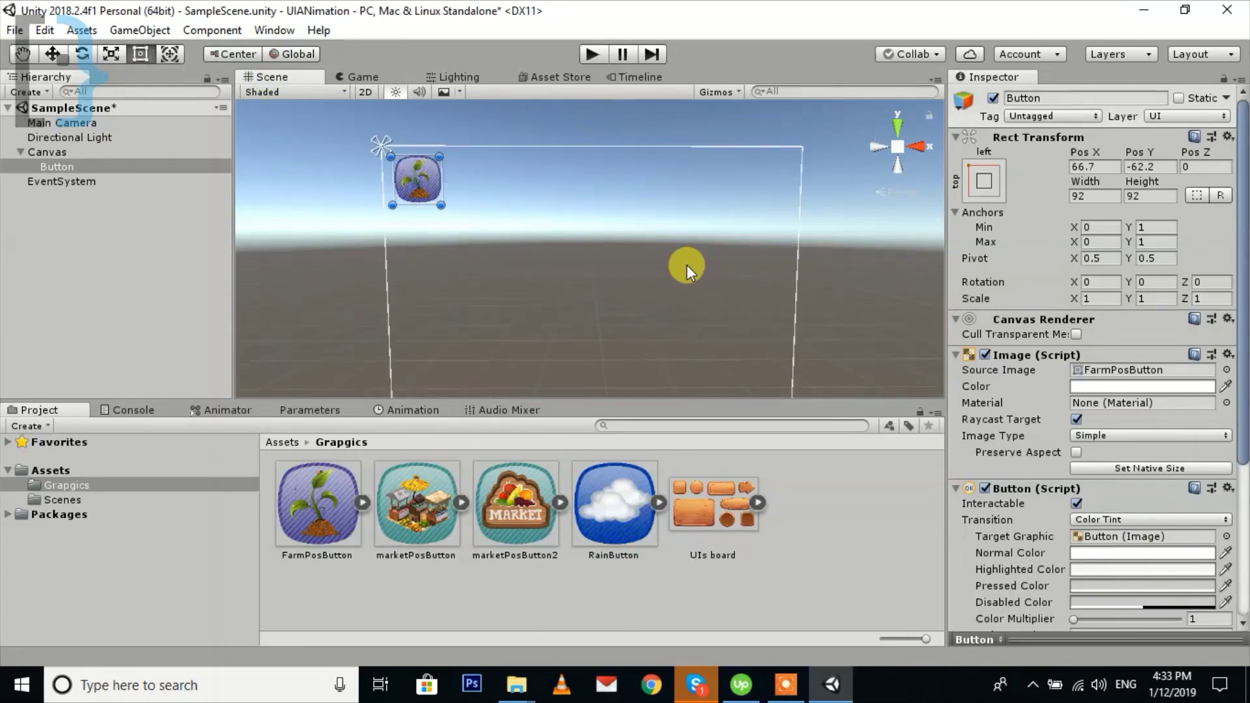
pyautogui.scroll(-3, 508, 266)
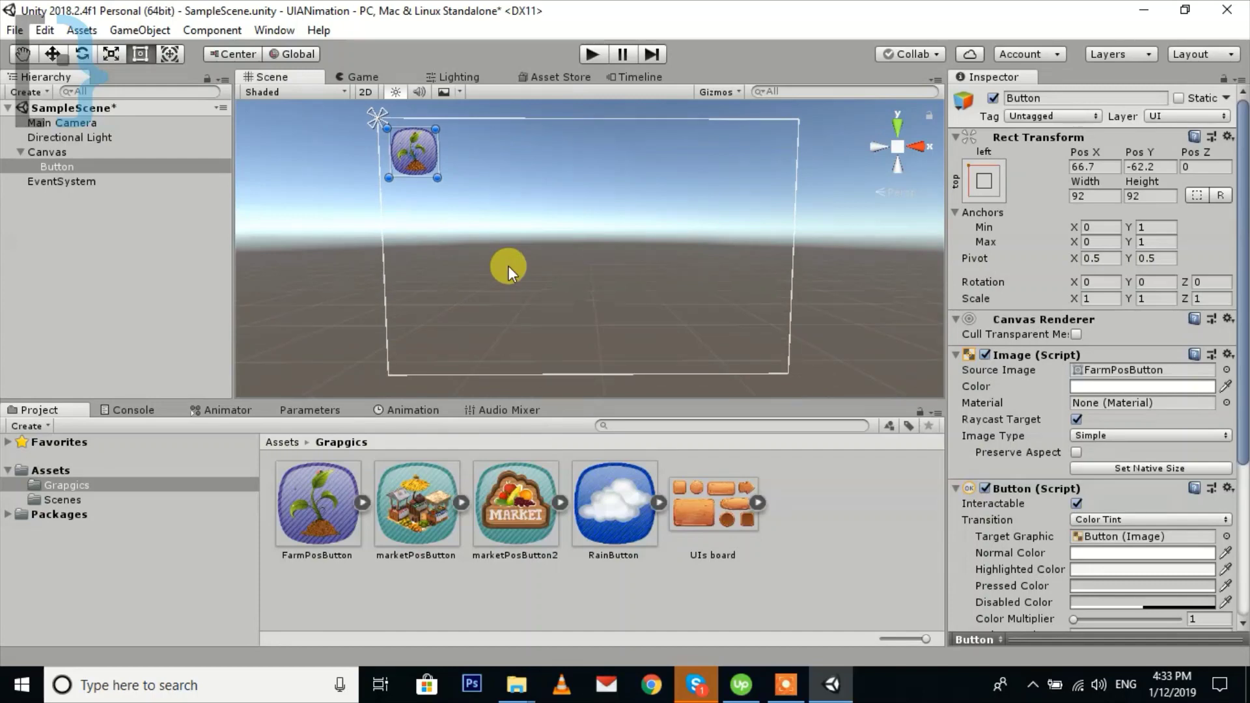
# Step: Duplicate the Button and move the copy to the canvas's lower-right corner, at about X 737
pyautogui.click(50, 199)
pyautogui.click(46, 168)
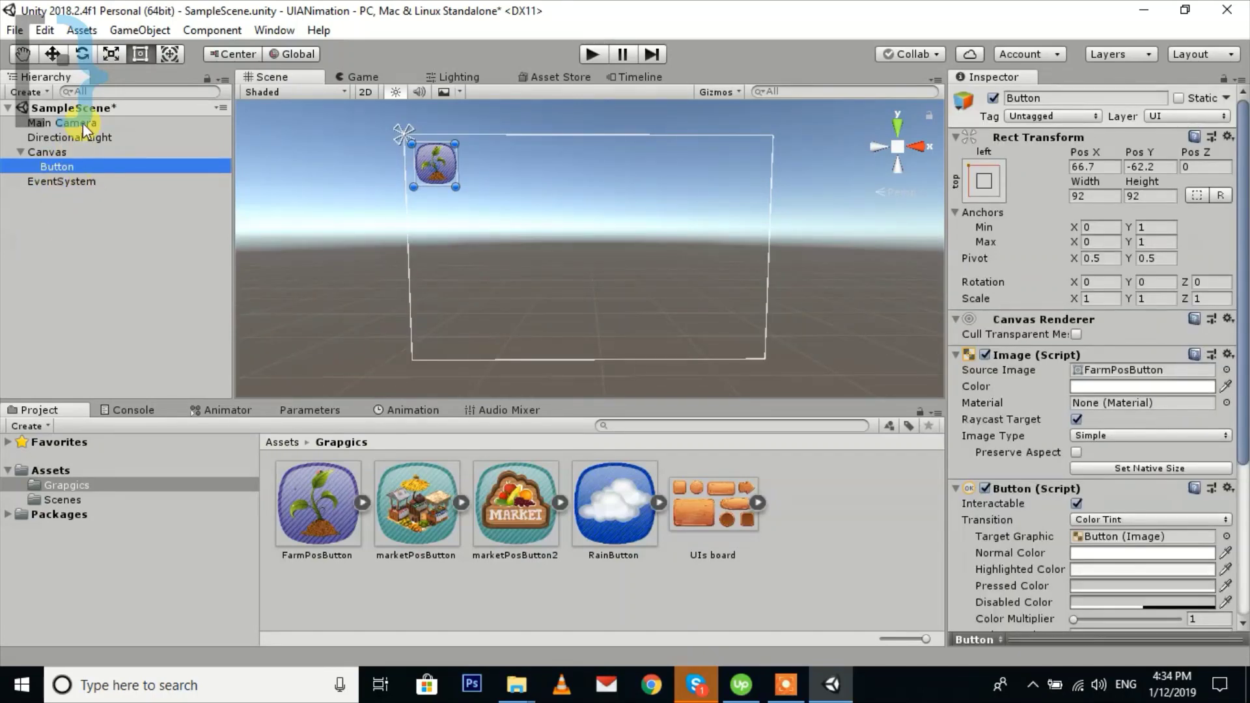
pyautogui.hotkey('ctrl', 'd')
pyautogui.click(52, 54)
pyautogui.moveTo(496, 177); pyautogui.dragTo(805, 199)
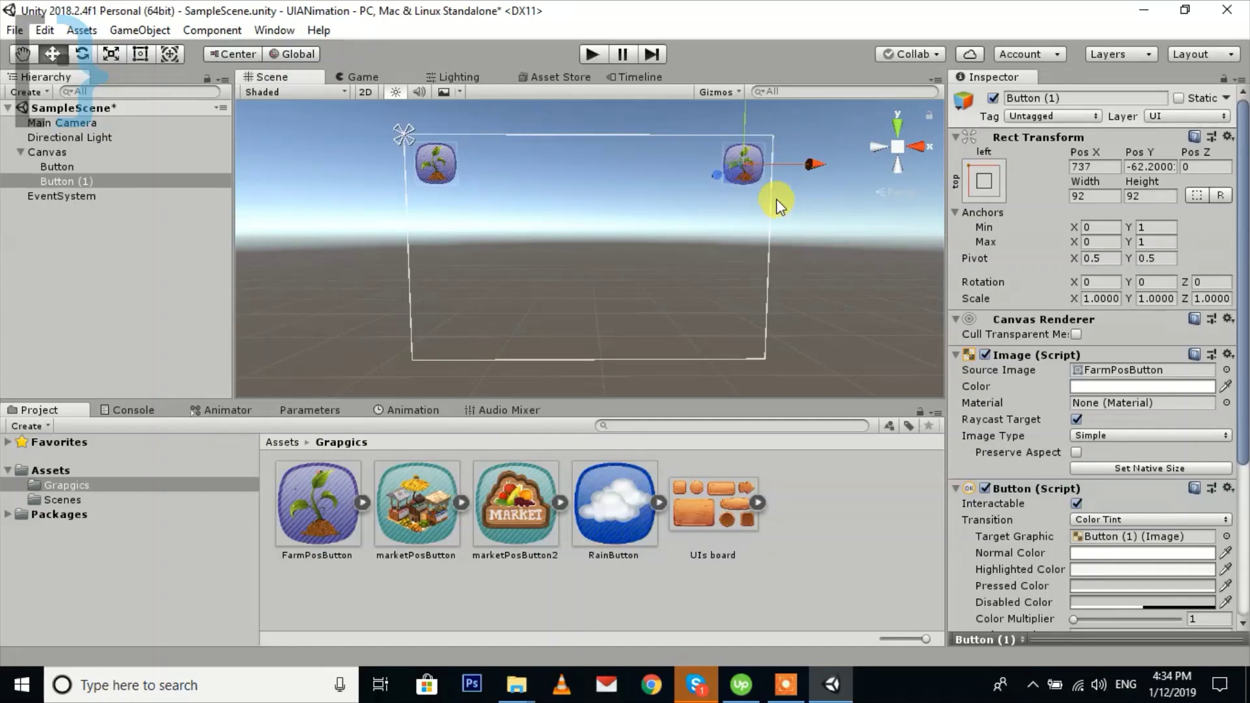
pyautogui.moveTo(743, 116); pyautogui.dragTo(732, 229)
# Step: Duplicate the lower-right button twice, placing one copy above it at about Y -334 and one to its left at about X 615, Y -436
pyautogui.hotkey('ctrl', 'd')
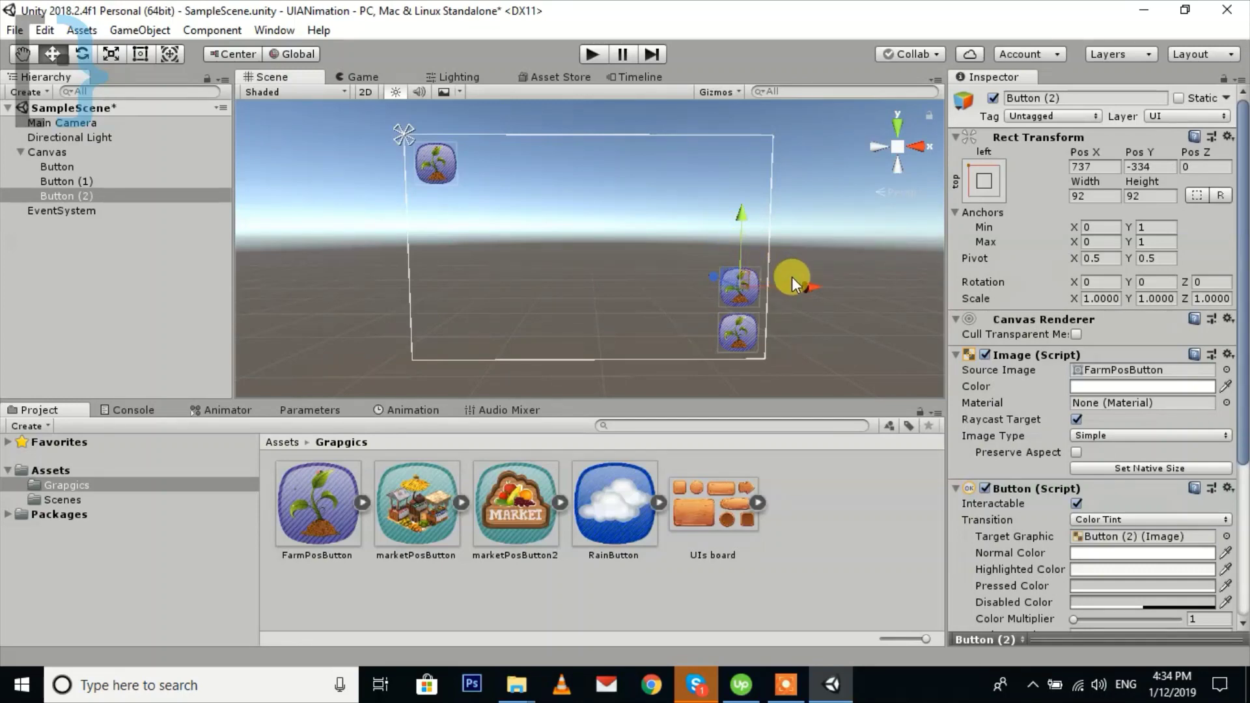
pyautogui.hotkey('ctrl', 'd')
pyautogui.moveTo(736, 279); pyautogui.dragTo(676, 323)
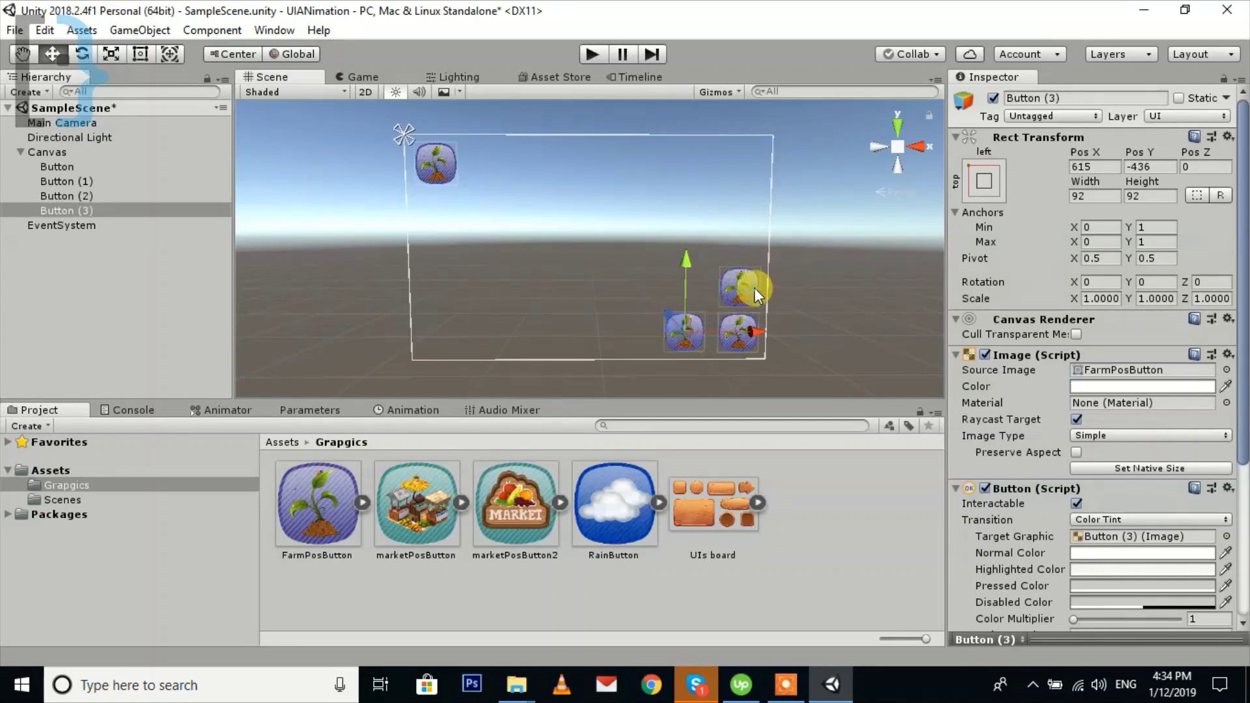
pyautogui.click(844, 315)
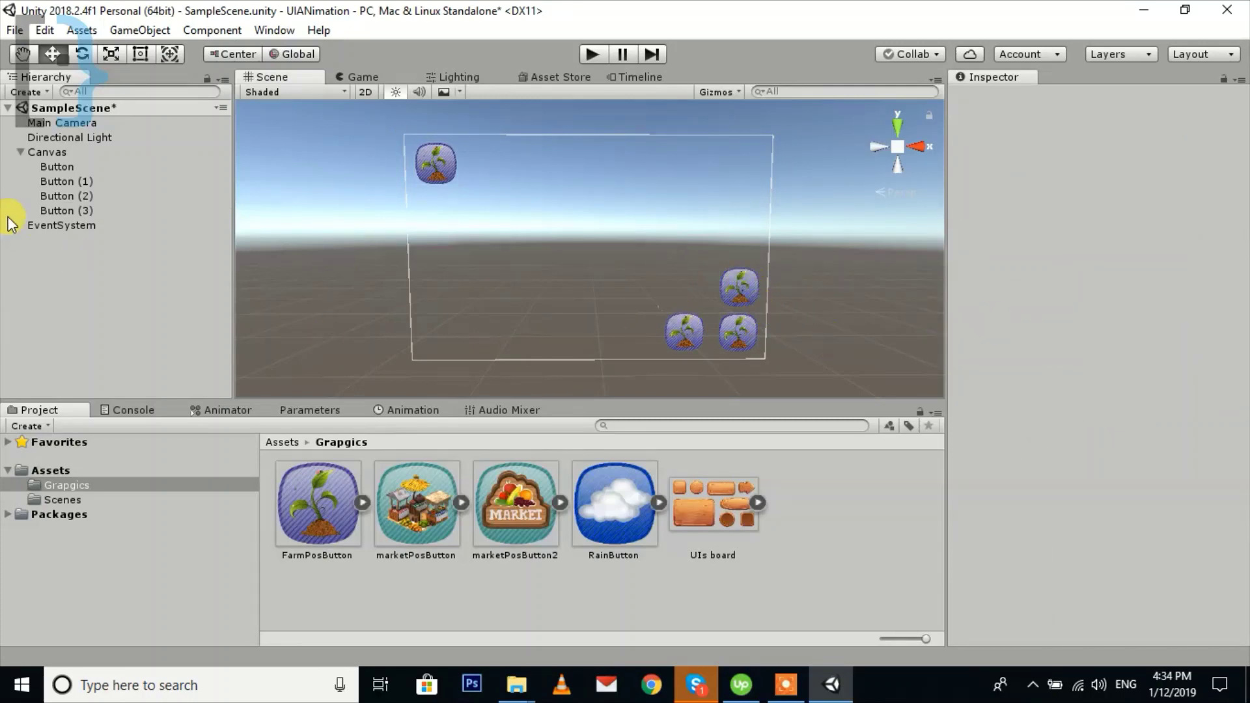
# Step: Assign the marketPosButton sprite to Button (2) and the RainButton sprite to Button (3), and check the layout in the Game view
pyautogui.click(57, 196)
pyautogui.moveTo(438, 514); pyautogui.dragTo(1103, 363)
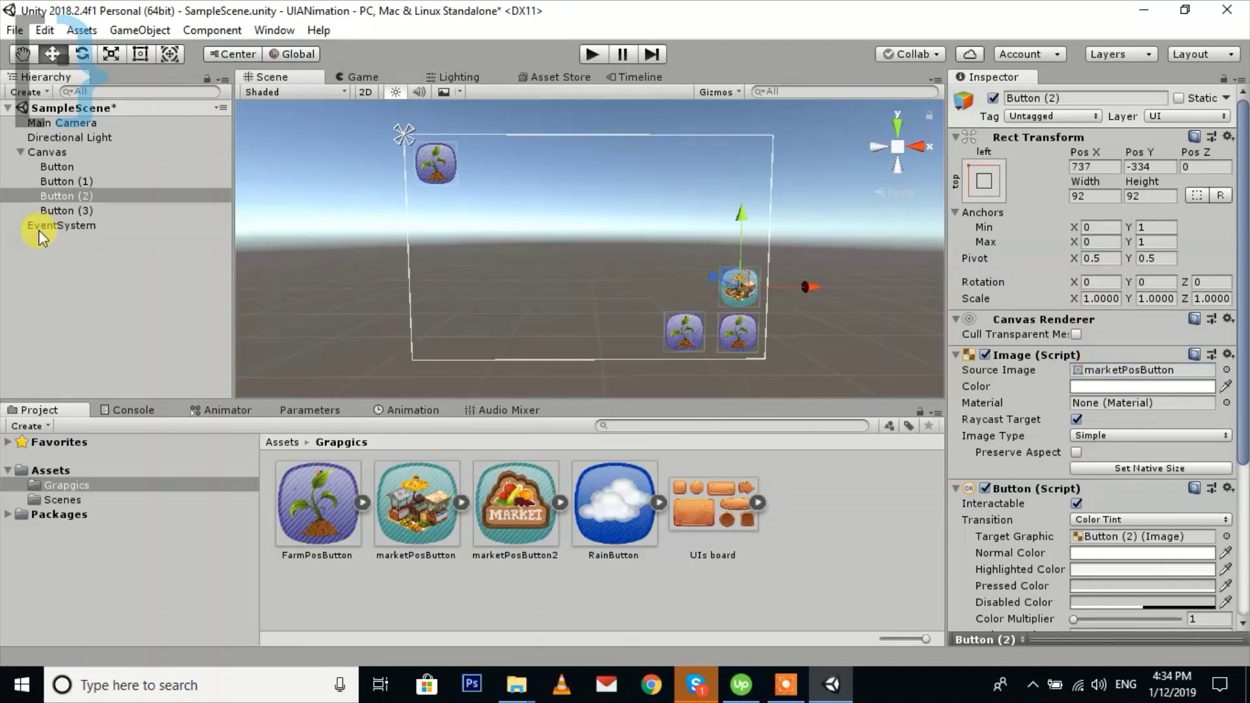
pyautogui.click(65, 211)
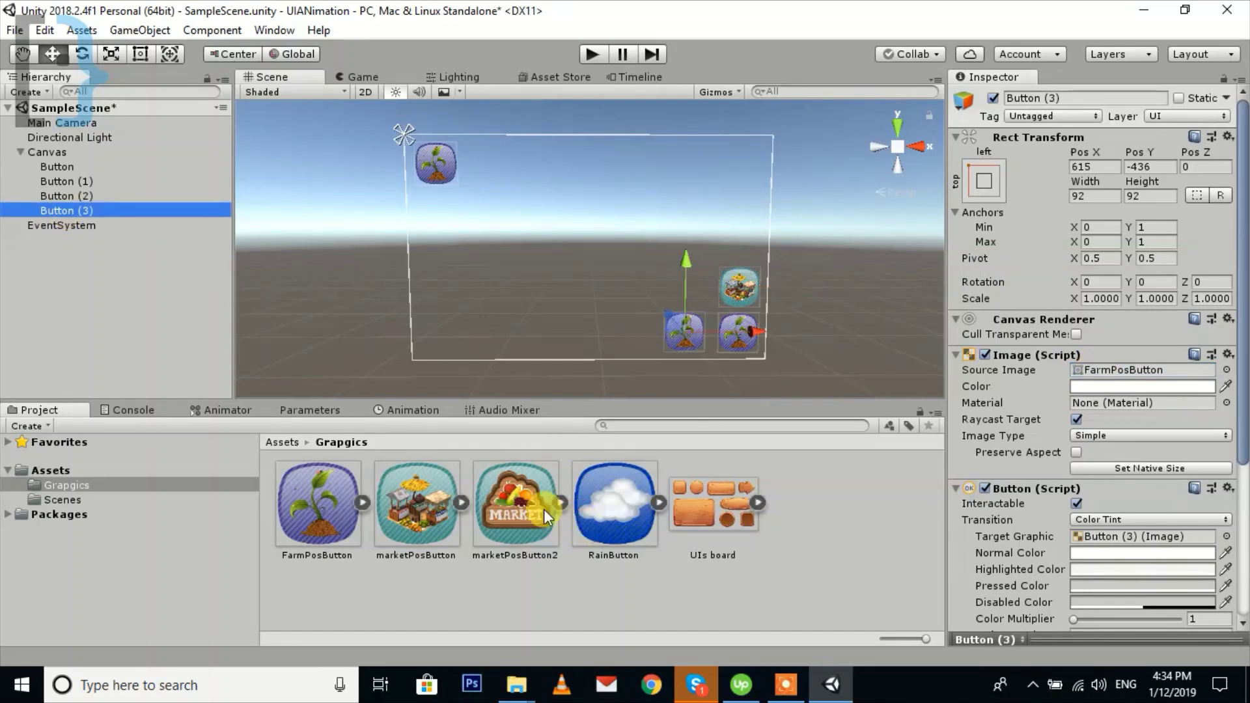
pyautogui.moveTo(608, 502); pyautogui.dragTo(1103, 371)
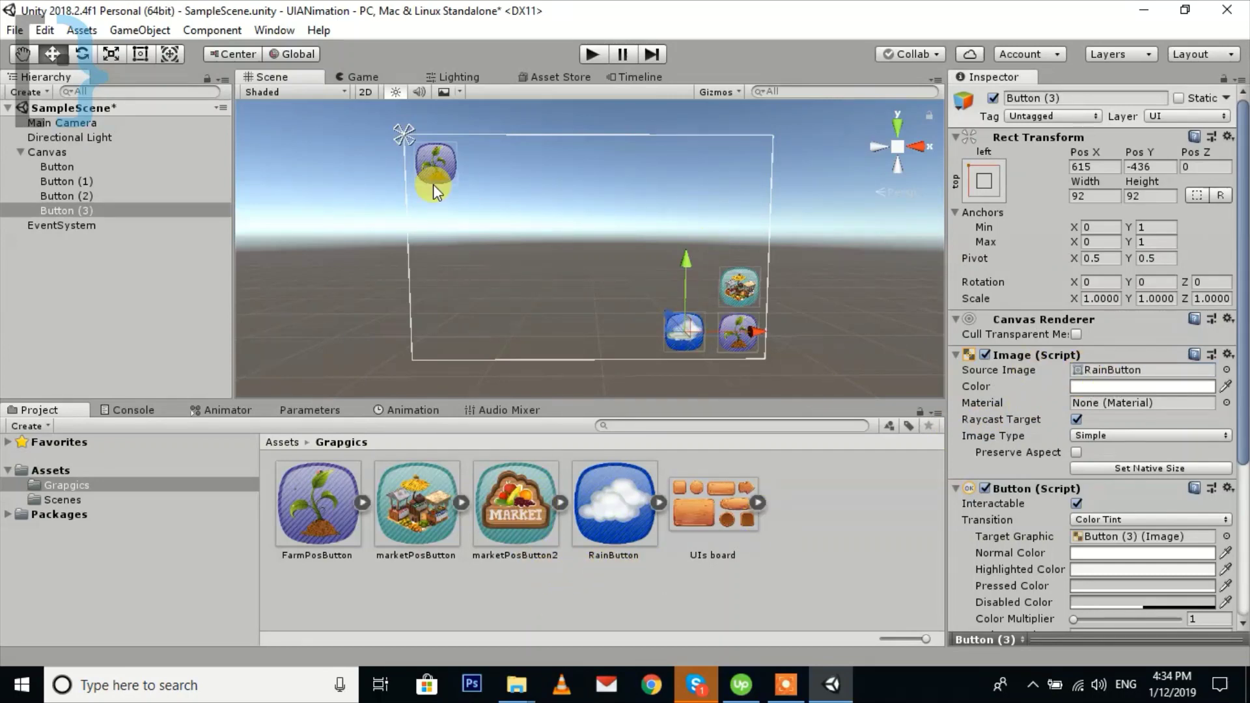
pyautogui.click(359, 75)
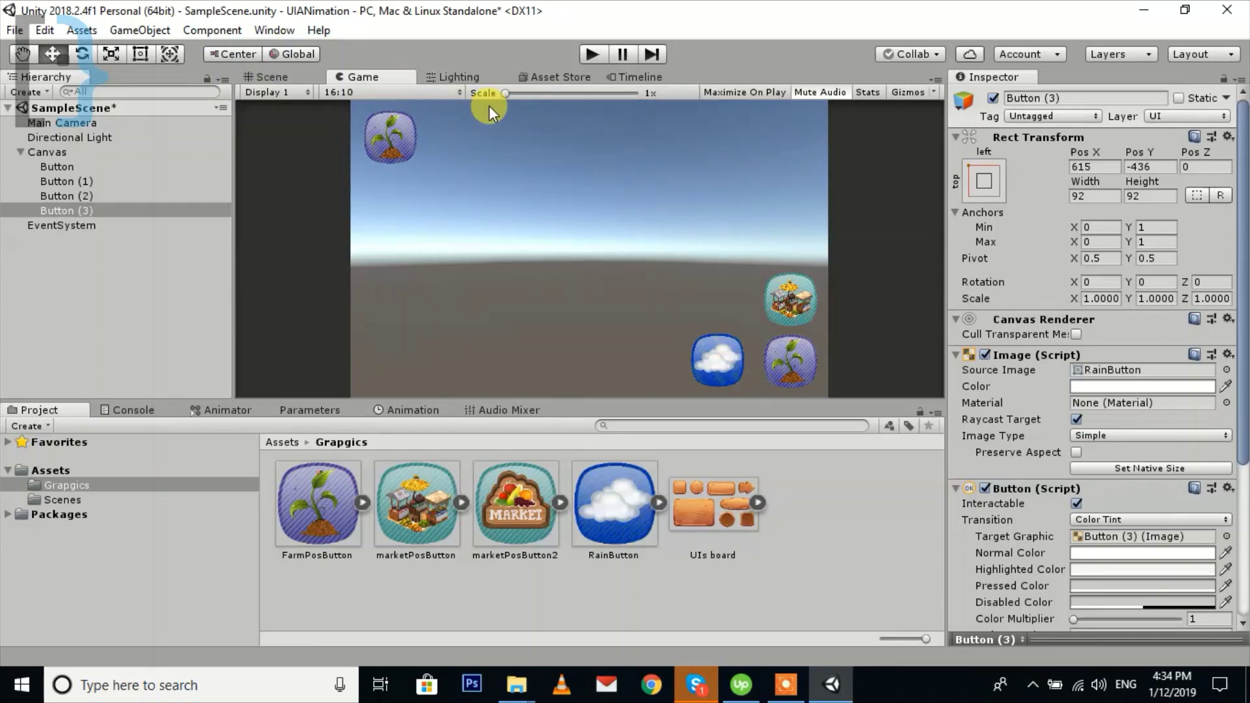
# Step: Search the Asset Store for "gui animator" and open the GUI Animator FREE asset page
pyautogui.click(548, 76)
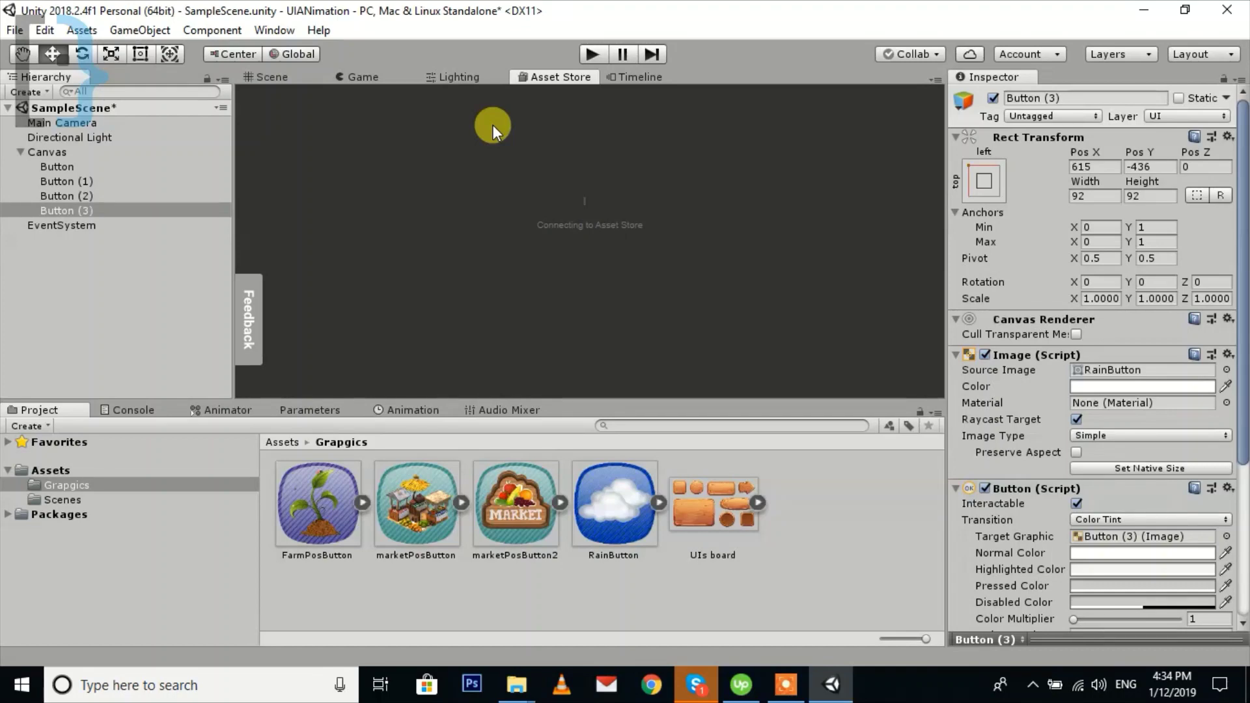
pyautogui.click(498, 135)
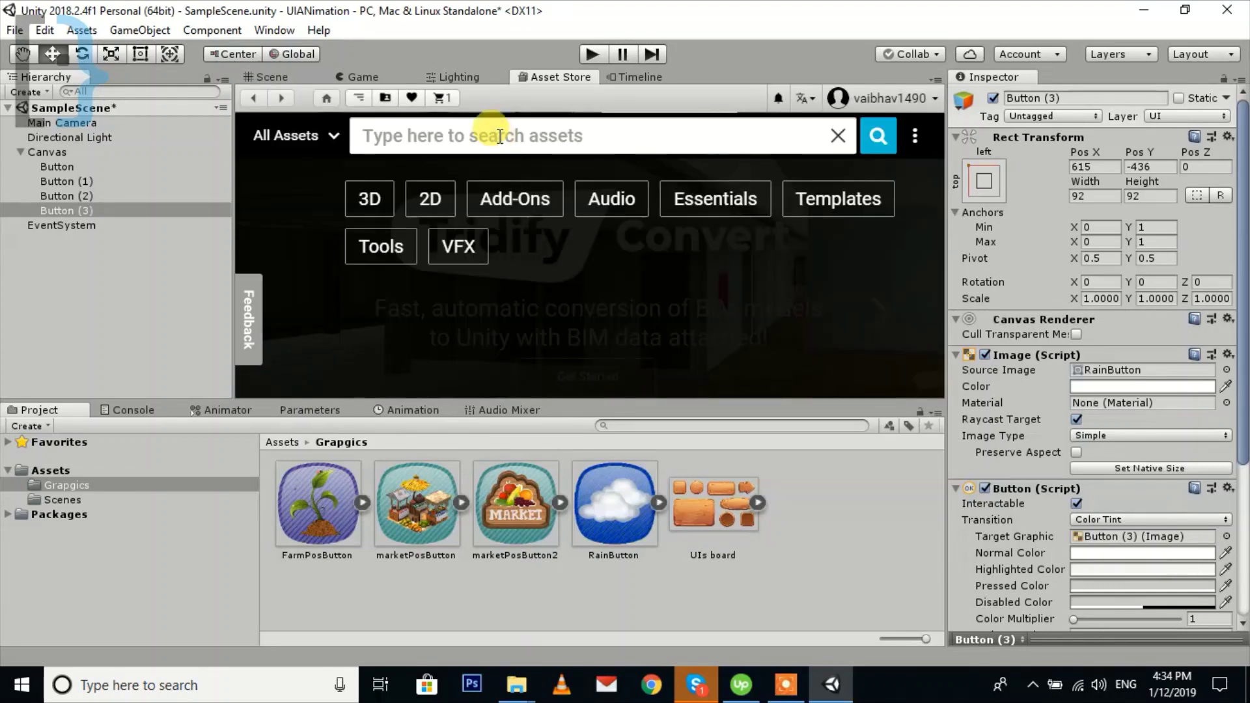
pyautogui.write('gui')
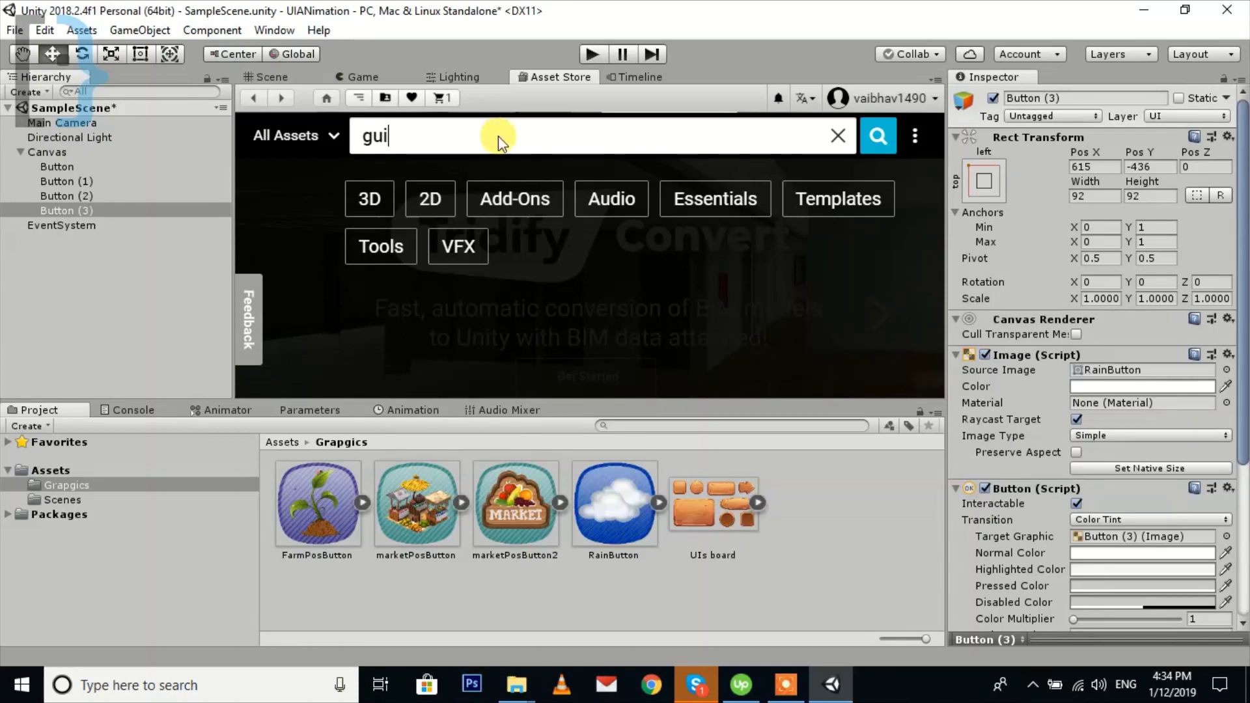
pyautogui.write(' animator')
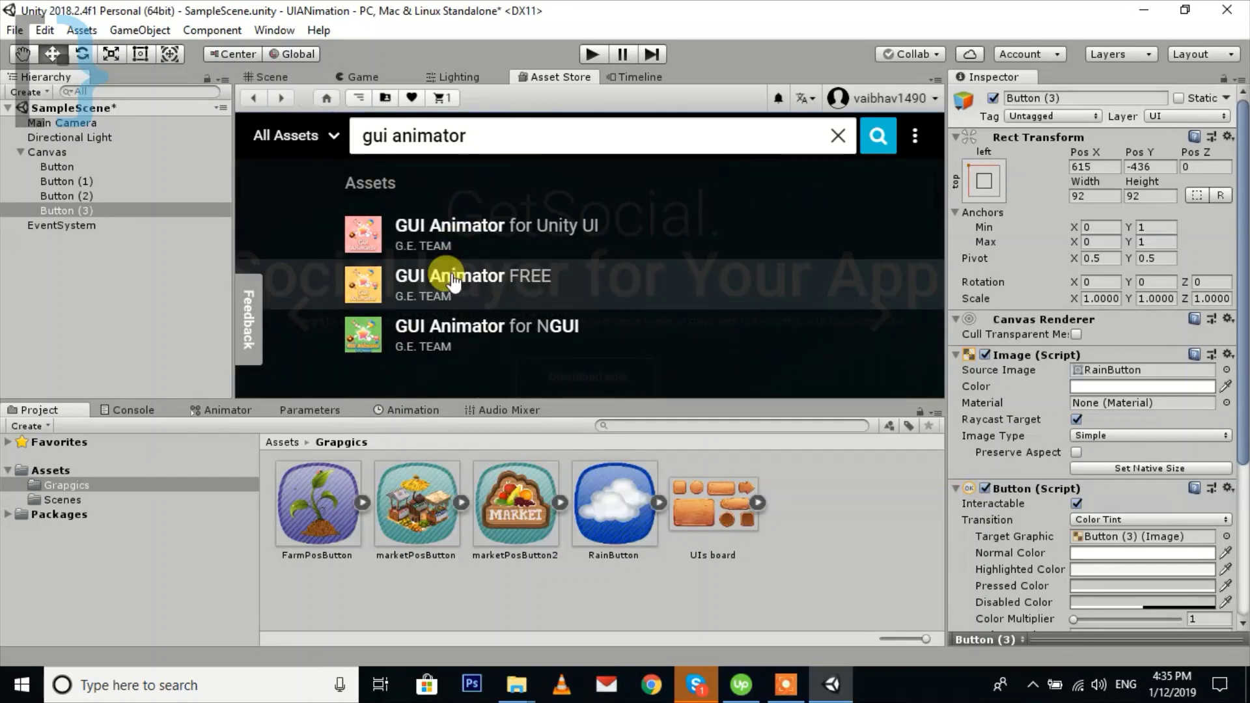
pyautogui.click(457, 295)
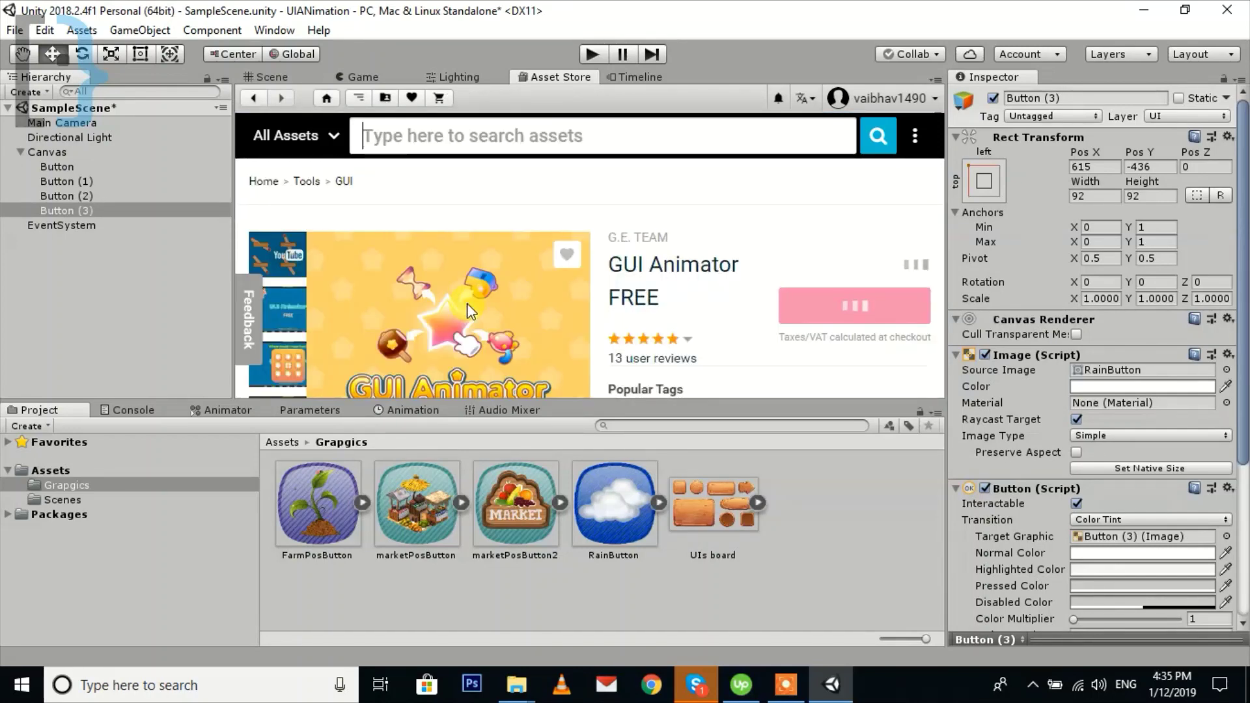
pyautogui.scroll(-3, 467, 304)
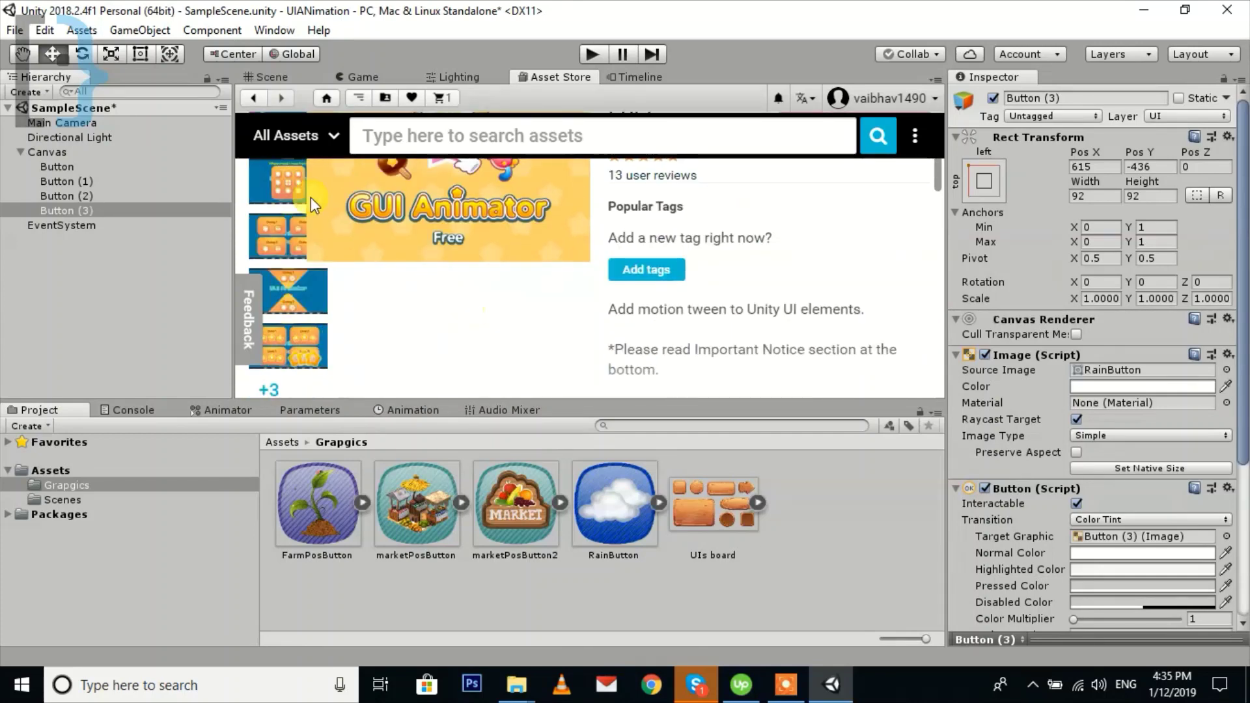
# Step: Import the complete GUI Animator FREE package from its Asset Store page into the project
pyautogui.scroll(3, 781, 237)
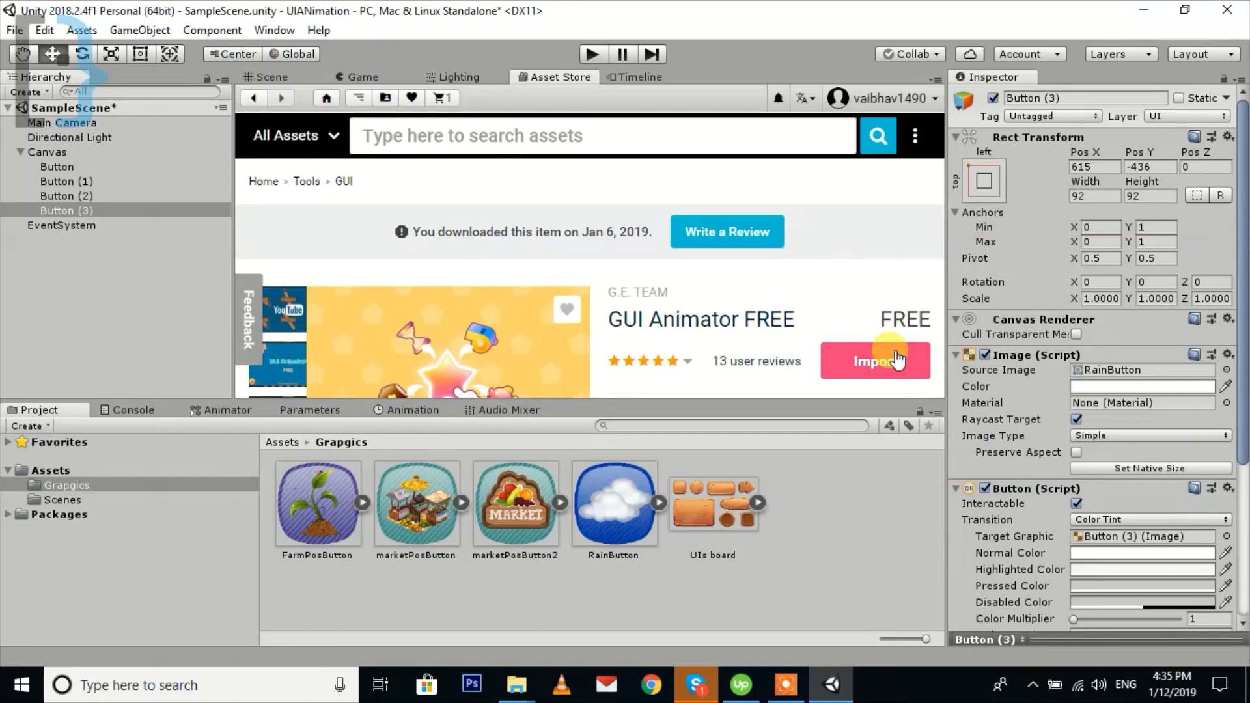
pyautogui.scroll(-3, 795, 326)
pyautogui.scroll(3, 872, 238)
pyautogui.scroll(-2, 769, 273)
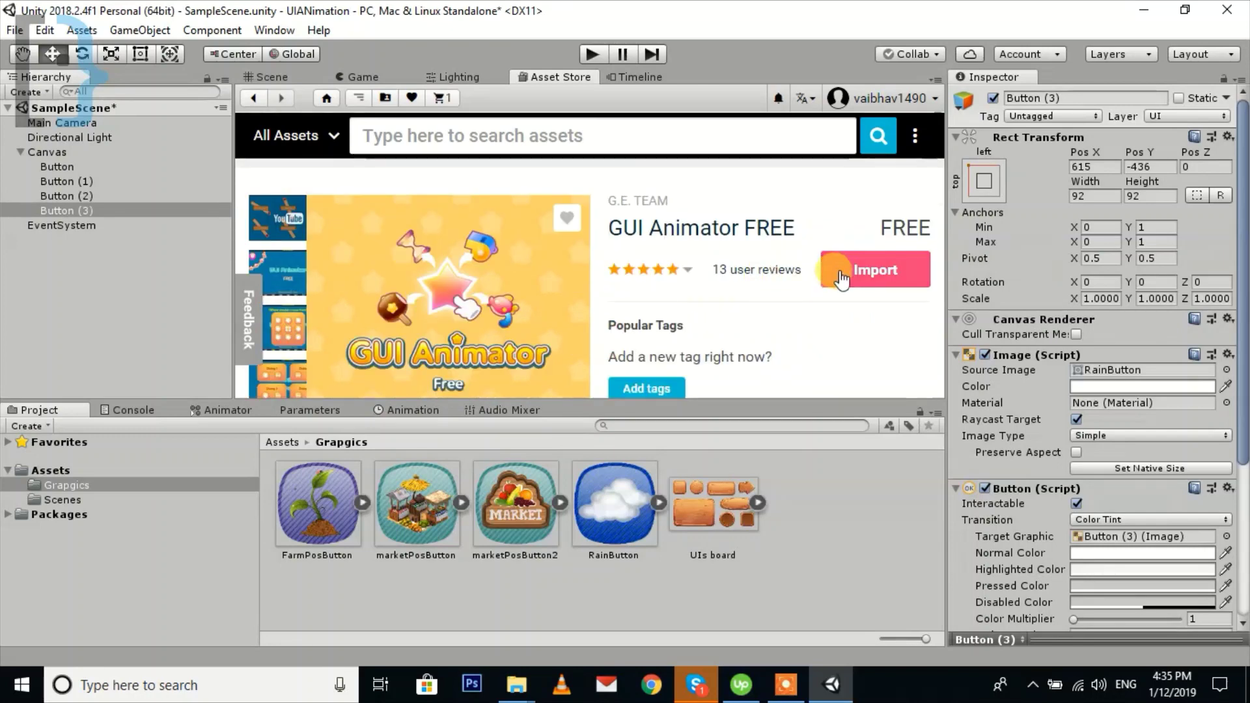
pyautogui.click(887, 276)
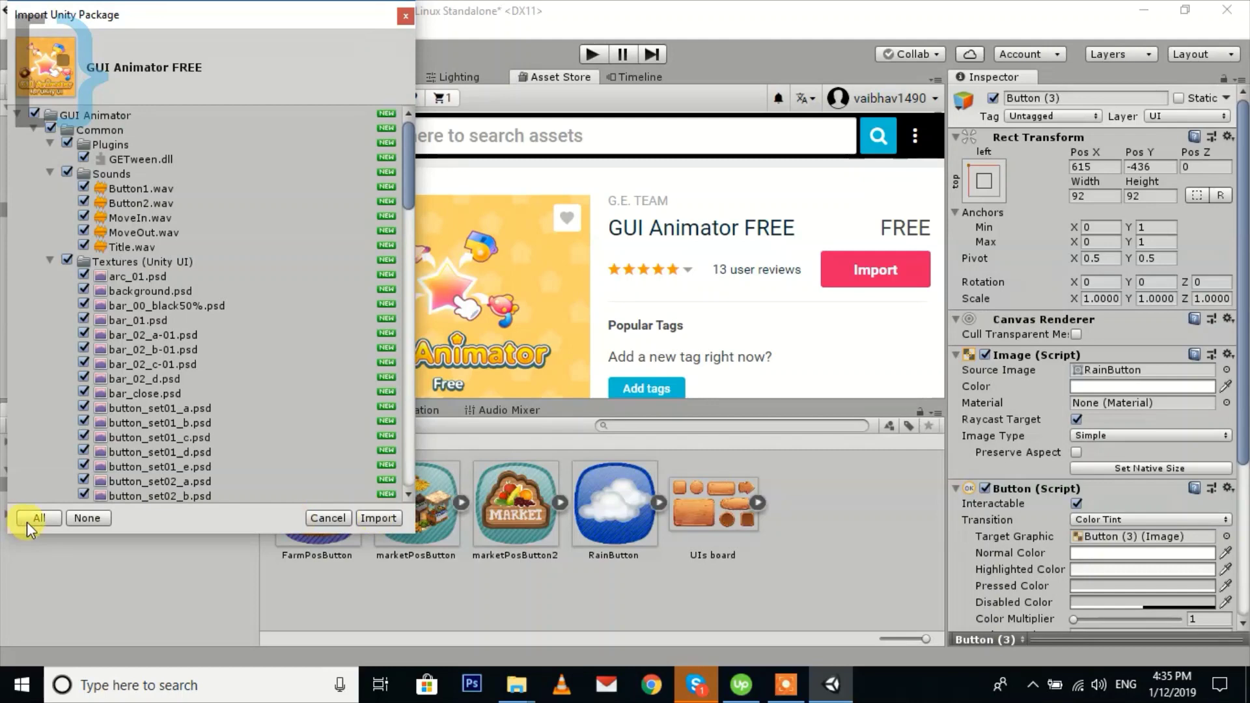
pyautogui.click(378, 518)
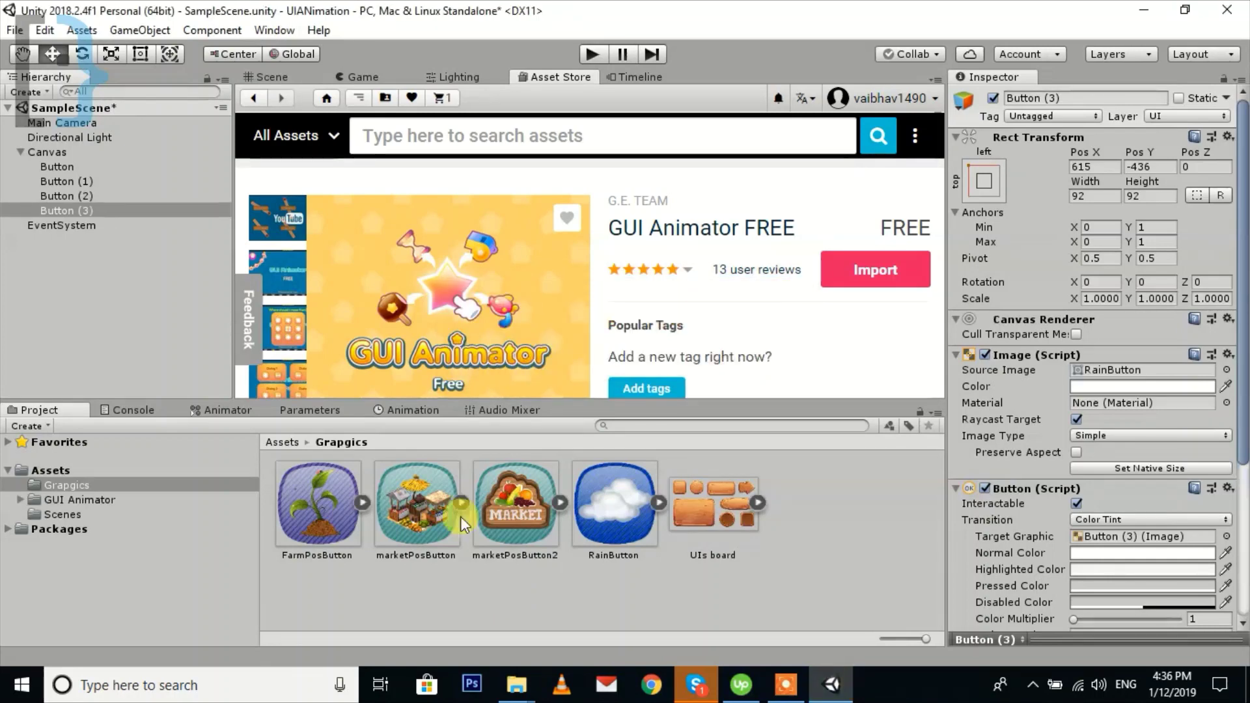
# Step: Add the GUI Anim FREE component to all four canvas buttons at once in the Scene view
pyautogui.click(267, 76)
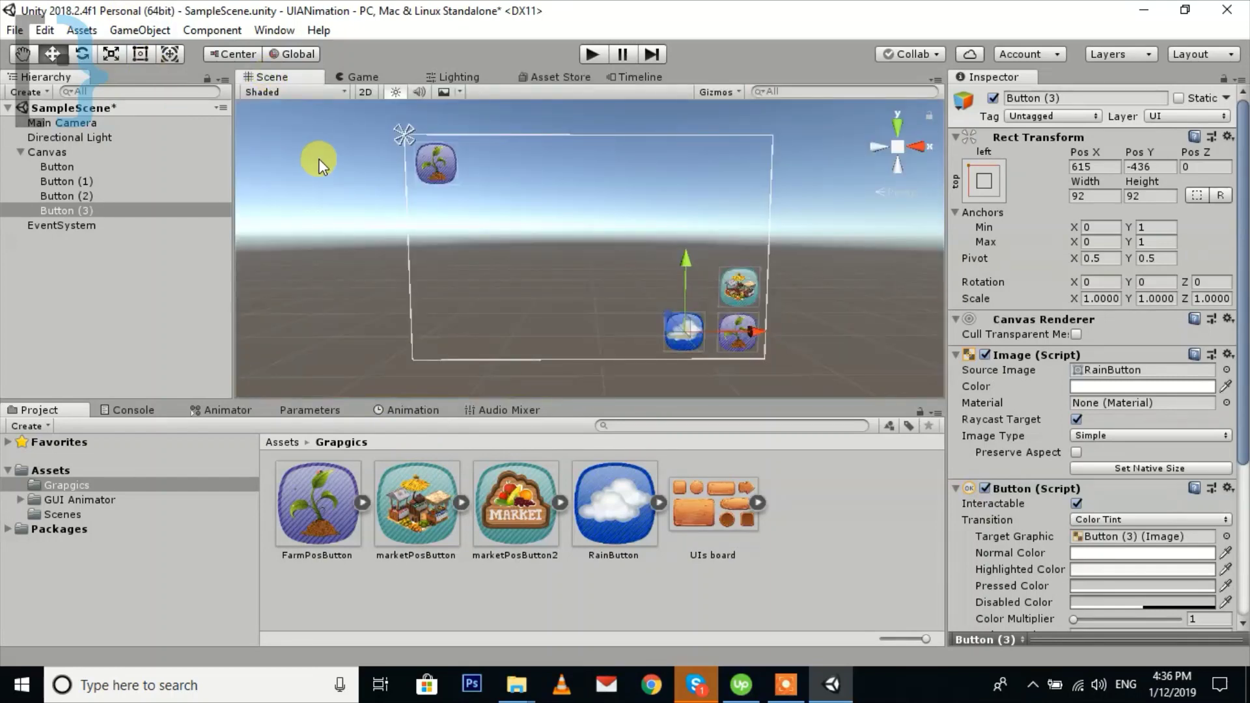
pyautogui.click(63, 166)
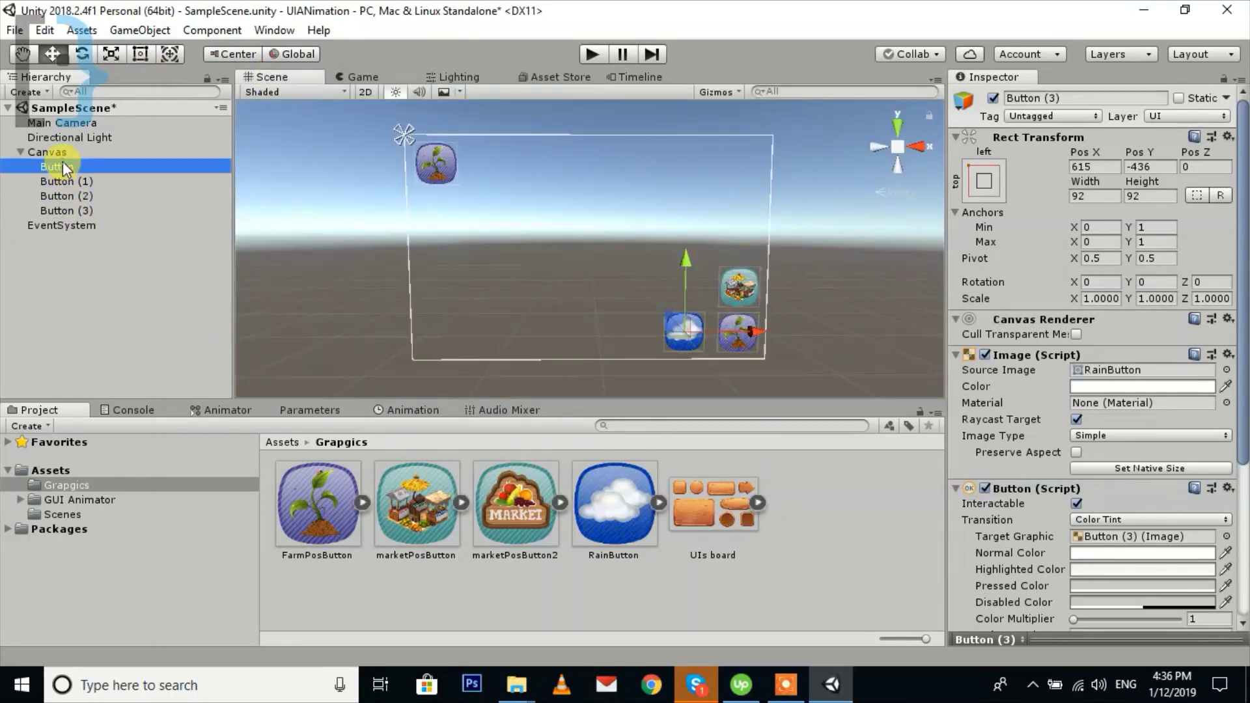
pyautogui.keyDown('shift'); pyautogui.click(78, 210); pyautogui.keyUp('shift')
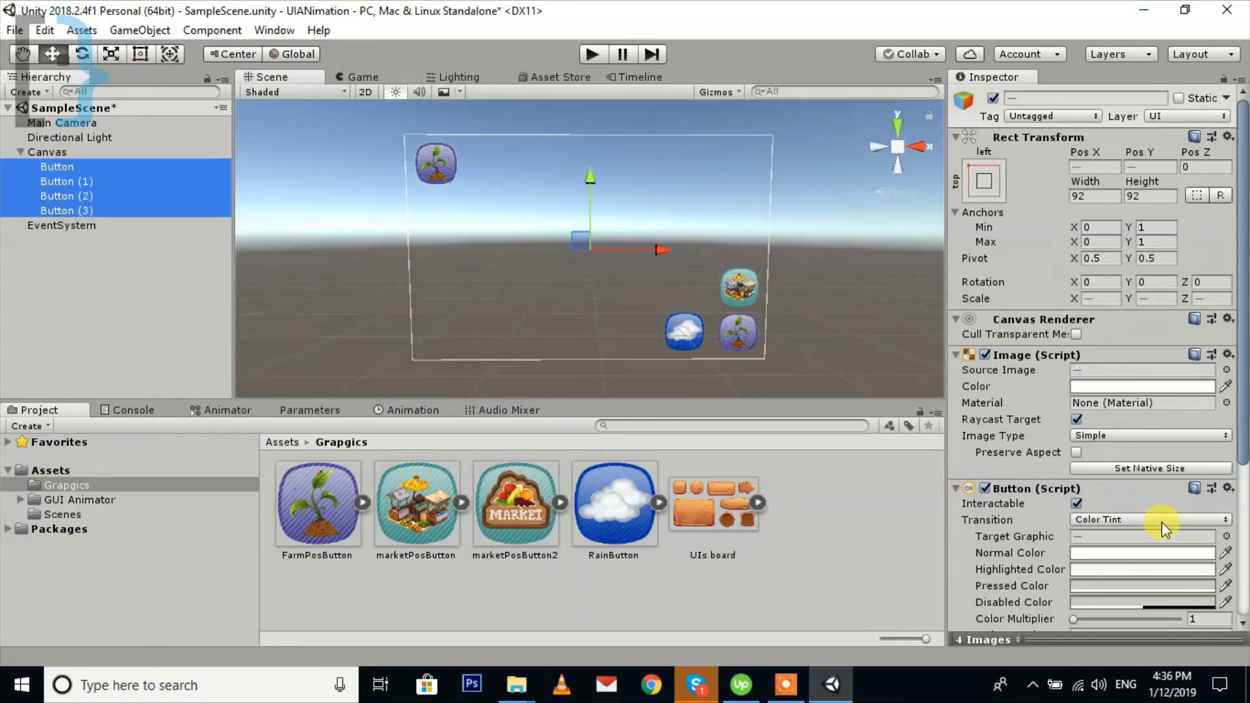
pyautogui.scroll(-5, 1161, 521)
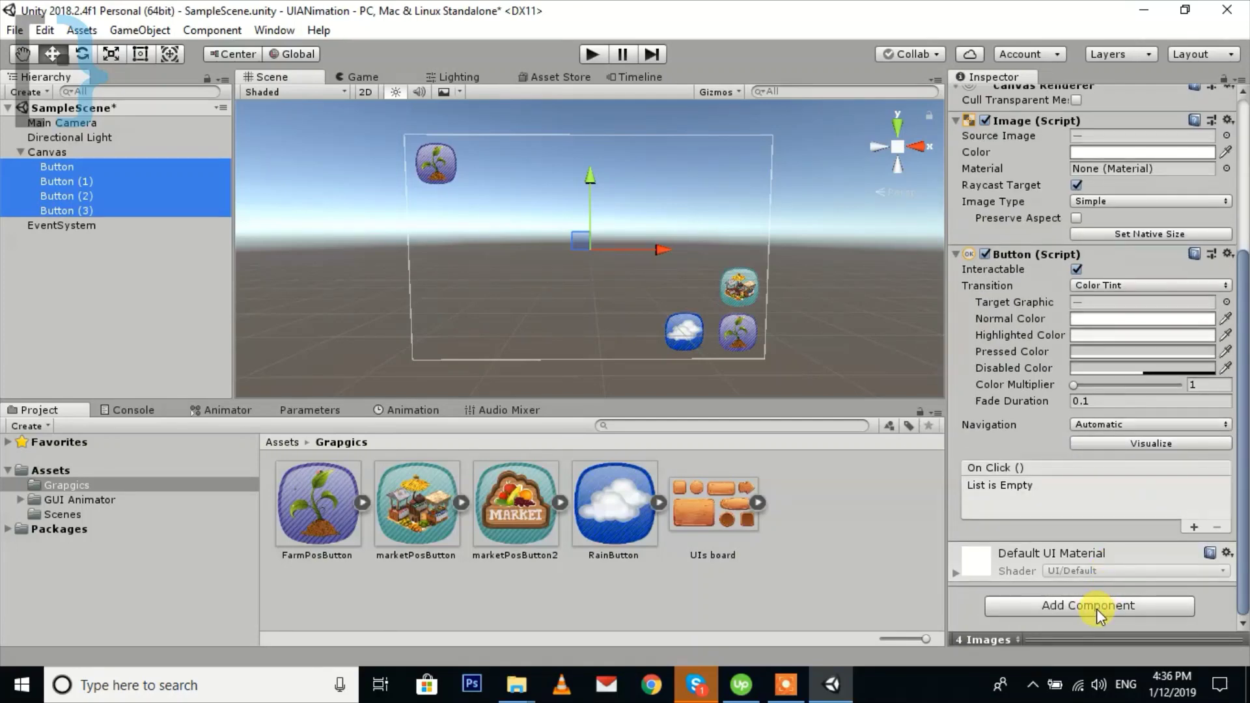
pyautogui.click(1096, 608)
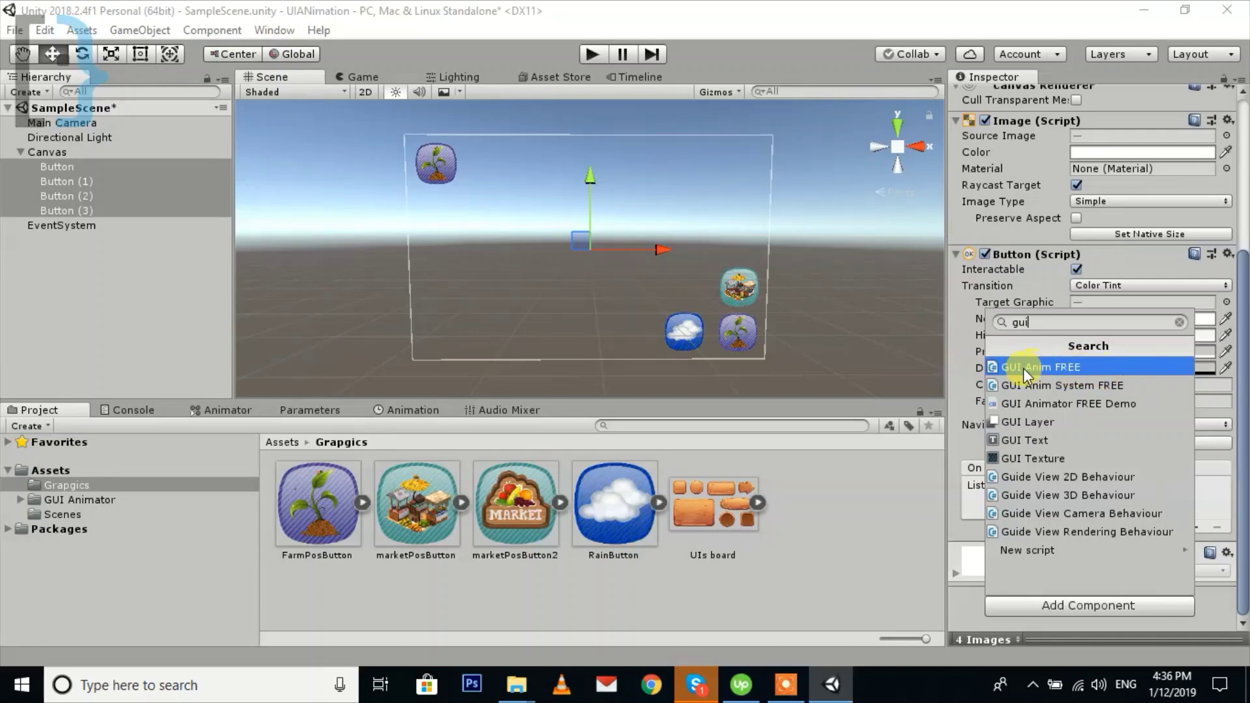
pyautogui.click(1056, 366)
pyautogui.scroll(-3, 1026, 584)
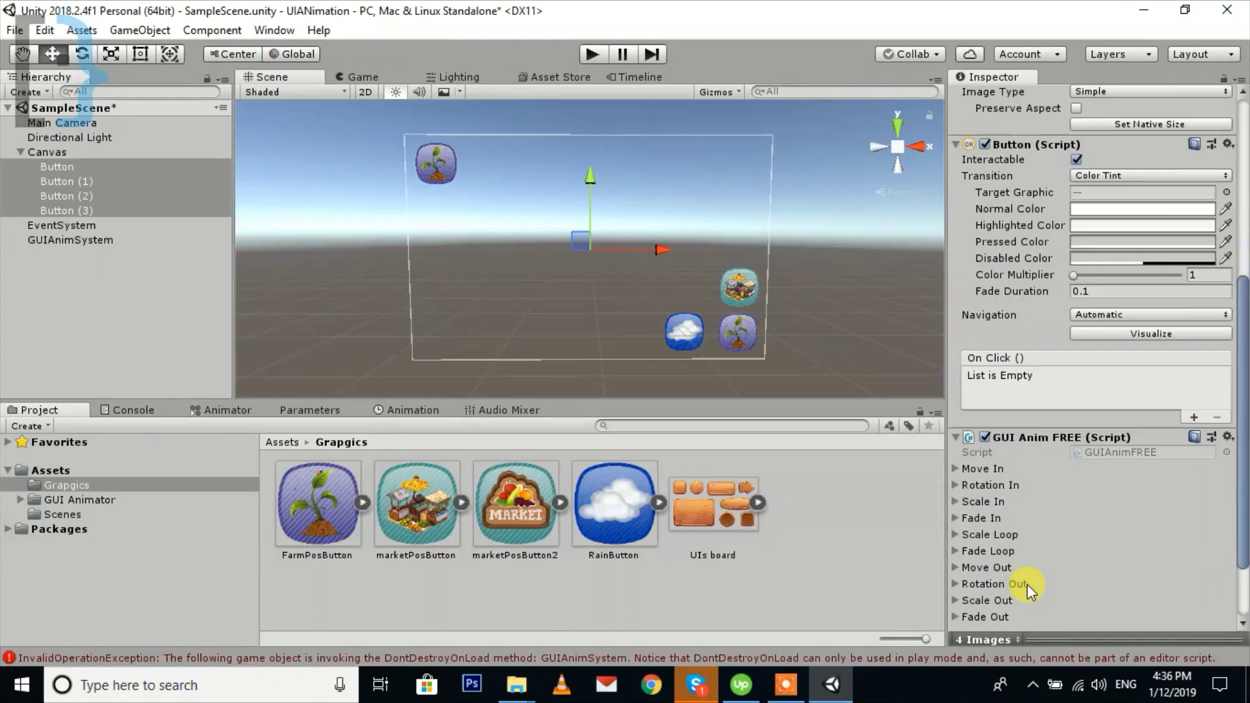
# Step: Disable the GUI Anim System FREE script on GUIAnimSystem and review the GUI Anim FREE component on the four buttons
pyautogui.click(51, 247)
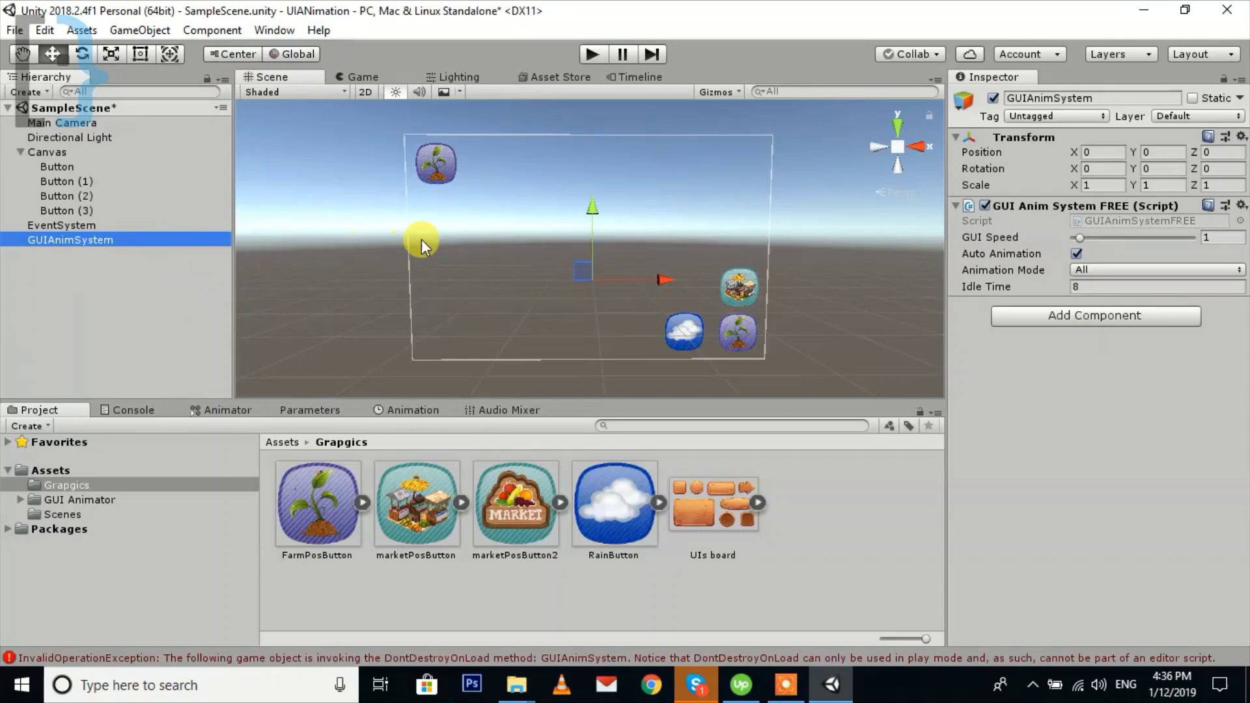
pyautogui.click(985, 205)
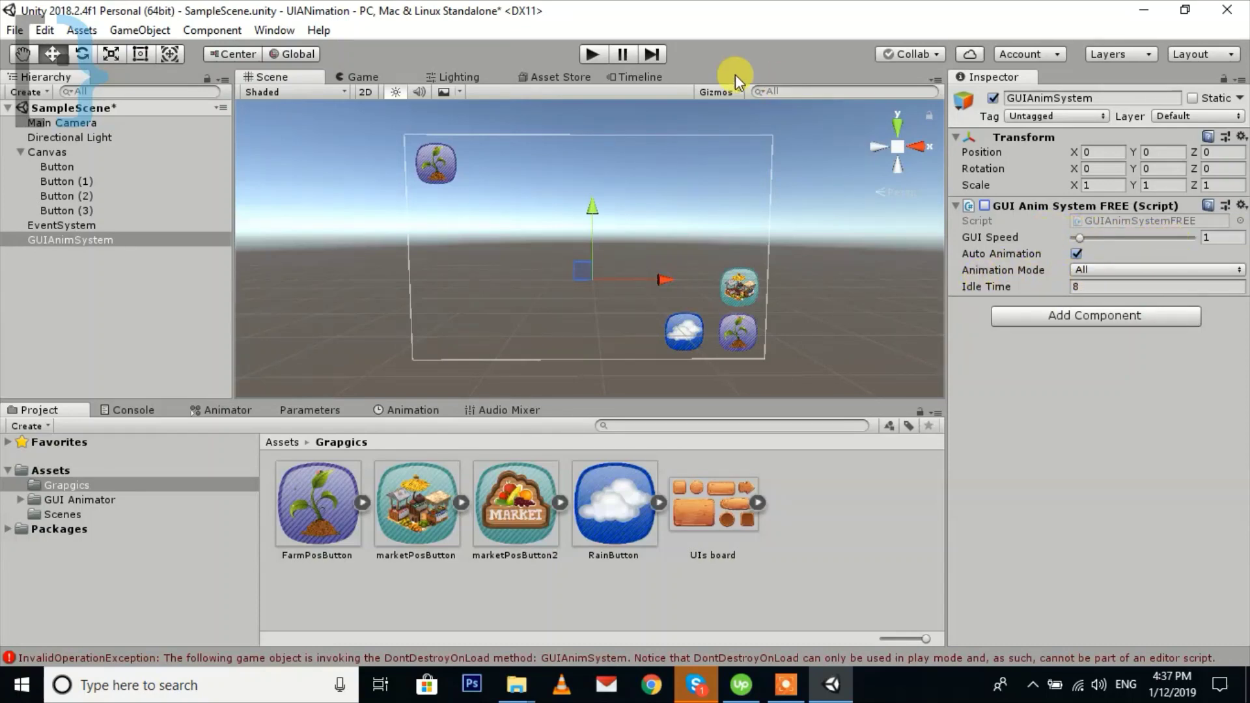
pyautogui.click(47, 167)
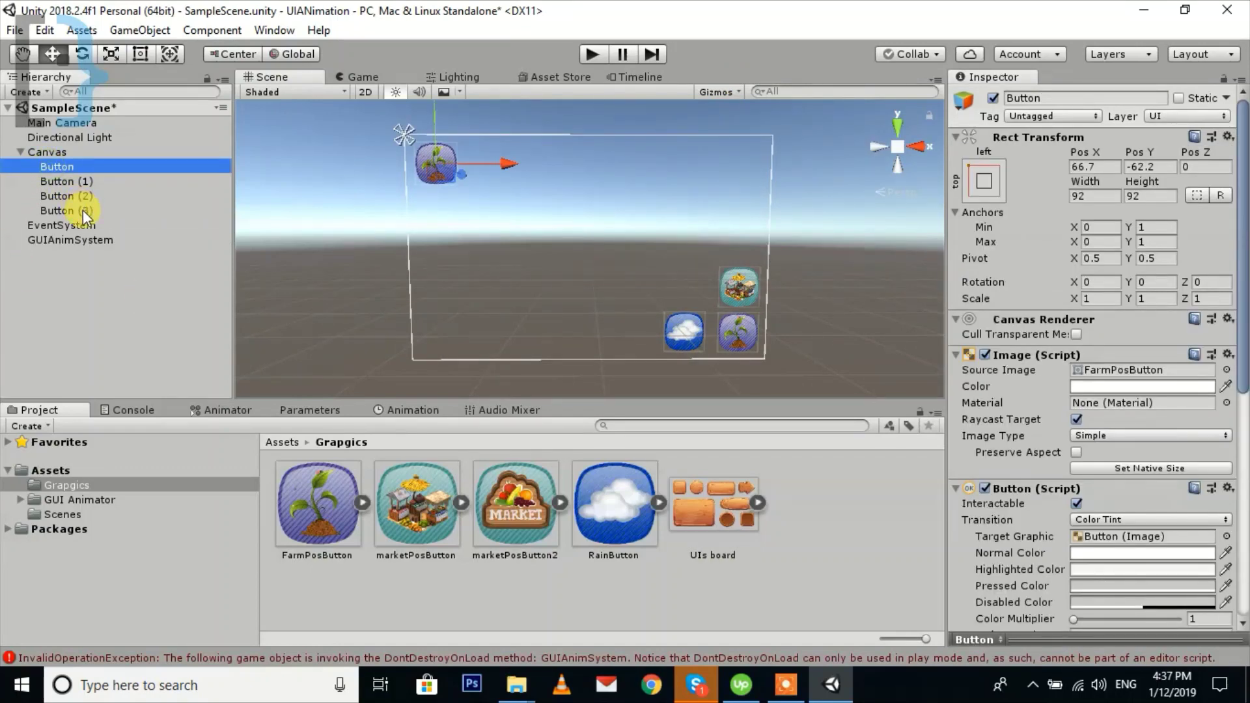
pyautogui.keyDown('shift'); pyautogui.click(83, 210); pyautogui.keyUp('shift')
pyautogui.scroll(-6, 1119, 491)
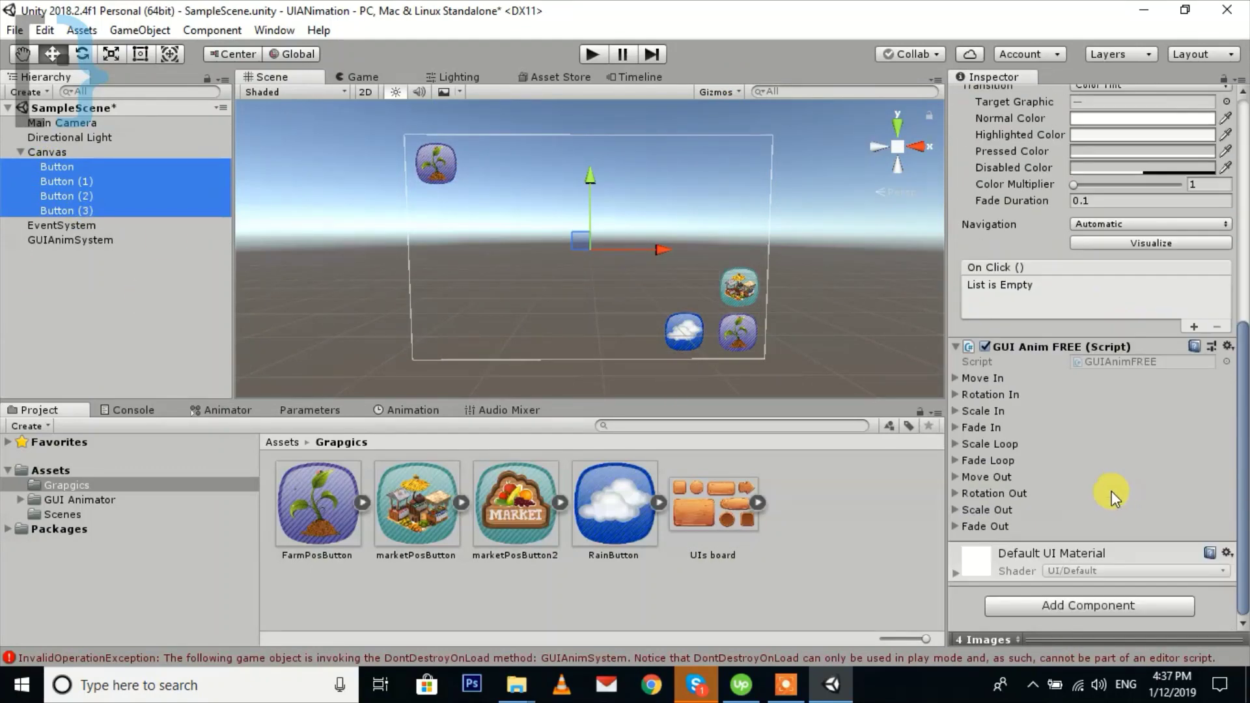
pyautogui.click(436, 162)
# Step: Enable the Move In animation in the first Button's GUI Anim FREE component
pyautogui.click(78, 167)
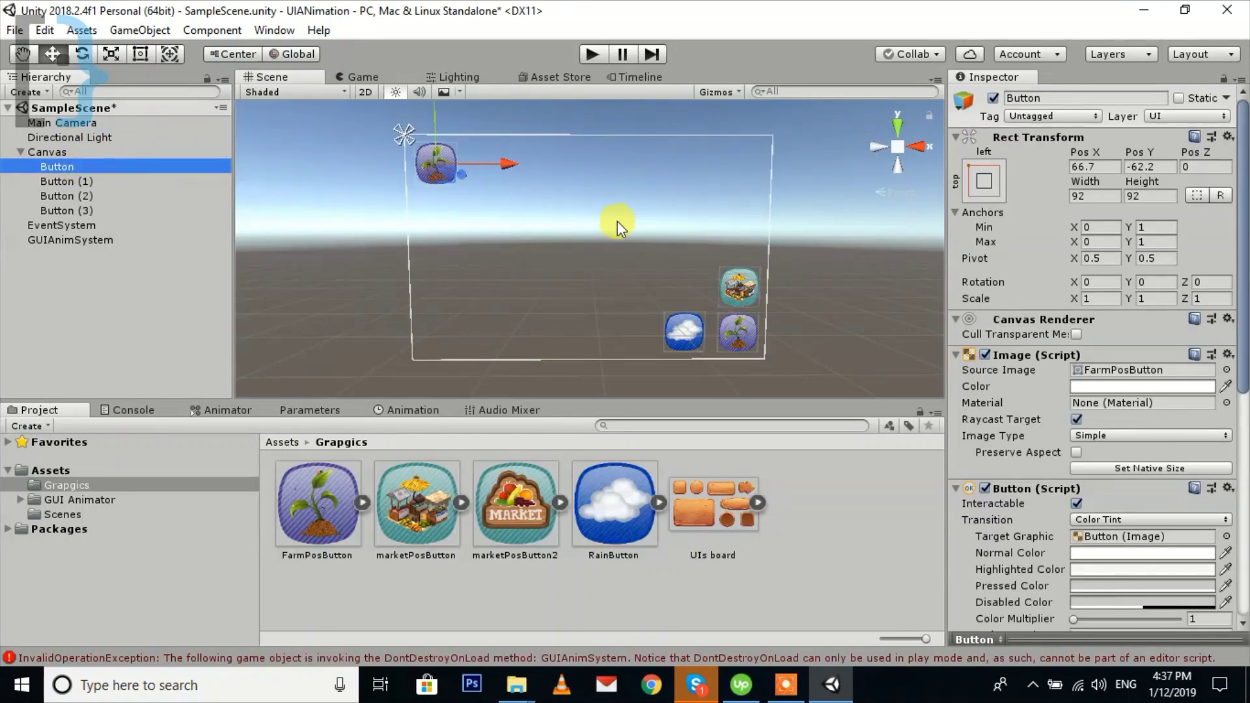
pyautogui.scroll(-5, 1010, 460)
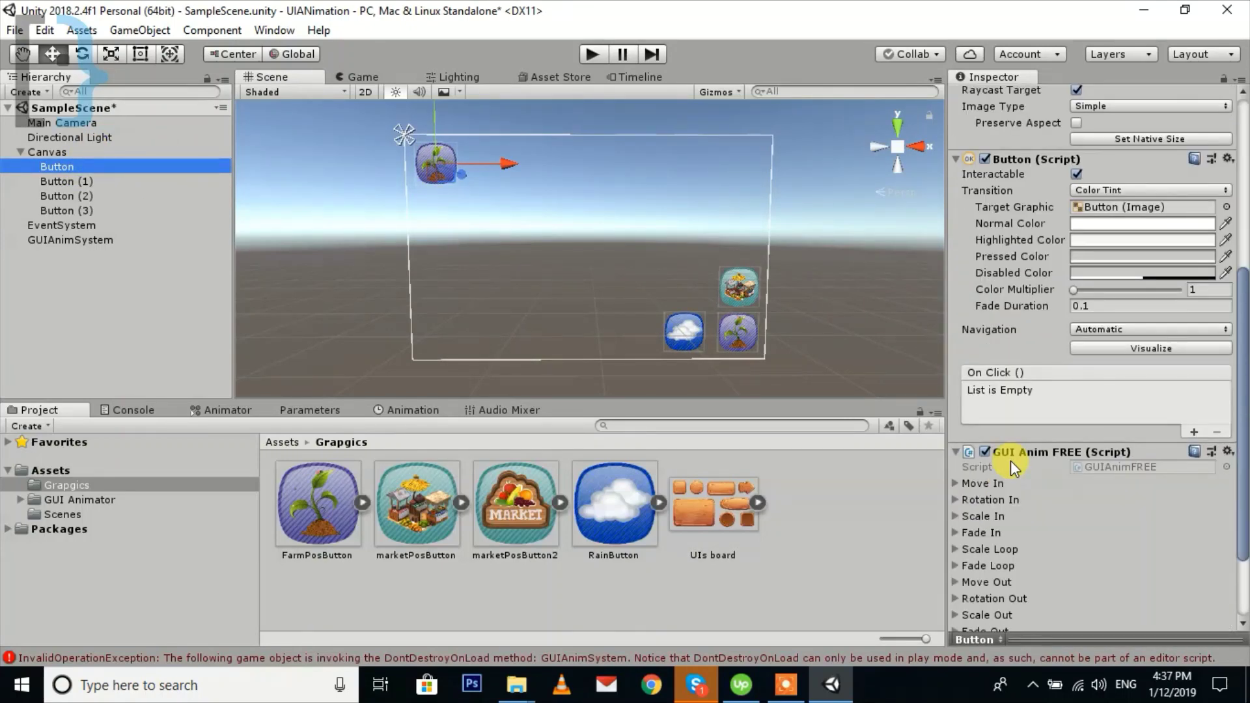
pyautogui.click(955, 483)
pyautogui.scroll(-3, 1019, 456)
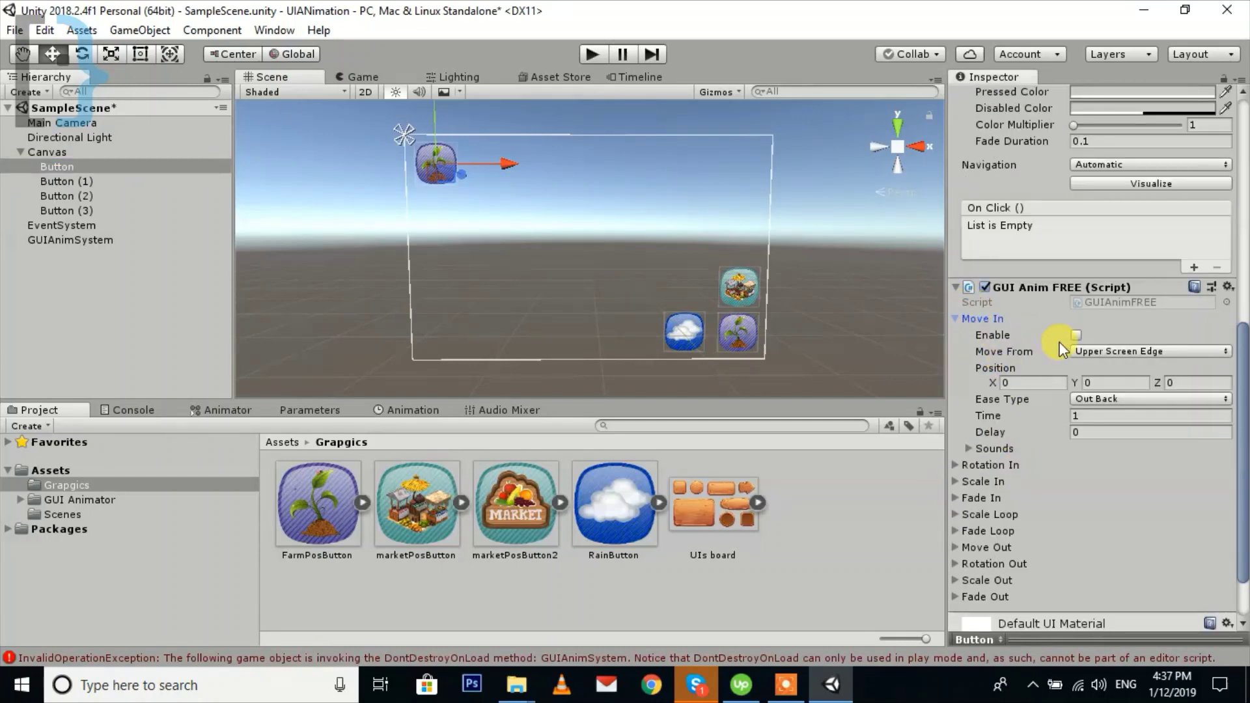
pyautogui.click(1075, 335)
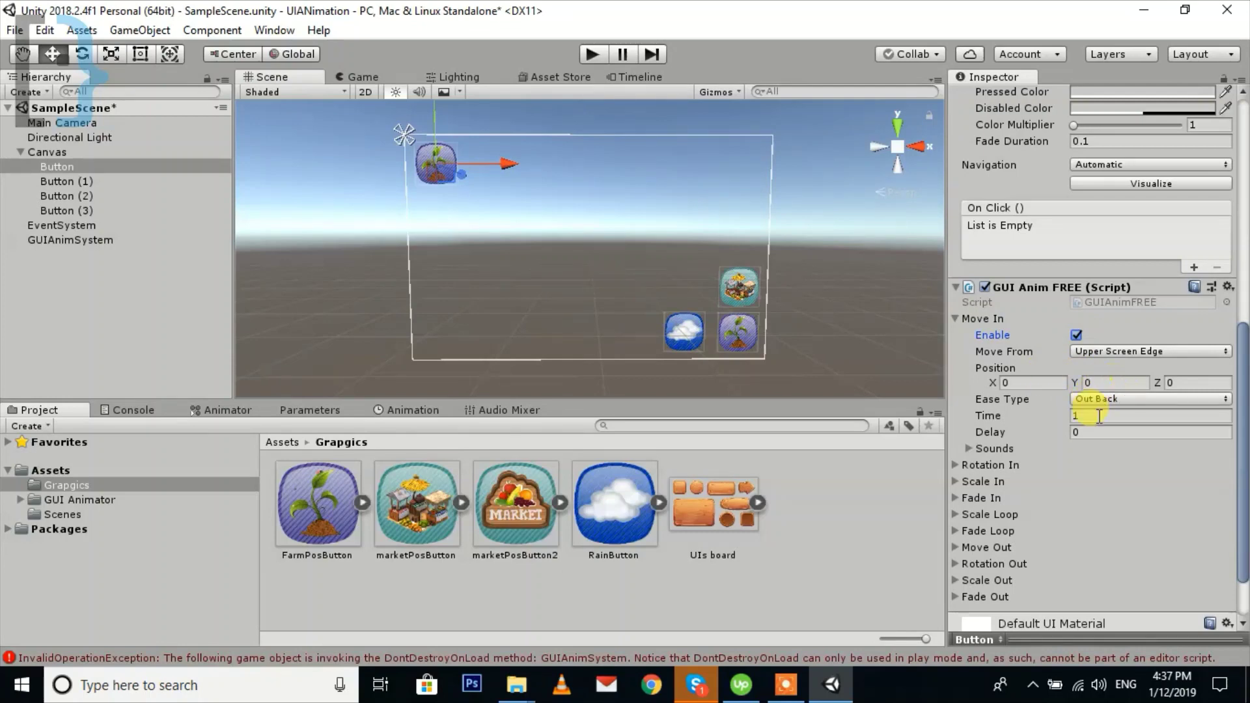
pyautogui.scroll(-2, 987, 436)
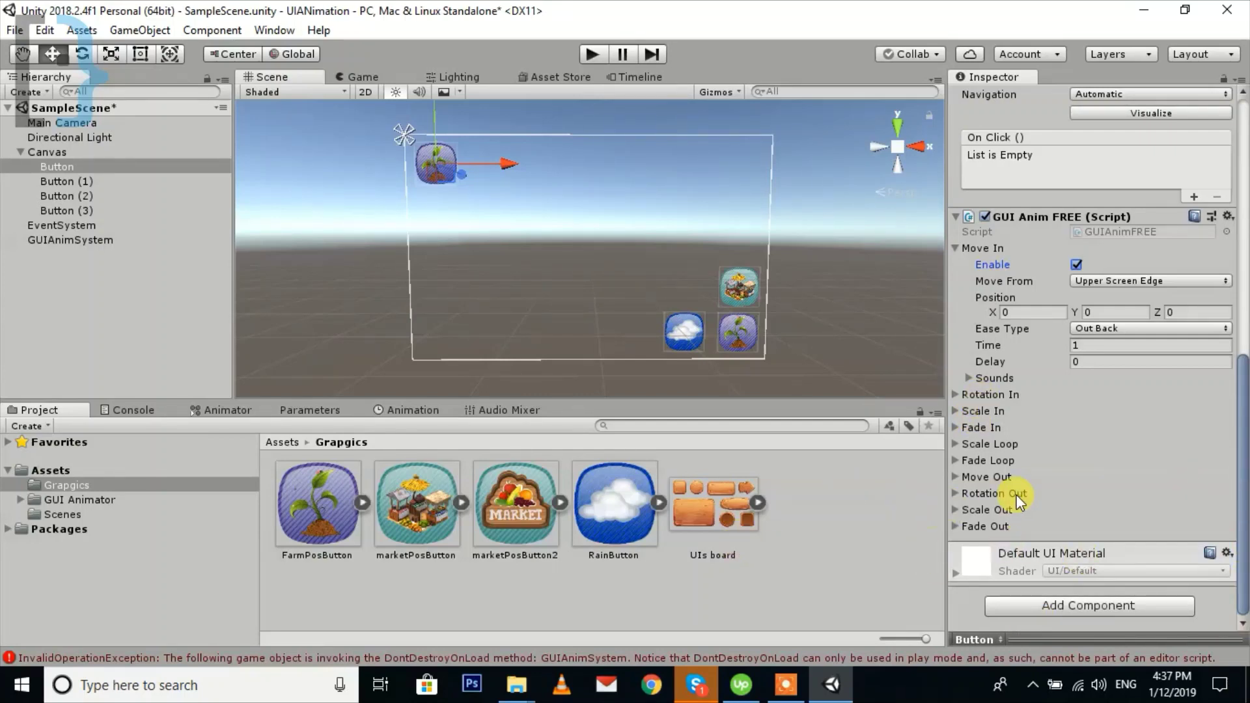
# Step: Set the first Button's Move In delay to 3 and time to 2, and preview the animation in Play mode
pyautogui.click(1103, 360)
pyautogui.write('3')
pyautogui.click(1084, 344)
pyautogui.write('2')
pyautogui.click(592, 53)
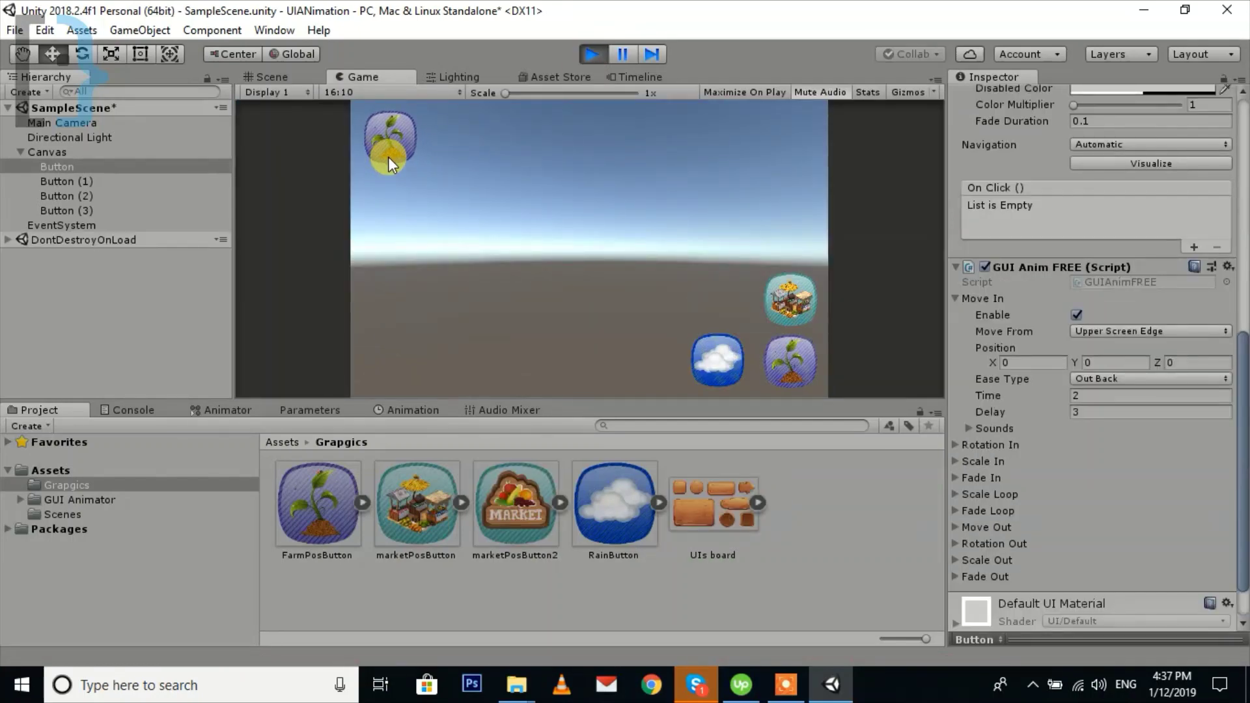
pyautogui.click(592, 54)
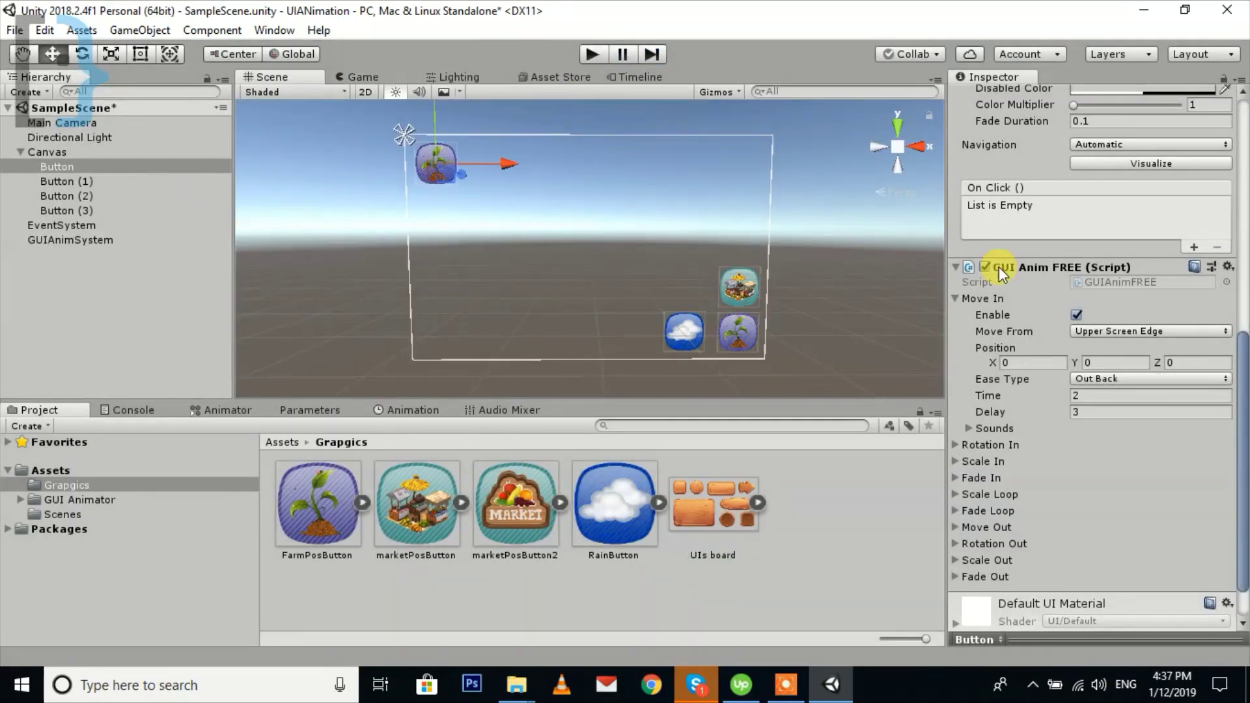
# Step: Make the first Button move in from the Bottom Screen Edge and preview it in Play mode
pyautogui.click(1175, 331)
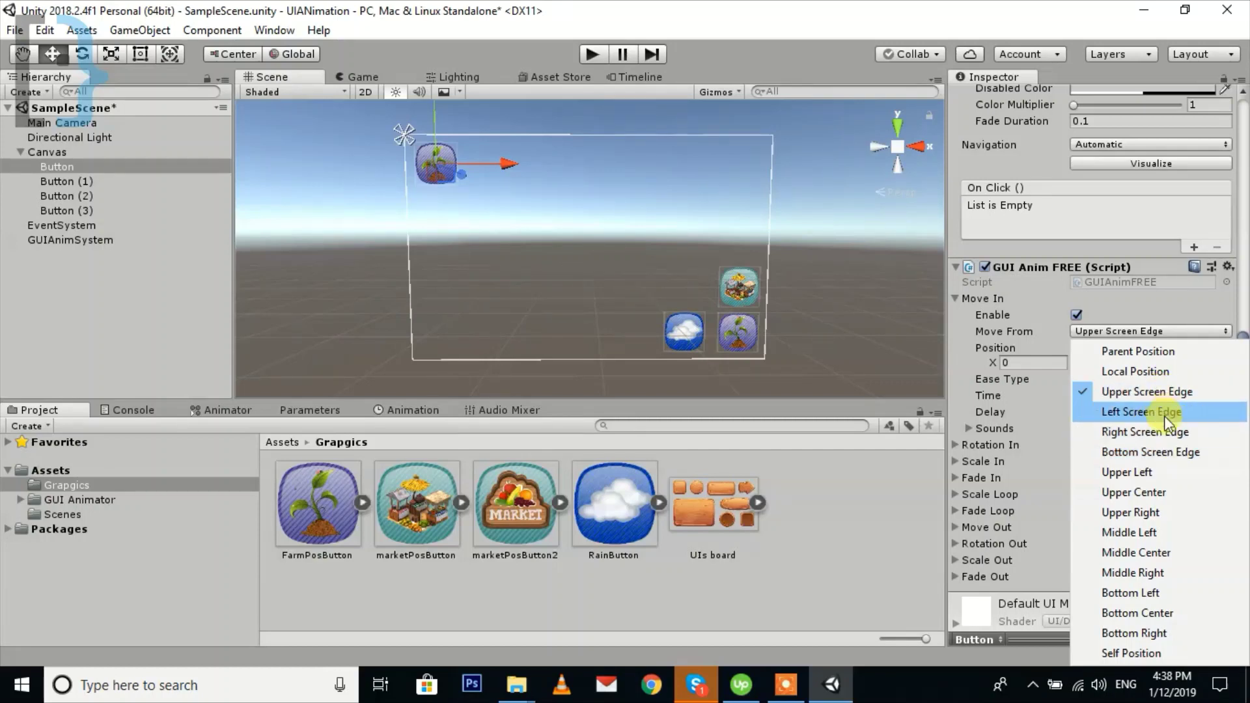
pyautogui.click(1166, 451)
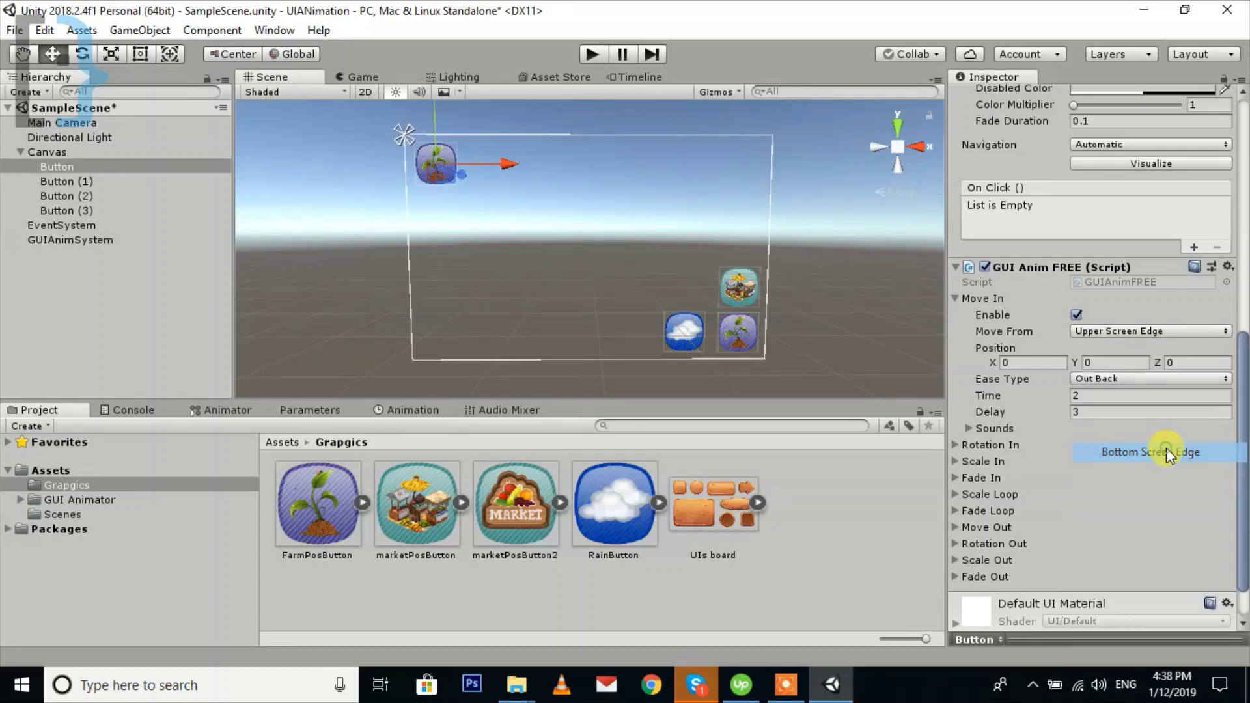
pyautogui.click(589, 53)
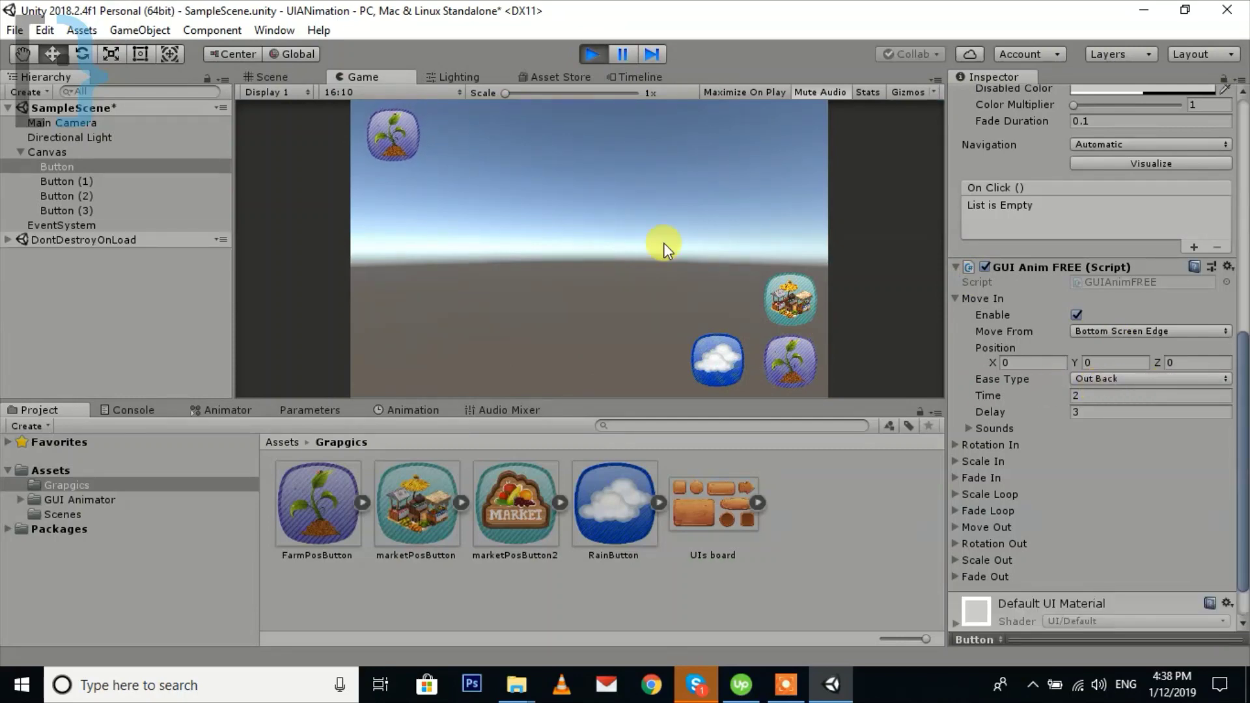
pyautogui.click(592, 56)
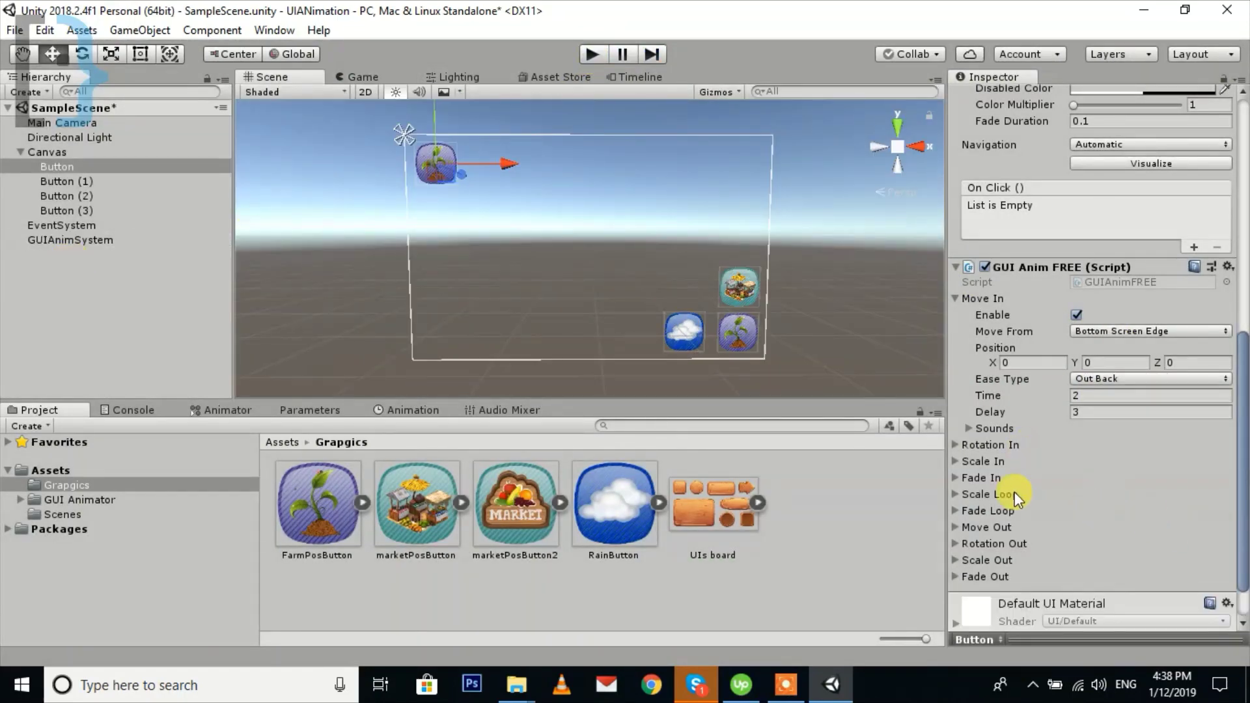
# Step: Enable Scale Loop on the first Button with a time of 2 and preview it in Play mode
pyautogui.click(955, 497)
pyautogui.scroll(-3, 990, 494)
pyautogui.click(1077, 402)
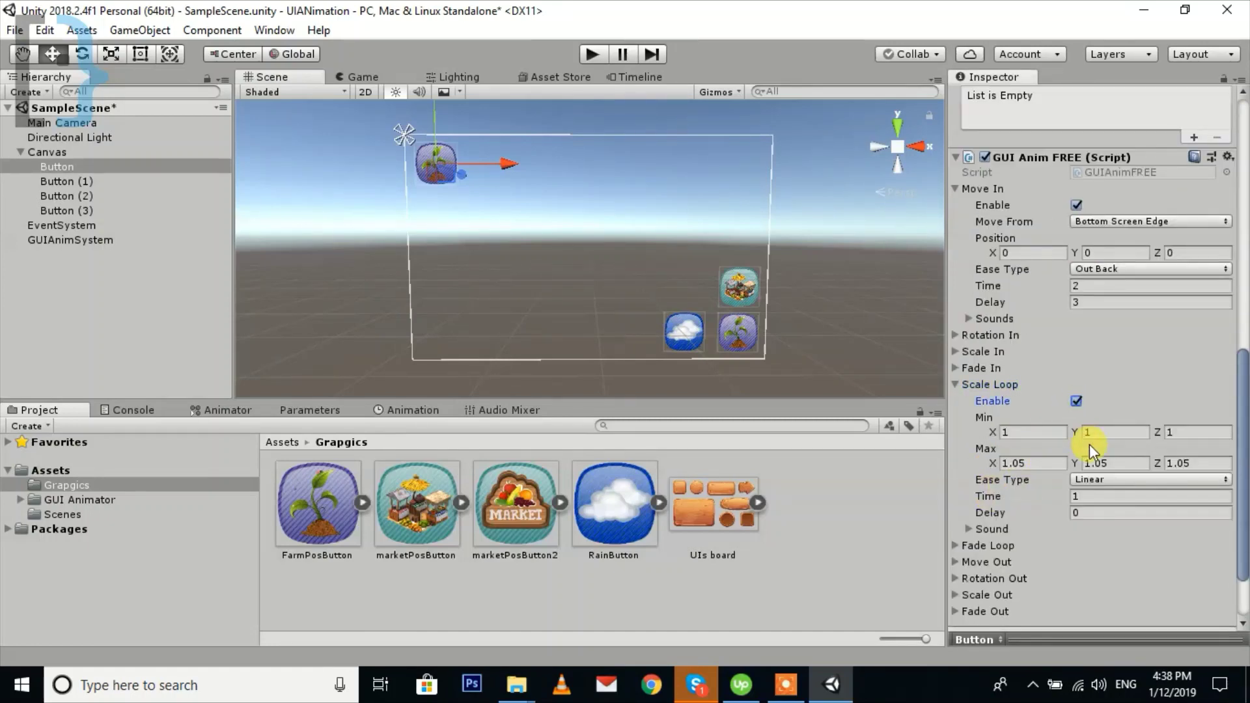
pyautogui.click(1094, 497)
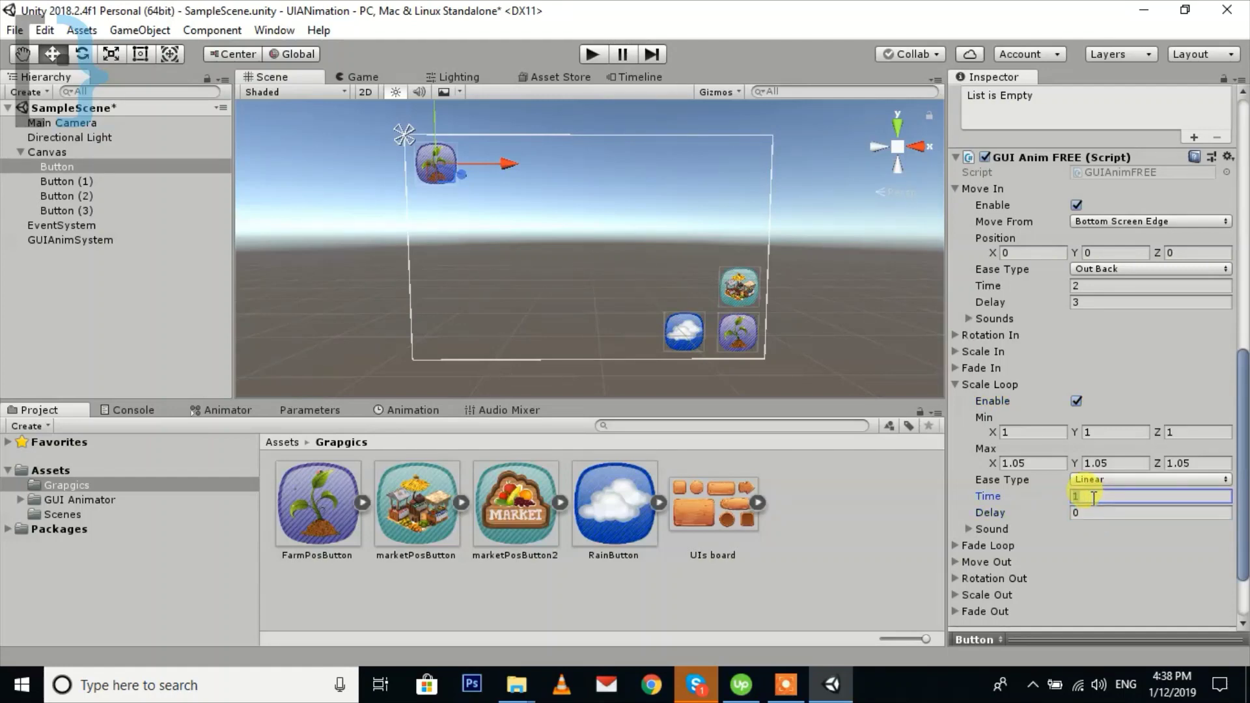
pyautogui.write('2')
pyautogui.click(588, 56)
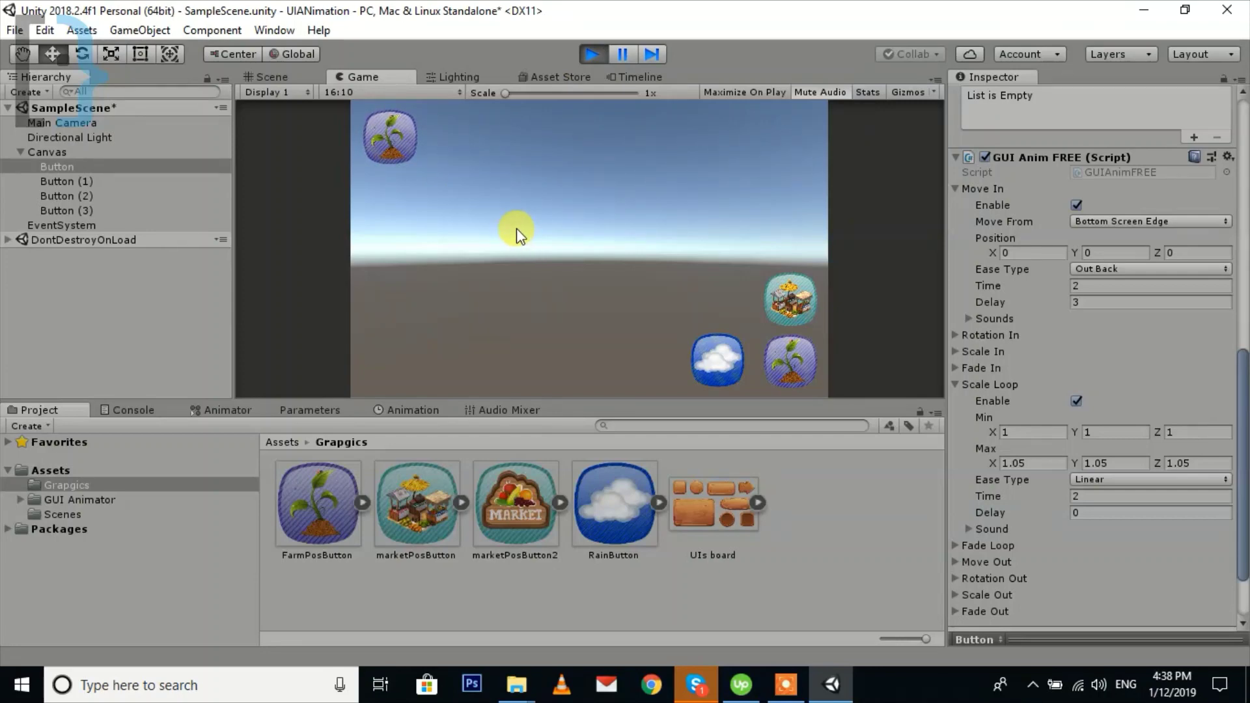
pyautogui.click(590, 56)
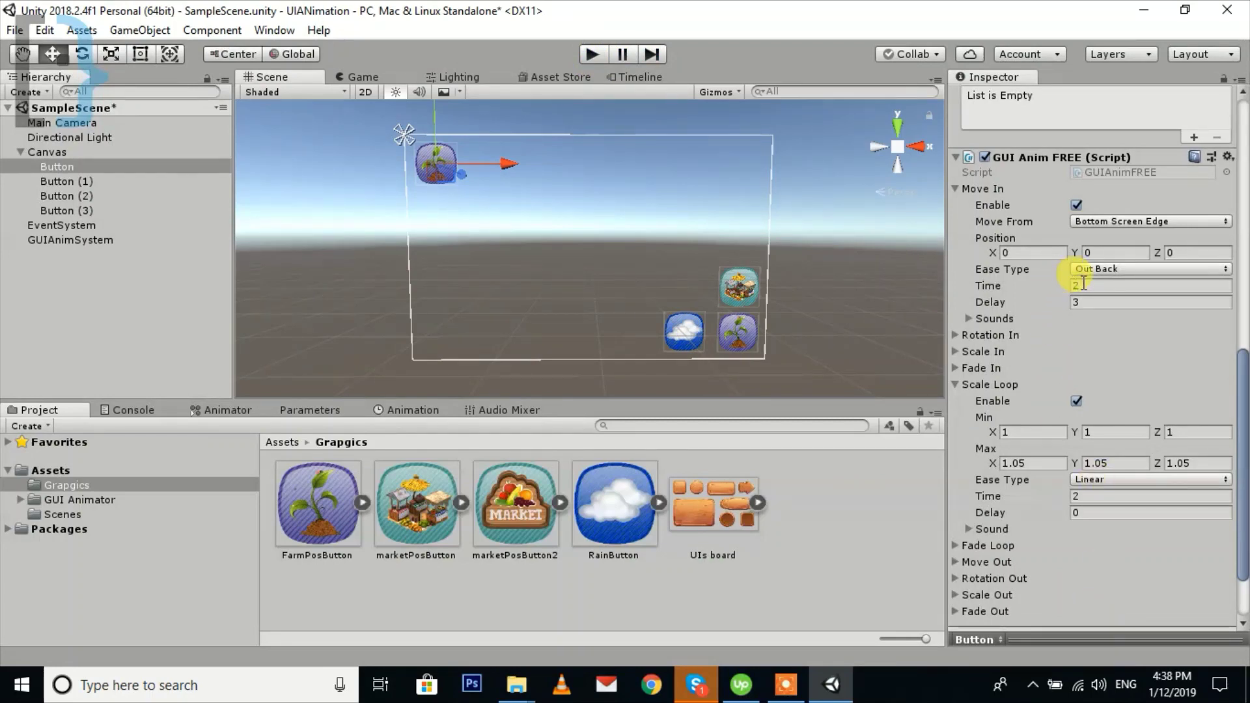
# Step: Set the first Button's Scale Loop time to 0.5 and preview the faster loop in Play mode
pyautogui.click(1095, 495)
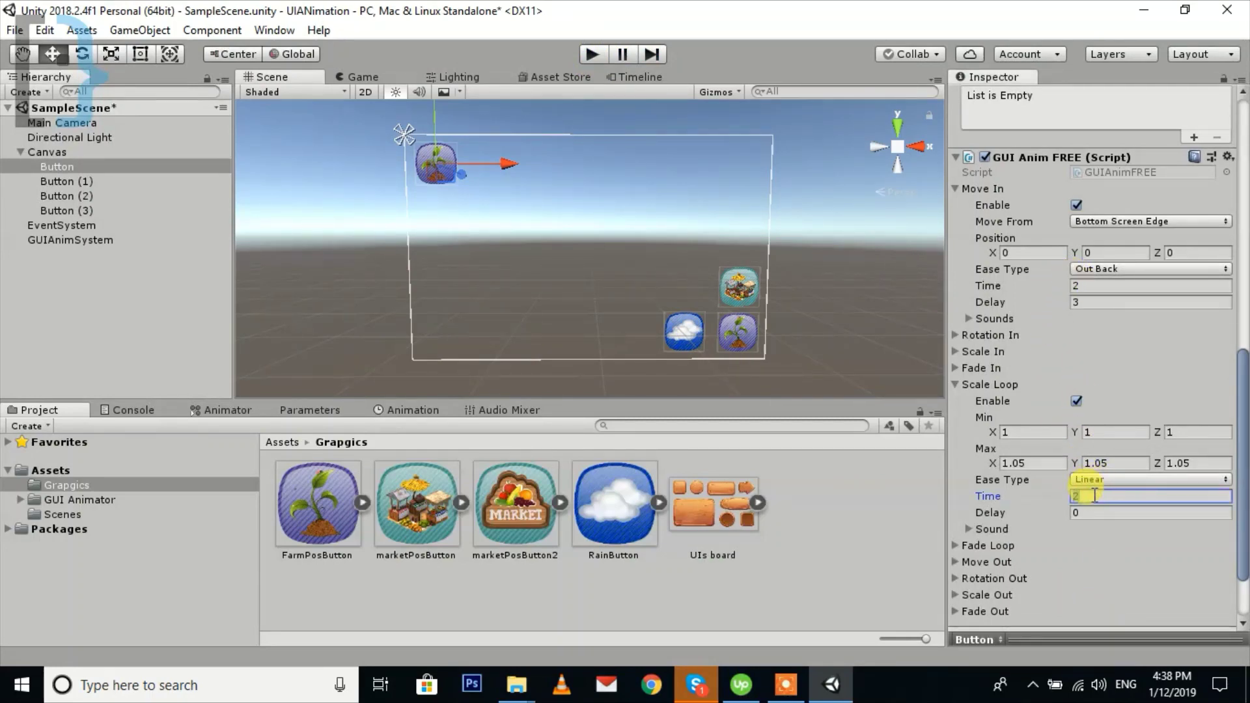
pyautogui.write('0.5')
pyautogui.click(589, 53)
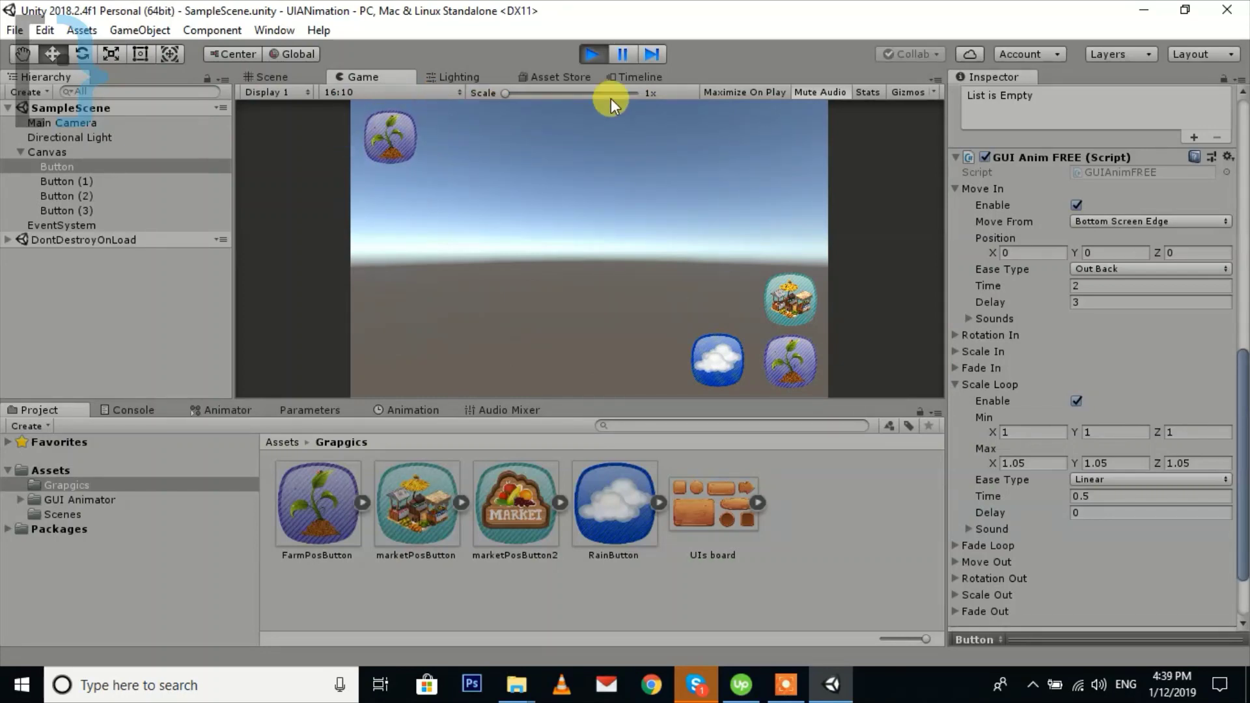
pyautogui.click(600, 56)
# Step: Enable the Fade Loop animation in the GUI Anim FREE component of Button (1)
pyautogui.scroll(-3, 1032, 456)
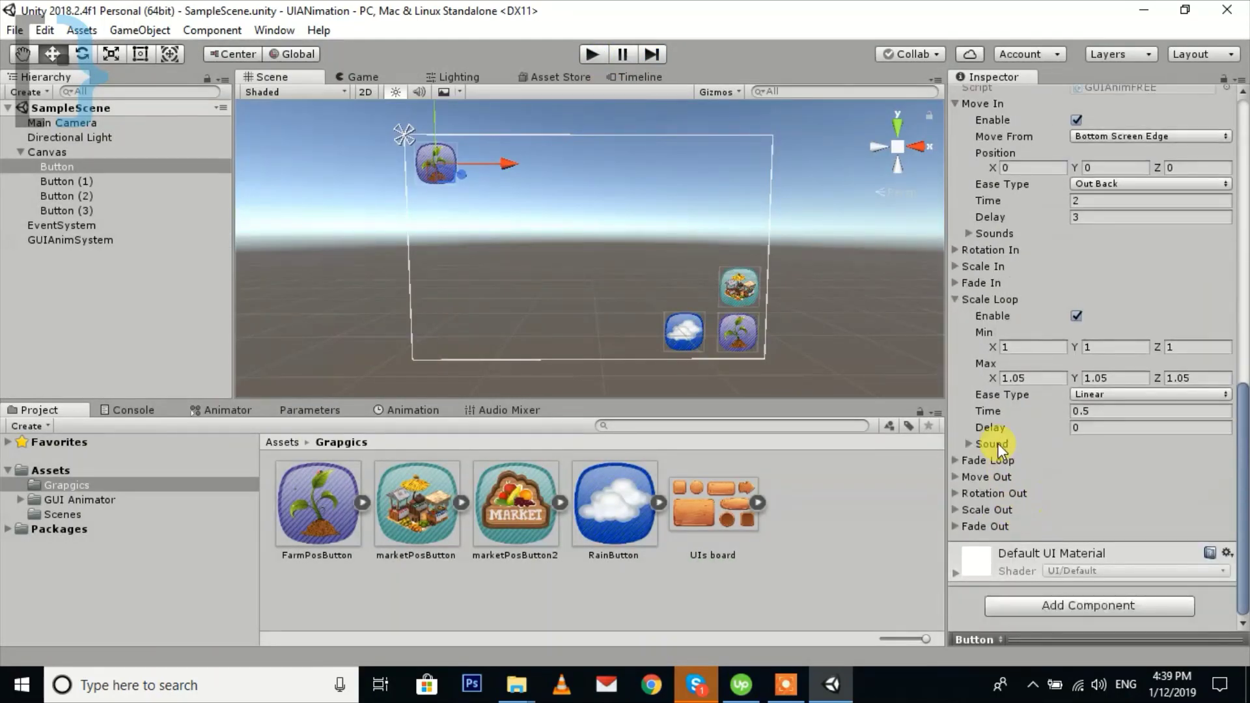
pyautogui.click(67, 171)
pyautogui.click(74, 182)
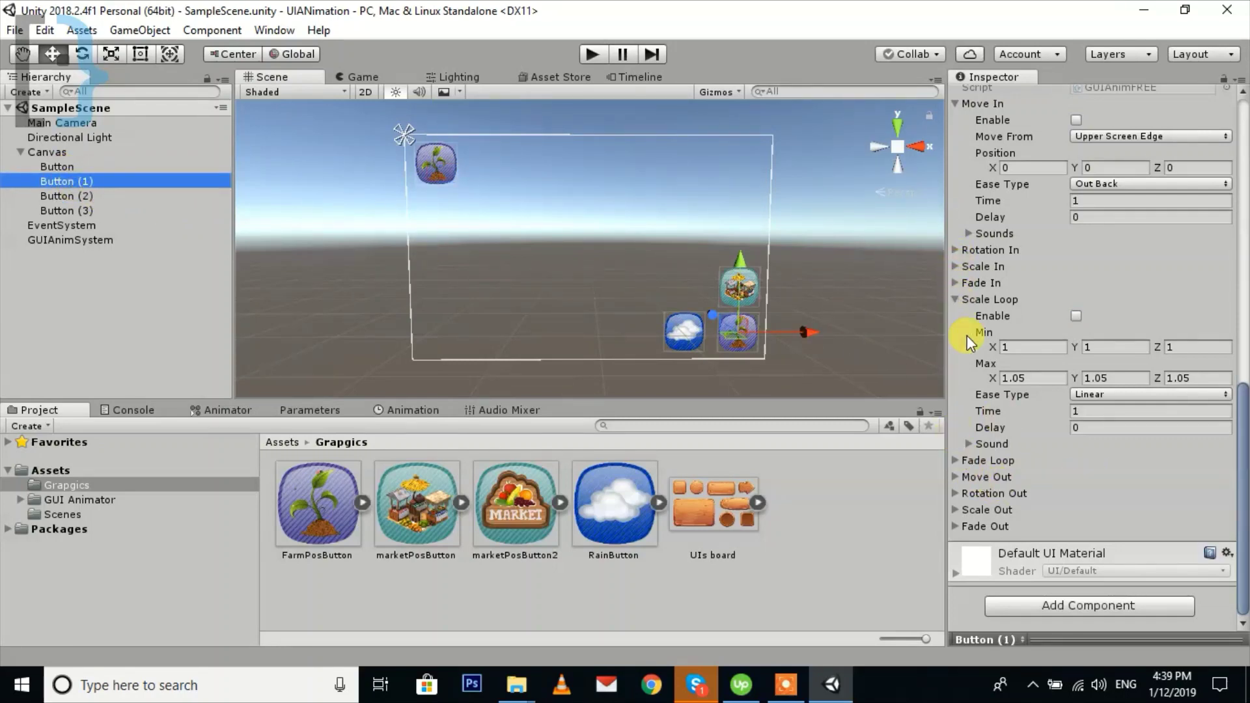
pyautogui.click(956, 460)
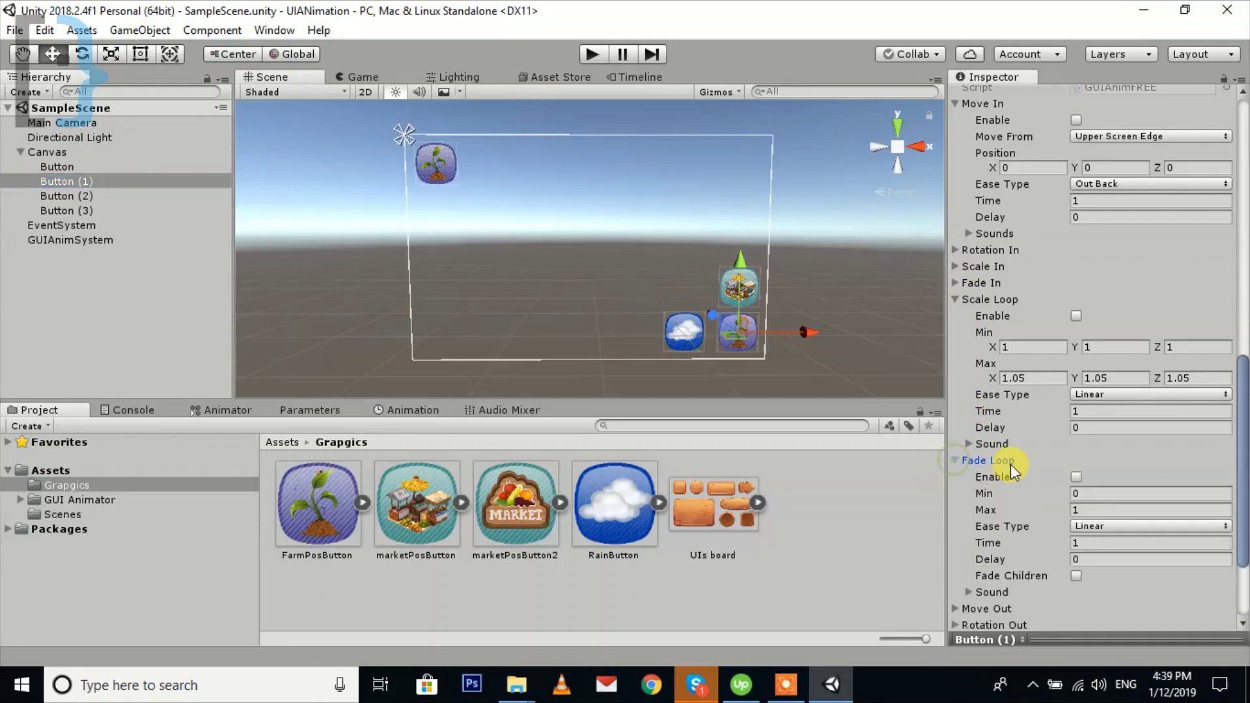
pyautogui.click(1076, 477)
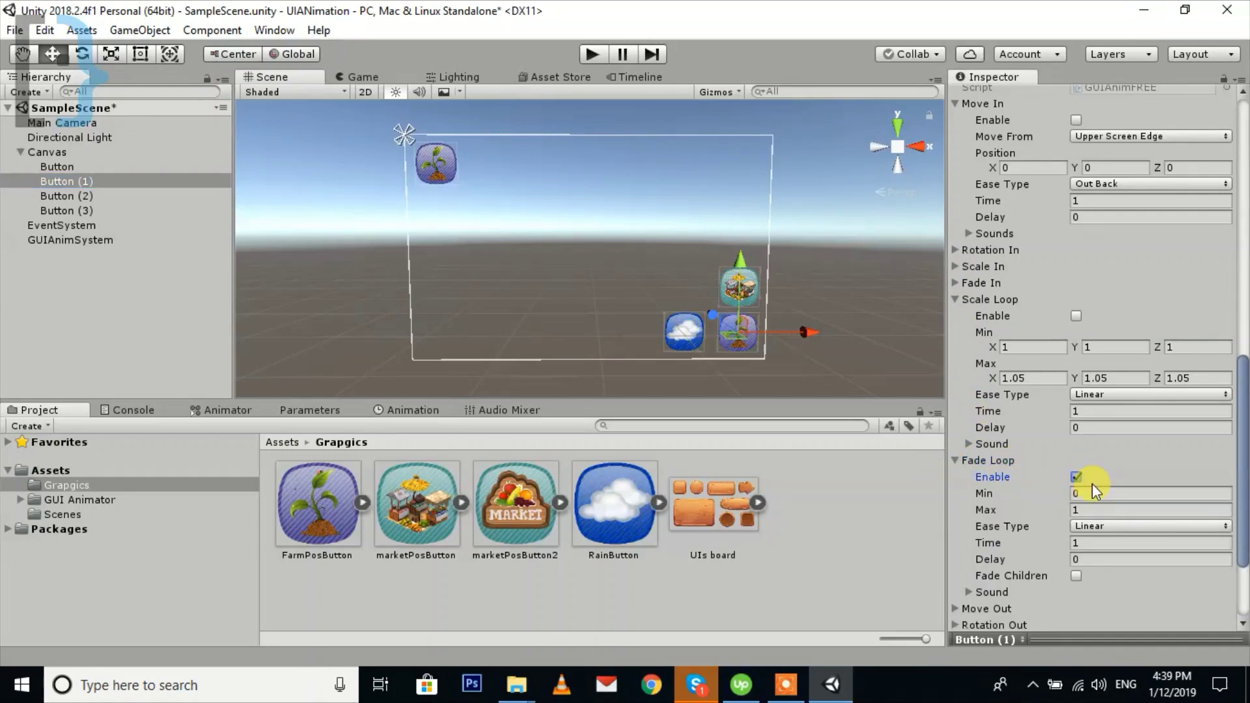
# Step: Preview Button (1)'s Fade Loop animation in Play mode
pyautogui.click(1092, 543)
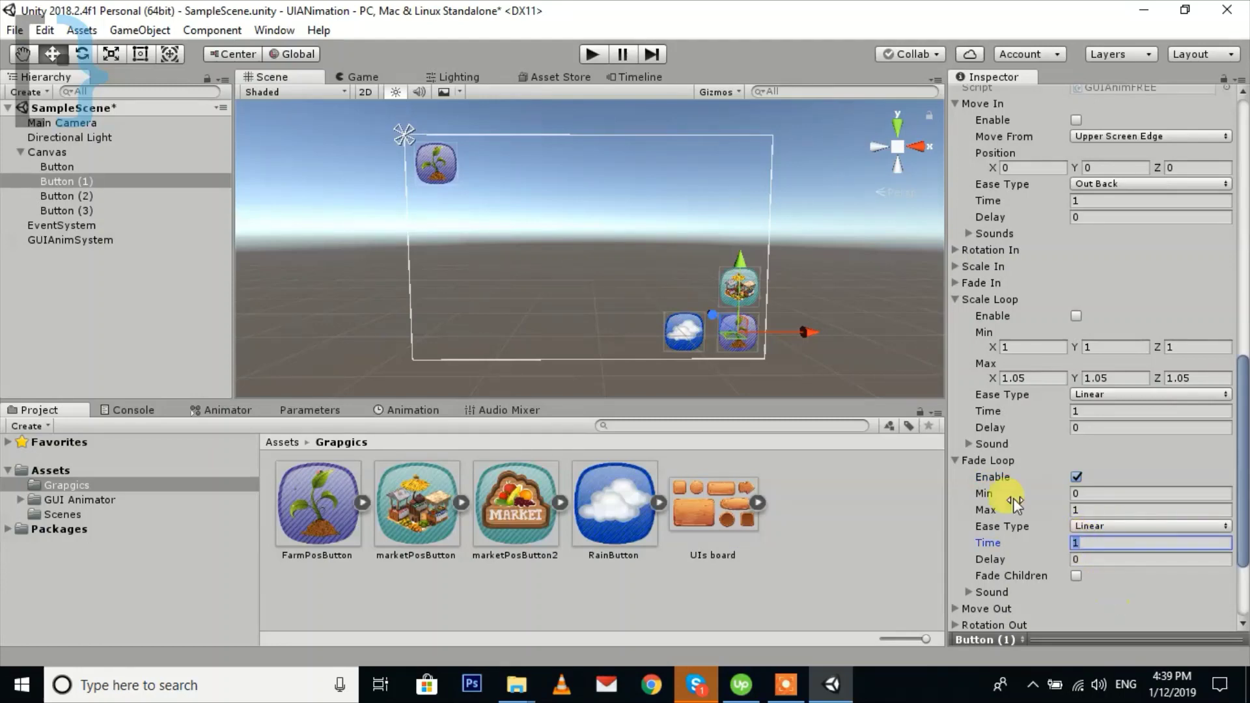
pyautogui.click(593, 54)
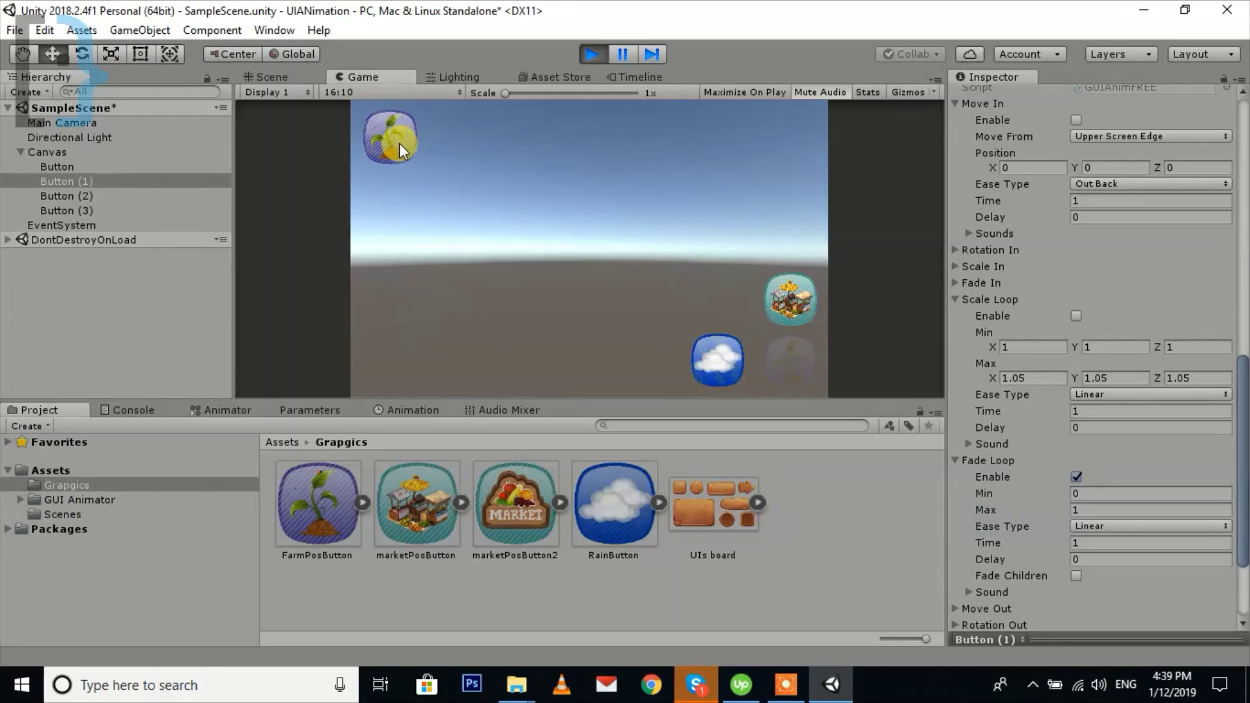
pyautogui.click(592, 54)
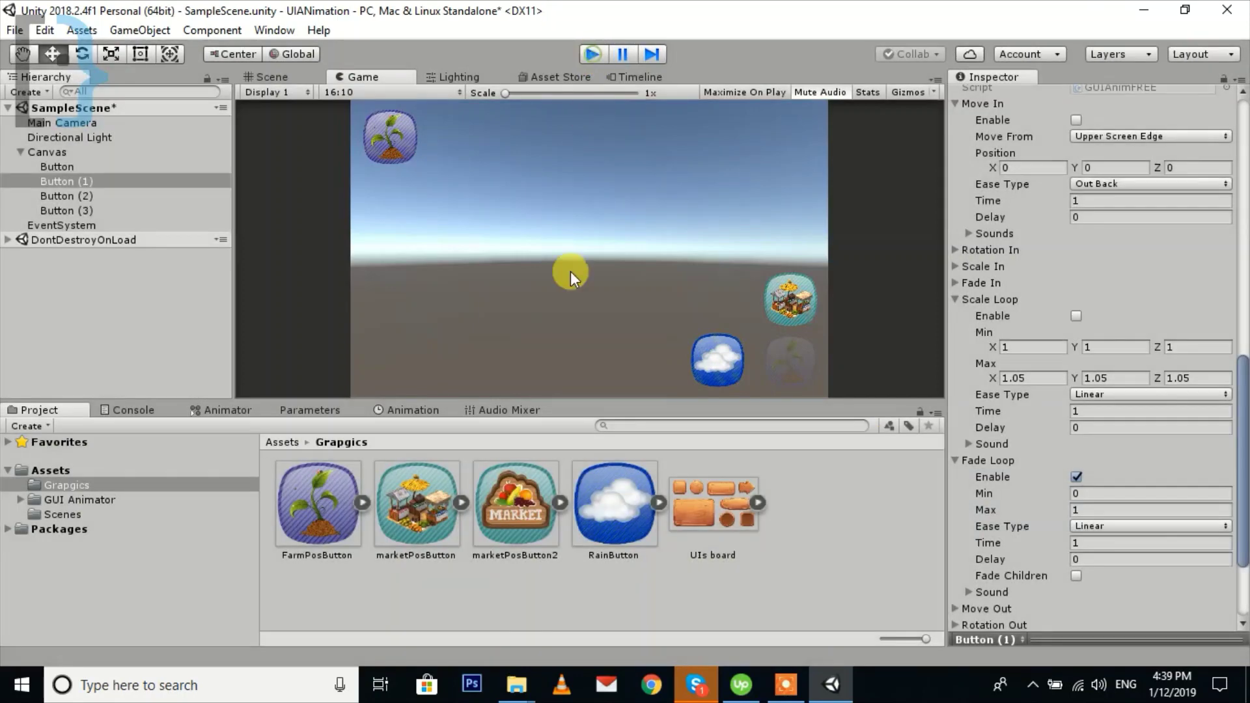
# Step: Set the GUIAnimSystem object's Idle Time to 1000000 and save the scene
pyautogui.click(72, 240)
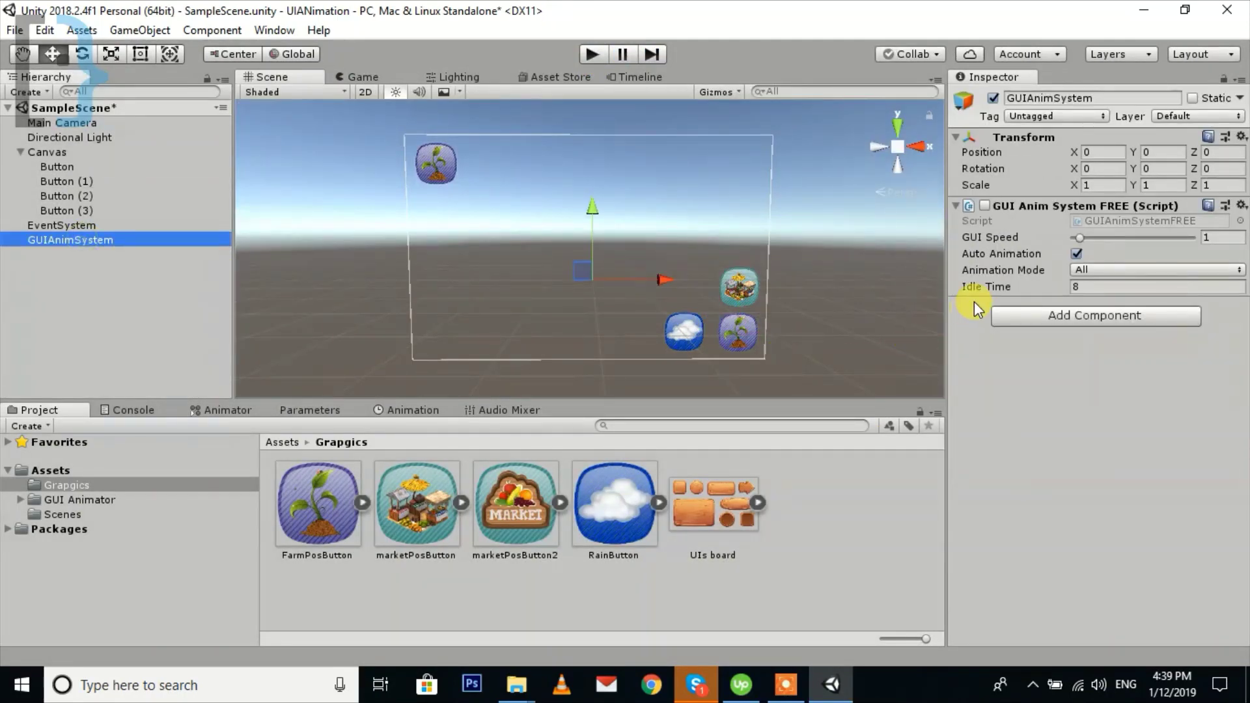
pyautogui.click(1086, 287)
pyautogui.write('1000000')
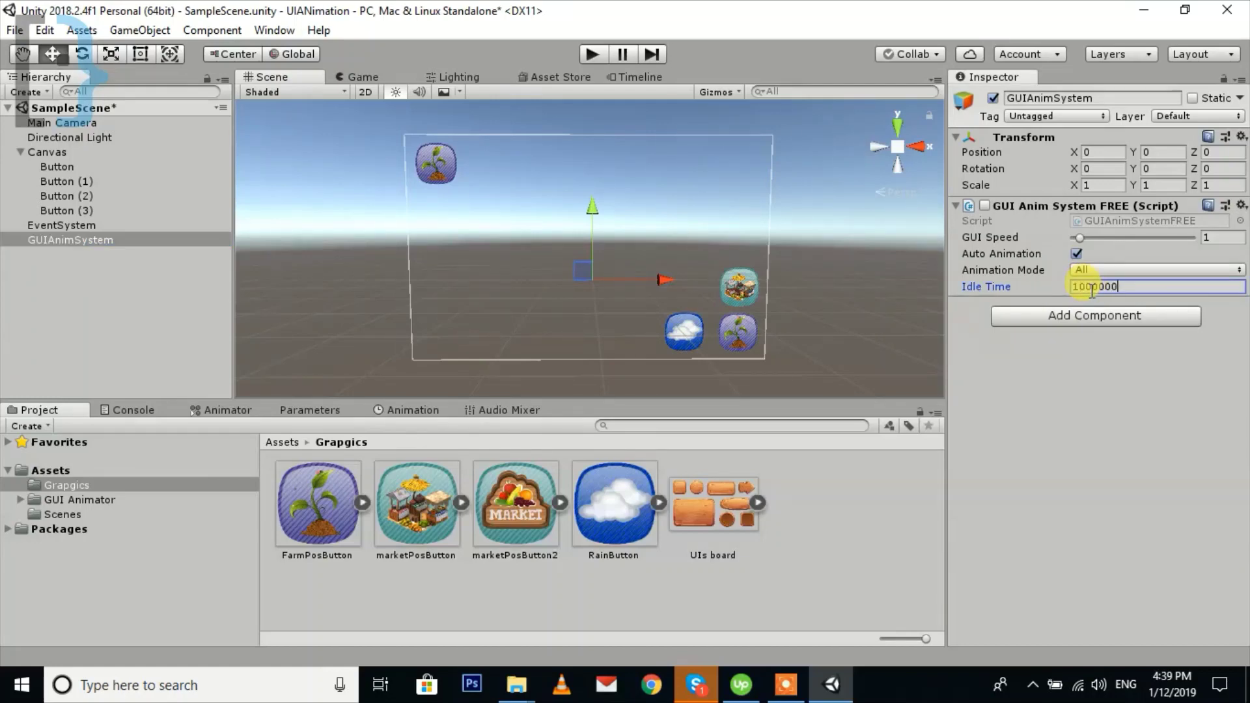
pyautogui.hotkey('ctrl', 's')
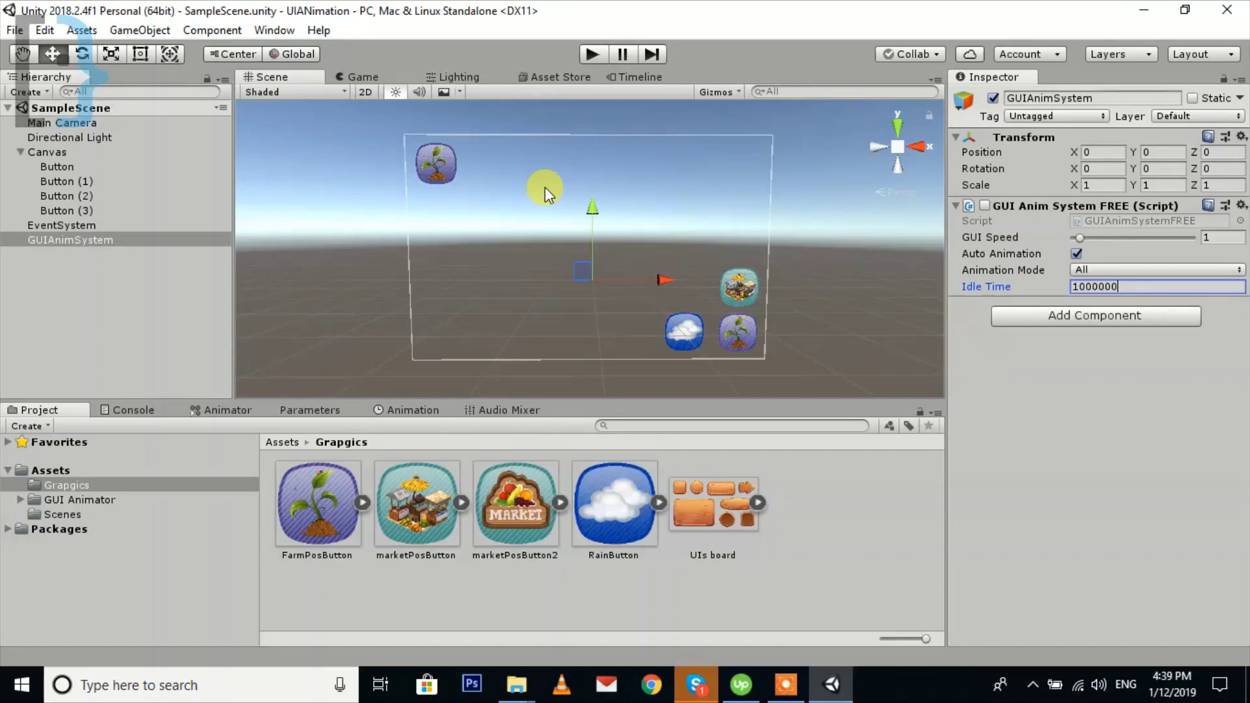
# Step: Preview the button animations in Play mode with the longer Idle Time, then clear the selection
pyautogui.click(591, 58)
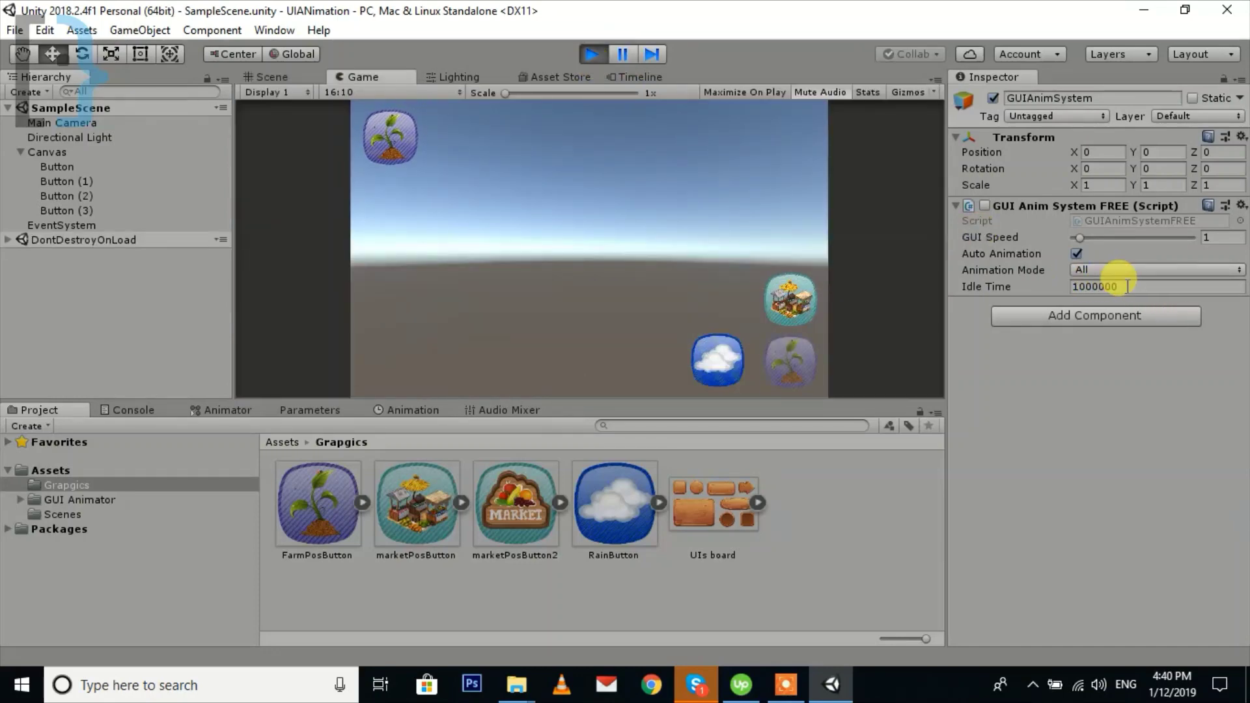
pyautogui.moveTo(1116, 287); pyautogui.dragTo(1069, 286)
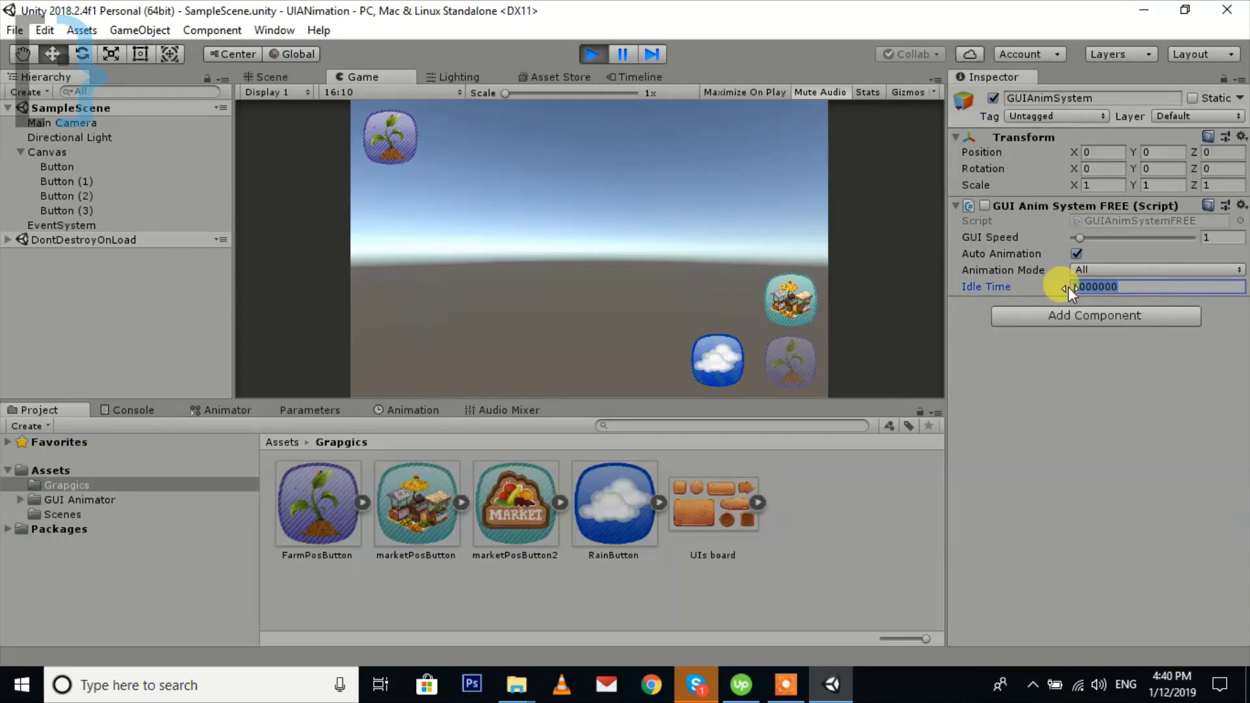
pyautogui.click(1167, 384)
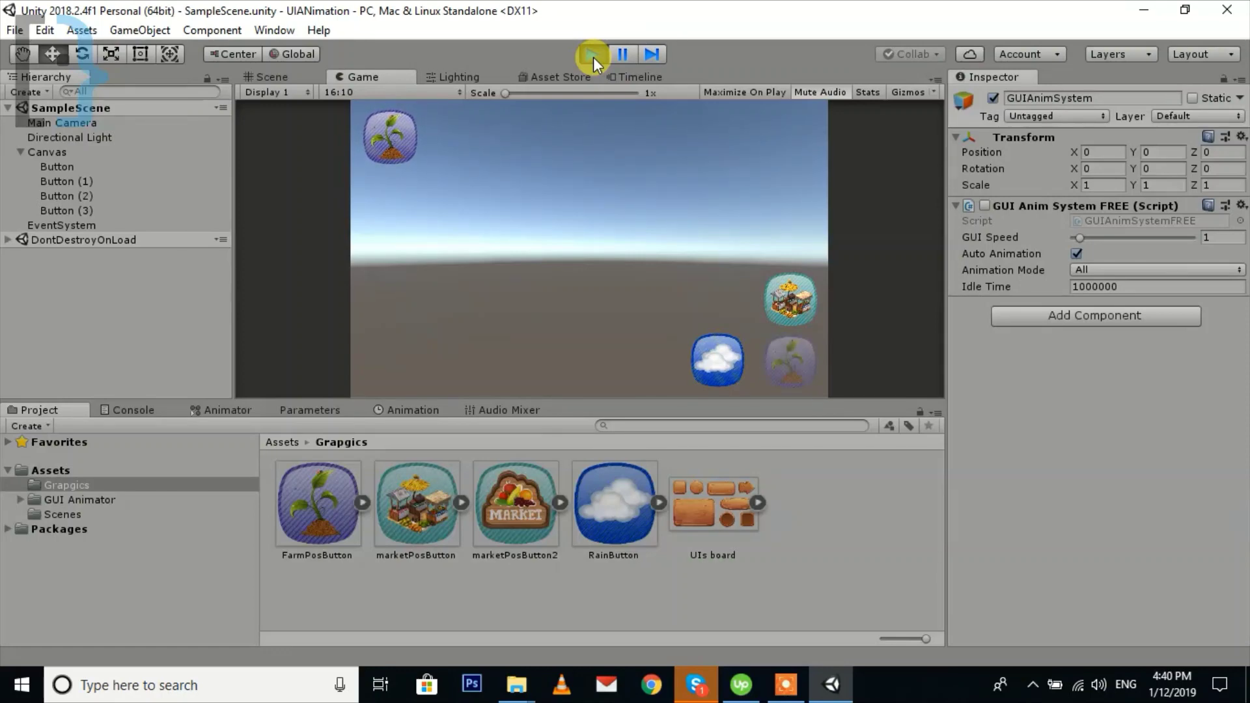
pyautogui.click(592, 55)
pyautogui.click(600, 335)
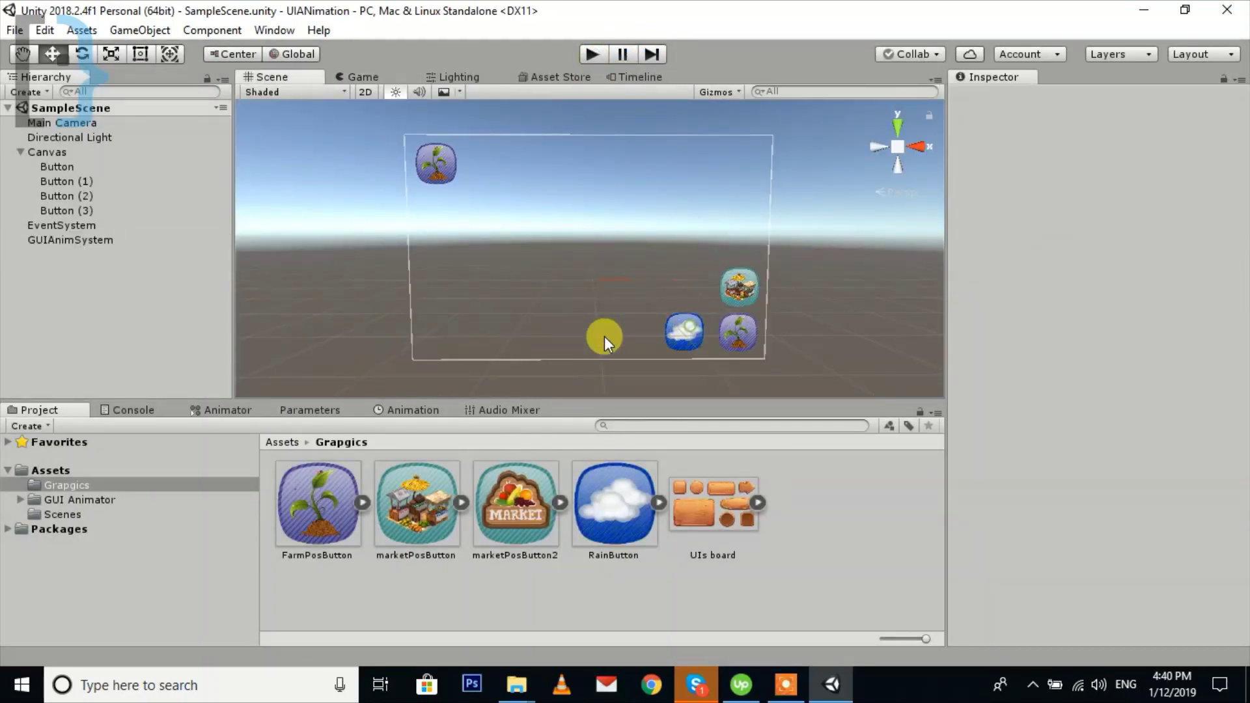
# Step: Enable Scale Out in Button (2)'s GUI Anim FREE component with a delay of 10
pyautogui.click(50, 195)
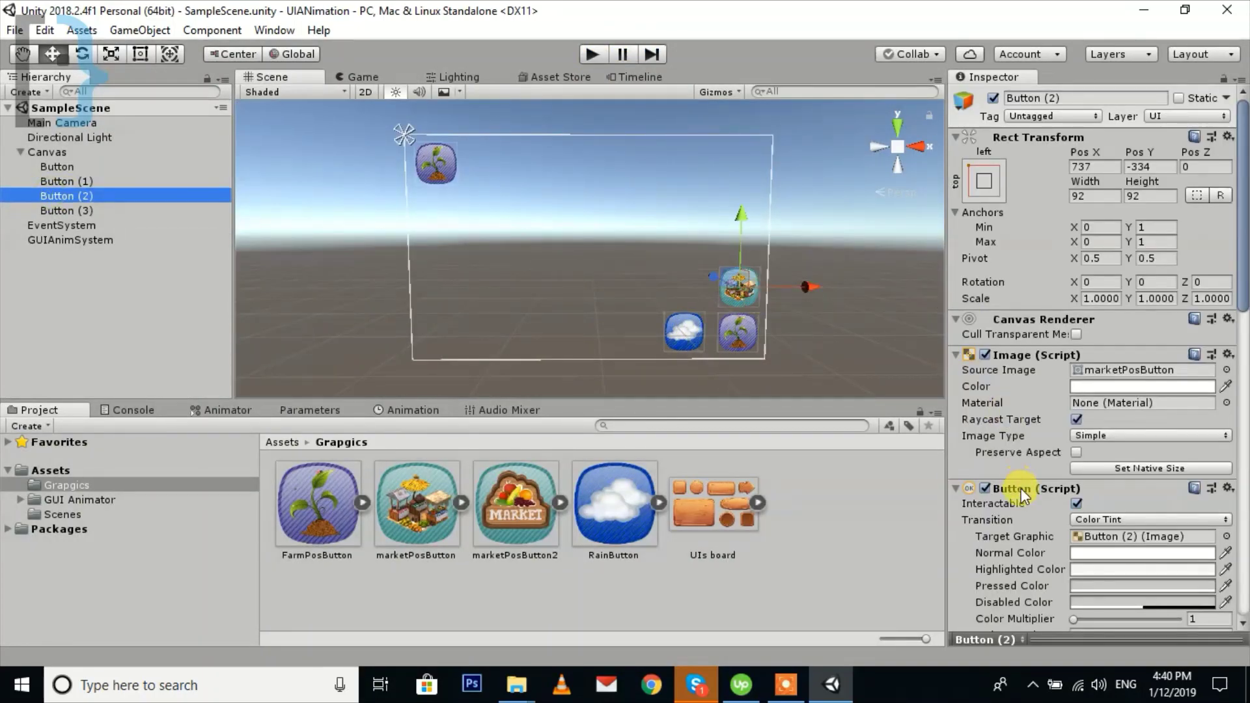
pyautogui.scroll(-10, 1017, 507)
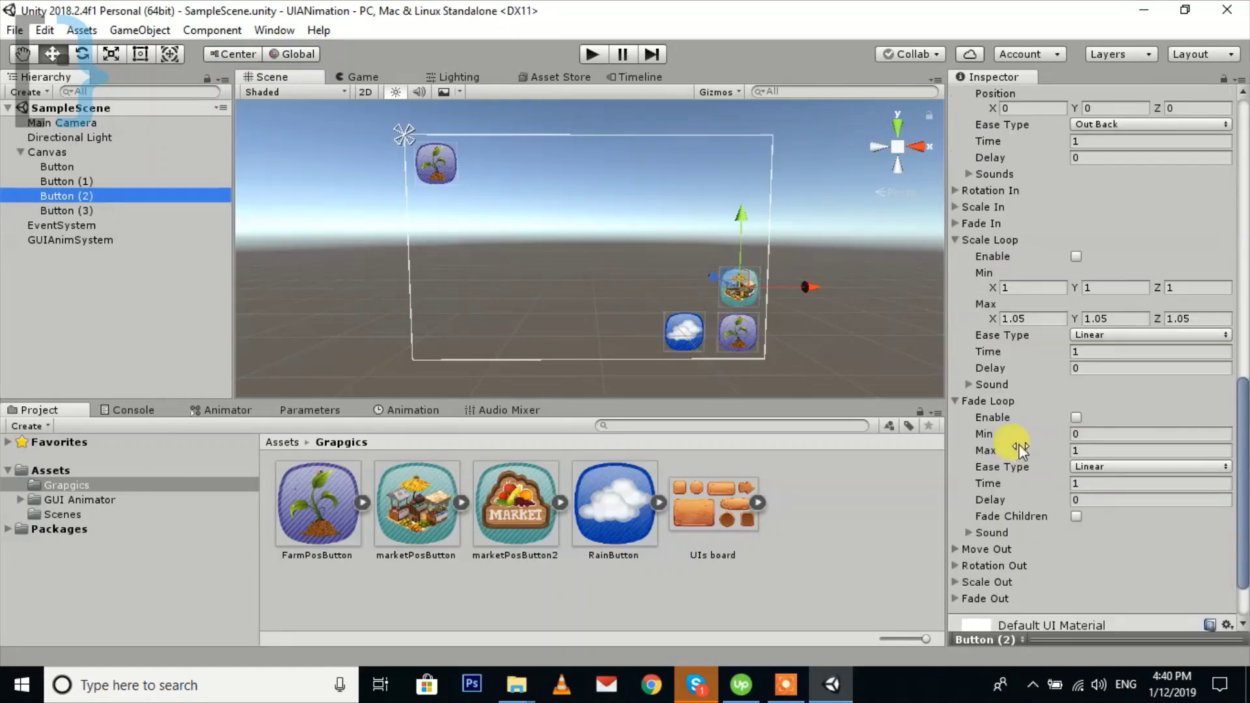
pyautogui.scroll(-3, 1021, 469)
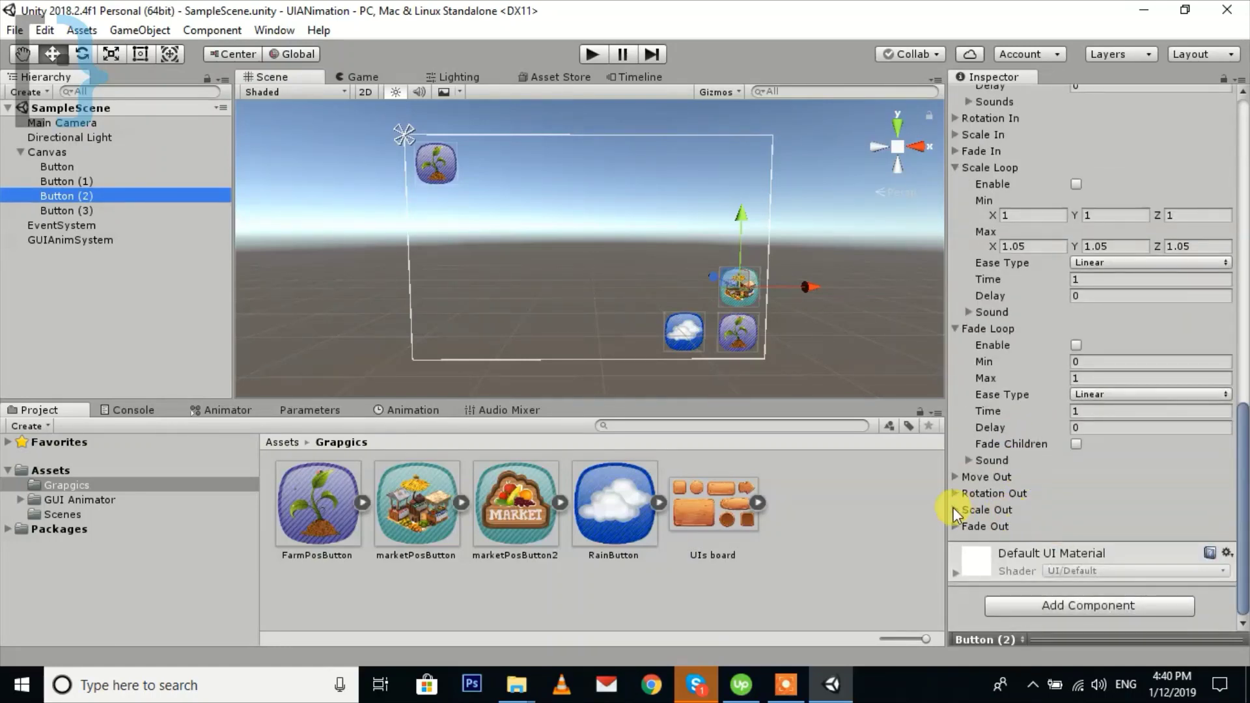
pyautogui.click(954, 510)
pyautogui.click(1075, 526)
pyautogui.scroll(-3, 1044, 459)
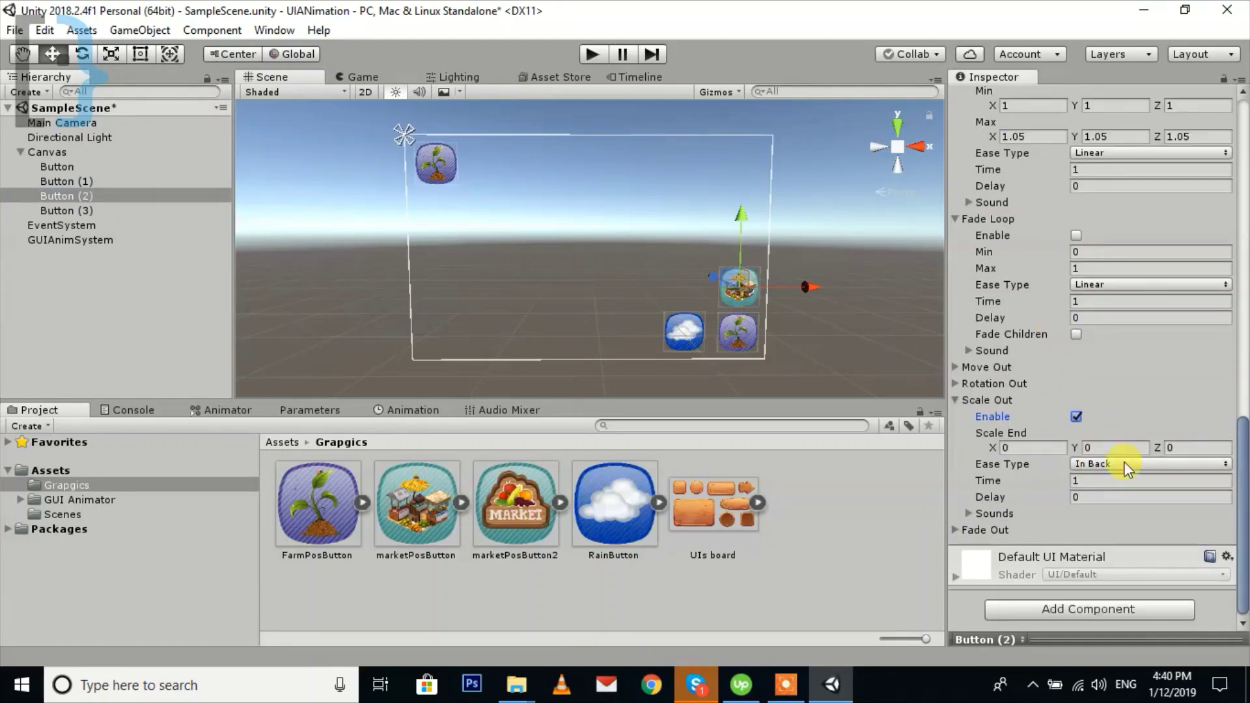
pyautogui.click(1094, 496)
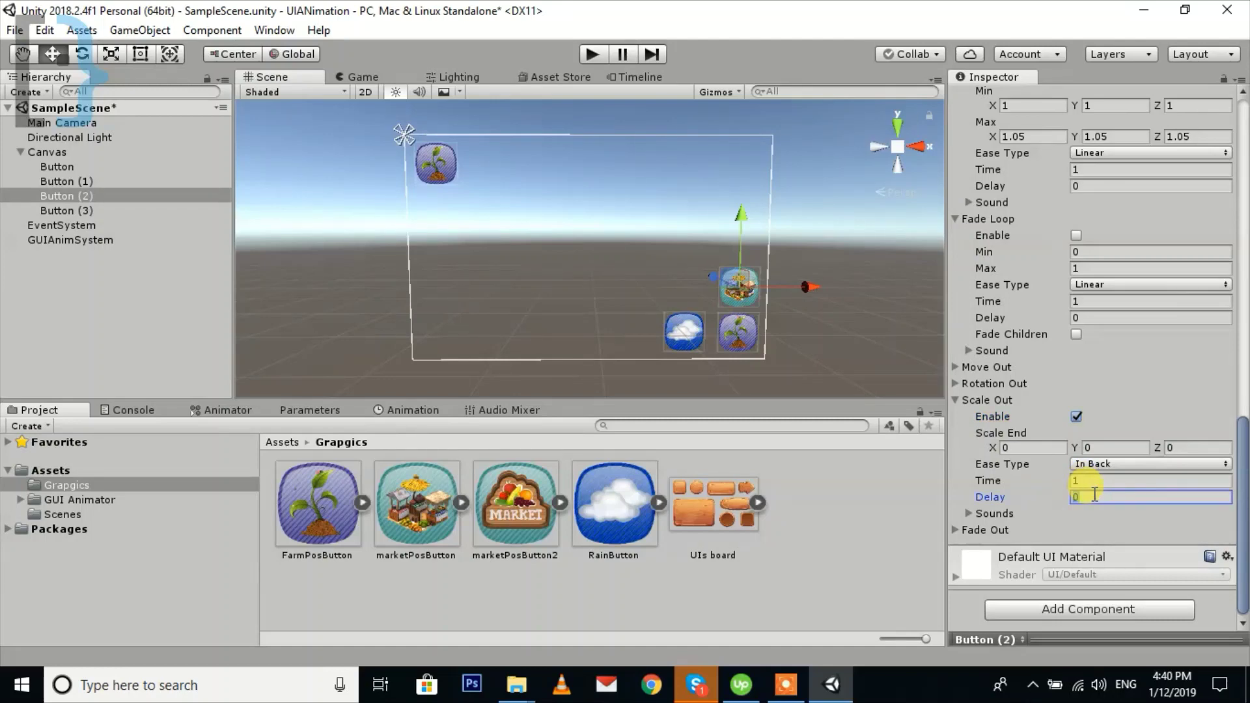
pyautogui.write('10')
pyautogui.click(1083, 482)
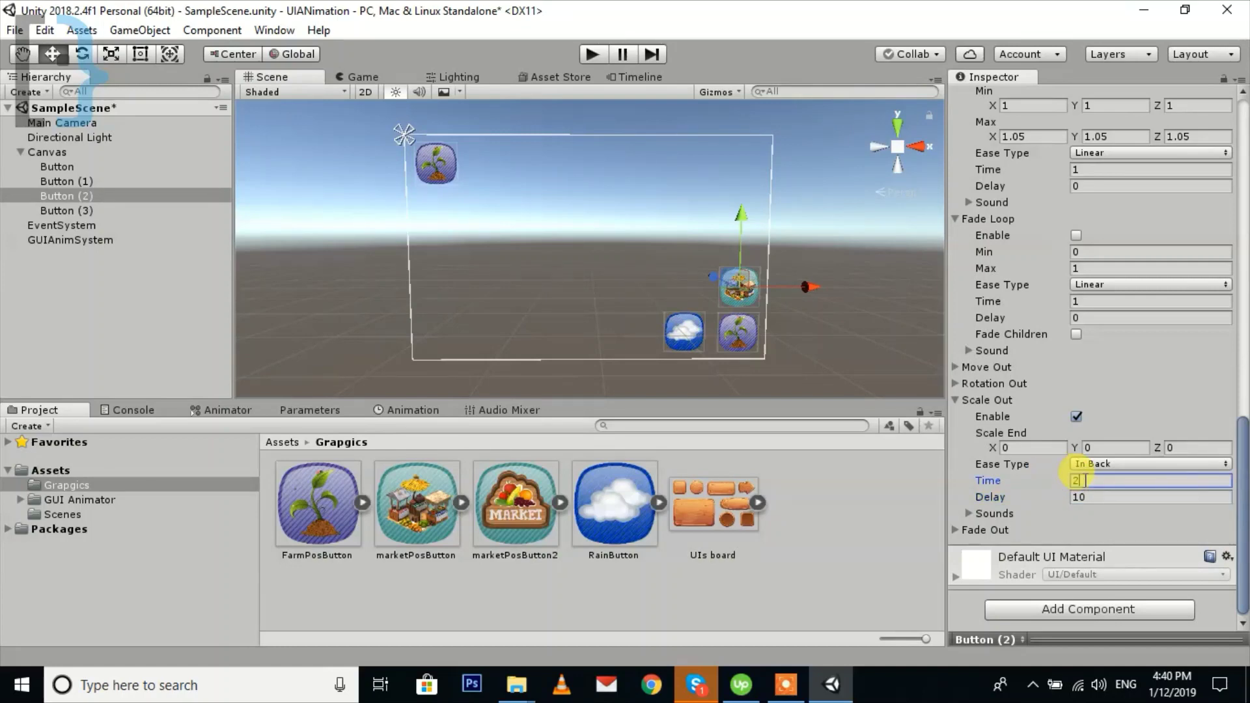
# Step: Preview Button (2)'s Scale Out in Play mode and check the Console for messages
pyautogui.click(594, 54)
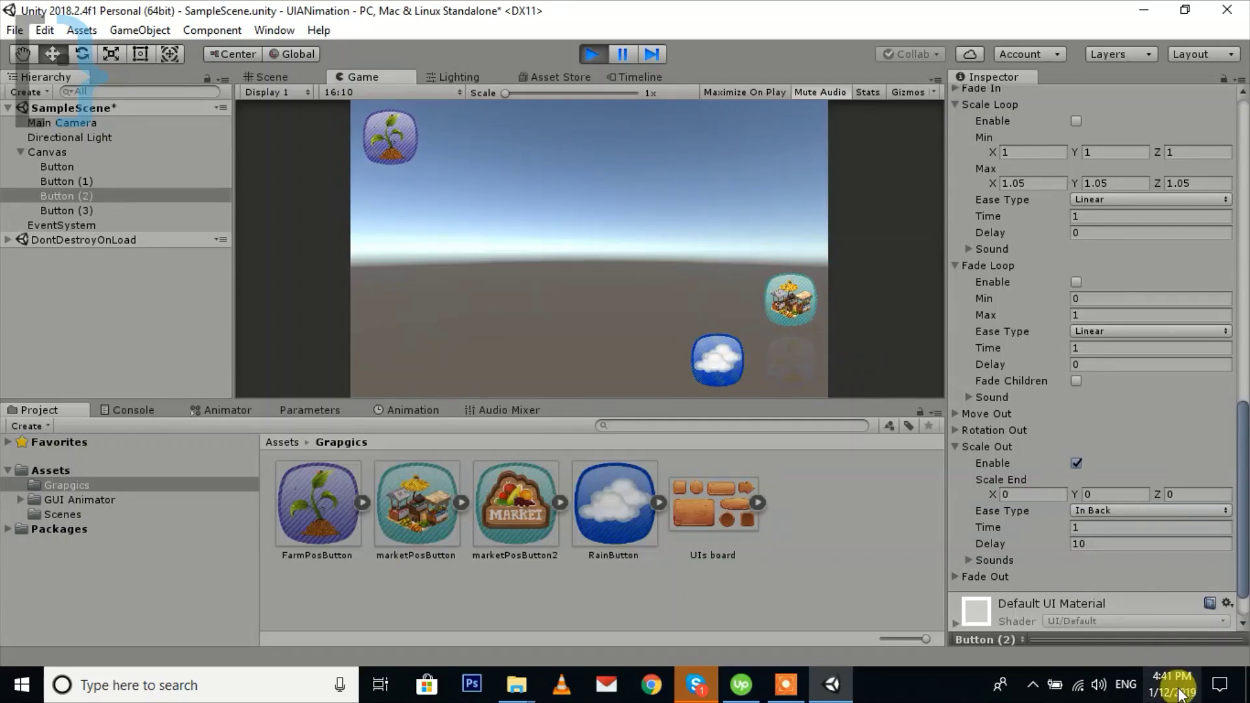
pyautogui.moveTo(1178, 695)
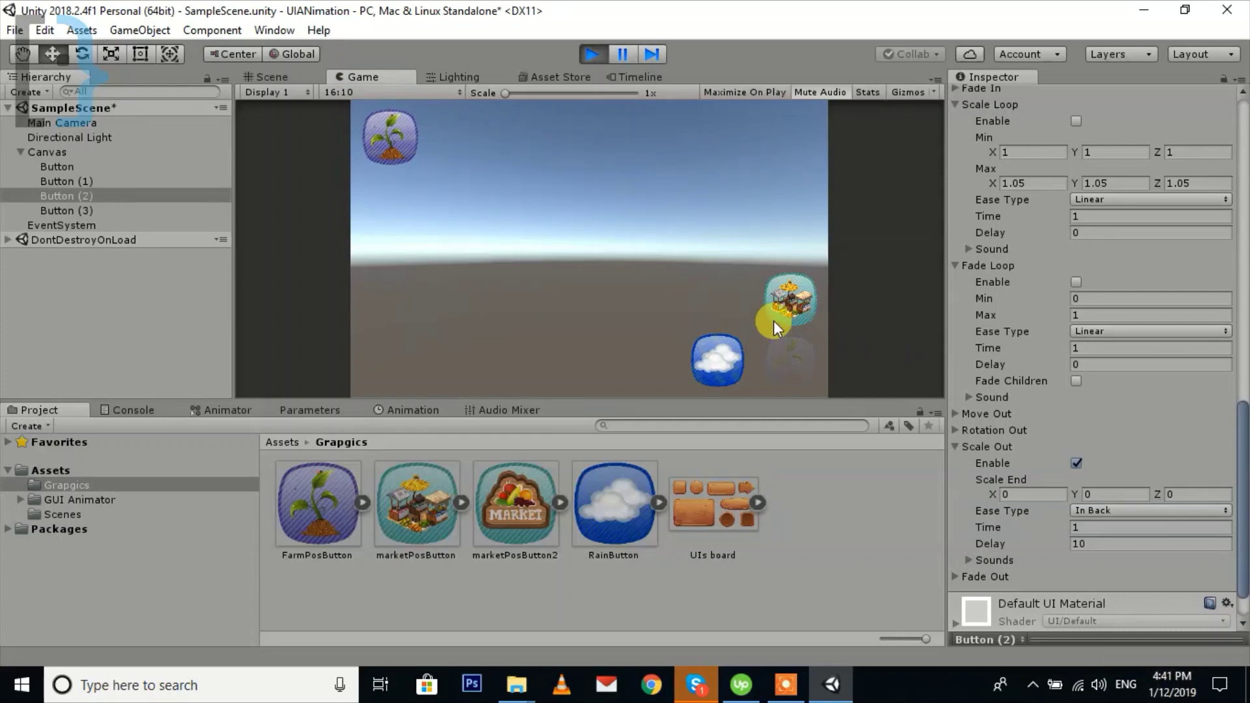
pyautogui.click(127, 410)
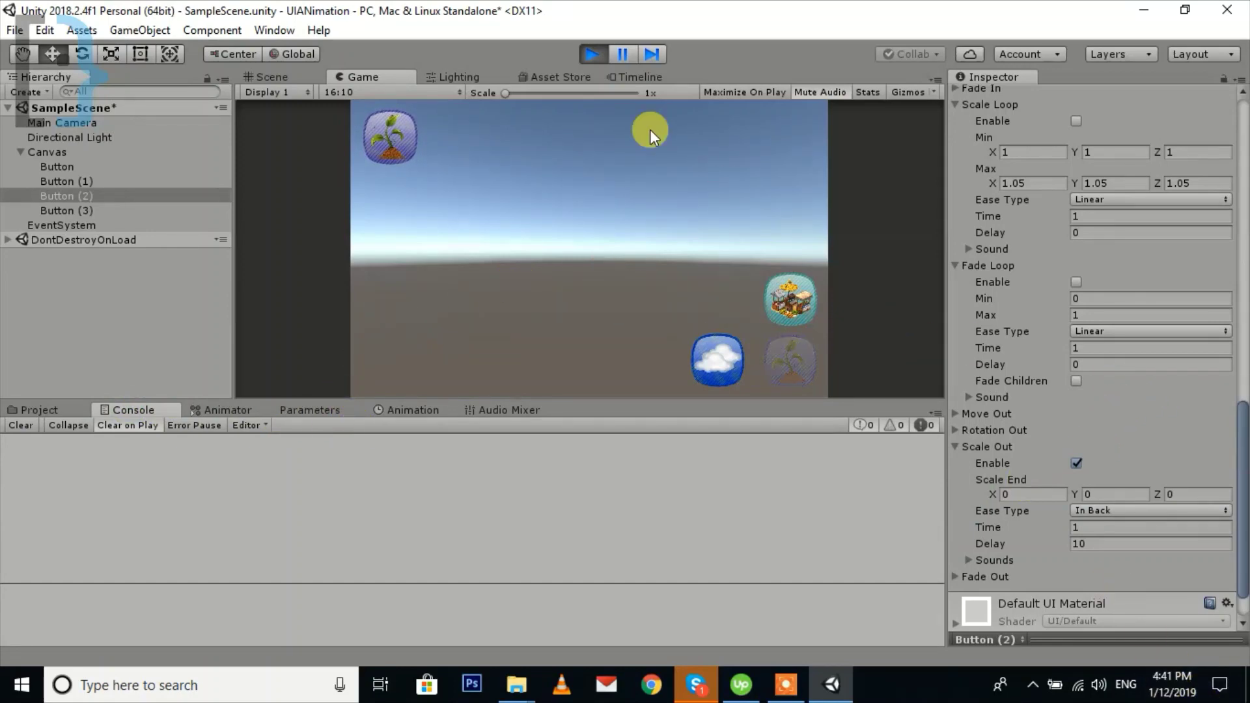
pyautogui.click(595, 57)
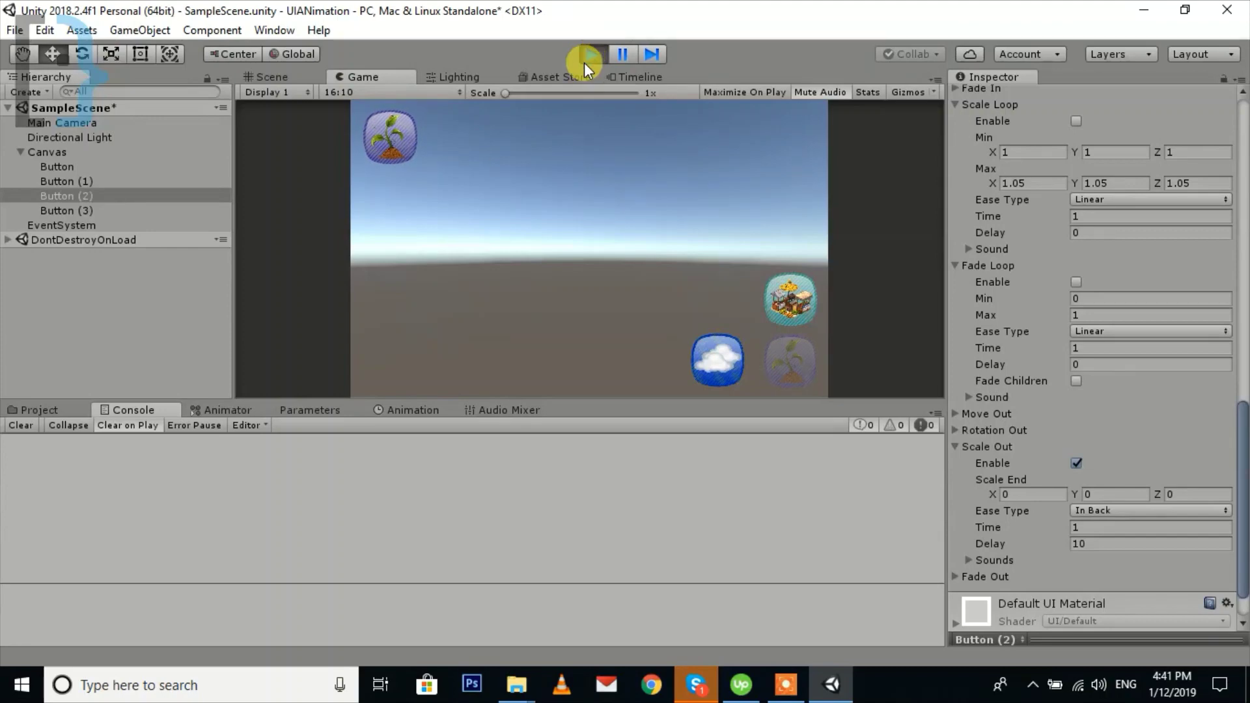
pyautogui.click(583, 62)
pyautogui.click(591, 53)
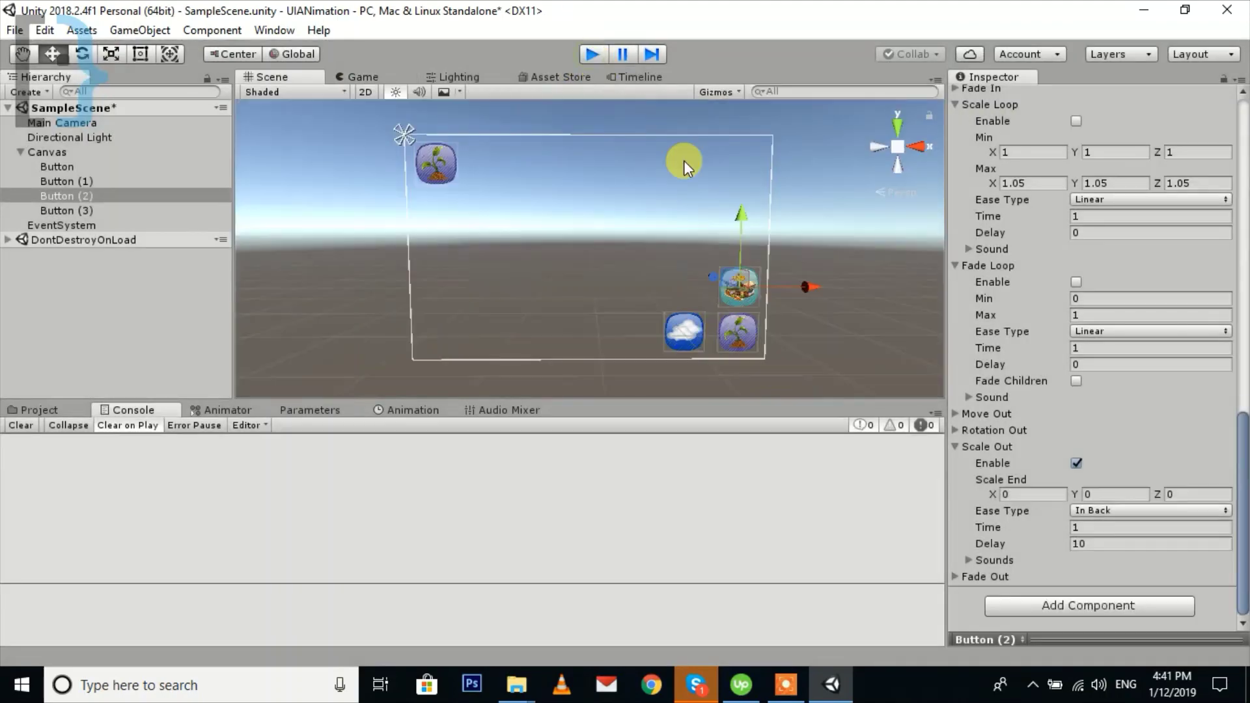
# Step: Enable Scale In on Button (2) with a delay of 3
pyautogui.scroll(3, 1039, 166)
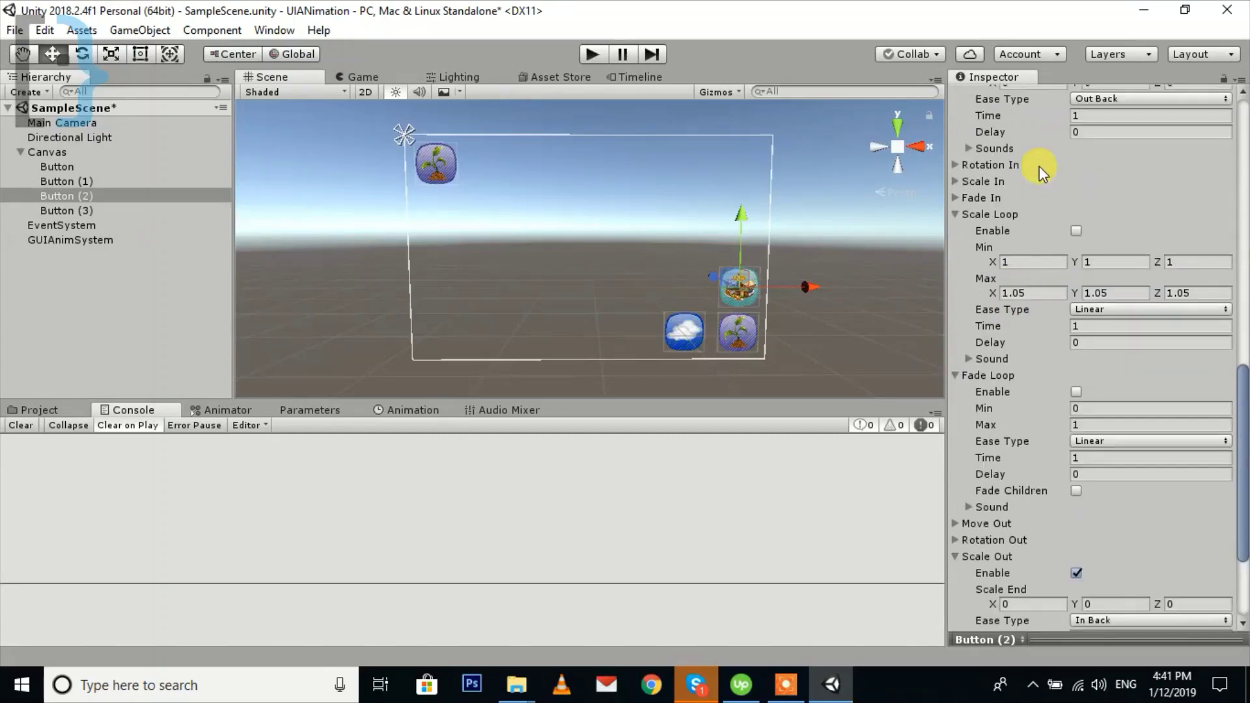
pyautogui.scroll(3, 1040, 166)
pyautogui.click(958, 288)
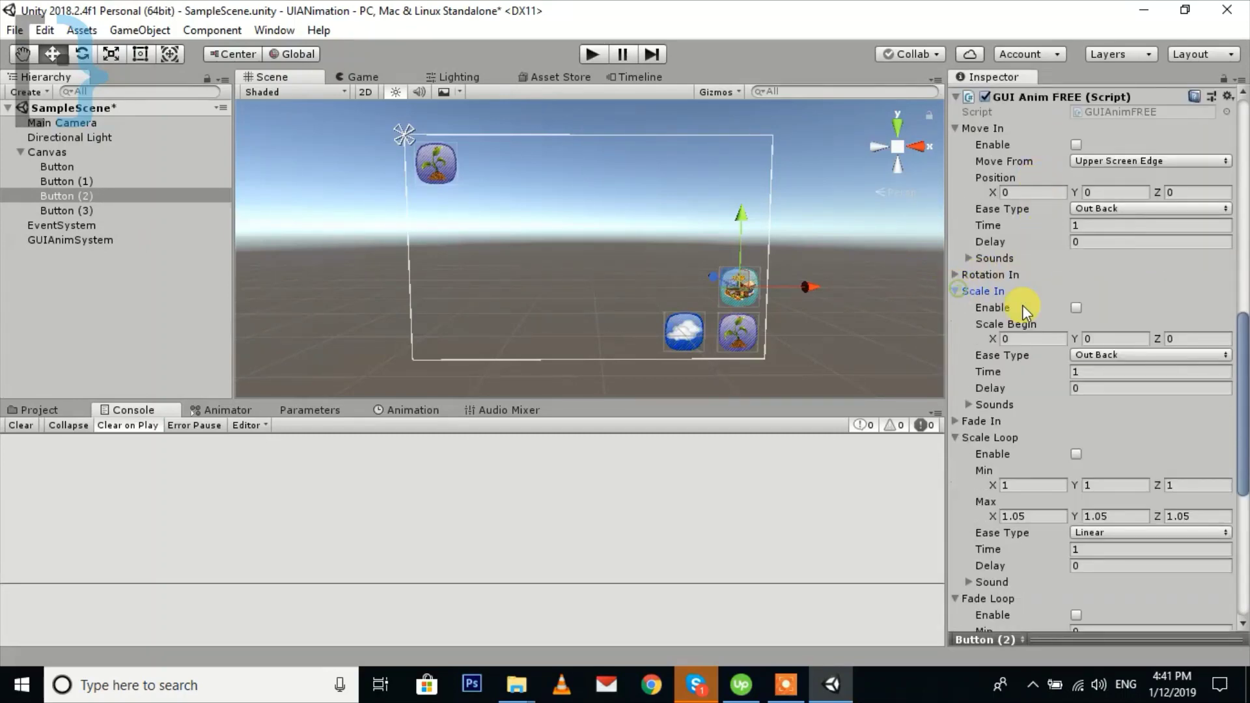
pyautogui.click(1077, 309)
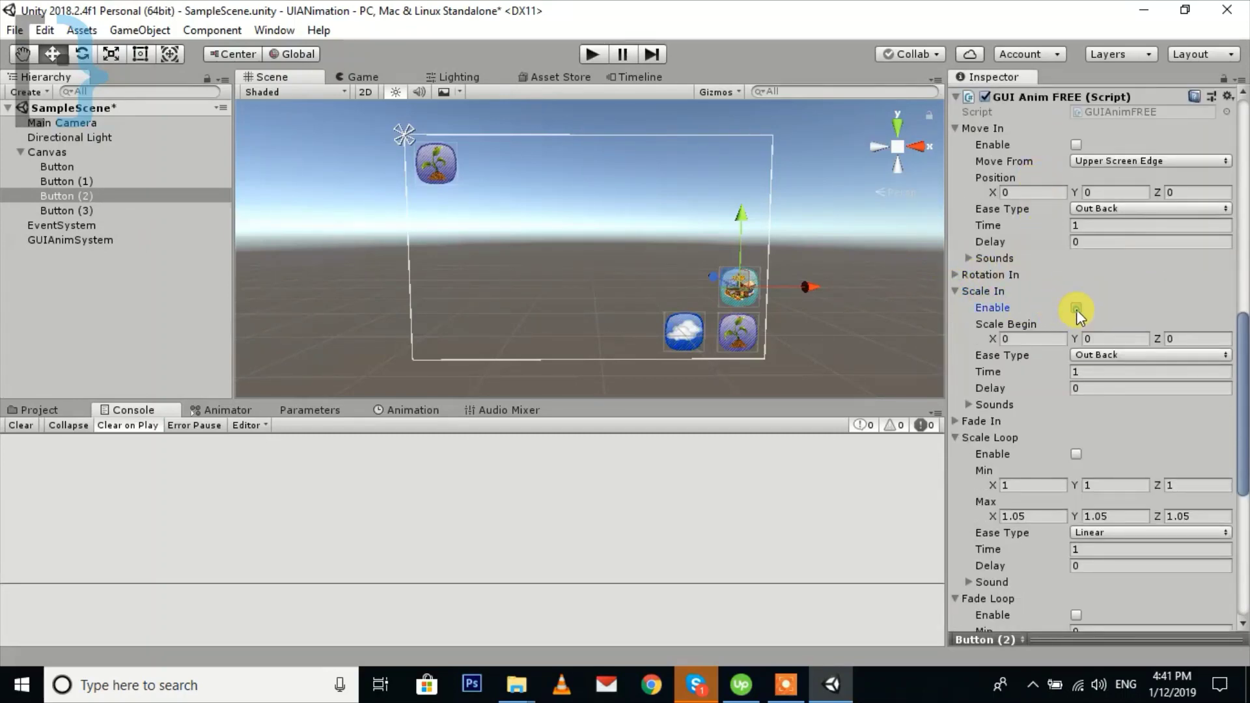
pyautogui.click(1091, 387)
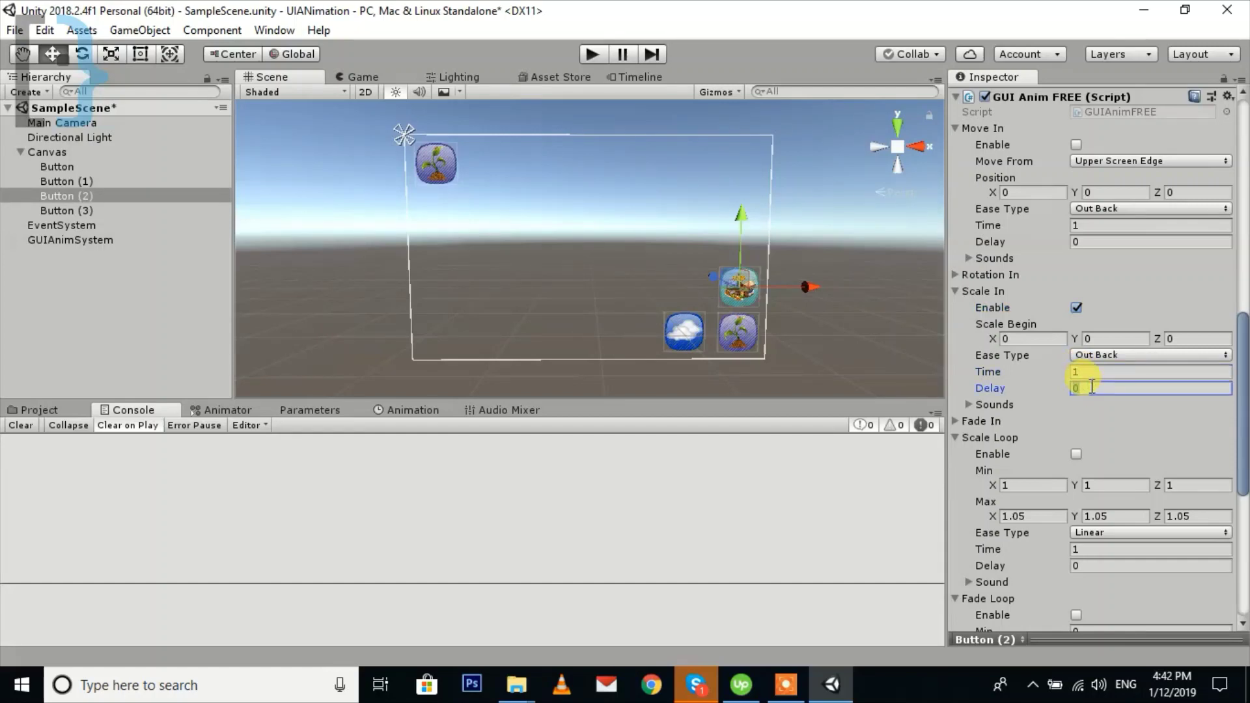
pyautogui.write('3')
# Step: Set Button (2)'s Scale Out delay to 3
pyautogui.scroll(-10, 1067, 521)
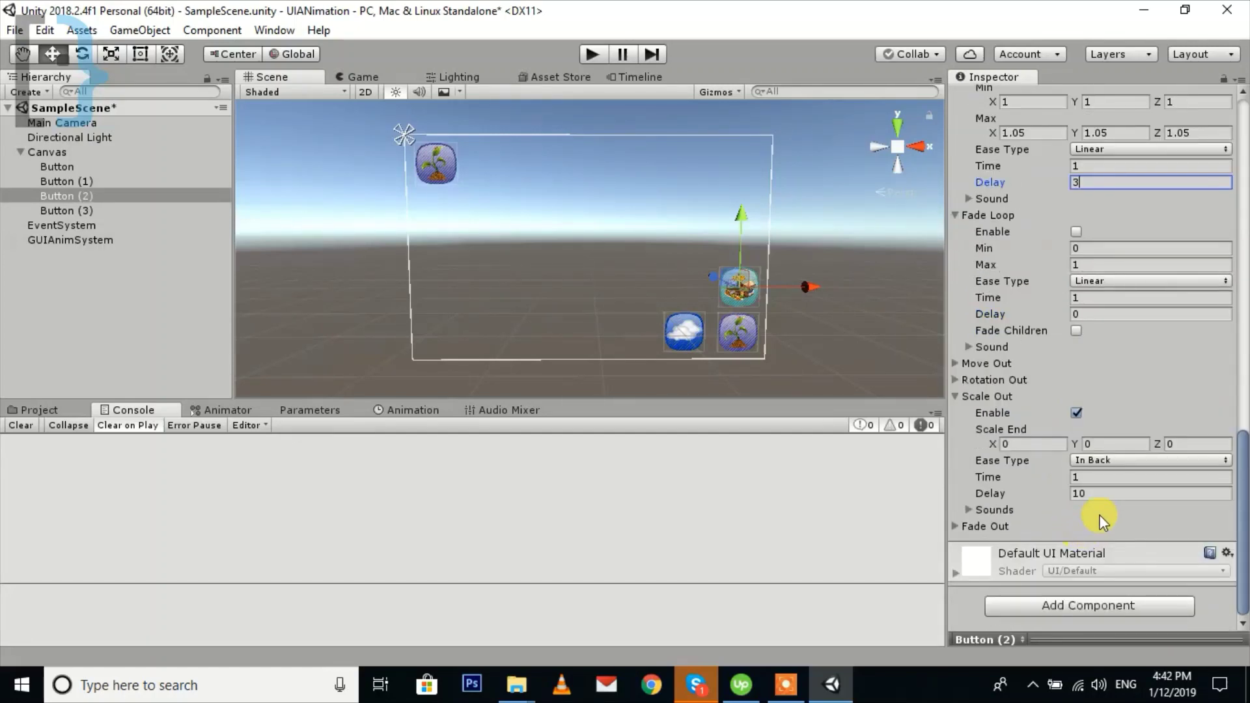
pyautogui.click(1094, 493)
pyautogui.write('3')
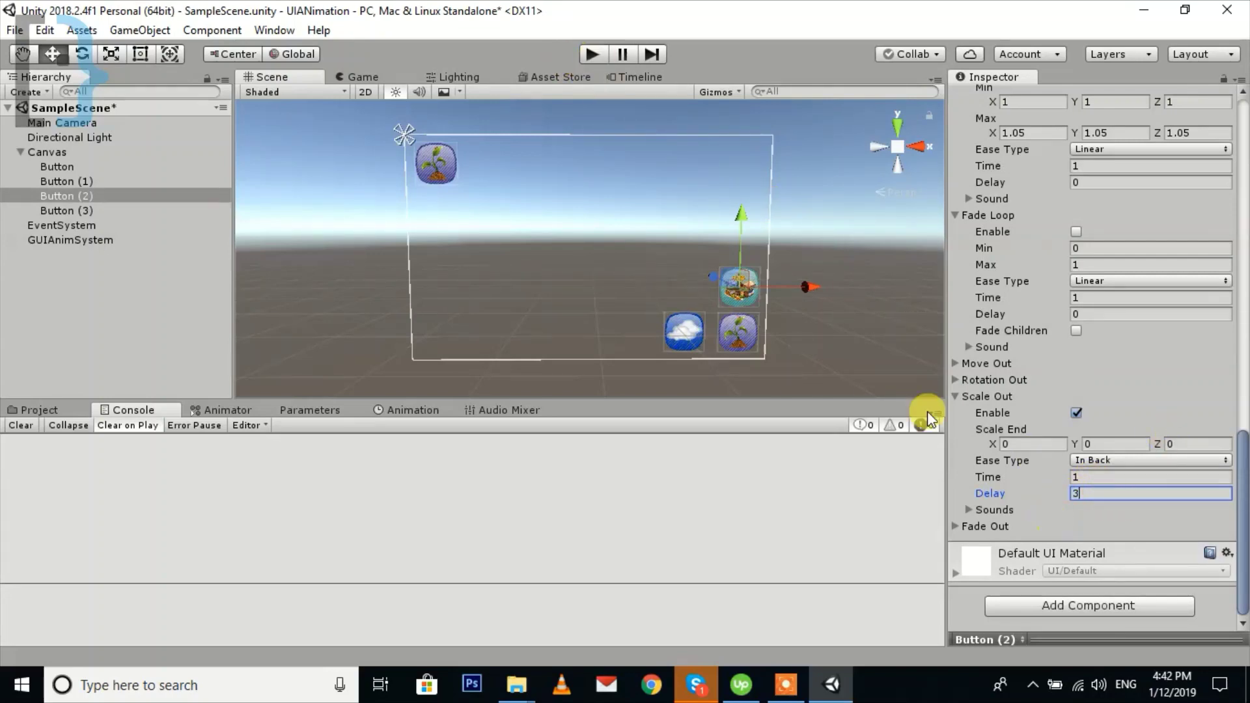
# Step: Preview Button (2)'s Scale In and Scale Out animations in Play mode
pyautogui.click(585, 55)
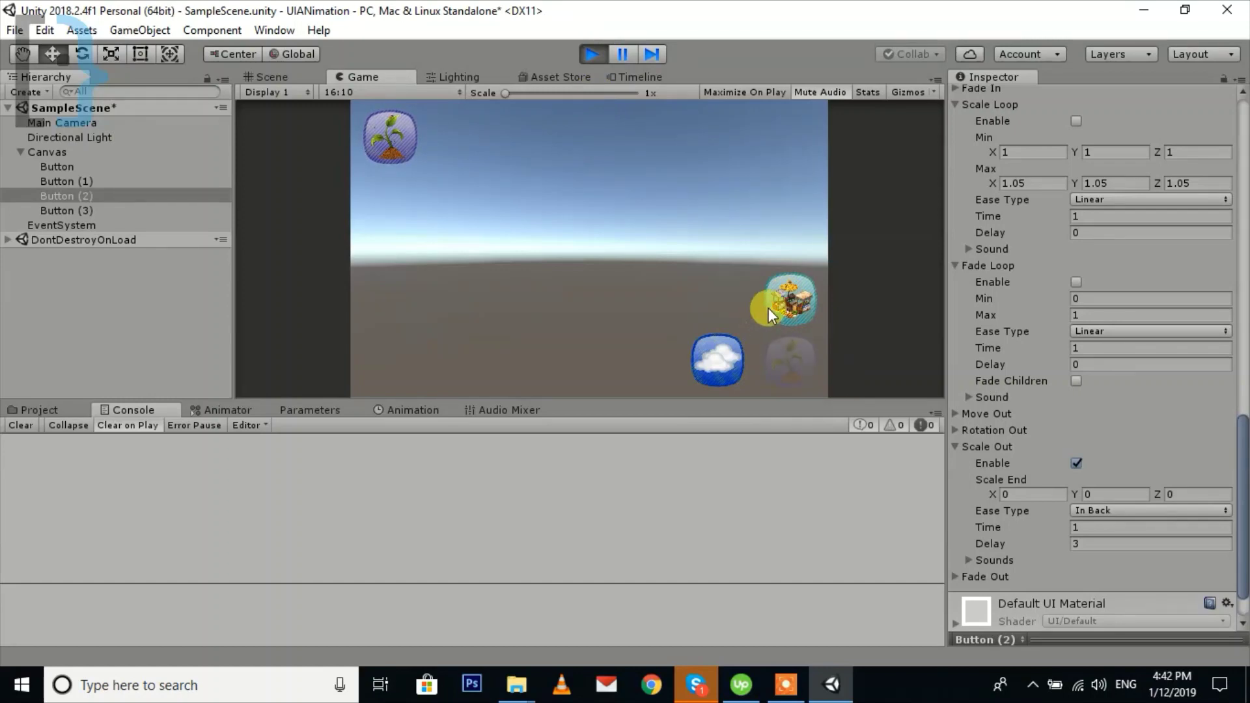
pyautogui.click(824, 360)
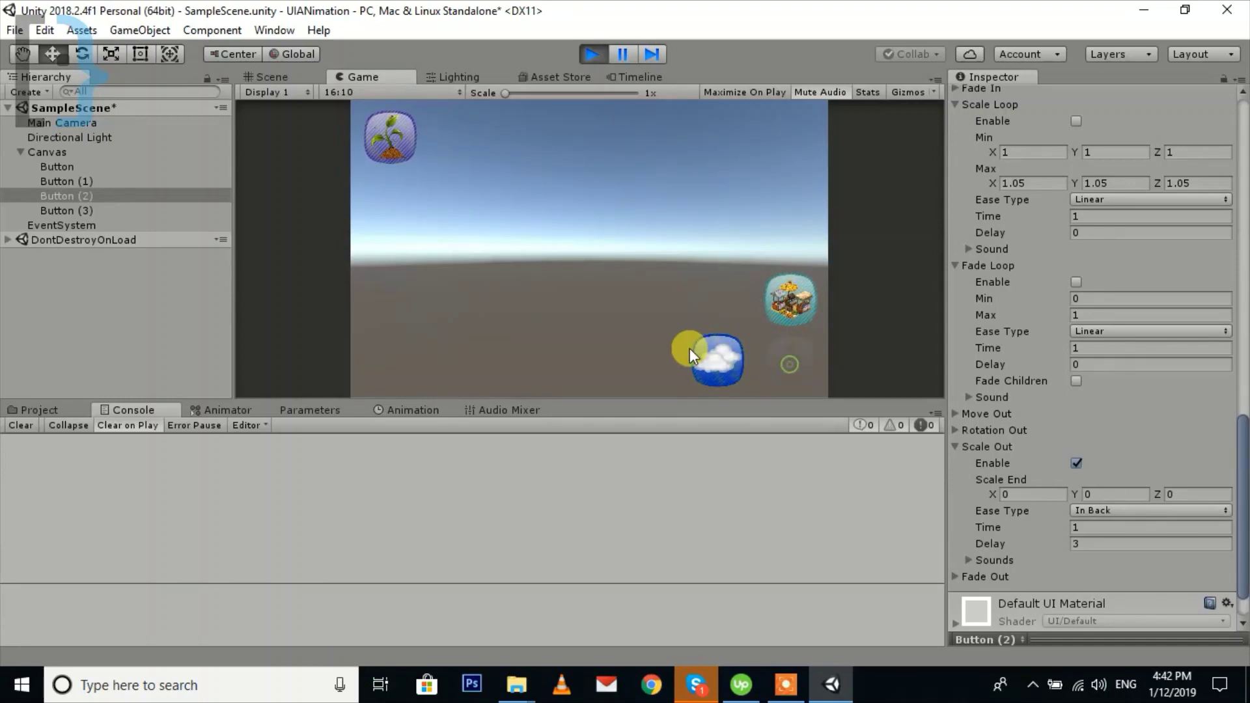
pyautogui.click(584, 55)
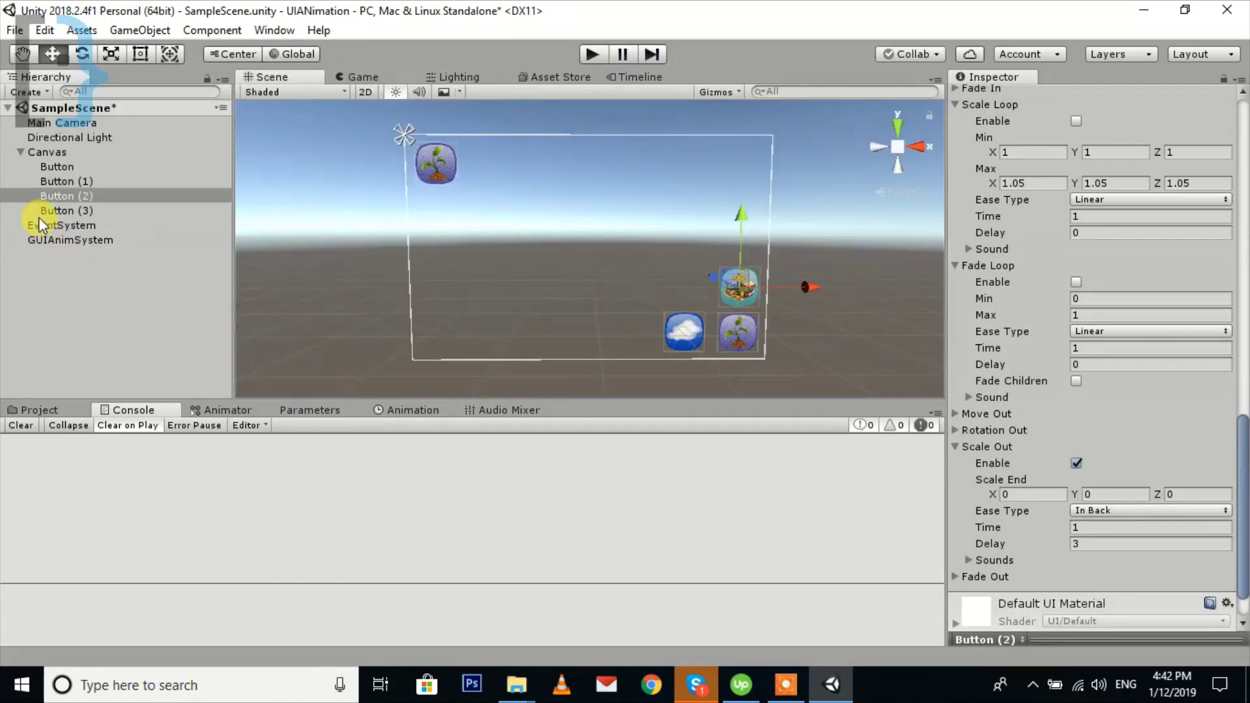
pyautogui.click(67, 210)
pyautogui.scroll(-2, 1041, 518)
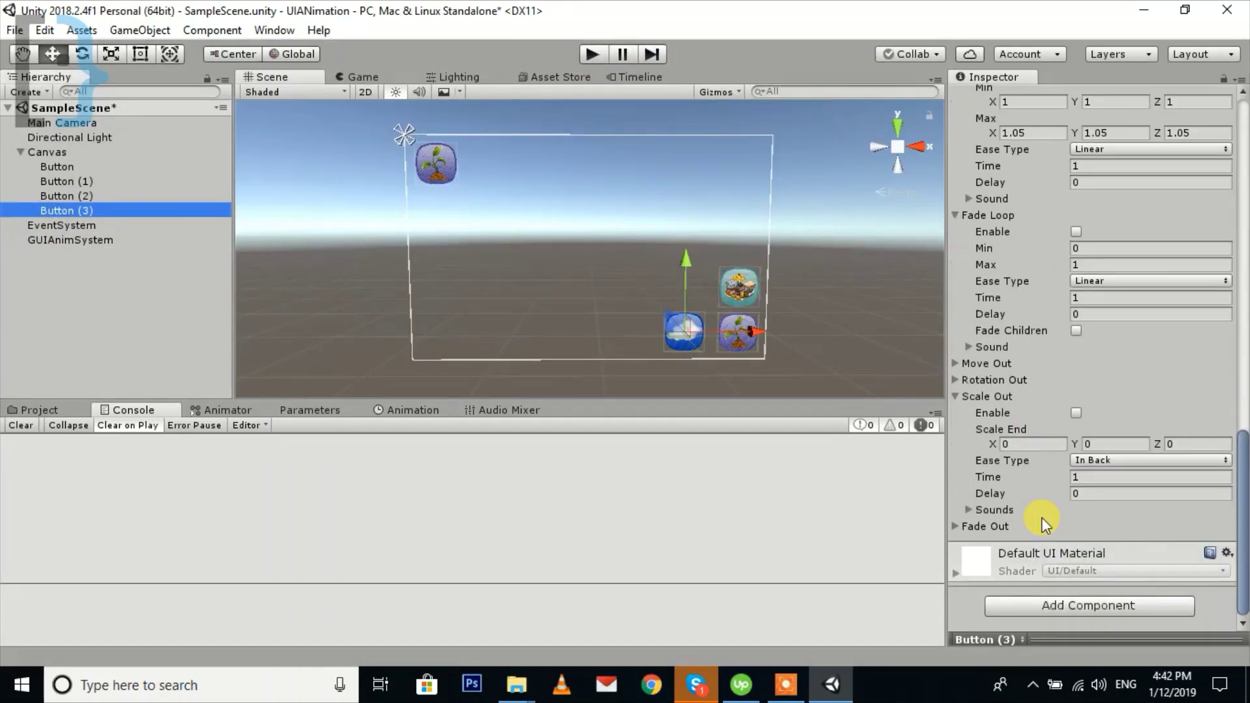
pyautogui.click(1052, 606)
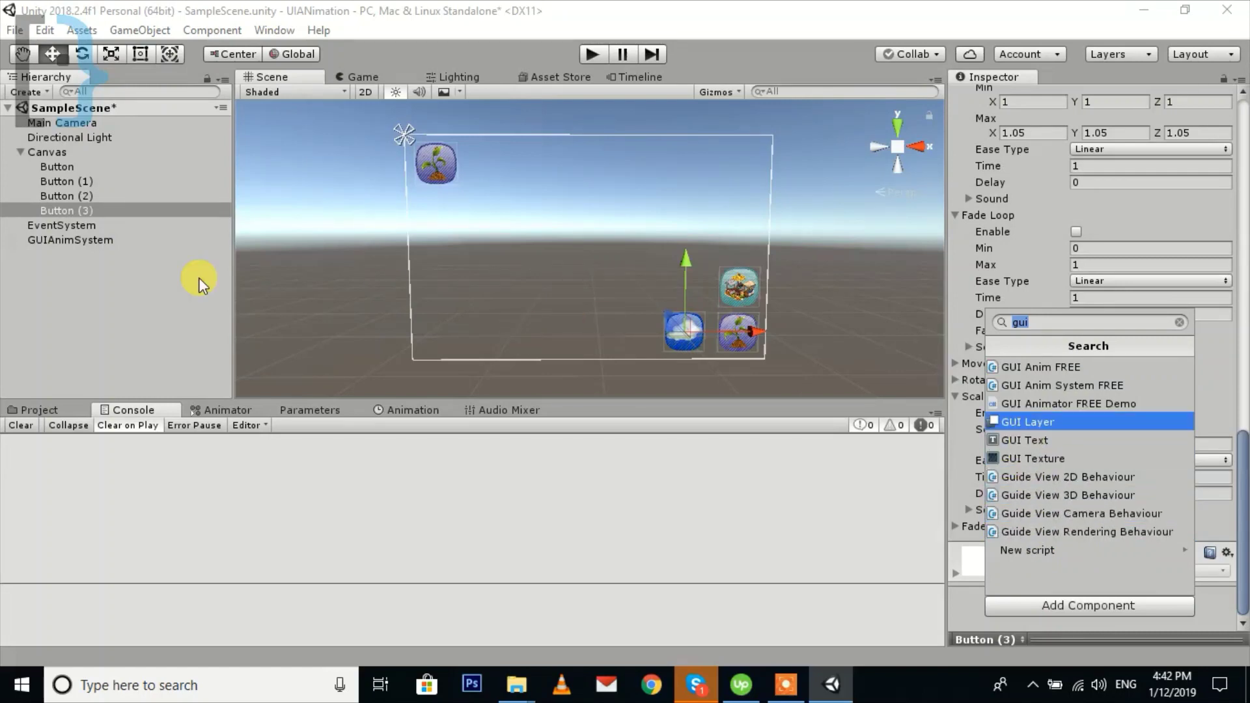
pyautogui.click(98, 301)
# Step: Create an empty object at the scene's root level, name it Soundmanager, and remove its Rect Transform component
pyautogui.rightClick(52, 280)
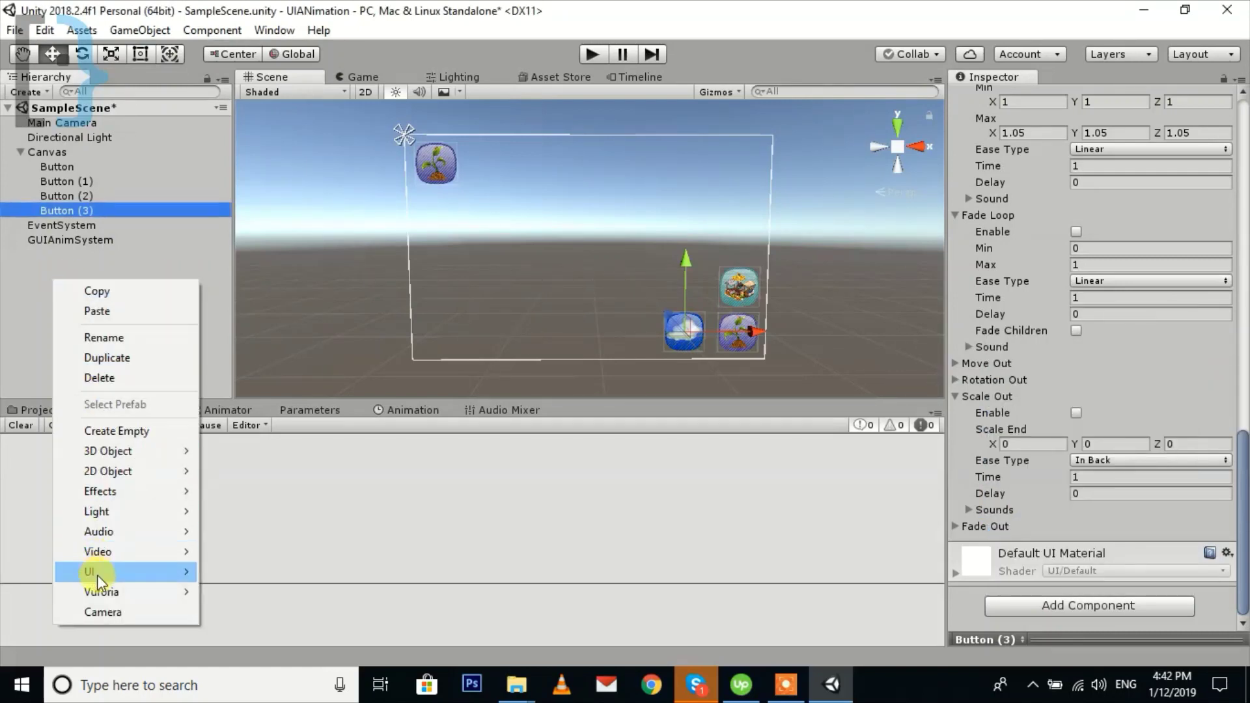
pyautogui.click(131, 431)
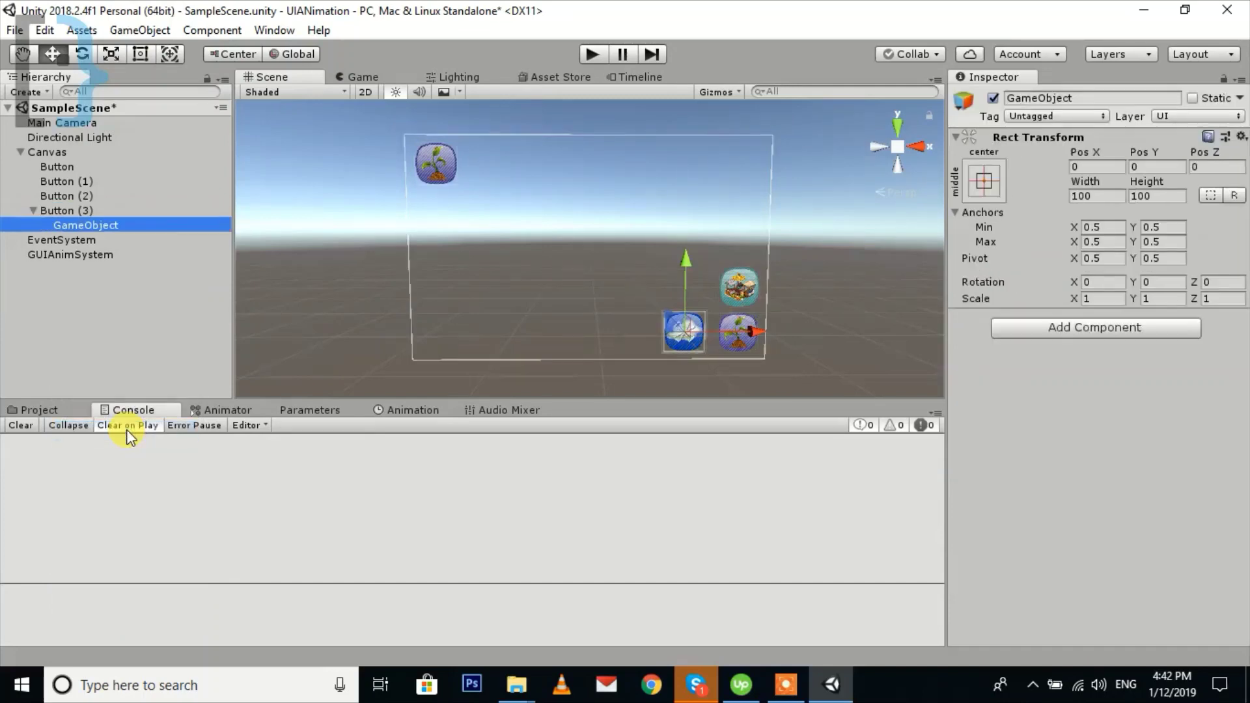
pyautogui.moveTo(88, 225); pyautogui.dragTo(70, 286)
pyautogui.click(1079, 100)
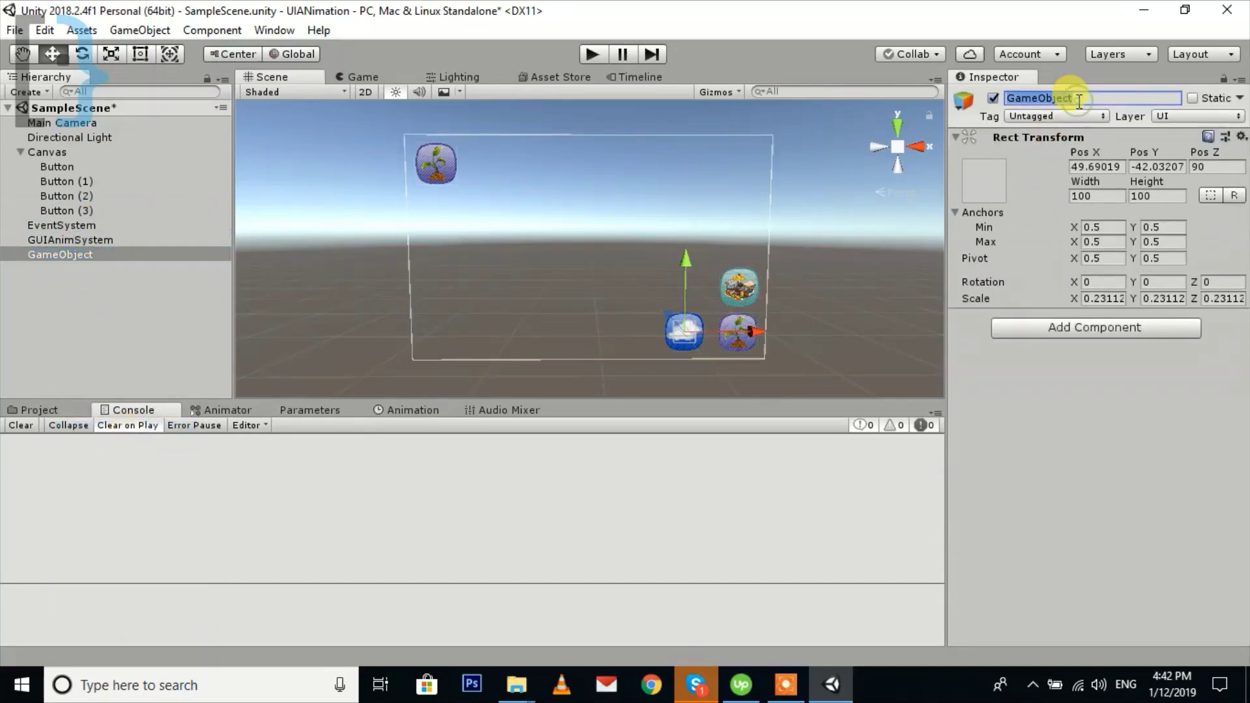
pyautogui.write('Soundmanager')
pyautogui.press('Return')
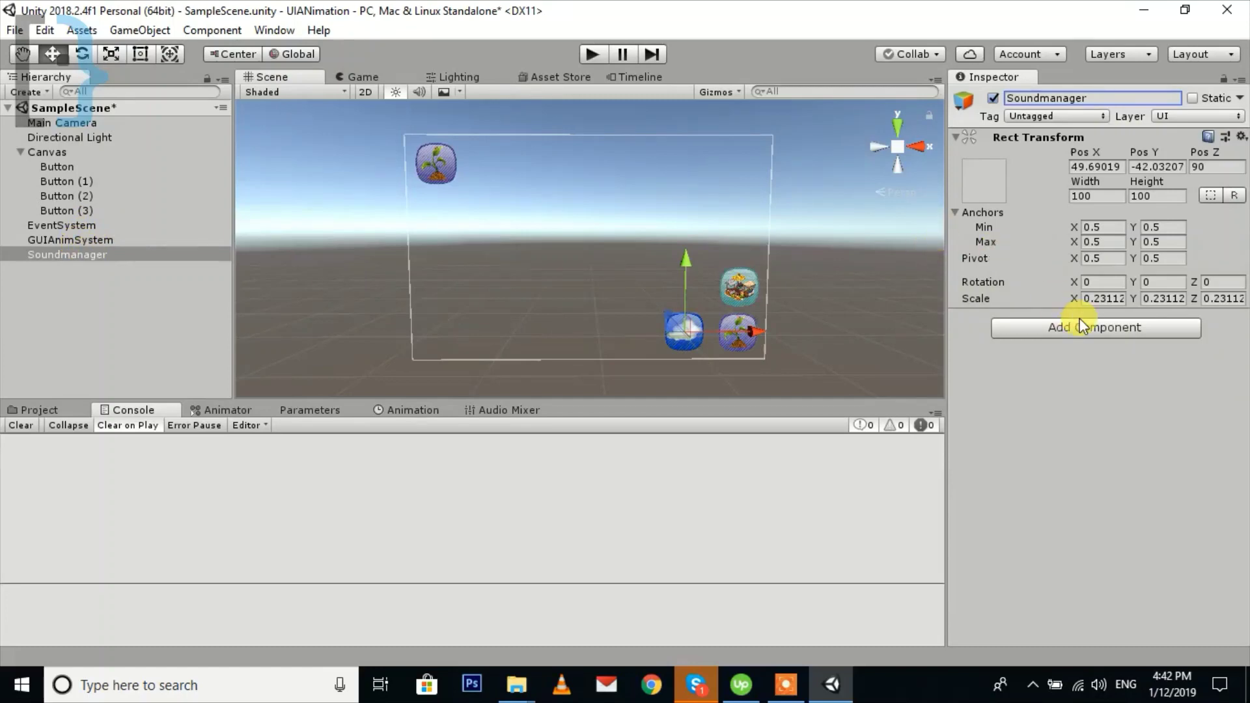
pyautogui.click(1241, 136)
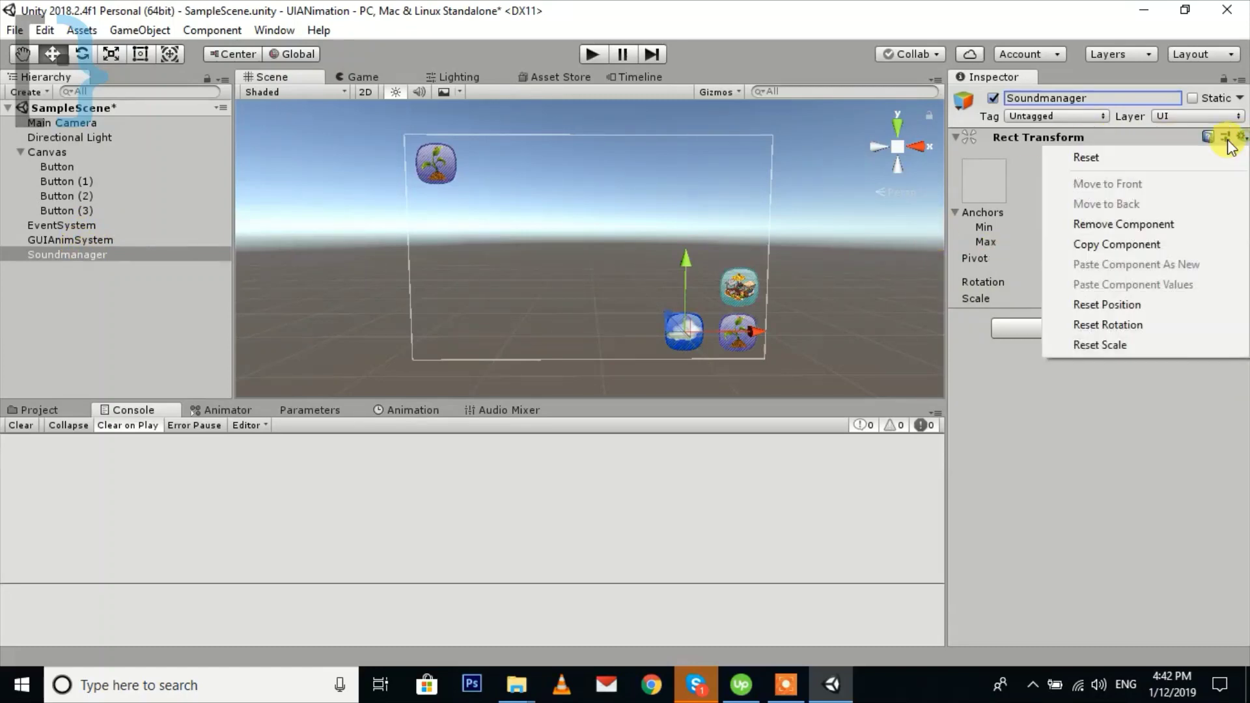
pyautogui.click(1130, 229)
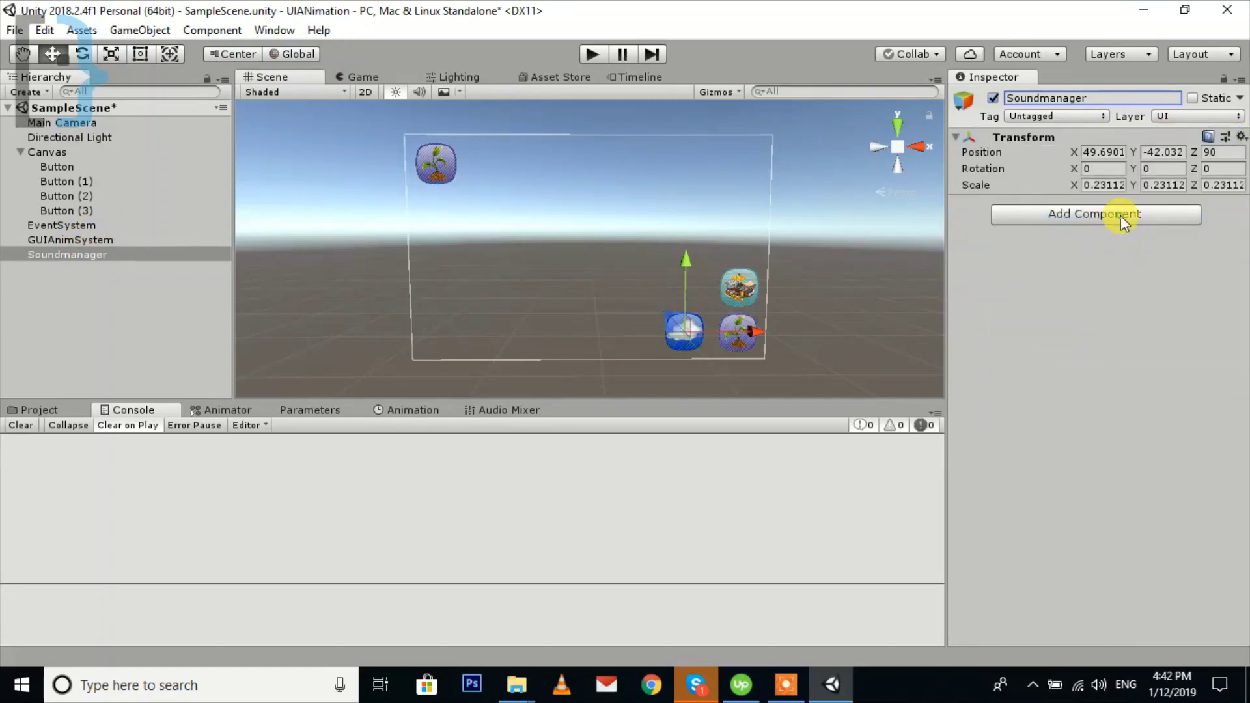
# Step: Add a new script component named soundmanagereffects to Soundmanager and open the script for editing
pyautogui.click(1120, 216)
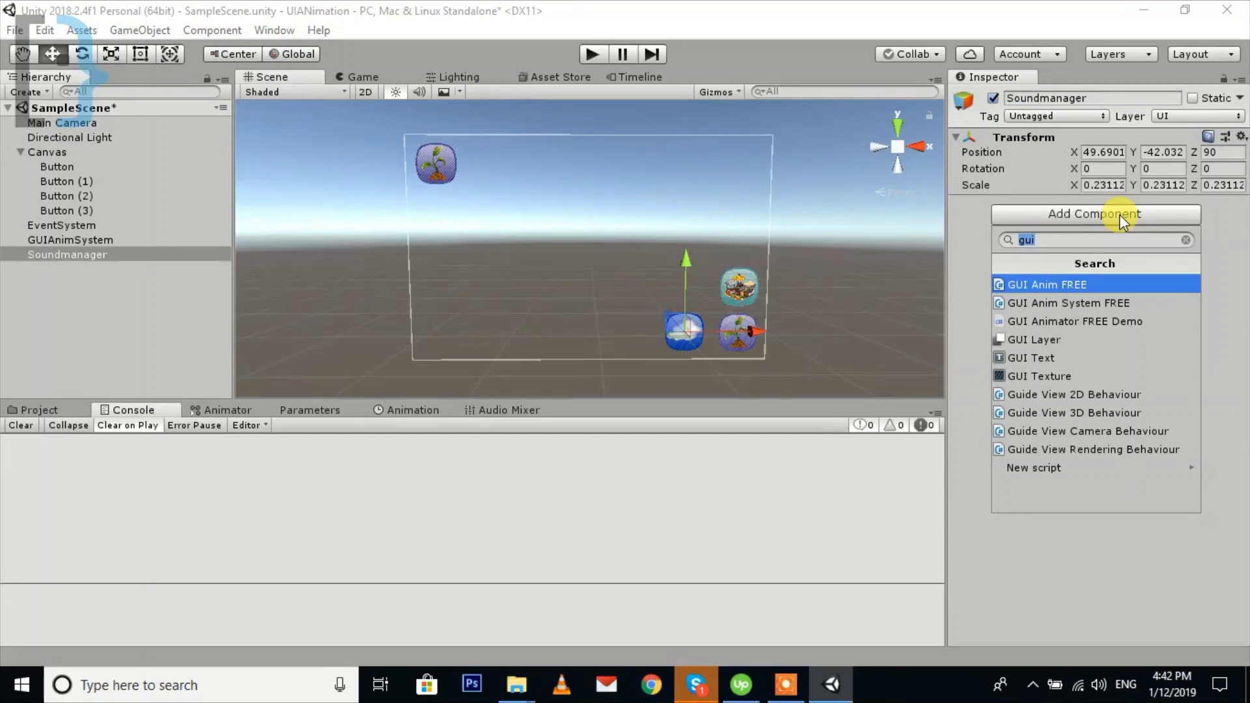
pyautogui.write('soundmanagereffects')
pyautogui.press('Return')
pyautogui.press('Return')
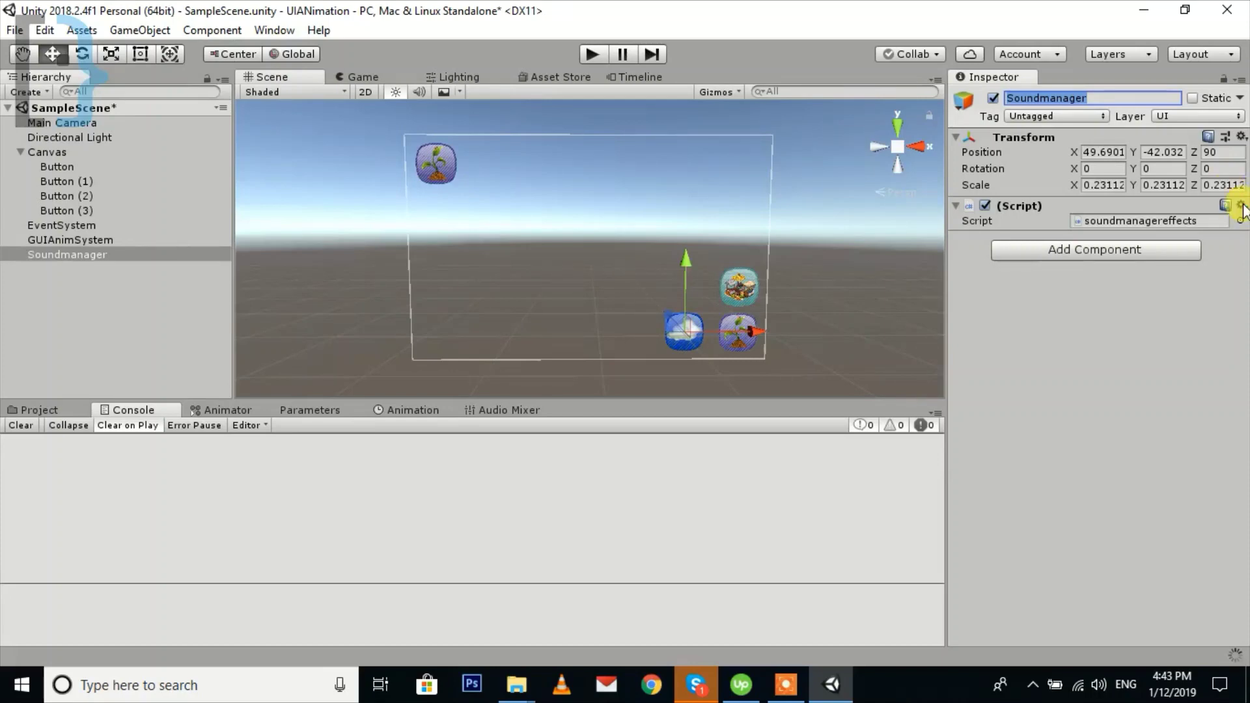
pyautogui.click(1241, 206)
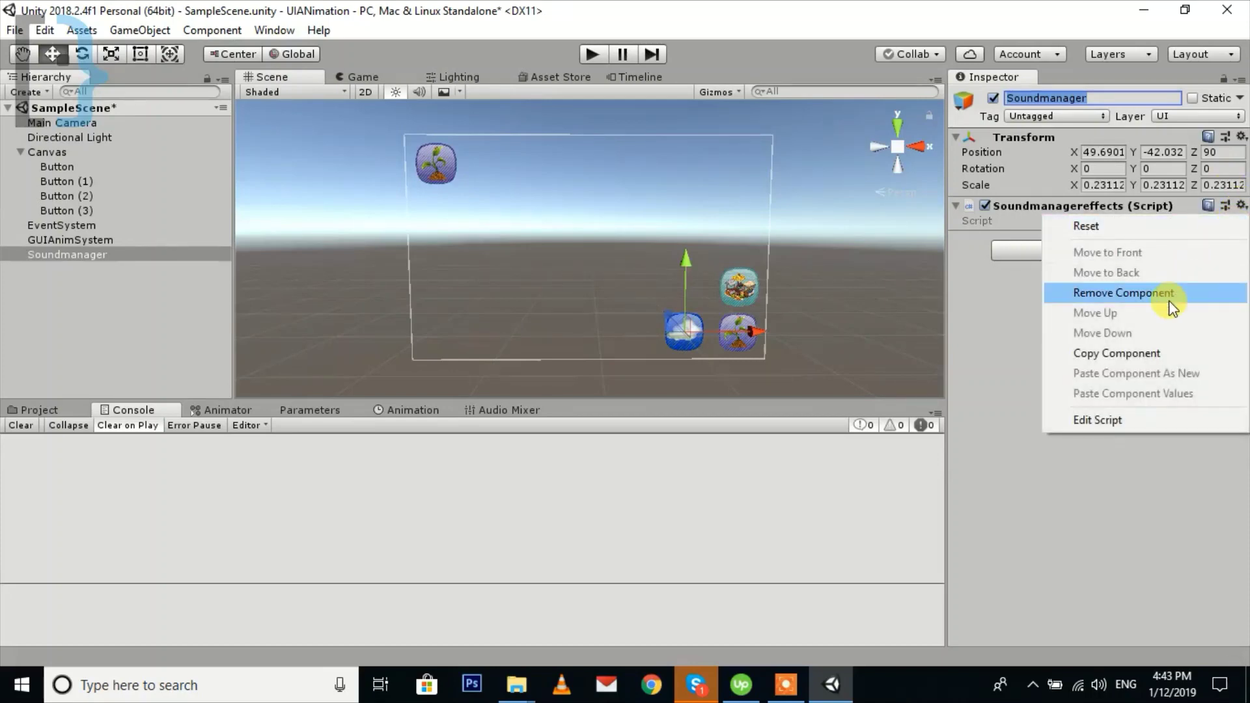
pyautogui.click(1123, 420)
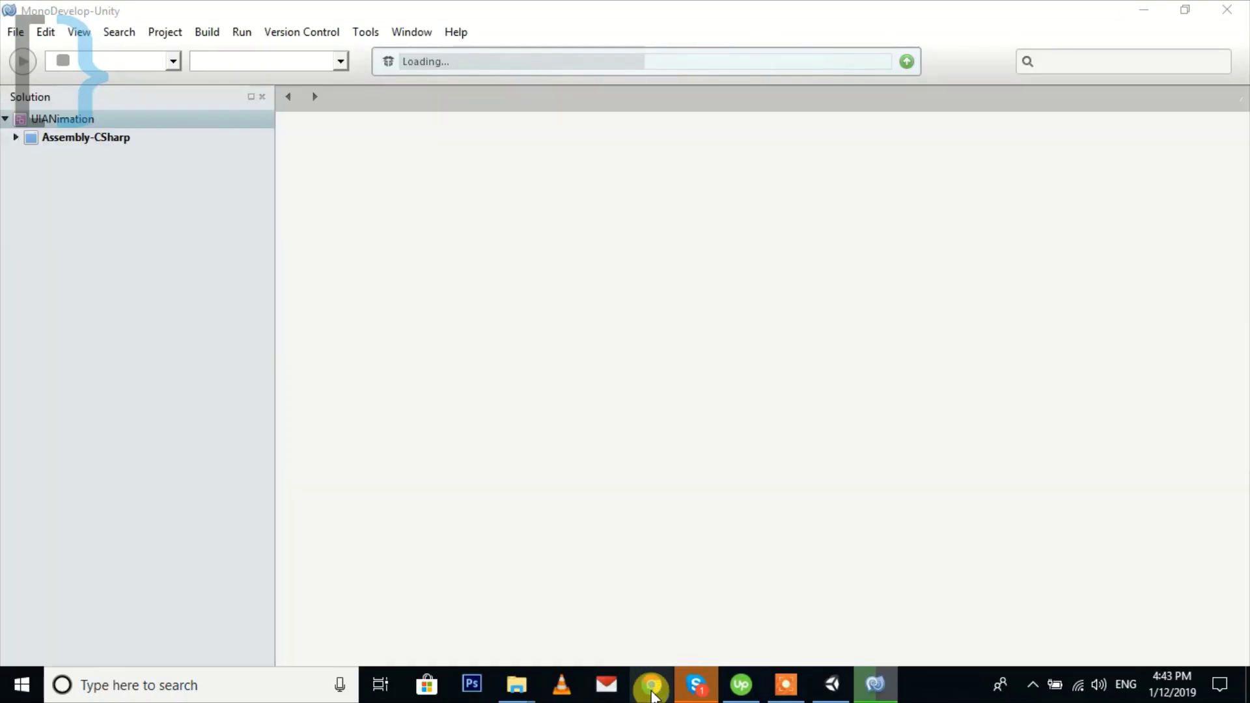
# Step: Switch to Chrome, go to zapsplat.com, and dismiss the offer to restore pages
pyautogui.click(653, 694)
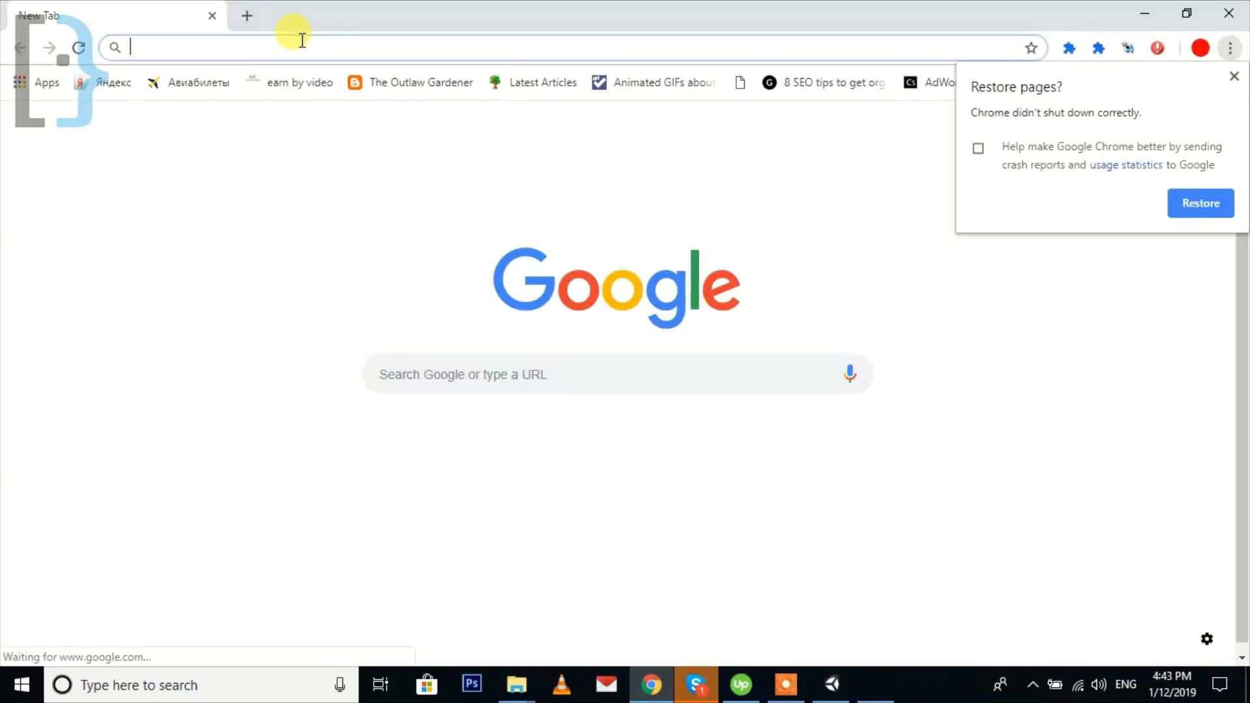
pyautogui.write('za')
pyautogui.press('Right')
pyautogui.press('BackSpace')
pyautogui.press('BackSpace')
pyautogui.press('BackSpace')
pyautogui.press('BackSpace')
pyautogui.press('BackSpace')
pyautogui.press('BackSpace')
pyautogui.press('BackSpace')
pyautogui.press('BackSpace')
pyautogui.press('BackSpace')
pyautogui.press('BackSpace')
pyautogui.press('BackSpace')
pyautogui.press('BackSpace')
pyautogui.press('BackSpace')
pyautogui.press('BackSpace')
pyautogui.press('BackSpace')
pyautogui.press('BackSpace')
pyautogui.press('BackSpace')
pyautogui.press('BackSpace')
pyautogui.press('BackSpace')
pyautogui.press('BackSpace')
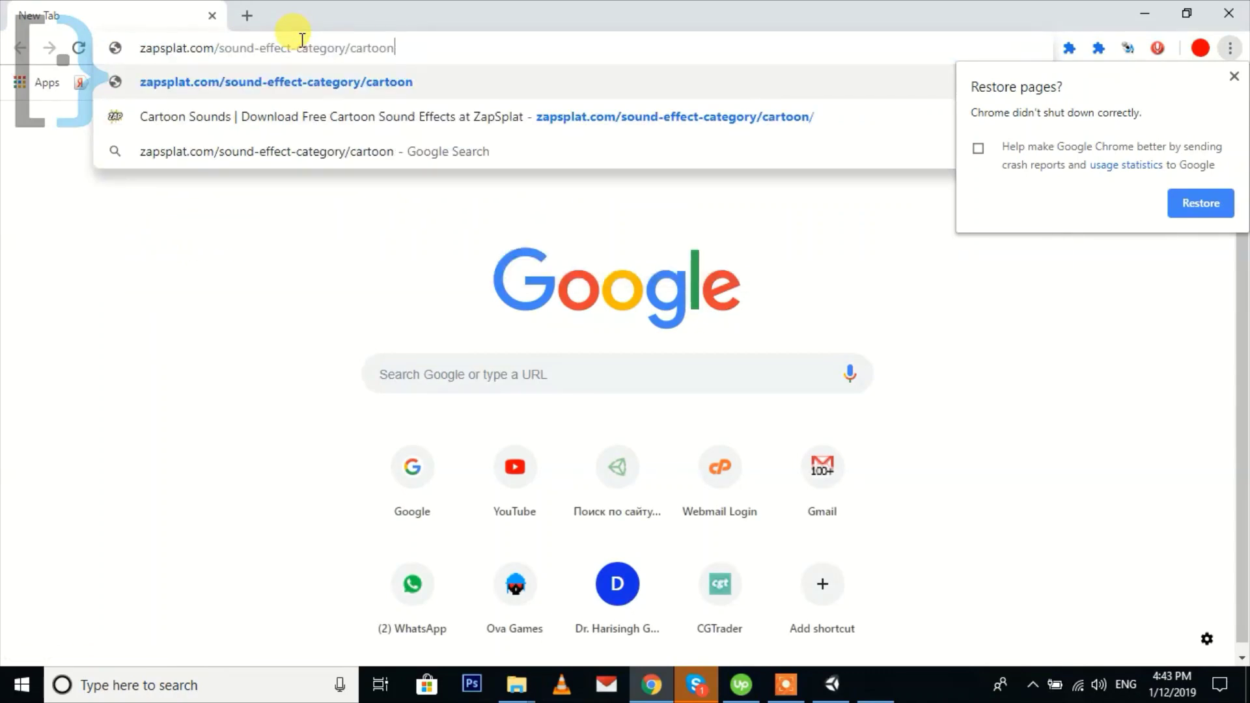
pyautogui.press('BackSpace')
pyautogui.press('BackSpace')
pyautogui.press('BackSpace')
pyautogui.press('Return')
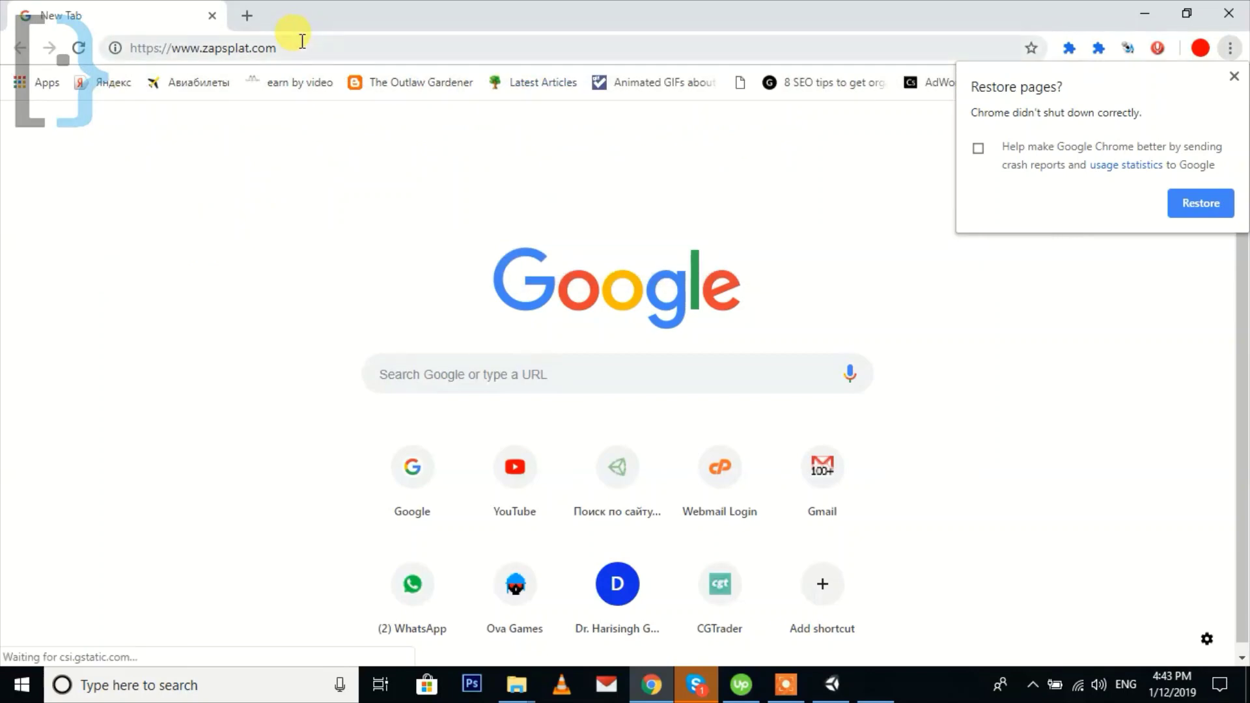
pyautogui.click(1234, 77)
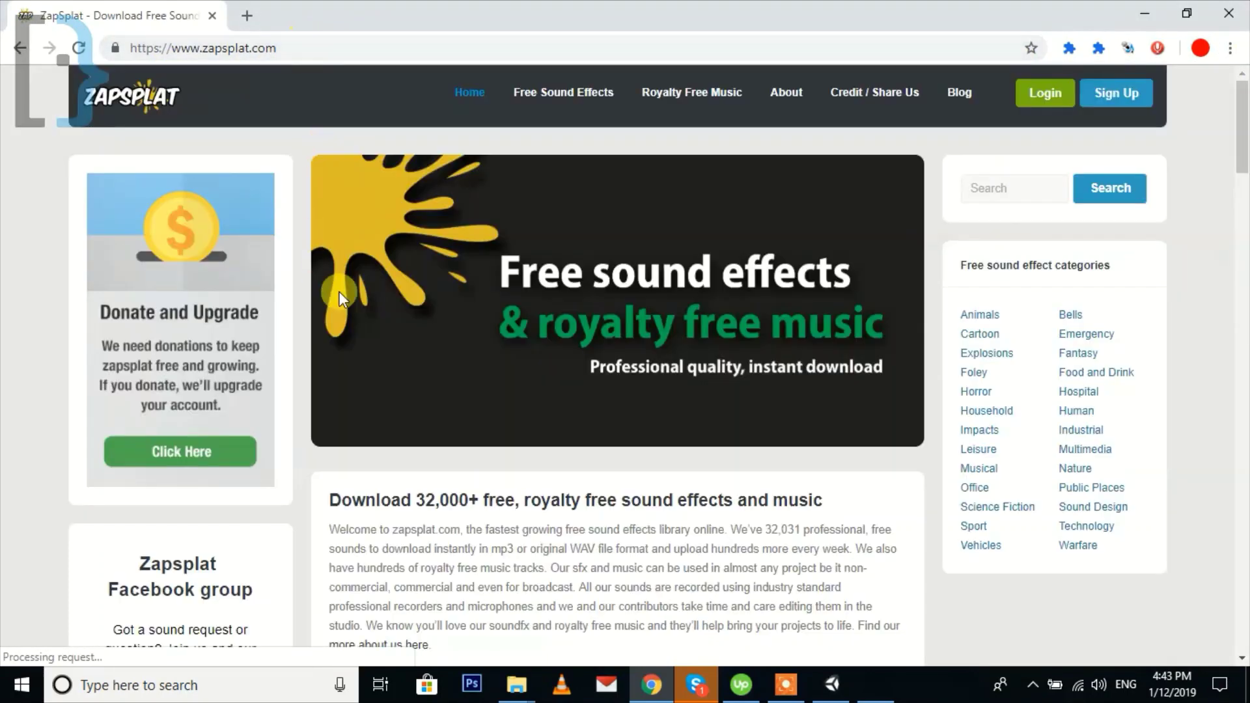
# Step: Log in to ZapSplat, check the soundmanagereffects script in MonoDevelop, and return to the ZapSplat page in Chrome
pyautogui.click(1045, 97)
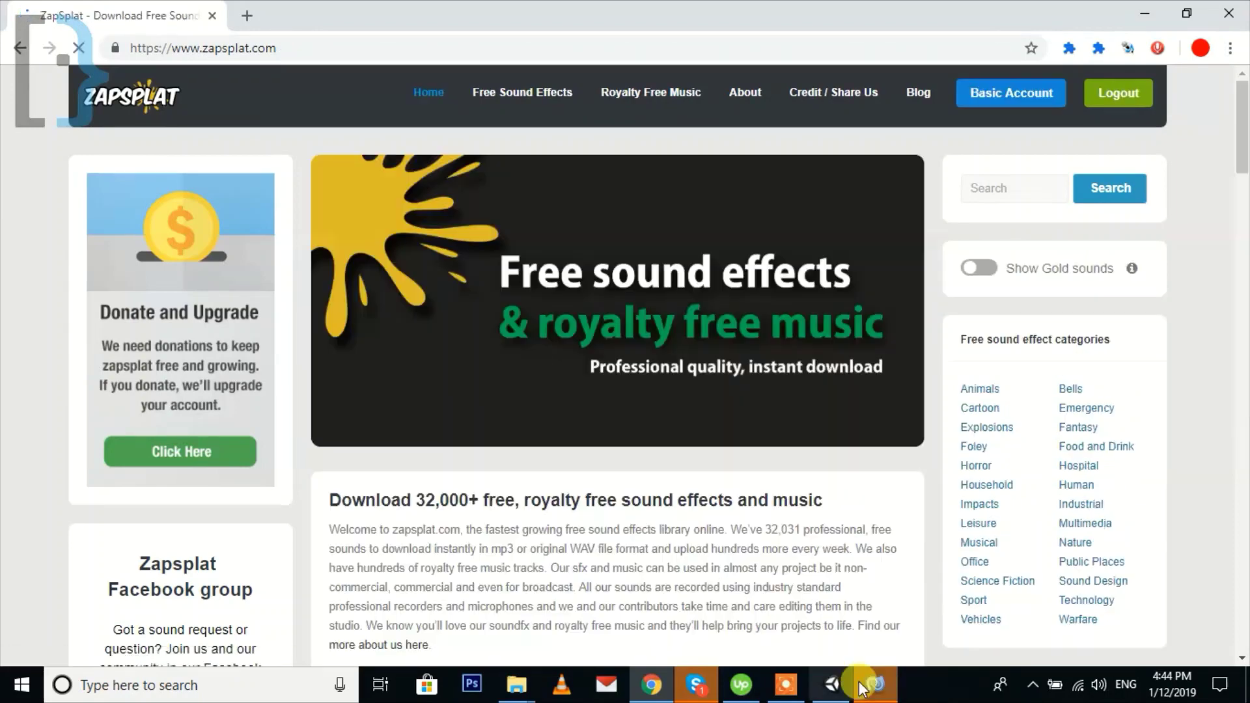
pyautogui.click(875, 684)
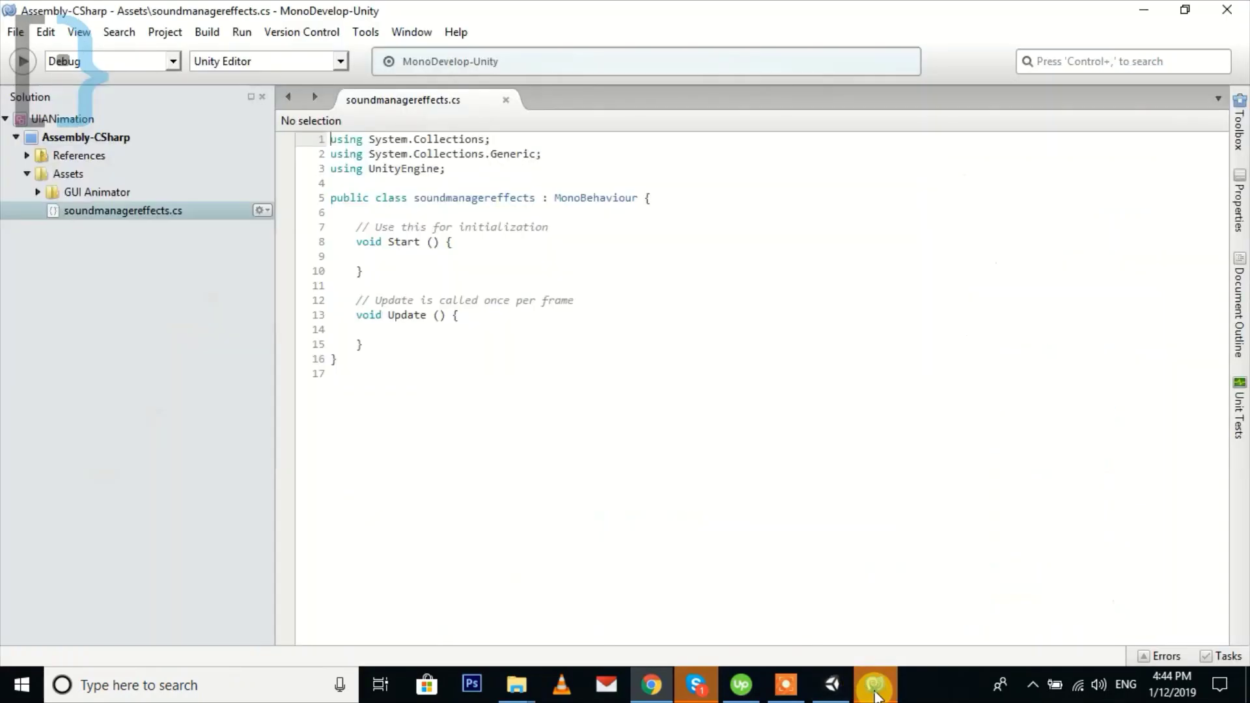
pyautogui.click(651, 684)
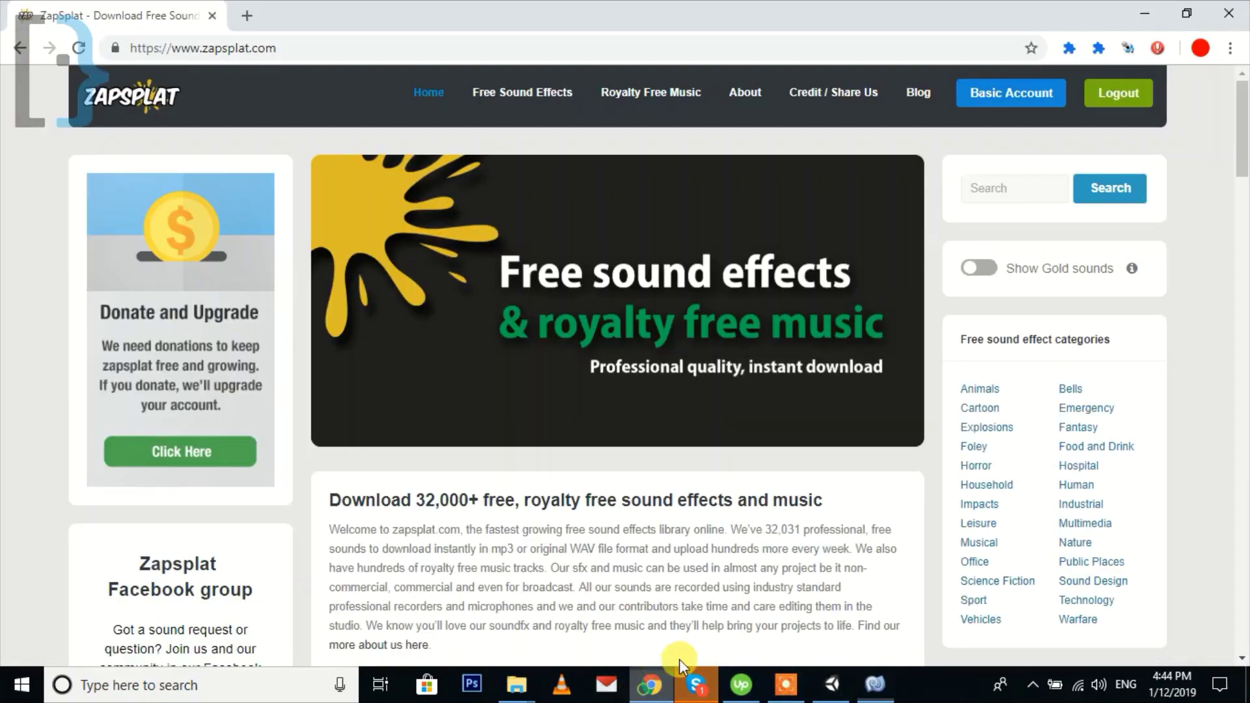
# Step: Search the ZapSplat library for "multimedia click"
pyautogui.scroll(-1, 682, 466)
pyautogui.scroll(-4, 725, 433)
pyautogui.scroll(5, 887, 358)
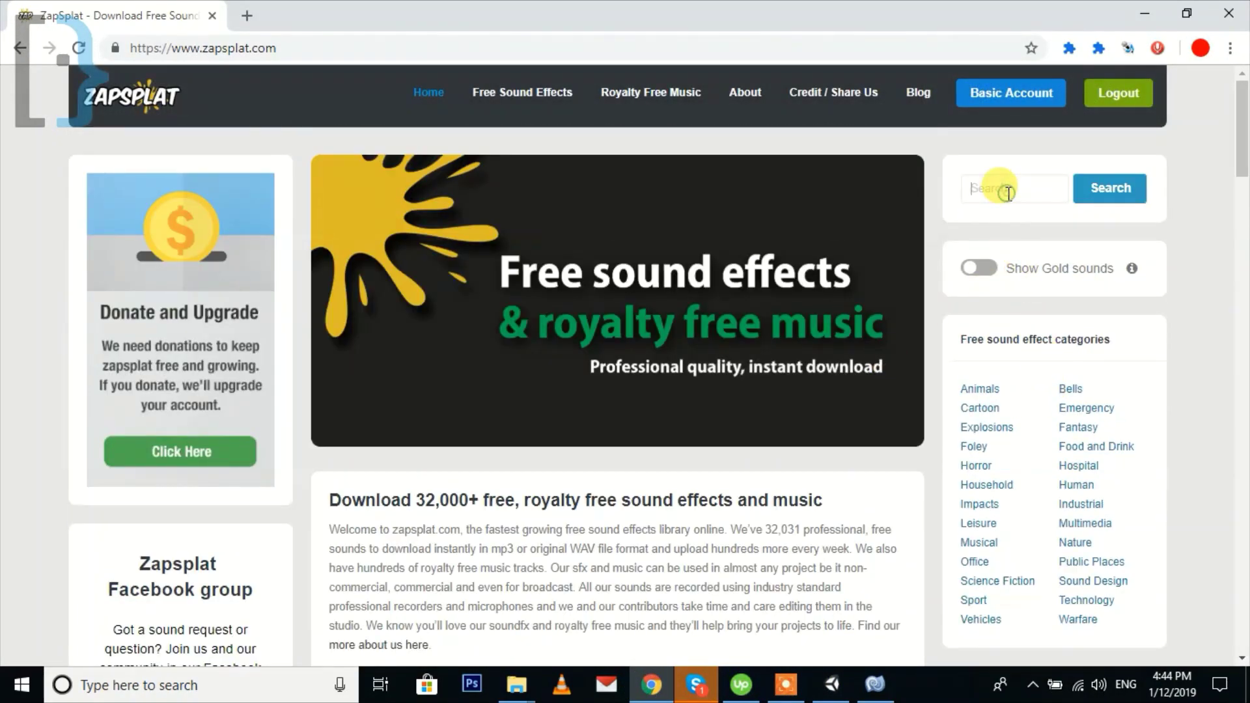
pyautogui.write('multimedia click')
pyautogui.press('Return')
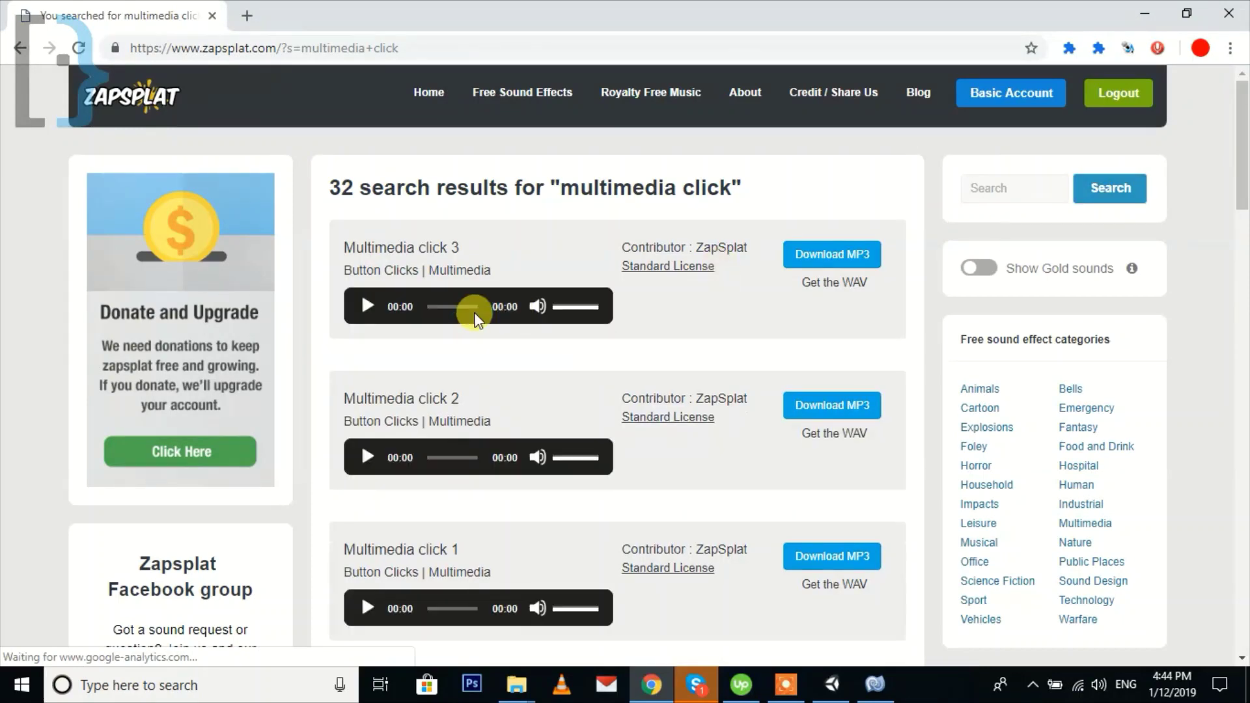
# Step: Listen to the Multimedia click 3 and Multimedia click 2 previews and download Multimedia click 3 as an MP3
pyautogui.click(365, 306)
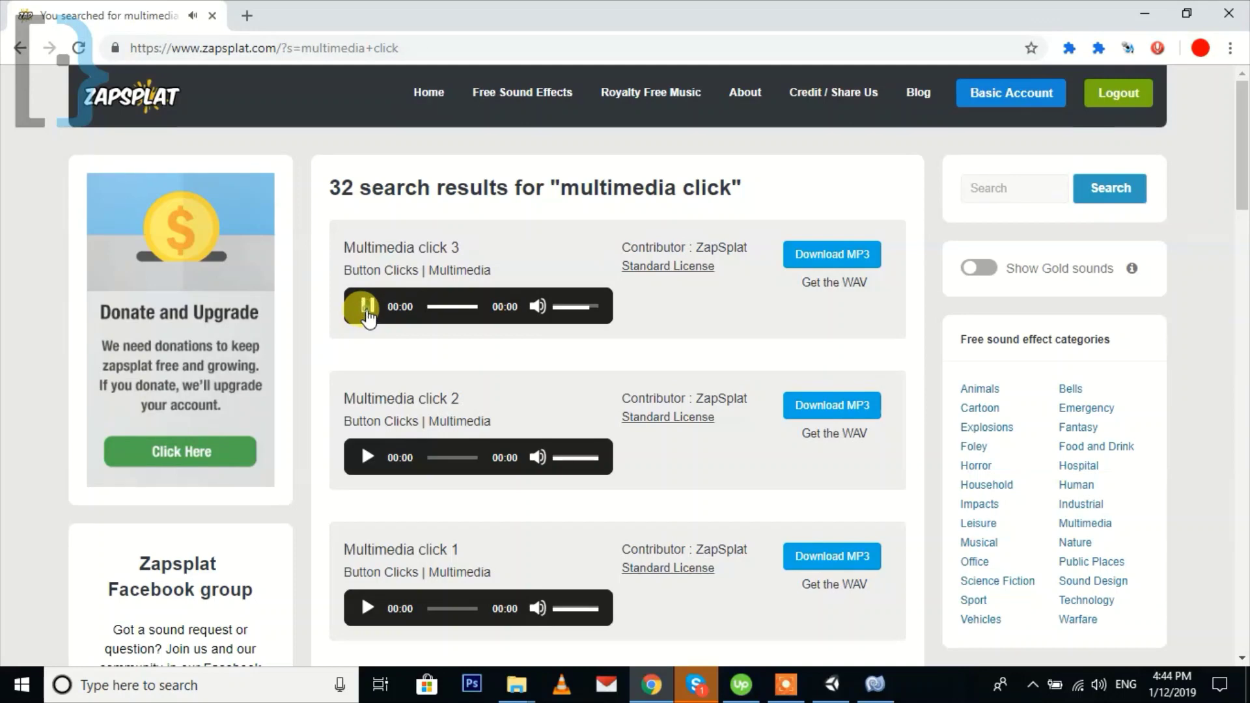
pyautogui.click(365, 457)
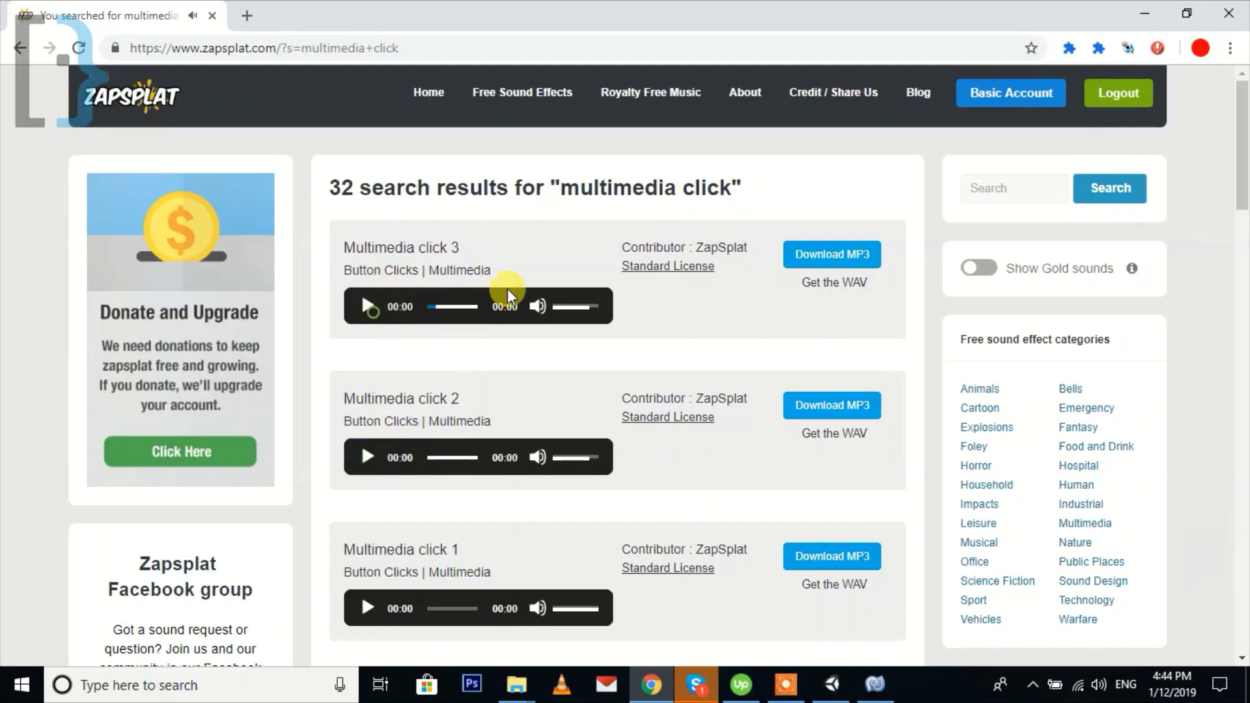
pyautogui.click(846, 254)
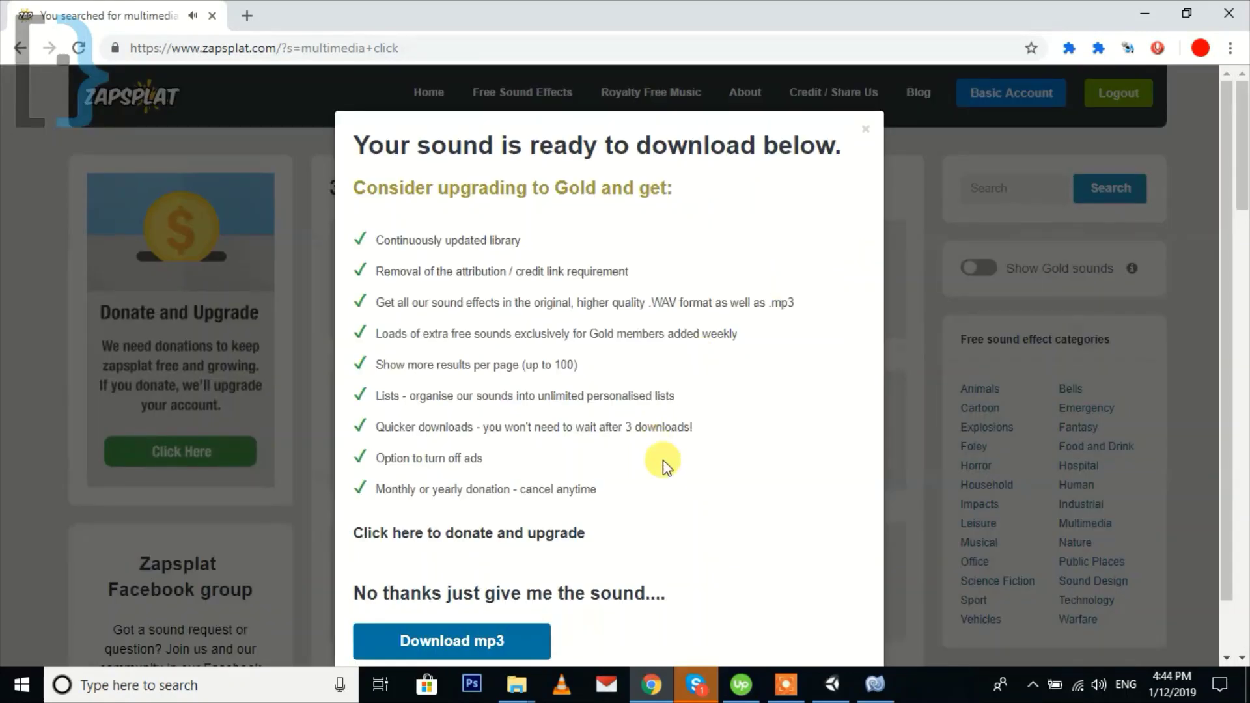
pyautogui.scroll(-1, 502, 553)
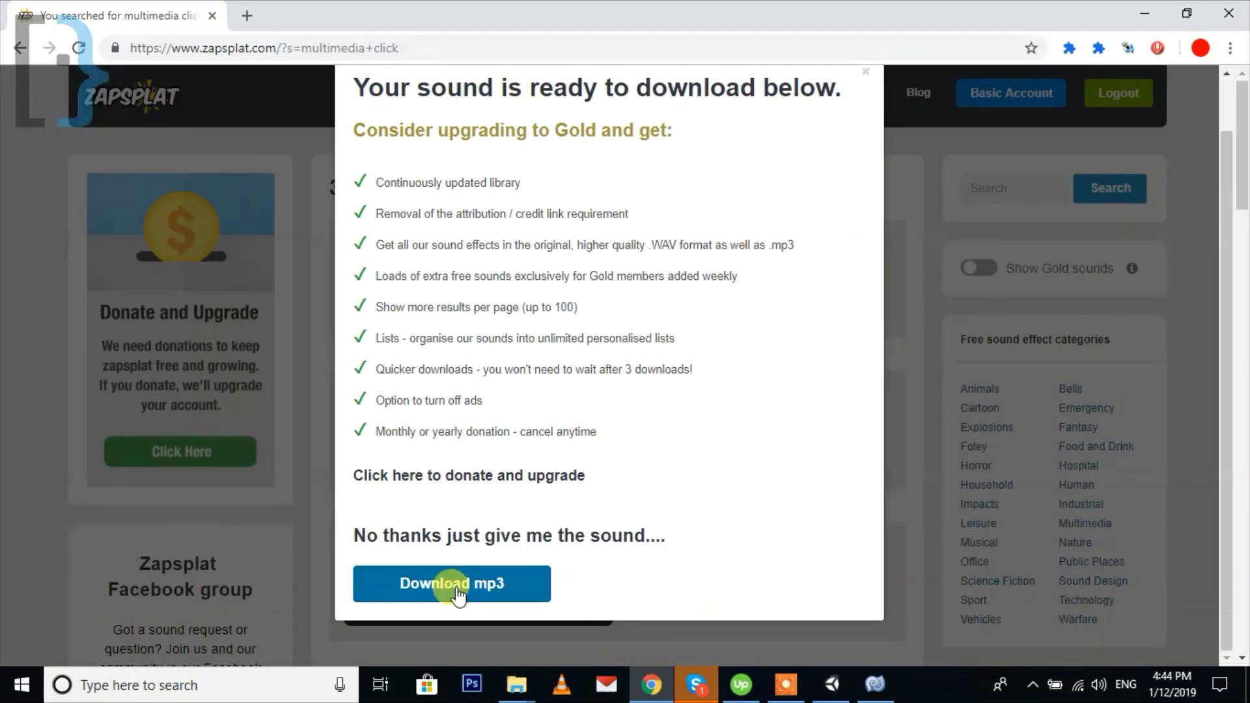
pyautogui.click(458, 589)
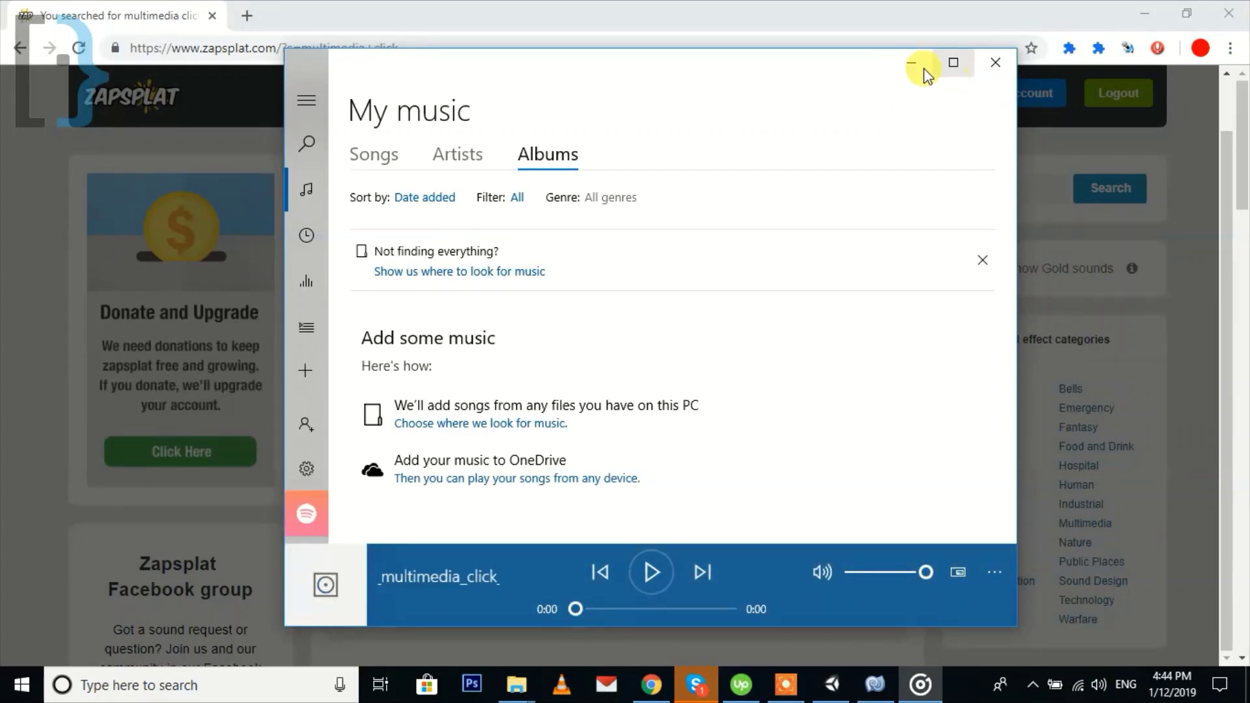
# Step: Check the track in the music player, close the player, and show zapsplat_multimedia_click_003_19369.mp3 in its folder from Chrome's downloads list
pyautogui.click(434, 576)
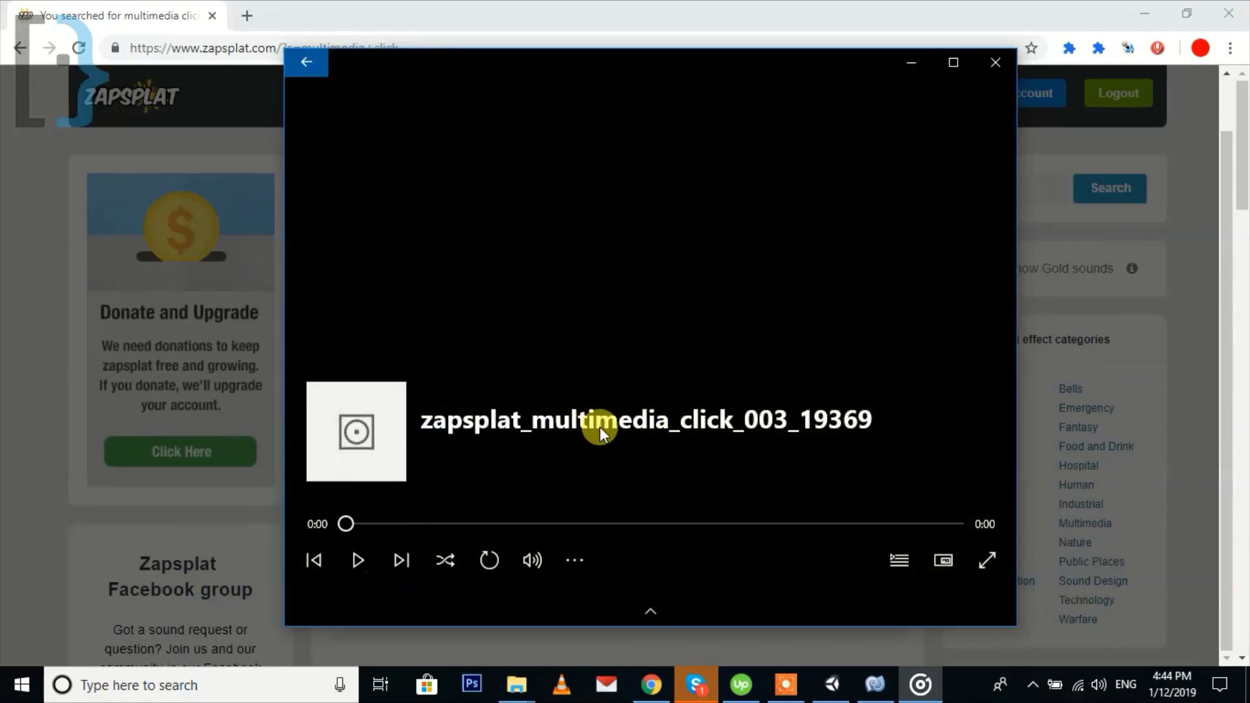
pyautogui.click(651, 615)
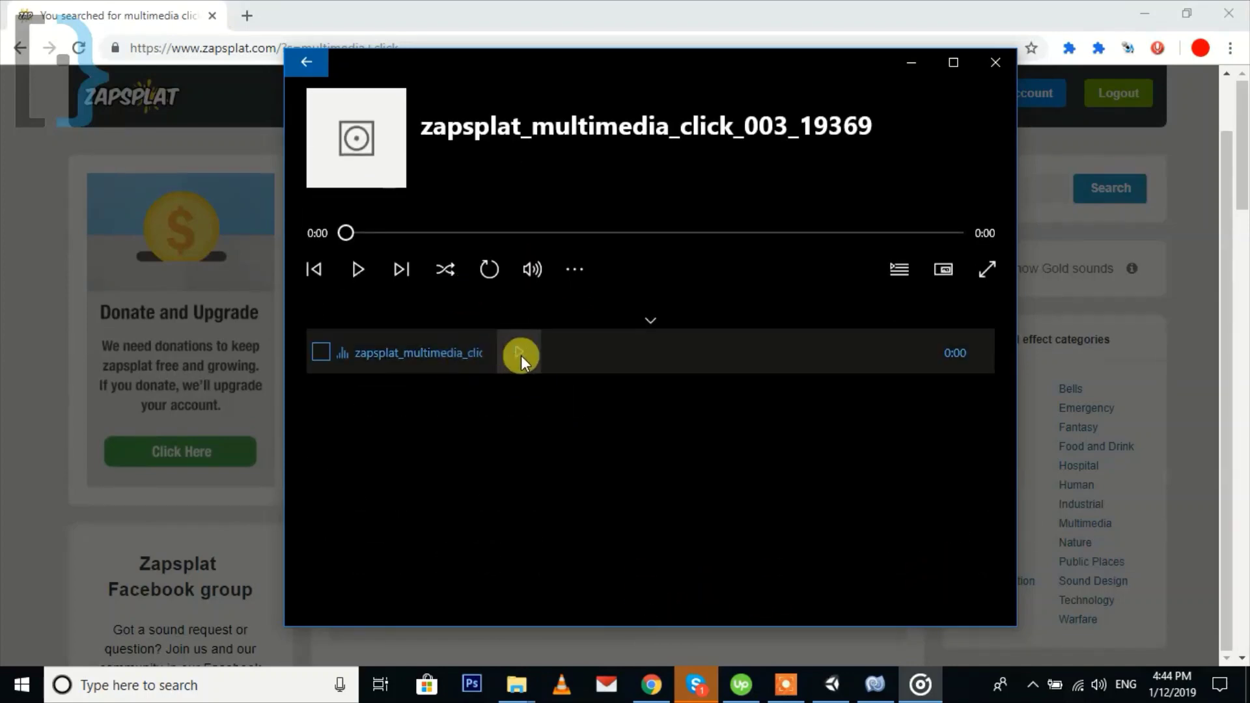
pyautogui.click(995, 61)
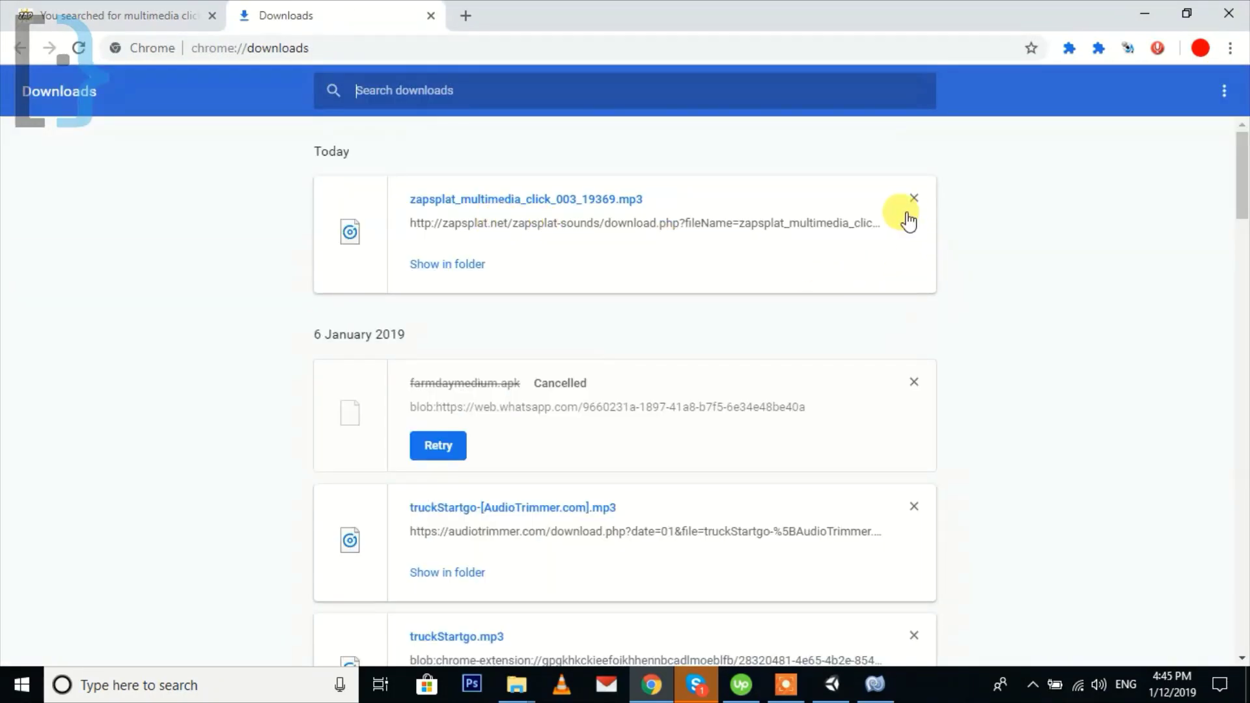
pyautogui.click(450, 265)
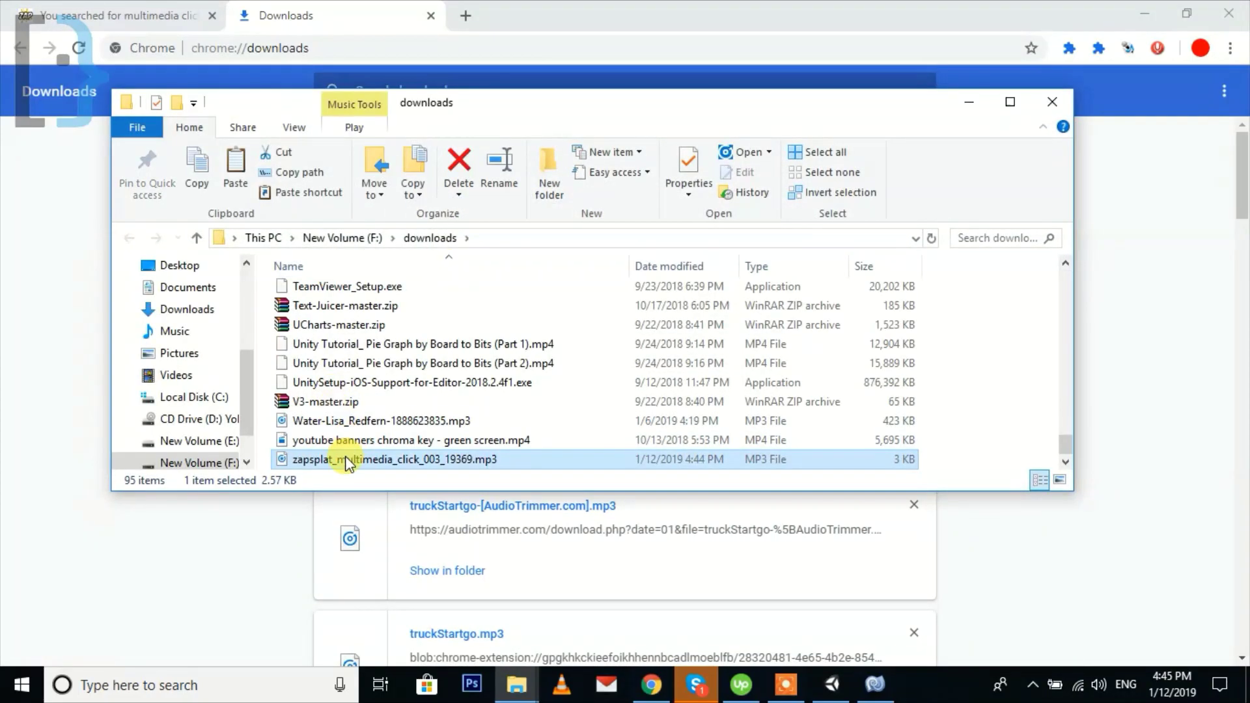
pyautogui.moveTo(347, 464); pyautogui.dragTo(56, 393)
# Step: In Unity, create a folder named AudioEffects inside Assets and open it
pyautogui.click(50, 409)
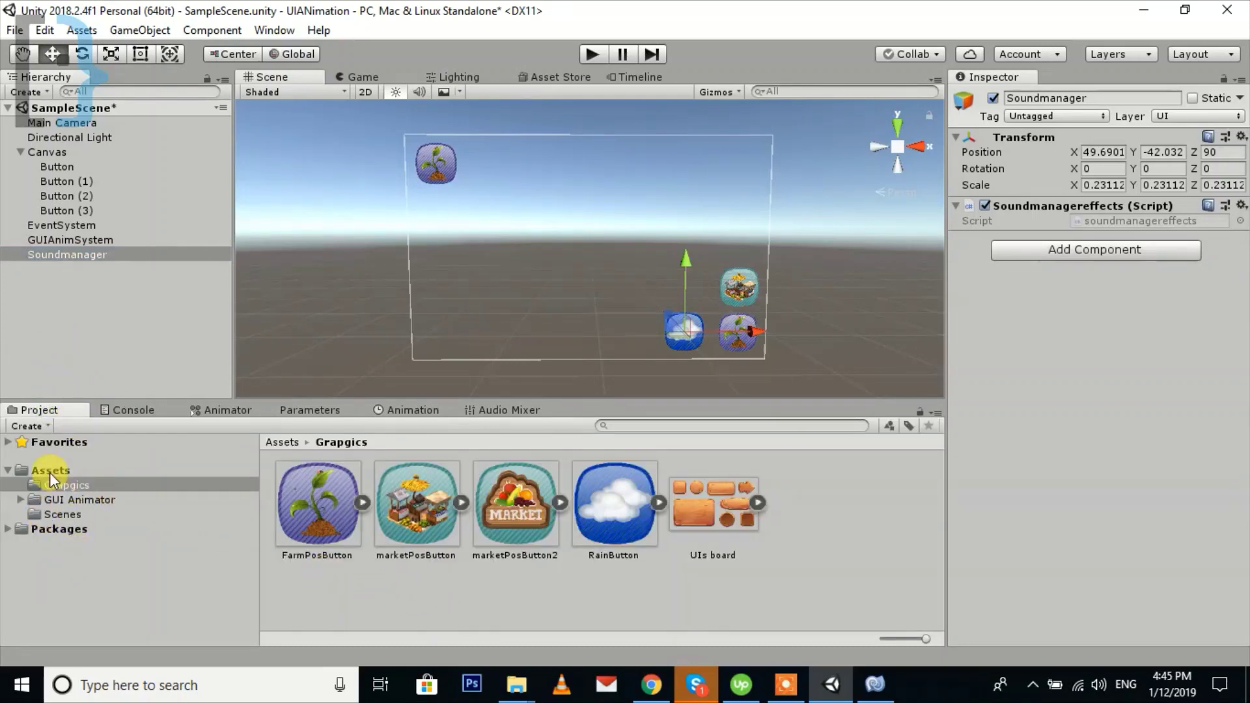
pyautogui.click(49, 472)
pyautogui.rightClick(434, 591)
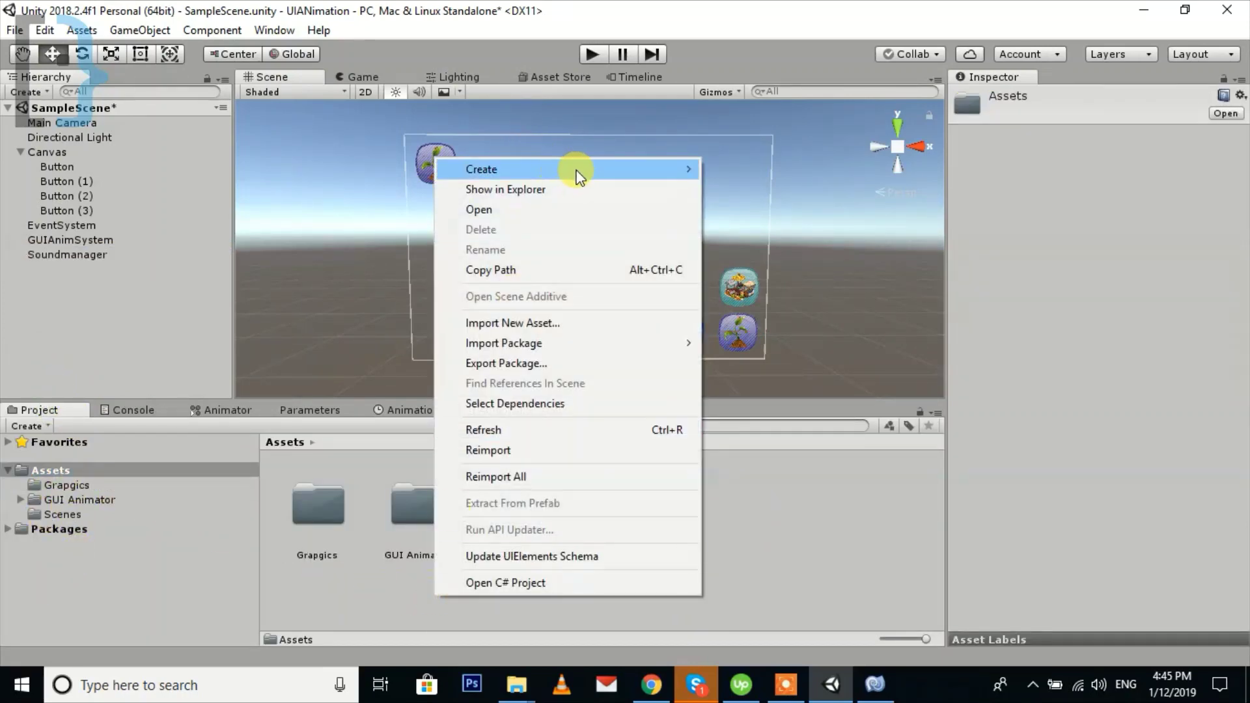
pyautogui.moveTo(577, 176)
pyautogui.click(760, 54)
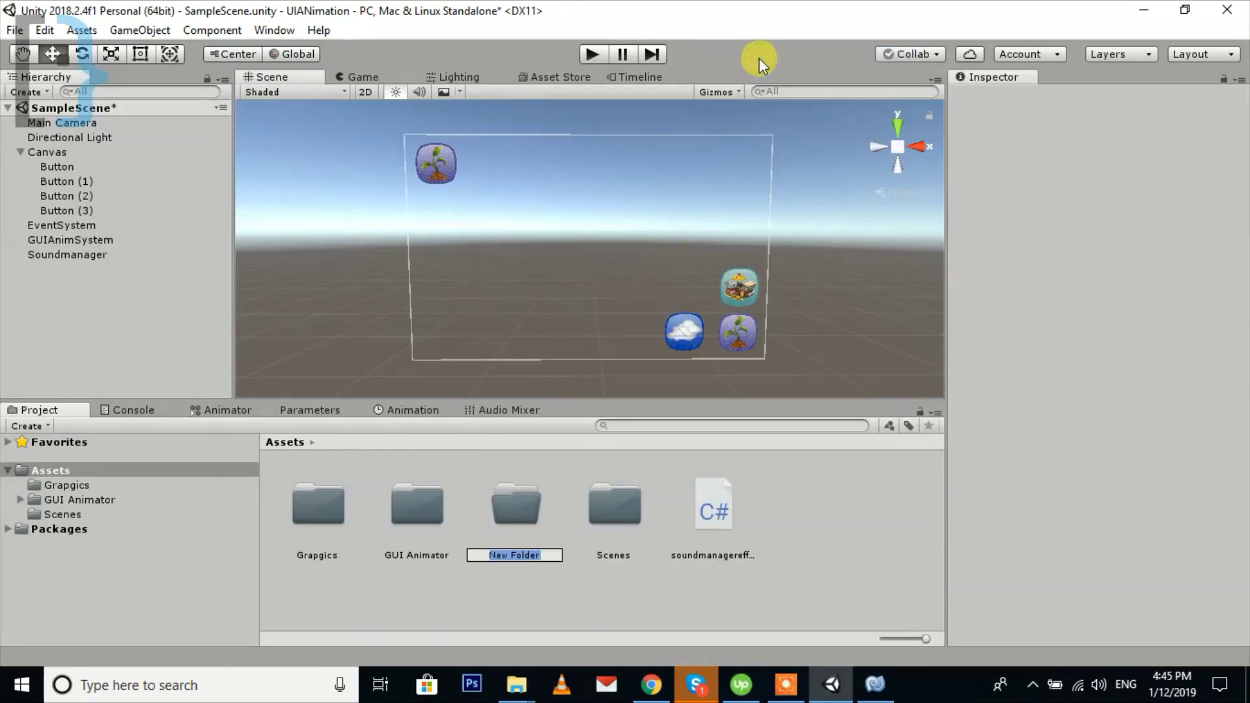
pyautogui.write('AudioEffects')
pyautogui.press('Return')
pyautogui.press('Return')
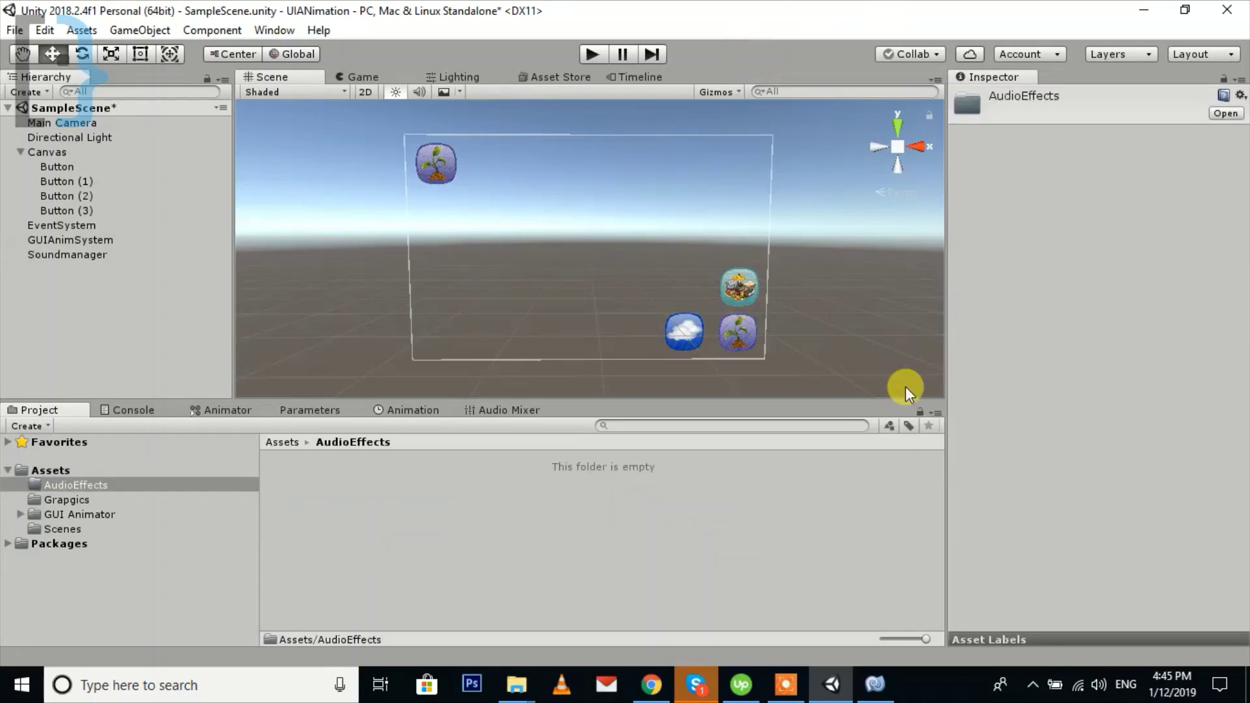
# Step: Close the extra Desktop windows in File Explorer and bring the downloads folder window to the front
pyautogui.moveTo(522, 666)
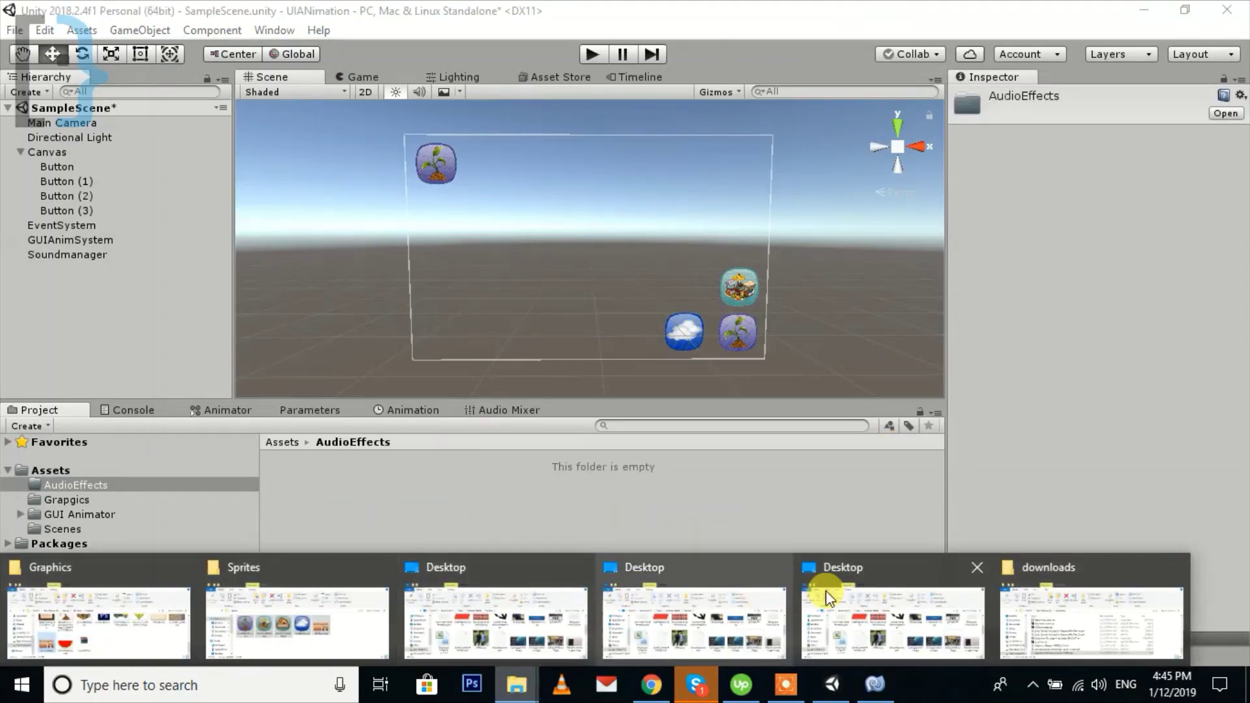
pyautogui.click(580, 568)
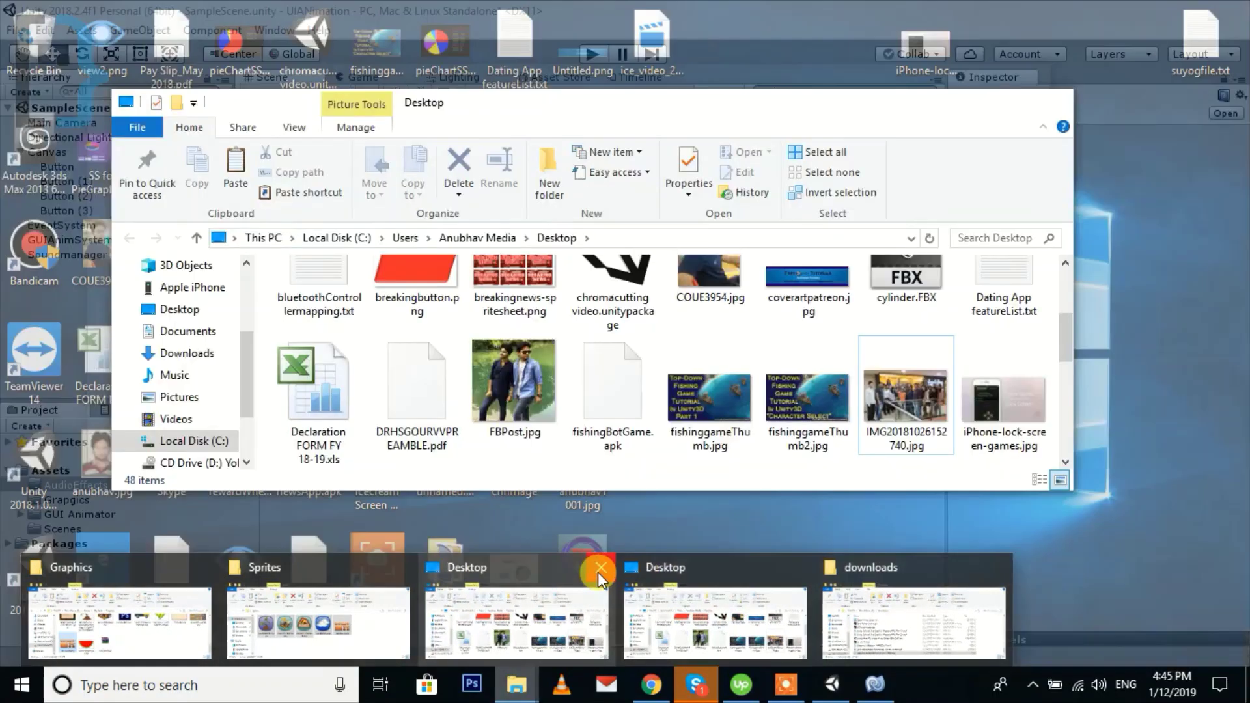
pyautogui.click(597, 572)
pyautogui.click(692, 570)
pyautogui.click(605, 572)
pyautogui.click(573, 573)
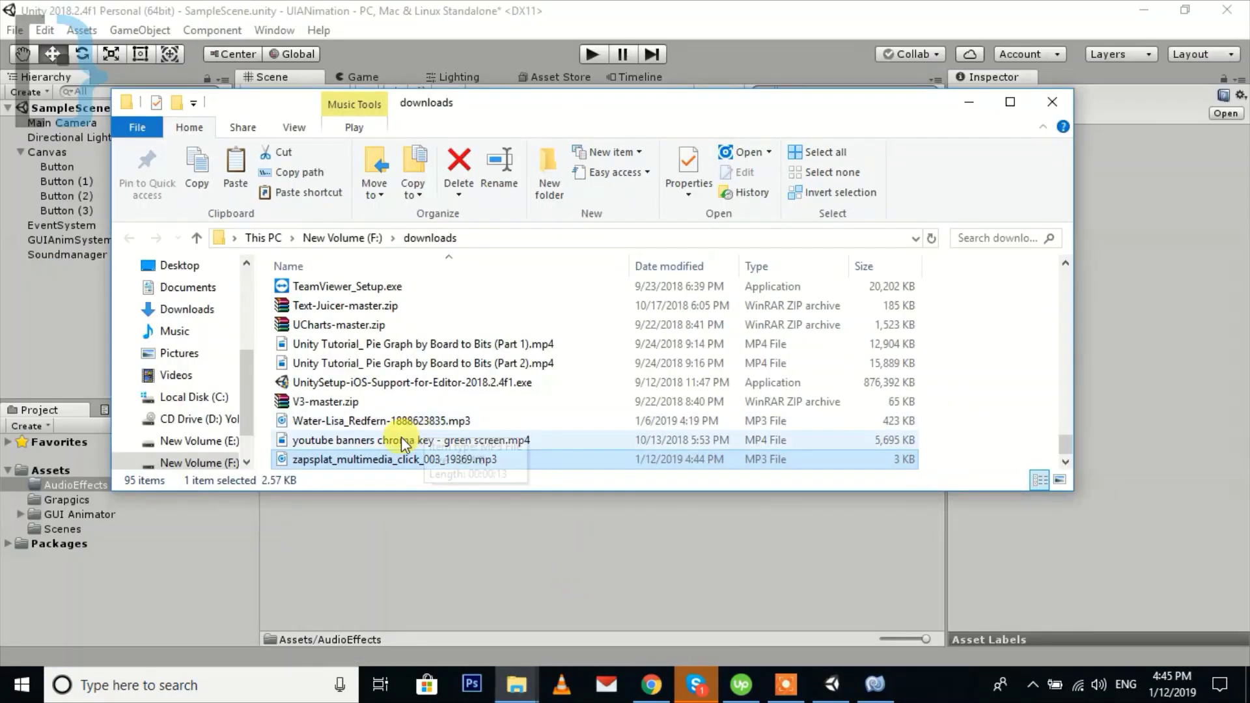
# Step: Import zapsplat_multimedia_click_003_19369.mp3 from the downloads folder into Unity's AudioEffects folder and select the Soundmanager object
pyautogui.moveTo(376, 467); pyautogui.dragTo(602, 548)
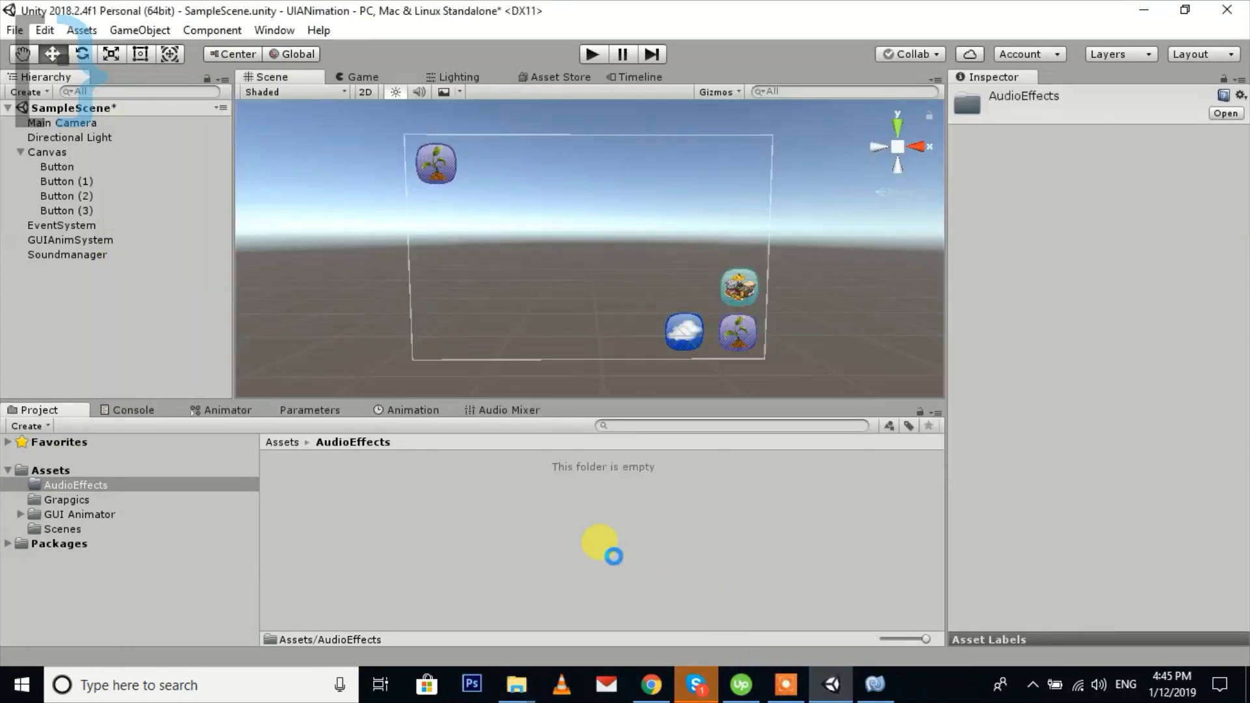
pyautogui.click(351, 486)
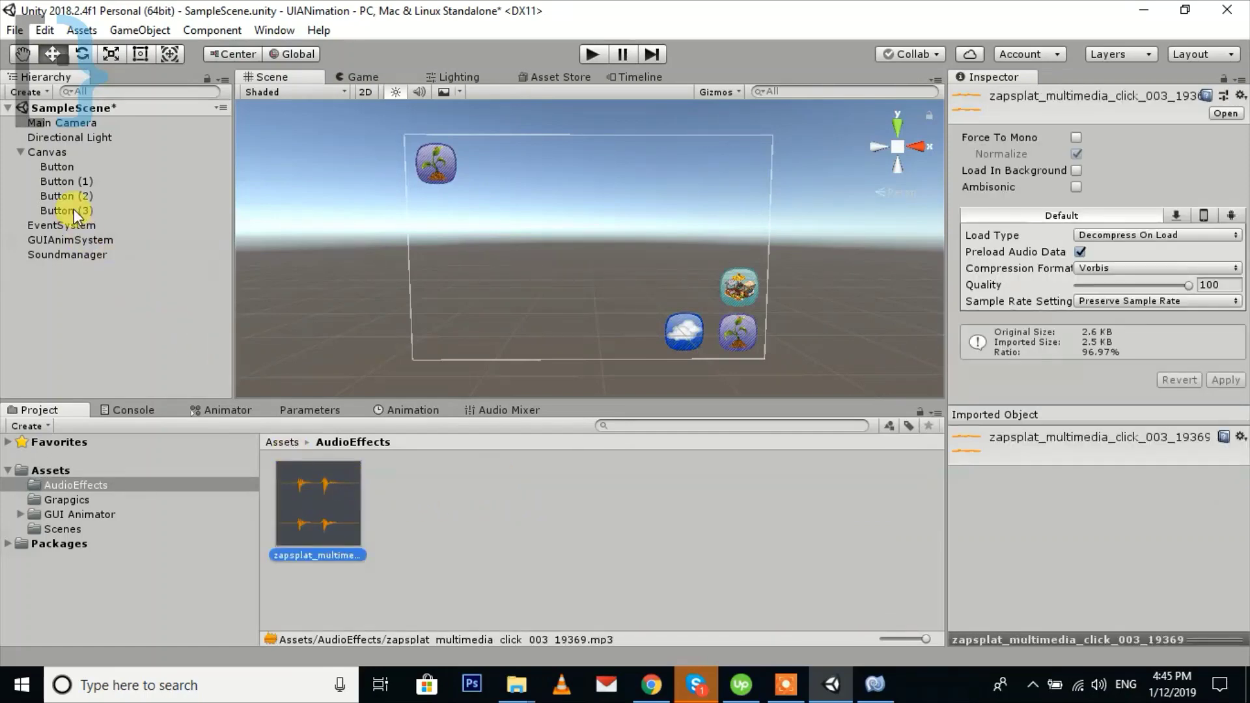
pyautogui.click(62, 255)
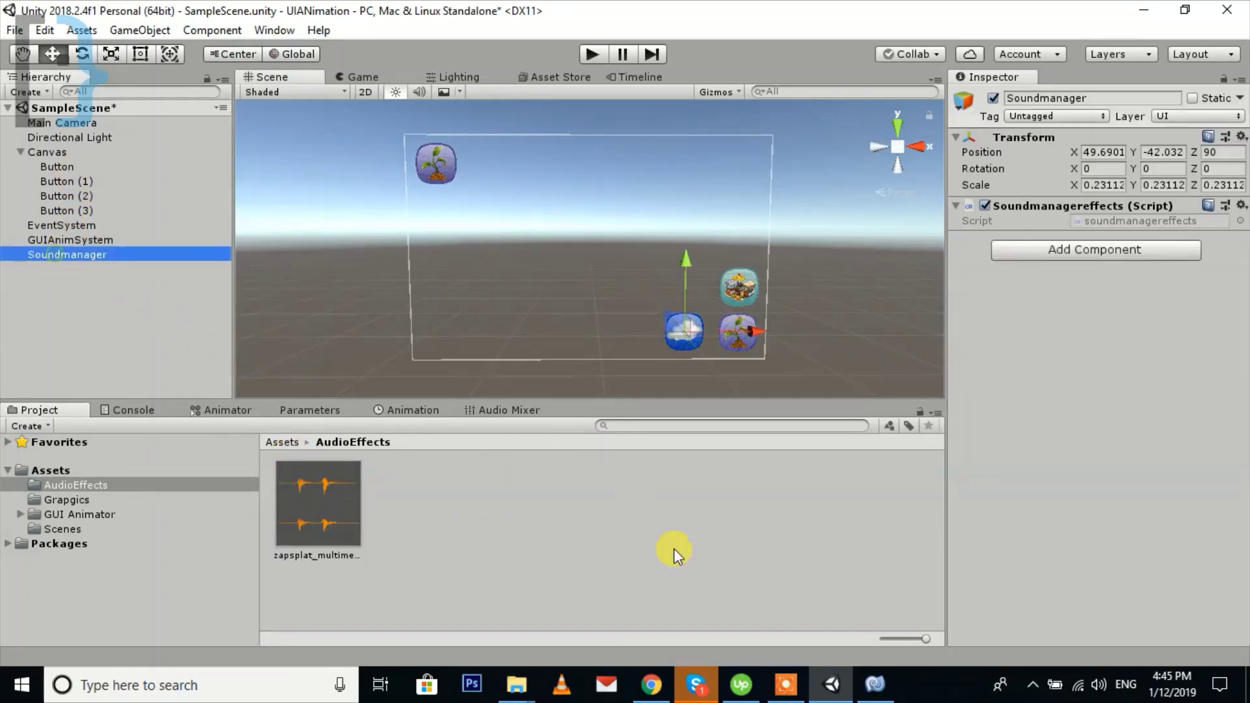
# Step: Switch to MonoDevelop and declare an AudioSource field named Asrc at the start of the soundmanagereffects class
pyautogui.click(875, 684)
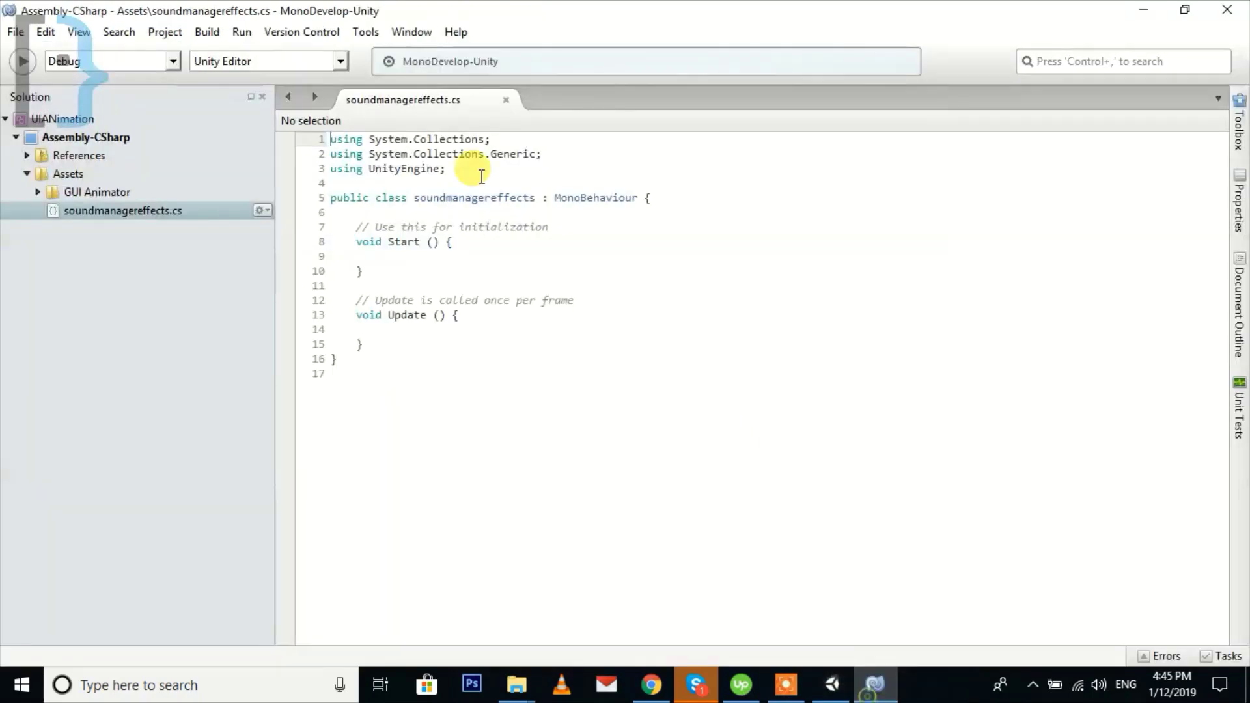
pyautogui.click(357, 214)
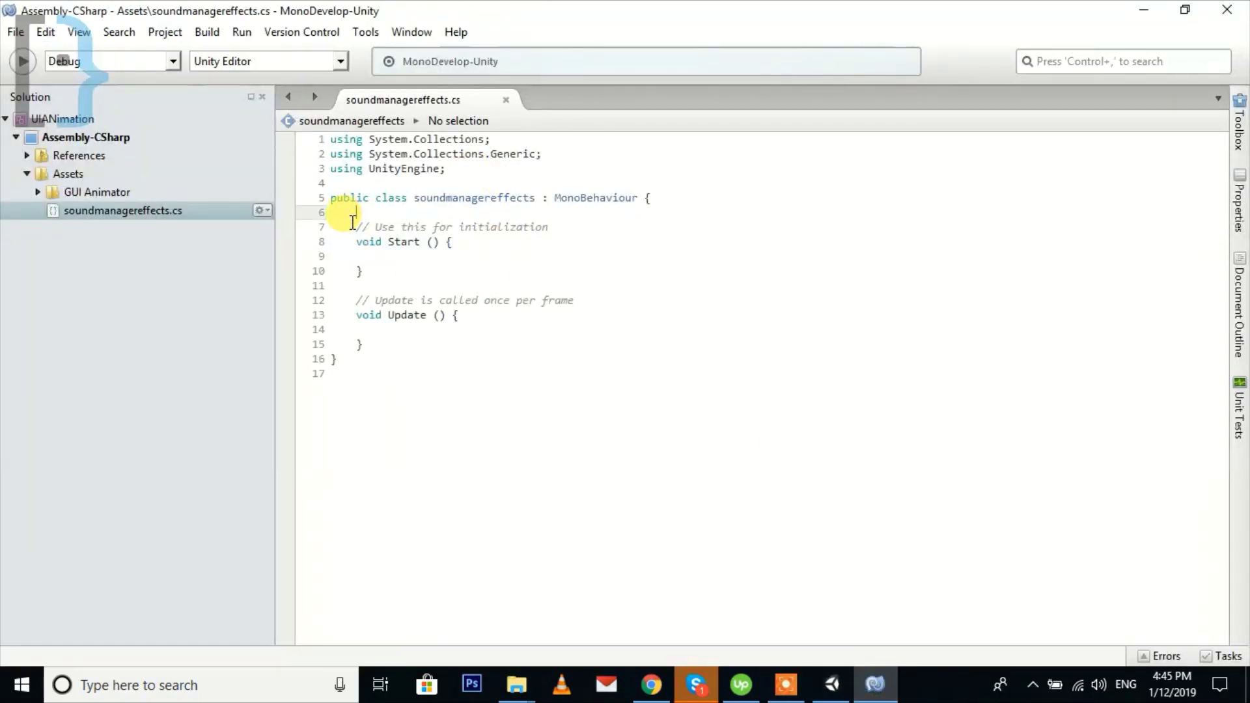
pyautogui.press('Return')
pyautogui.press('Return')
pyautogui.press('Return')
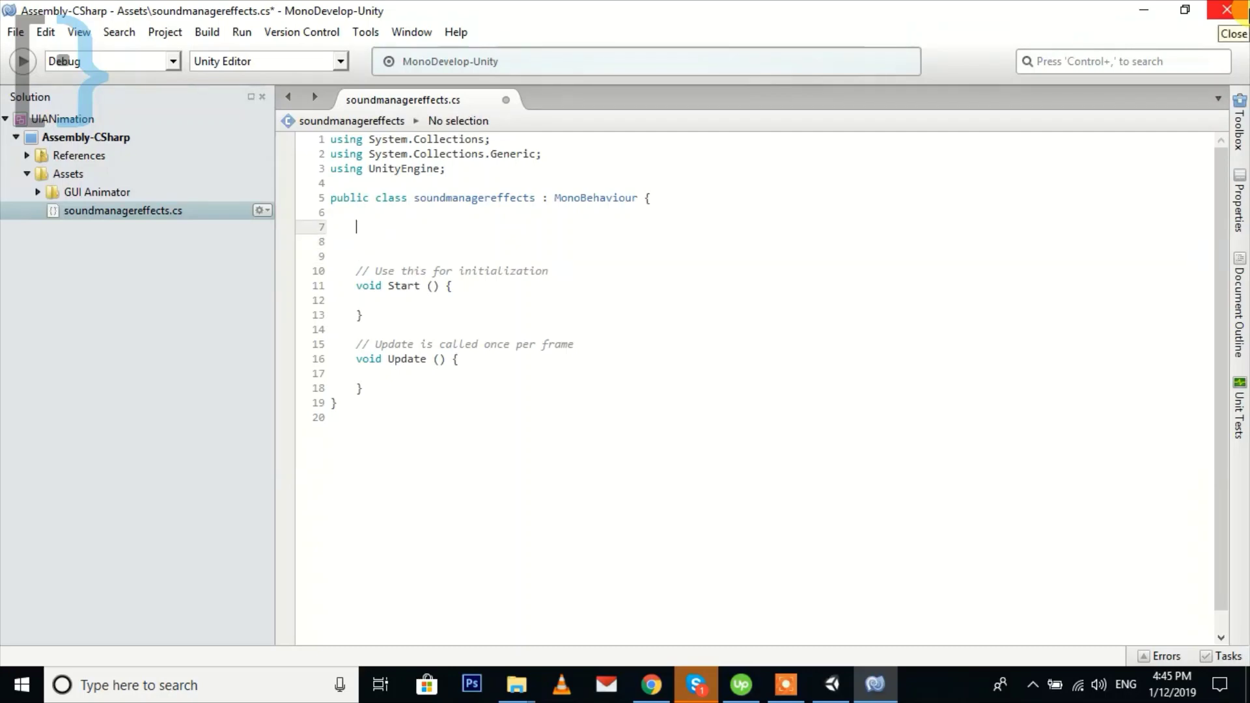
pyautogui.write('Audio')
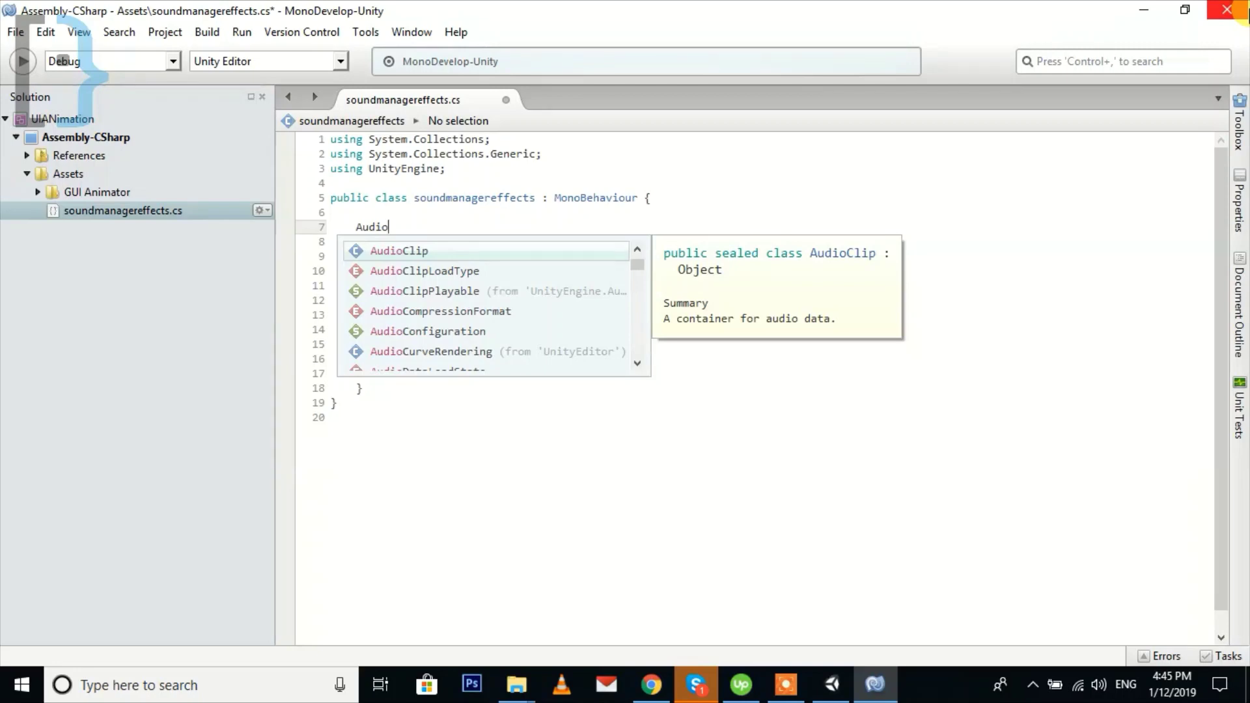
pyautogui.write('Sou')
pyautogui.press('Return')
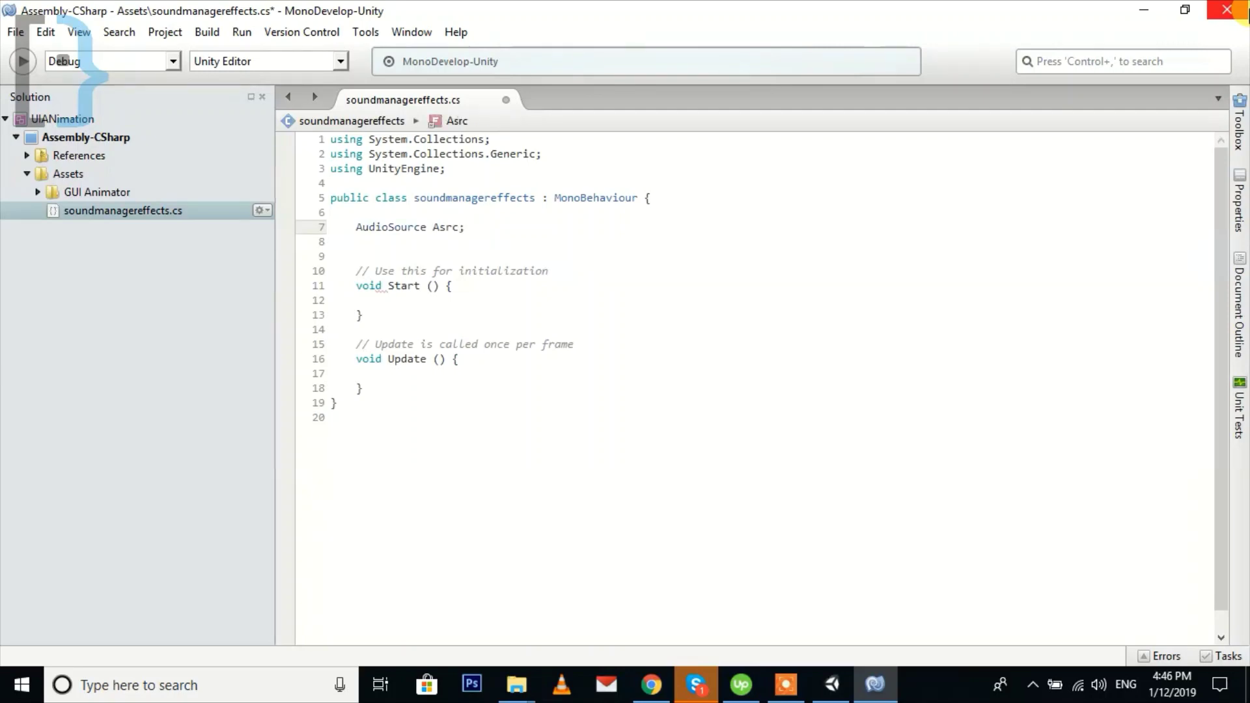
# Step: Declare a public AudioClip field named buttonclick below the Asrc declaration
pyautogui.press('Down')
pyautogui.press('Return')
pyautogui.press('Up')
pyautogui.press('Return')
pyautogui.write('pubnlic a')
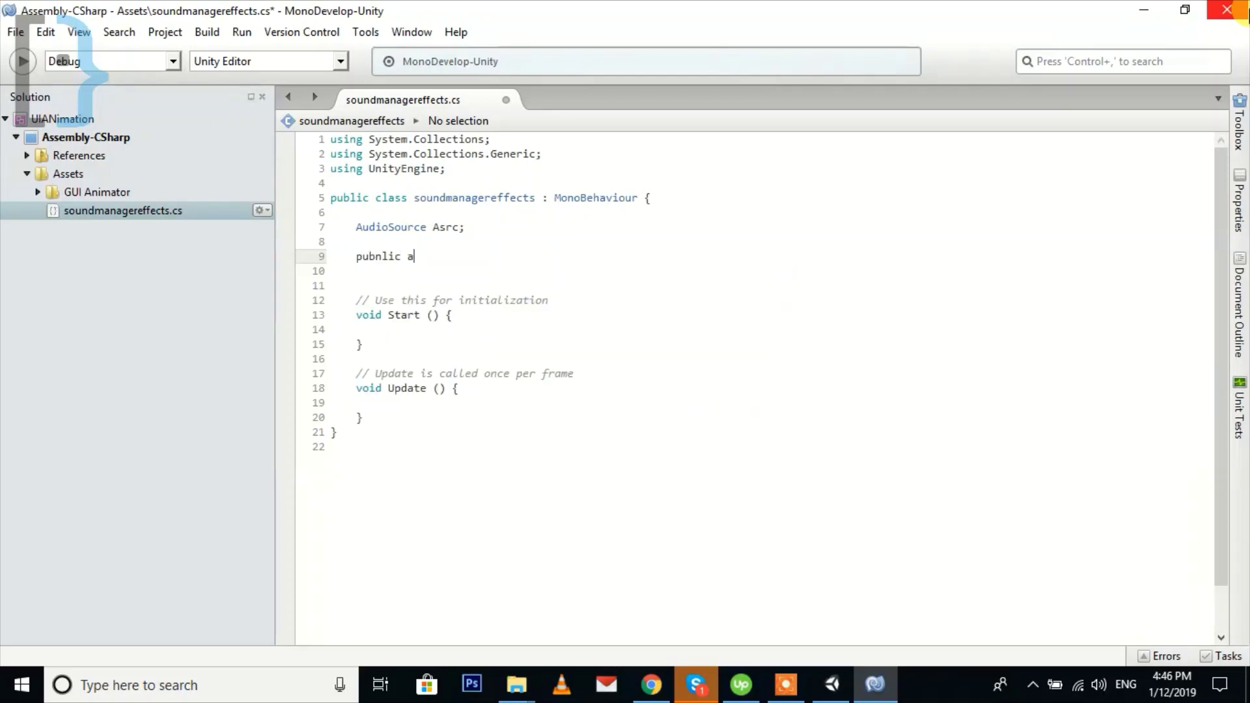
pyautogui.write('udio')
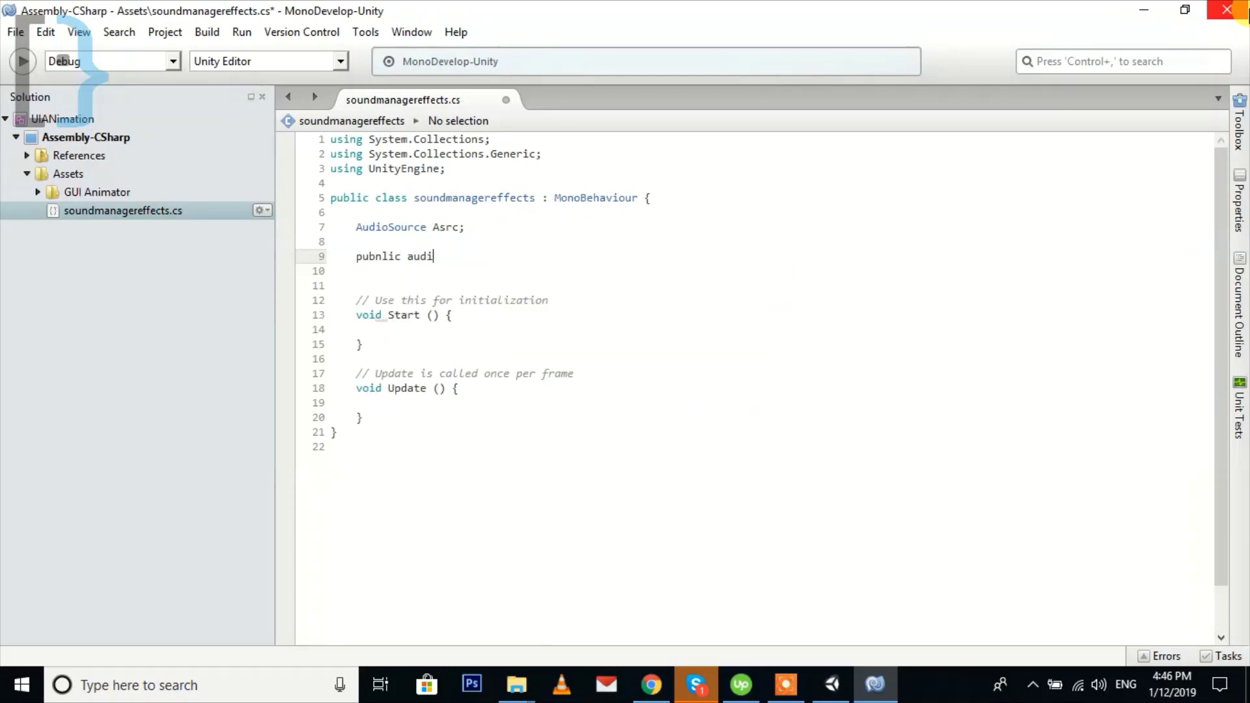
pyautogui.press('BackSpace')
pyautogui.press('BackSpace')
pyautogui.press('BackSpace')
pyautogui.press('BackSpace')
pyautogui.press('BackSpace')
pyautogui.press('BackSpace')
pyautogui.press('BackSpace')
pyautogui.press('BackSpace')
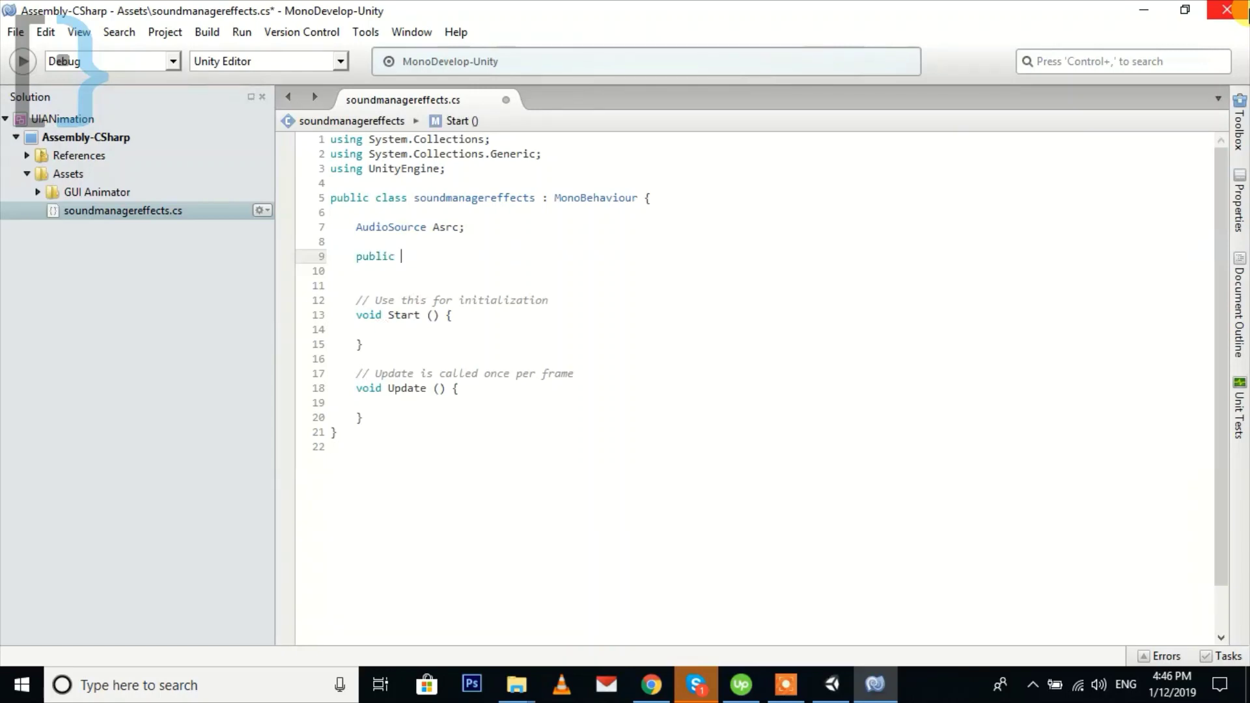
pyautogui.write('audiocli')
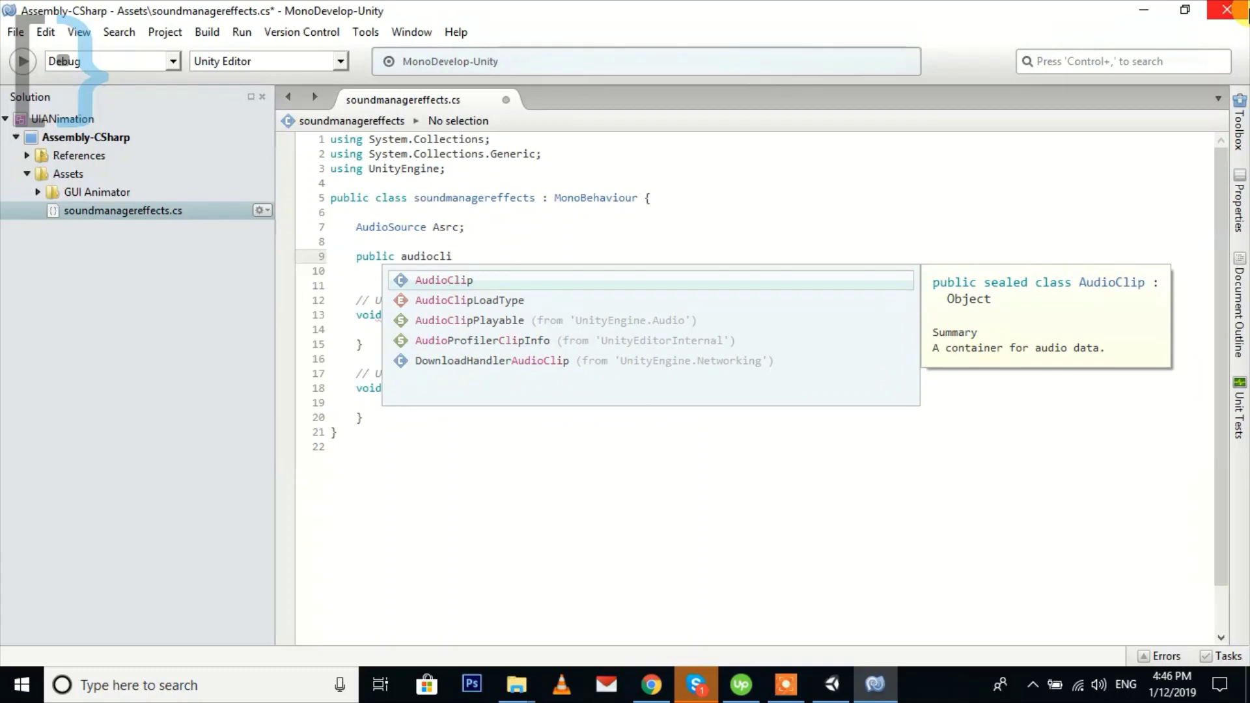
pyautogui.press('Return')
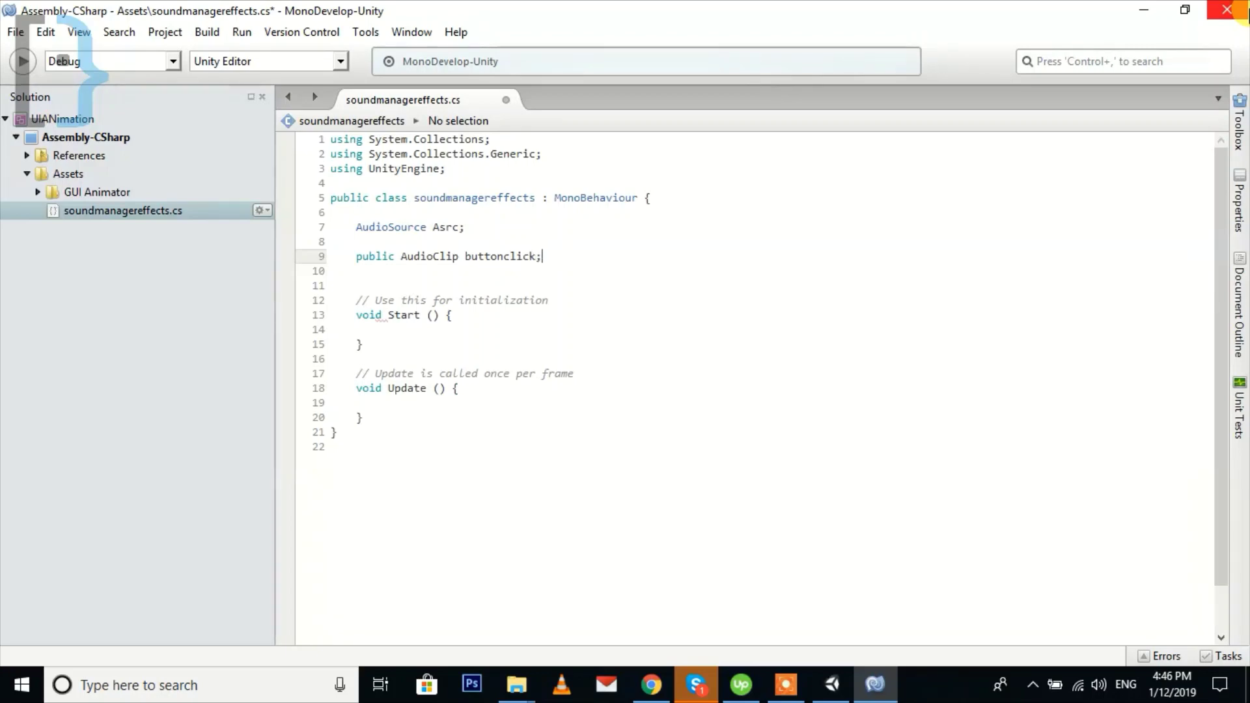
# Step: Add an empty public void method named buttonsound() between the Start and Update methods
pyautogui.press('Down')
pyautogui.press('Down')
pyautogui.press('Down')
pyautogui.press('Down')
pyautogui.press('Down')
pyautogui.press('Down')
pyautogui.press('Down')
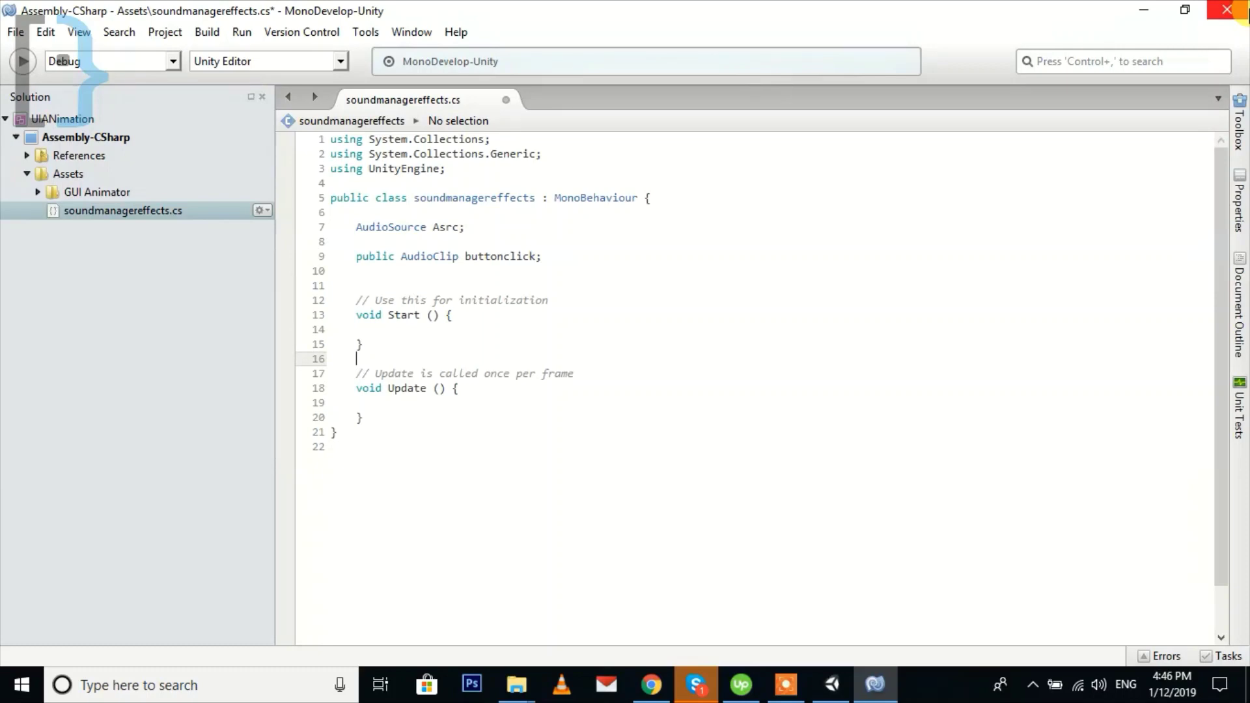
pyautogui.press('Return')
pyautogui.press('Return')
pyautogui.press('Return')
pyautogui.press('Up')
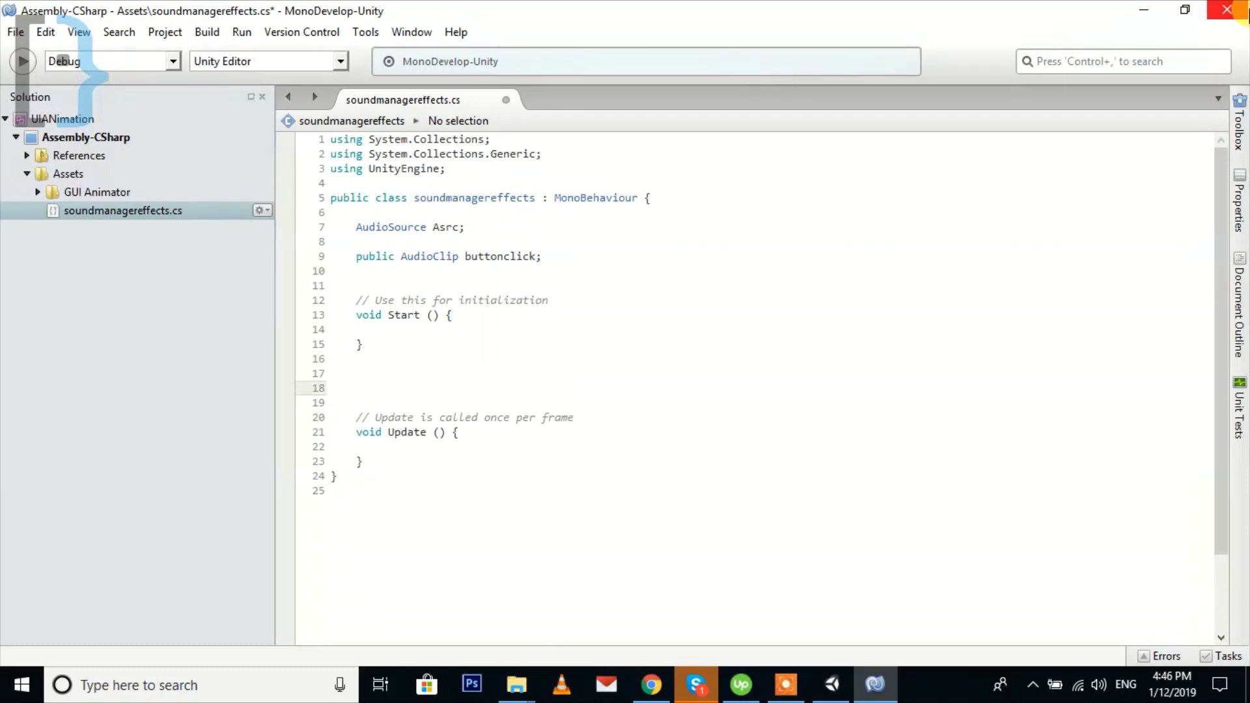
pyautogui.write('public void')
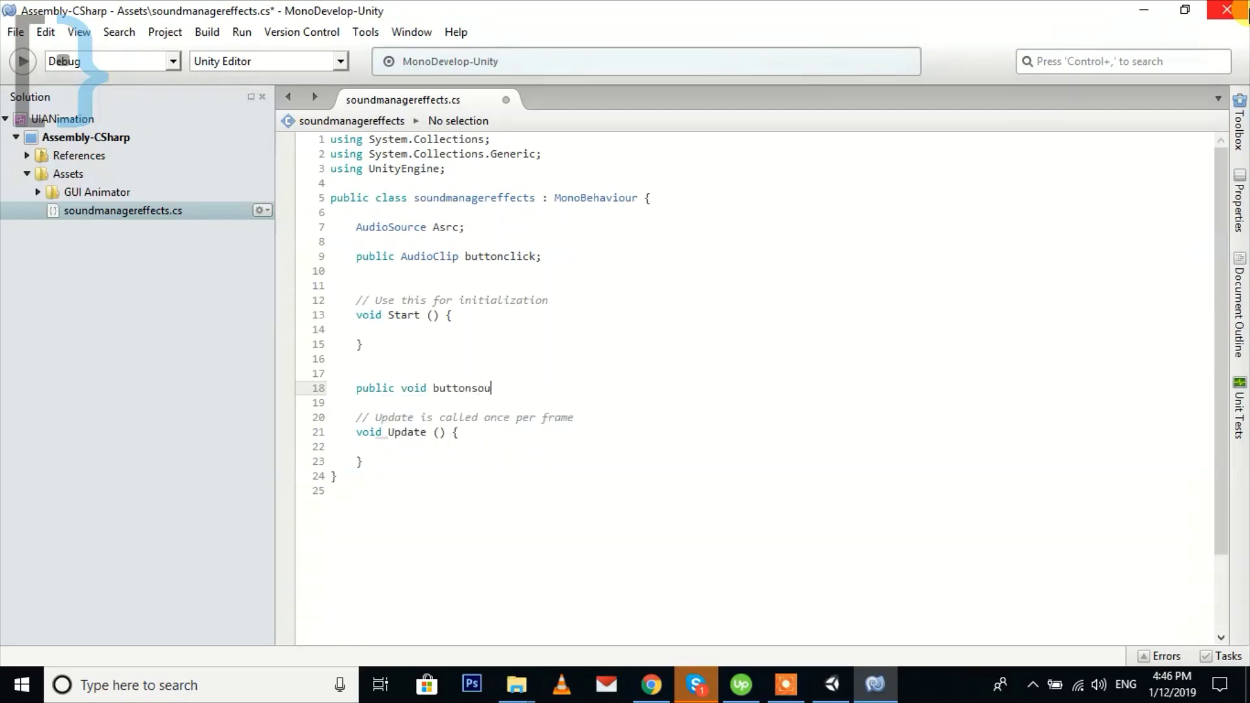
pyautogui.write(' buttonsound()')
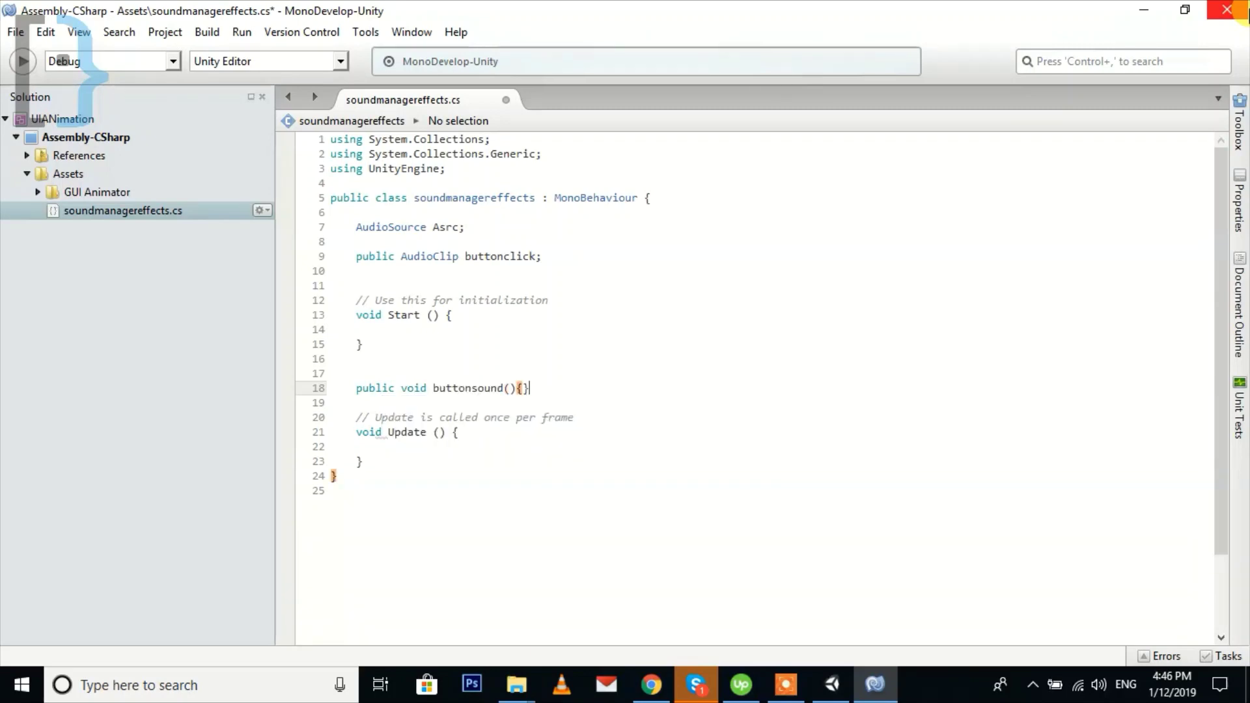
pyautogui.write('{')
pyautogui.press('Return')
pyautogui.press('Return')
pyautogui.press('Return')
pyautogui.press('Up')
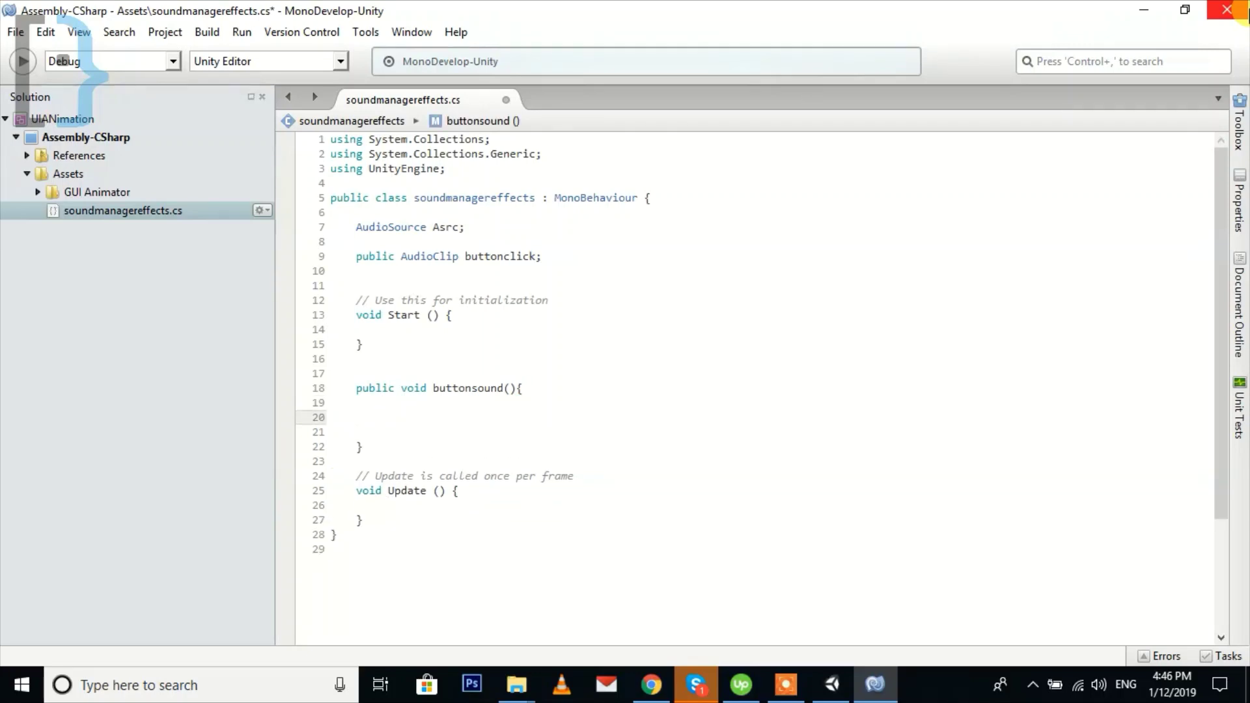
# Step: In the Start method, assign Asrc = GetComponent <AudioSource> (); and save the script
pyautogui.press('Up')
pyautogui.press('Up')
pyautogui.press('Up')
pyautogui.press('Up')
pyautogui.press('Up')
pyautogui.press('Up')
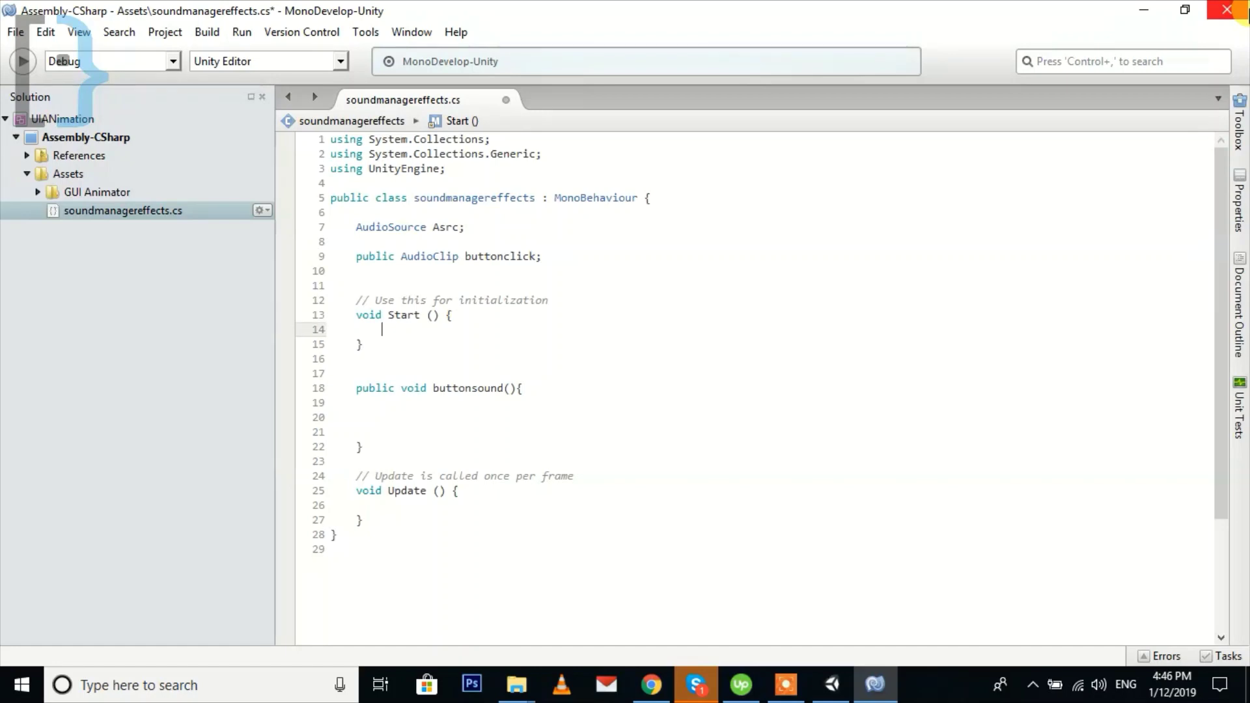
pyautogui.press('Return')
pyautogui.write('asrc')
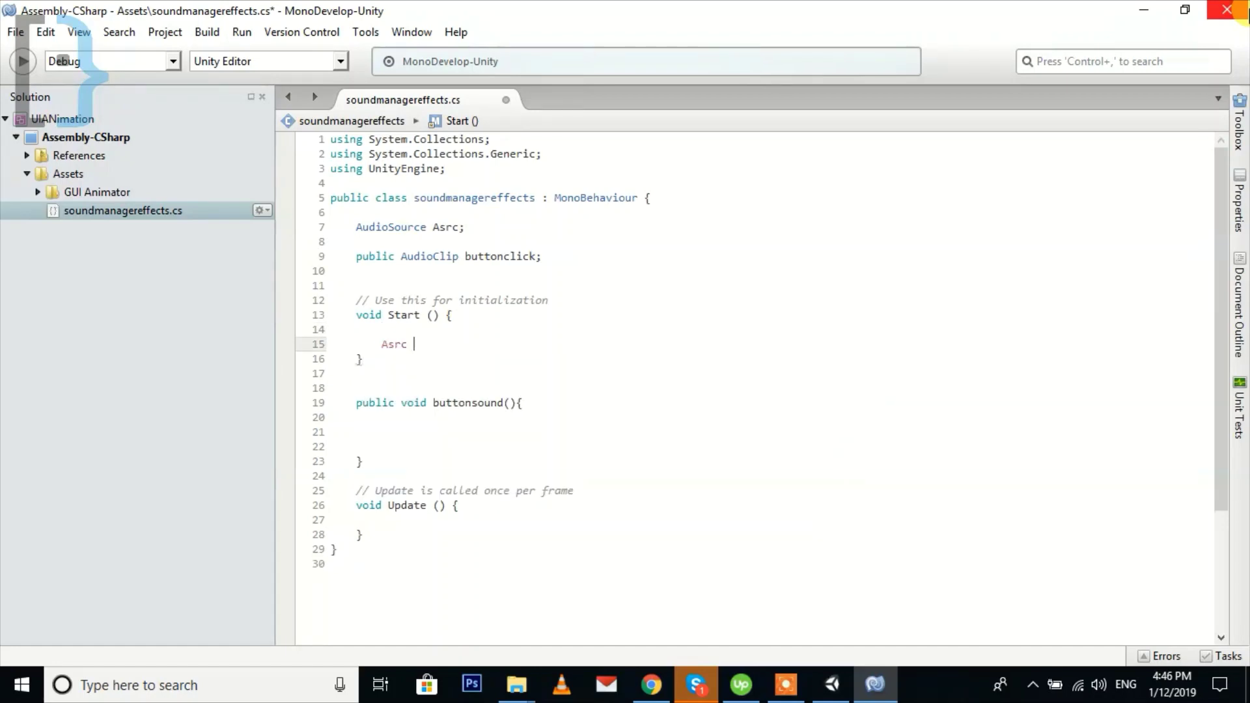
pyautogui.write(' = getcompo')
pyautogui.write('(')
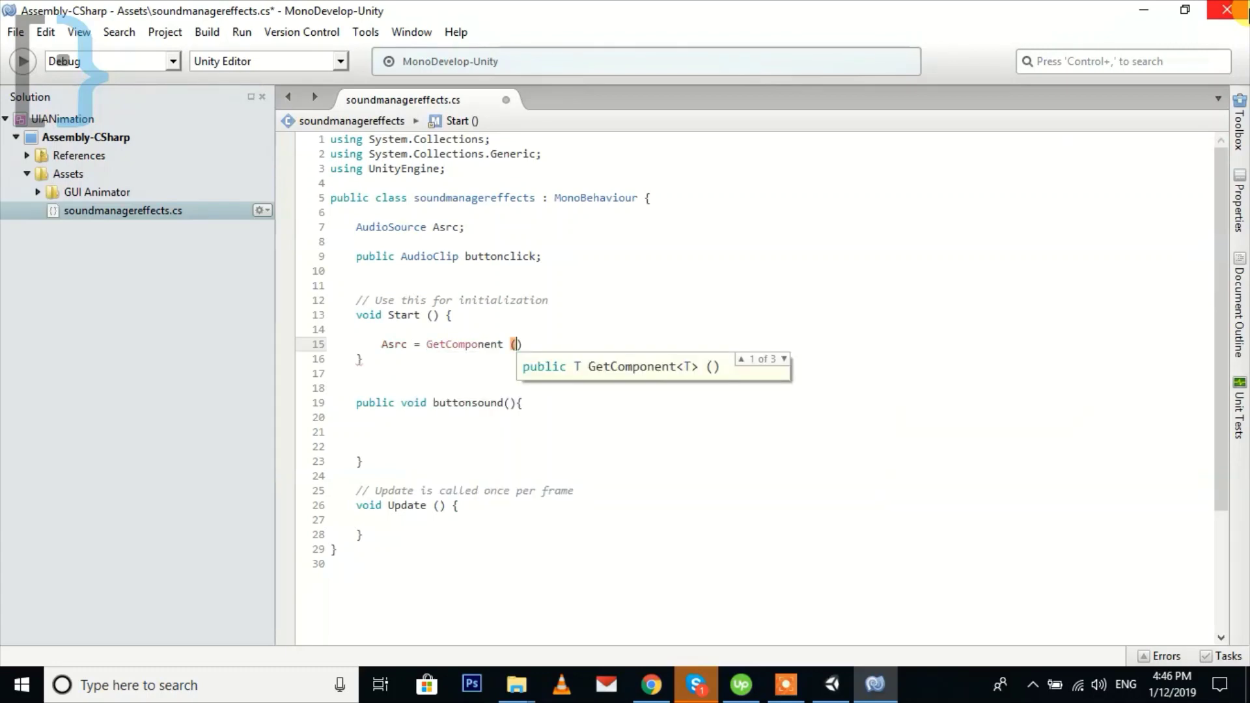
pyautogui.write('<')
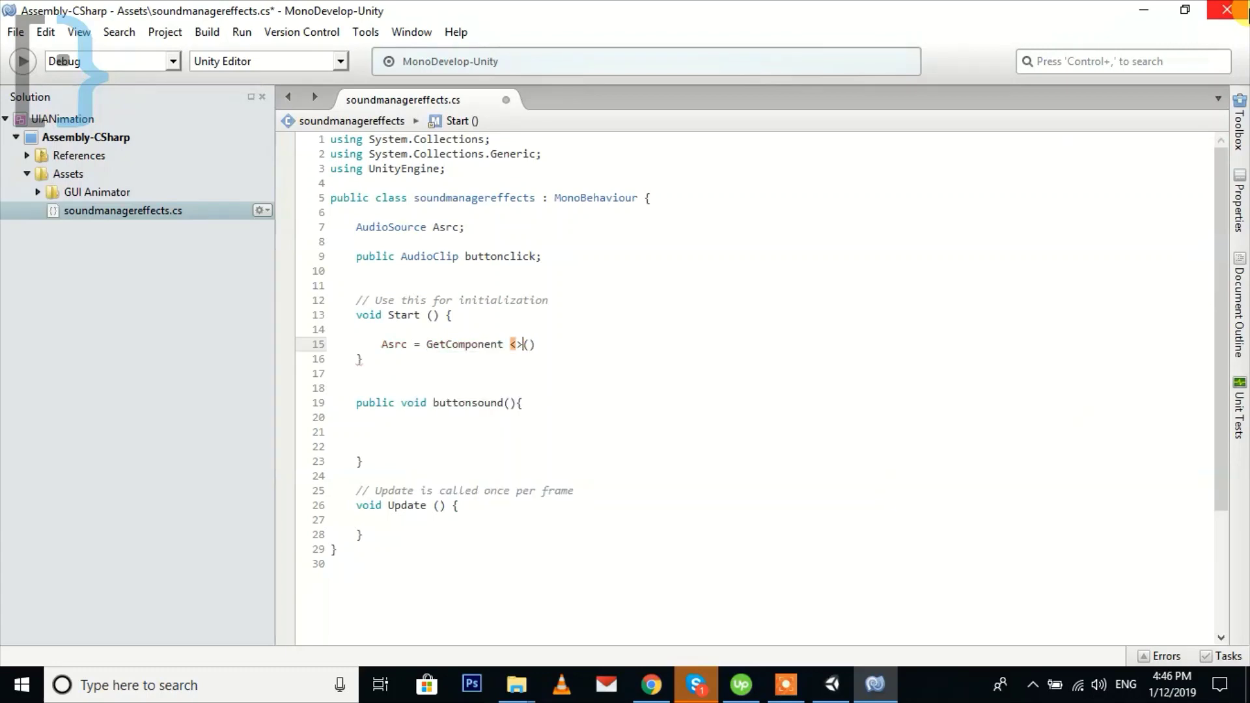
pyautogui.write('Audios')
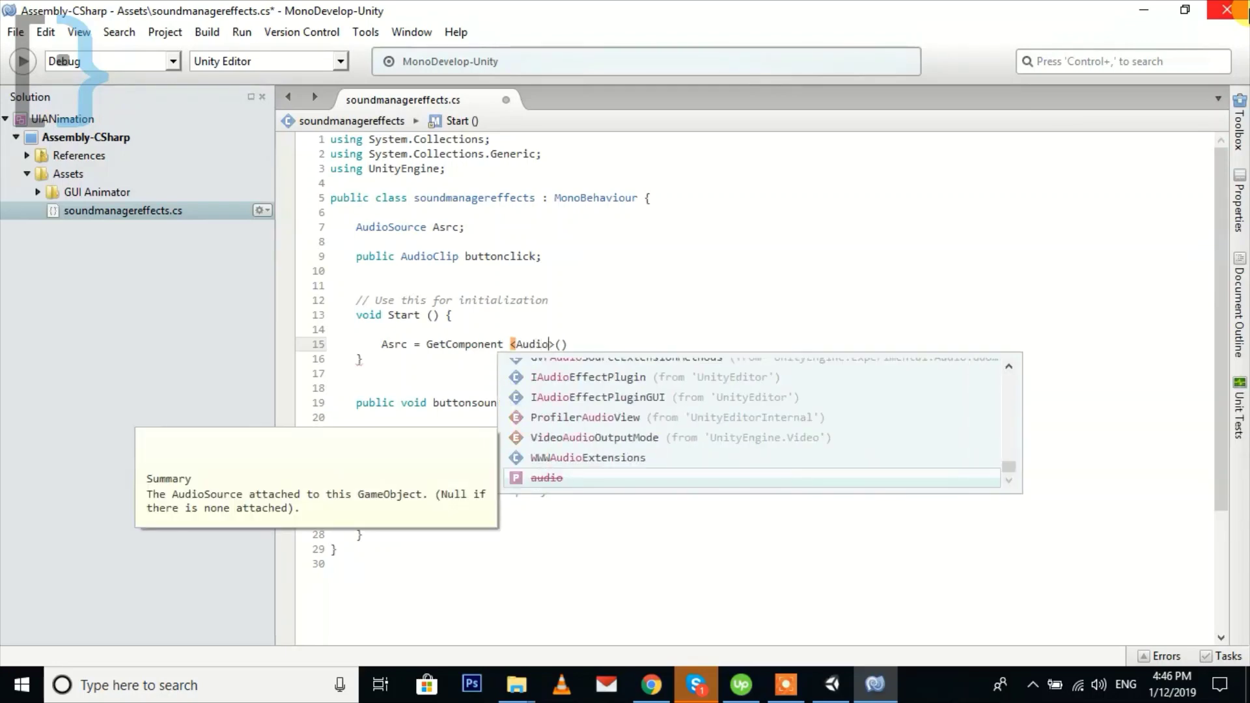
pyautogui.press('Return')
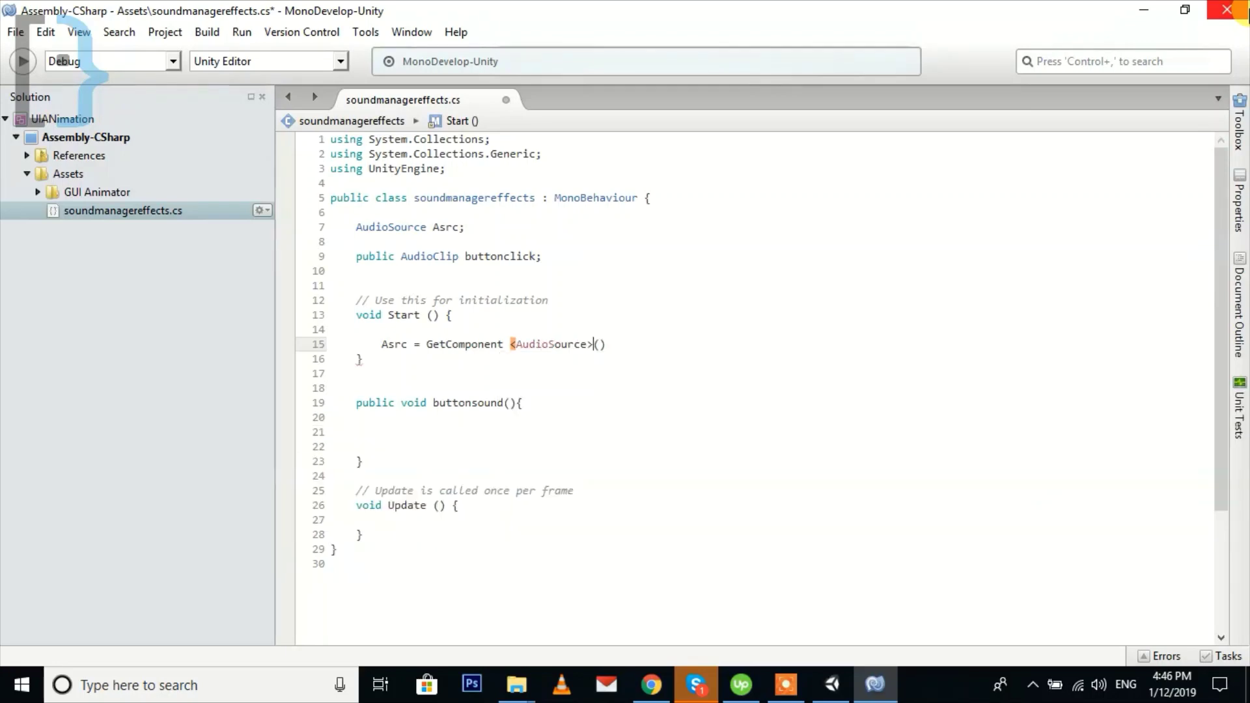
pyautogui.write(';')
pyautogui.hotkey('ctrl', 's')
# Step: Add Asrc.PlayOneShot (buttonclick); to the buttonsound method, then save the script and return to Unity
pyautogui.press('Down')
pyautogui.press('Down')
pyautogui.press('Down')
pyautogui.press('Down')
pyautogui.press('Down')
pyautogui.press('Down')
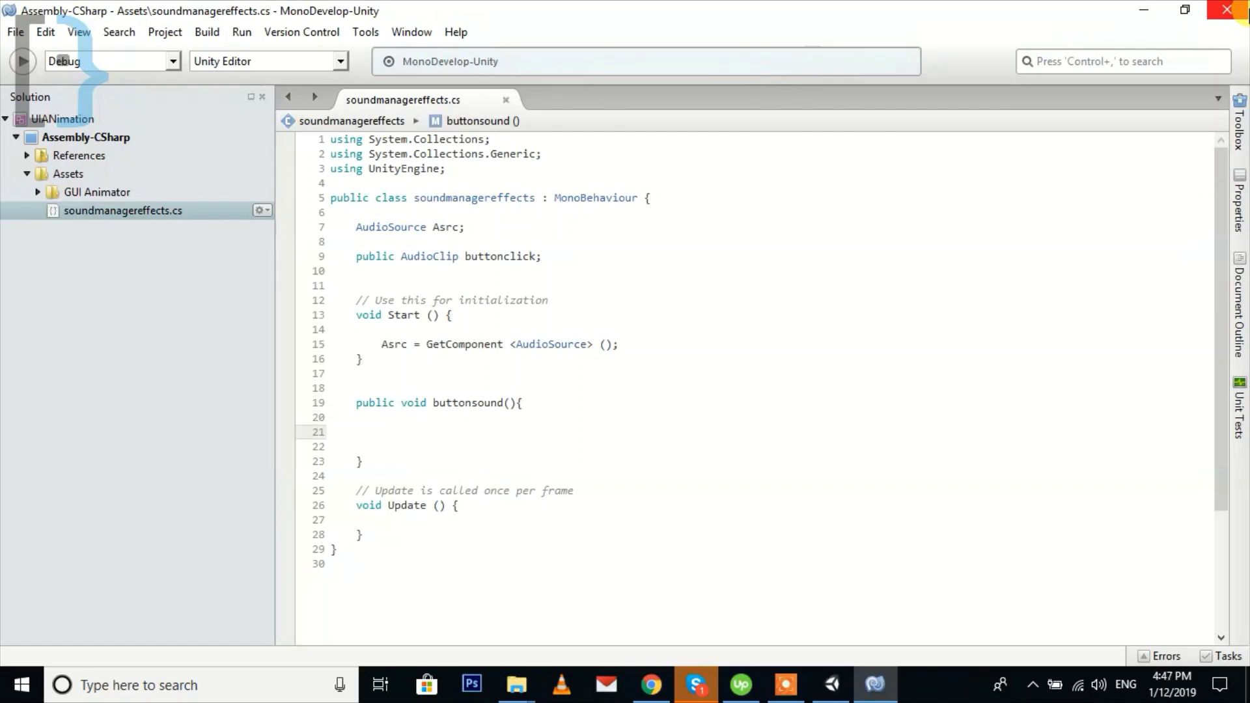
pyautogui.write('asrc')
pyautogui.press('Return')
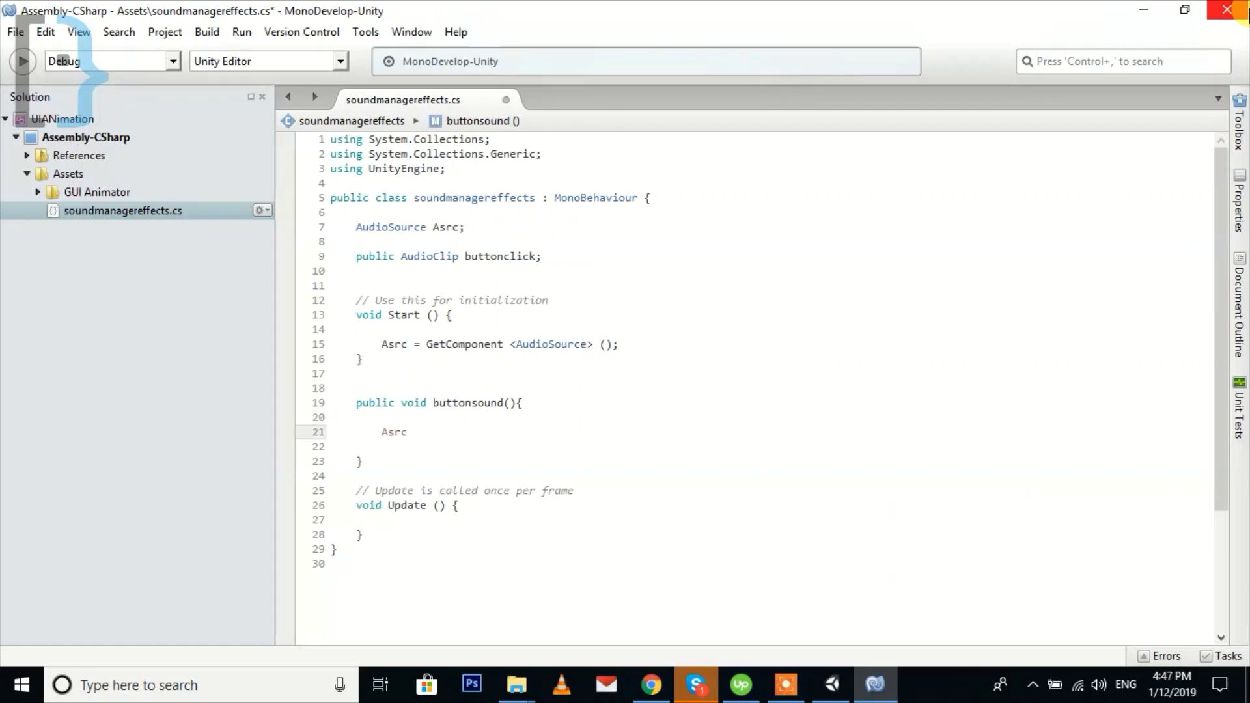
pyautogui.write('.playon')
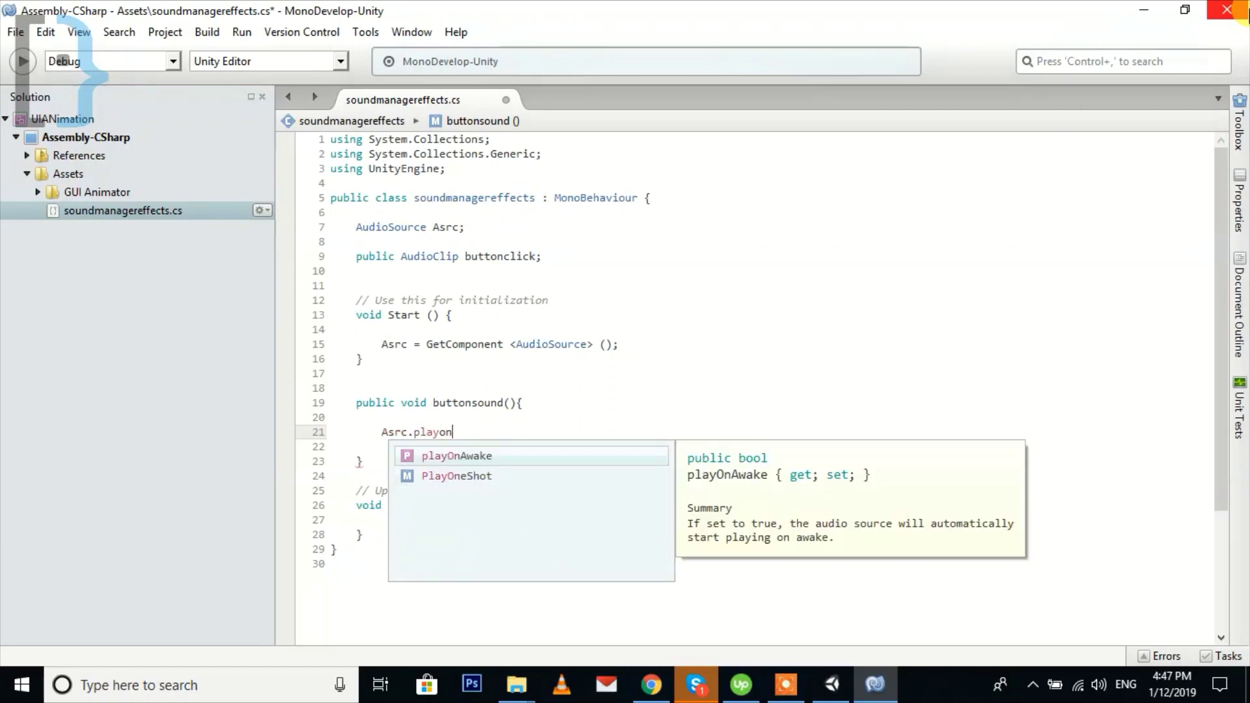
pyautogui.press('Down')
pyautogui.press('Return')
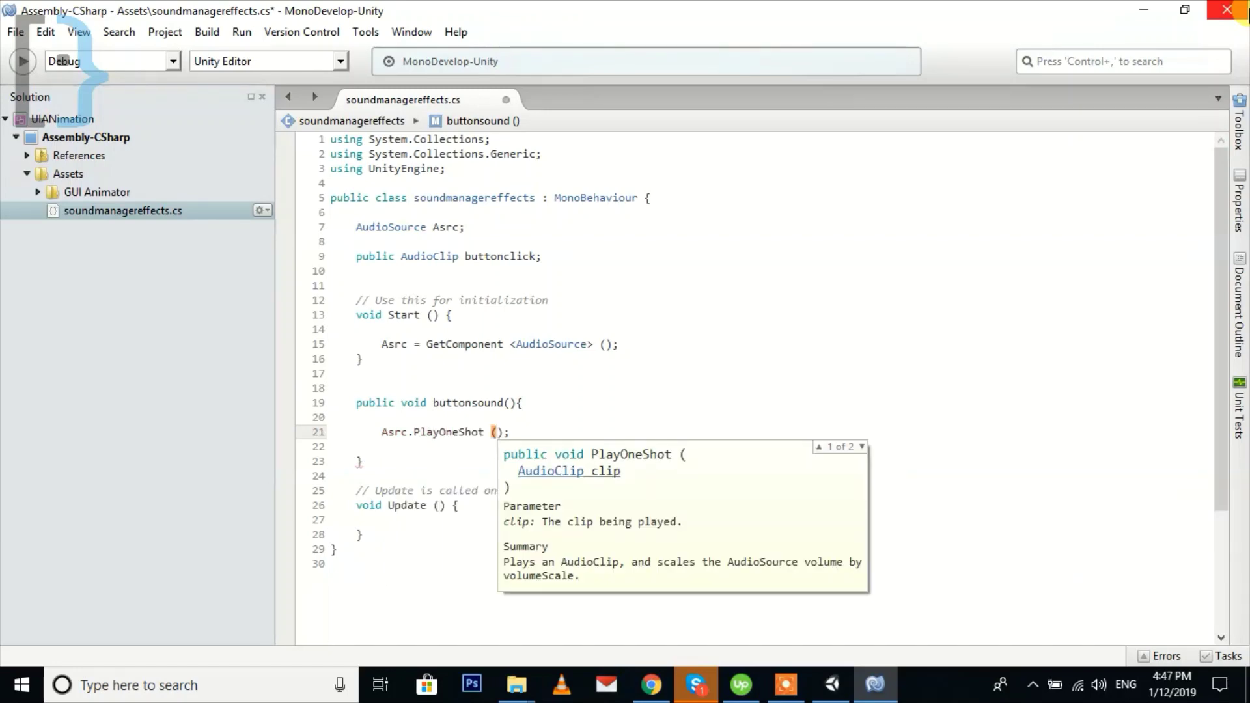
pyautogui.write('button')
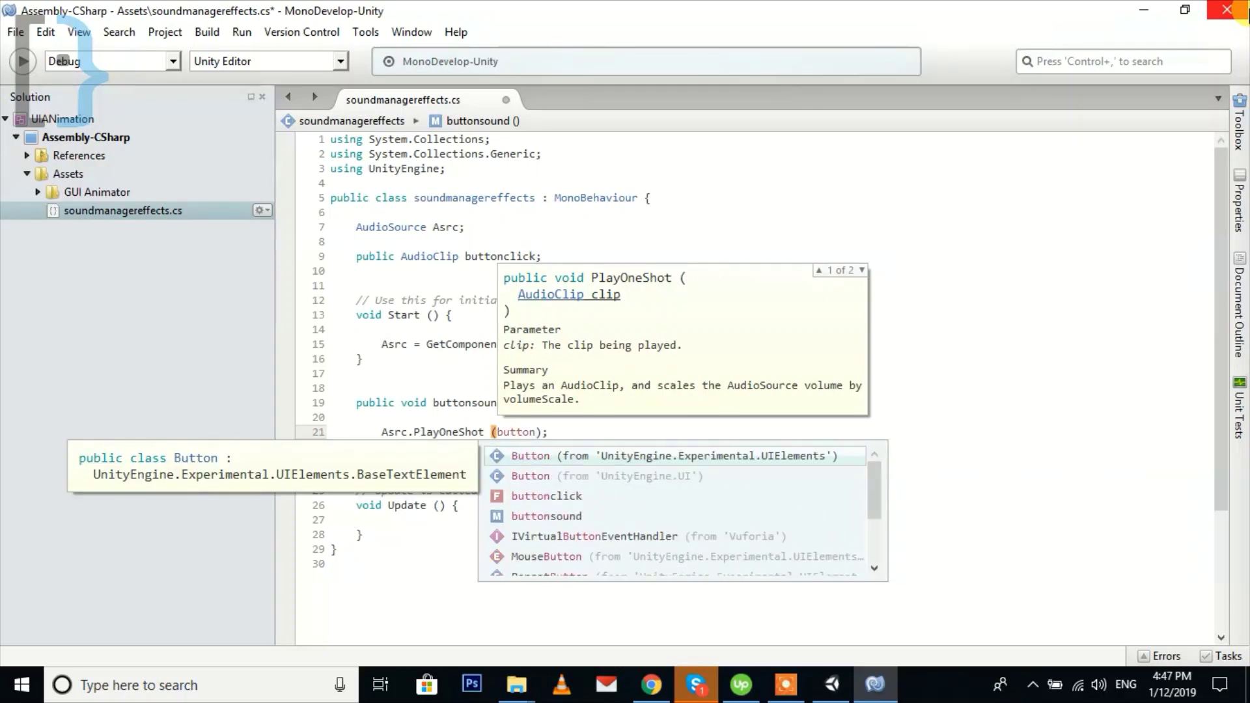
pyautogui.press('Down')
pyautogui.press('Down')
pyautogui.press('Return')
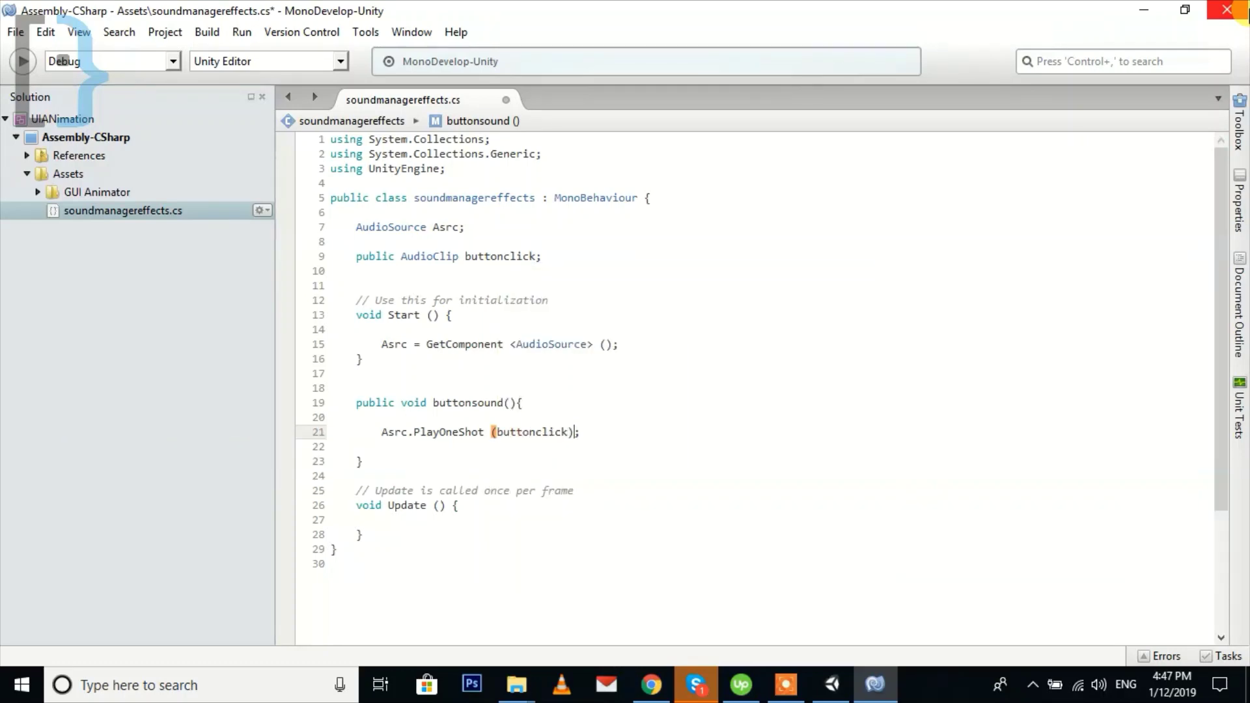
pyautogui.hotkey('ctrl', 's')
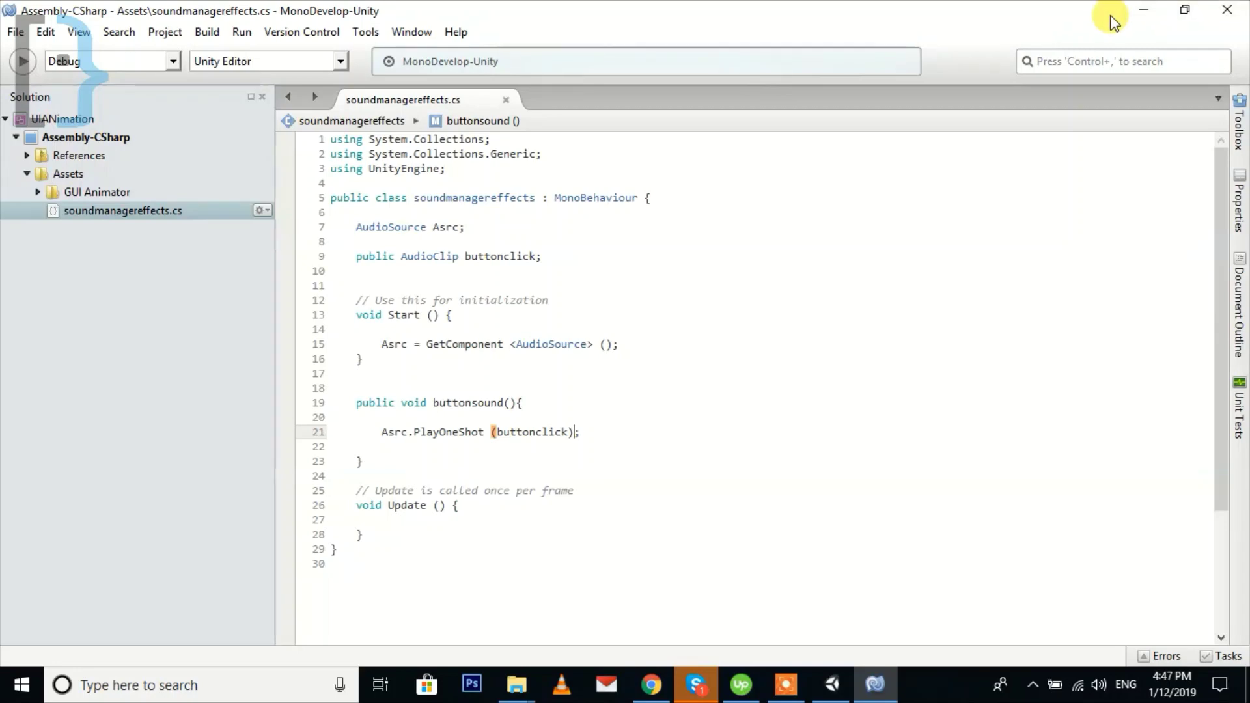
pyautogui.click(1144, 10)
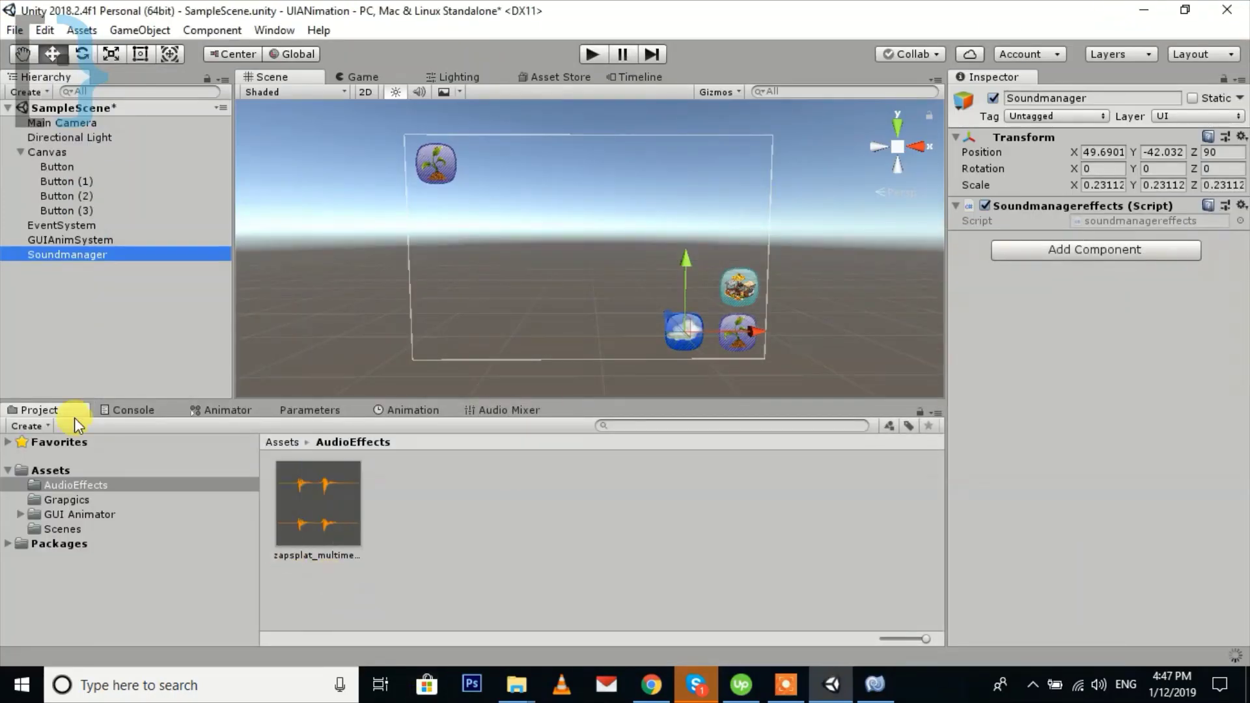
pyautogui.click(1103, 253)
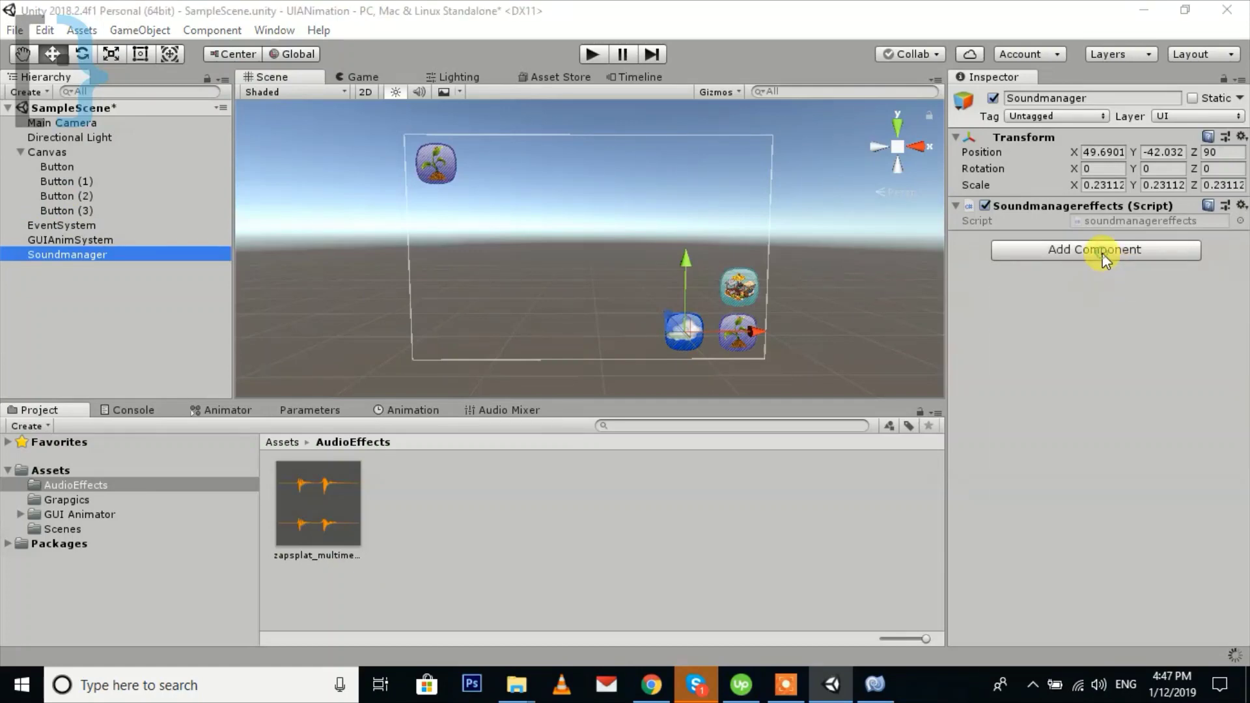
pyautogui.write('a')
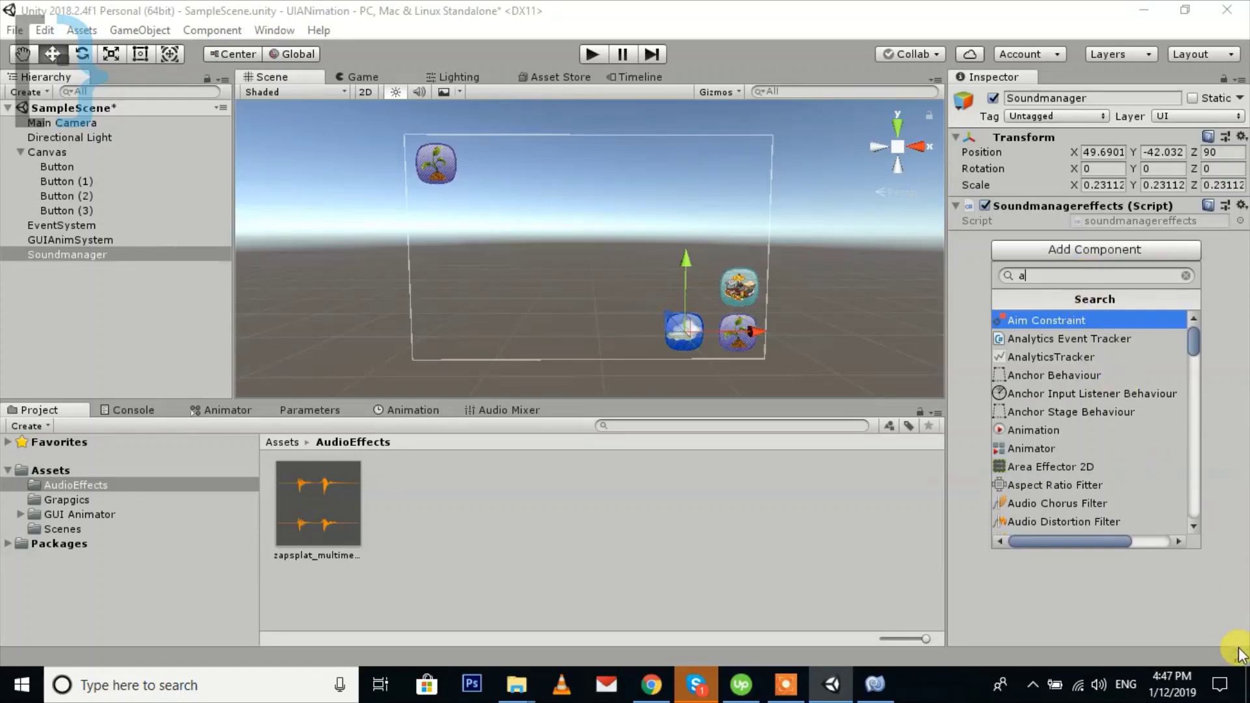
pyautogui.click(975, 351)
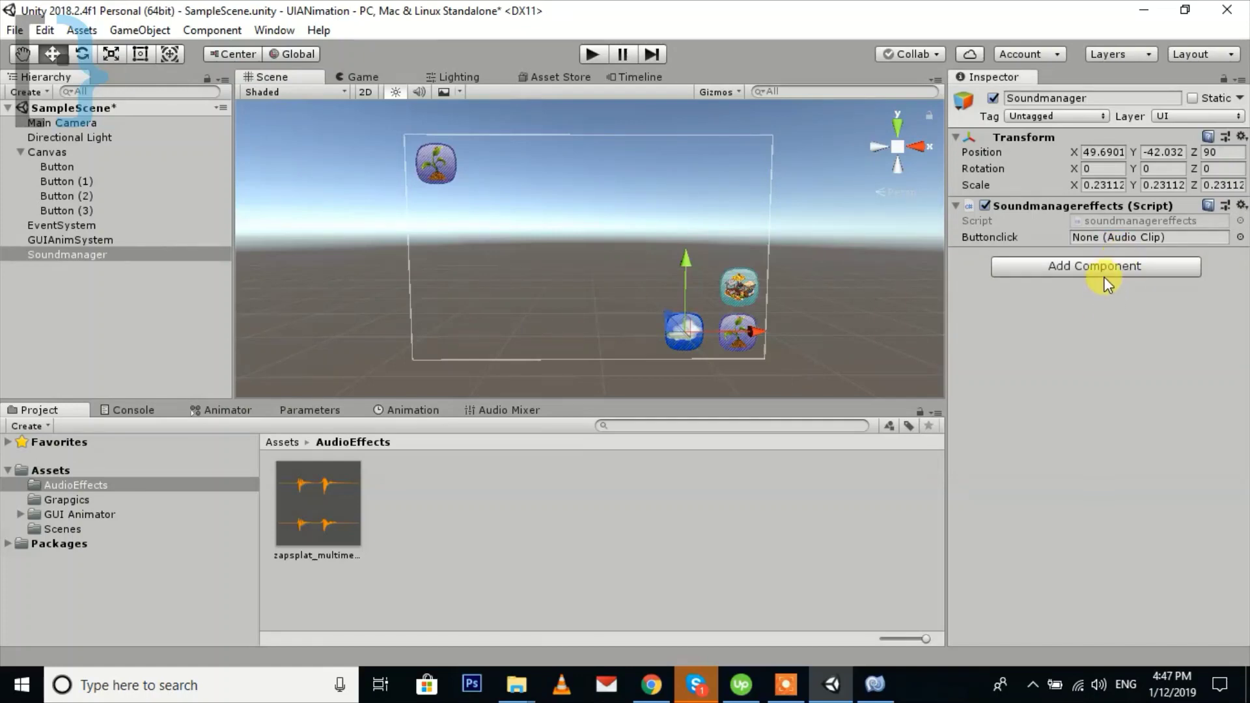
# Step: Add an Audio Source component to Soundmanager and assign the zapsplat_multimedia_click audio clip as its script's Buttonclick sound
pyautogui.click(1107, 275)
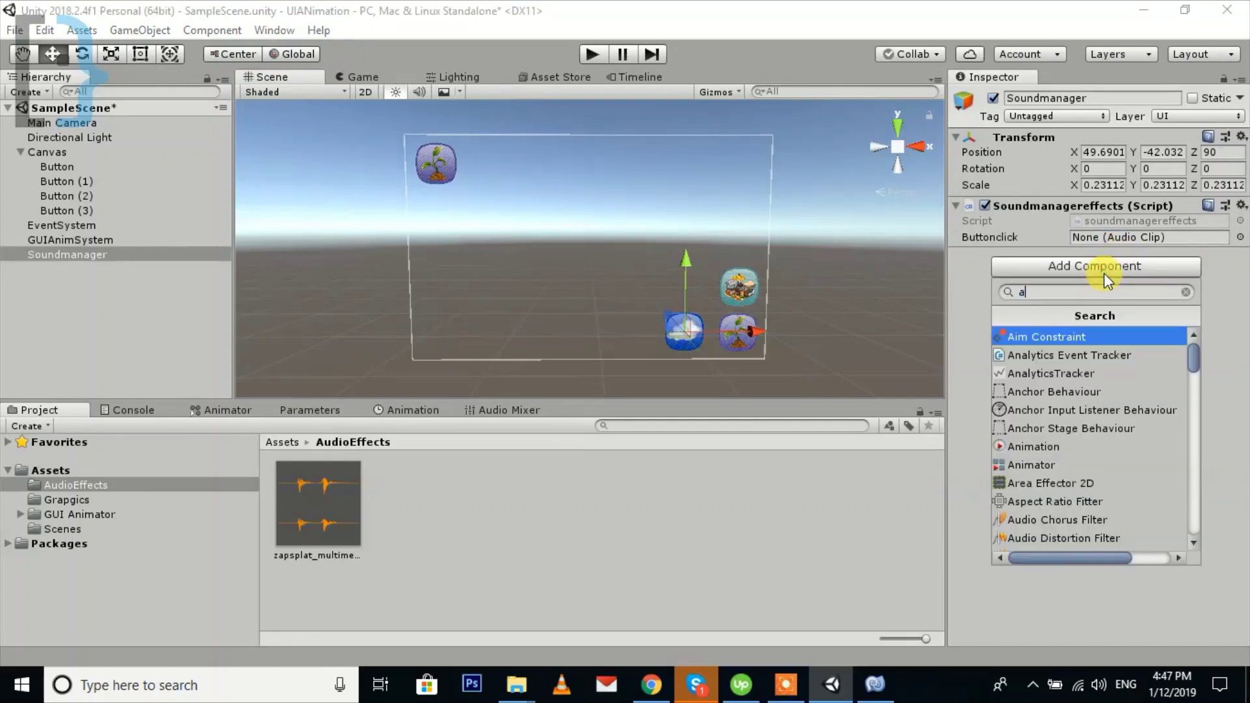
pyautogui.write('udi')
pyautogui.press('Down')
pyautogui.press('Down')
pyautogui.press('Down')
pyautogui.press('Down')
pyautogui.press('Down')
pyautogui.press('Down')
pyautogui.press('Down')
pyautogui.press('Down')
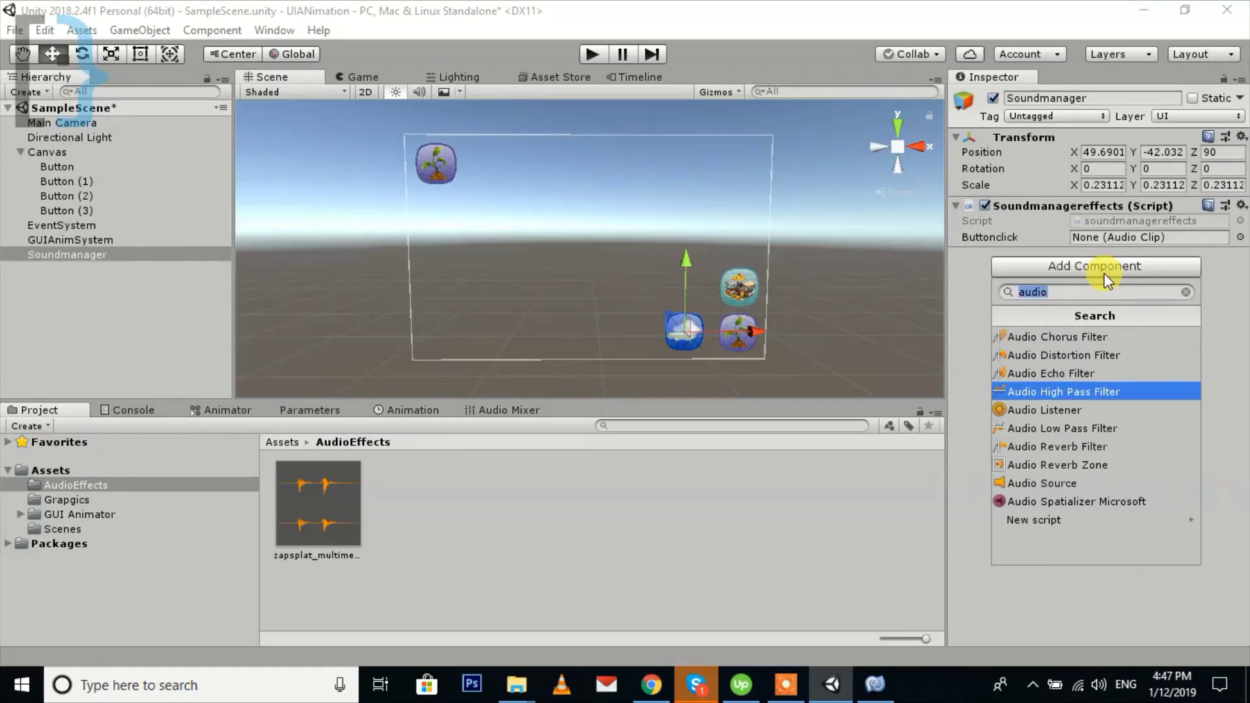
pyautogui.press('Return')
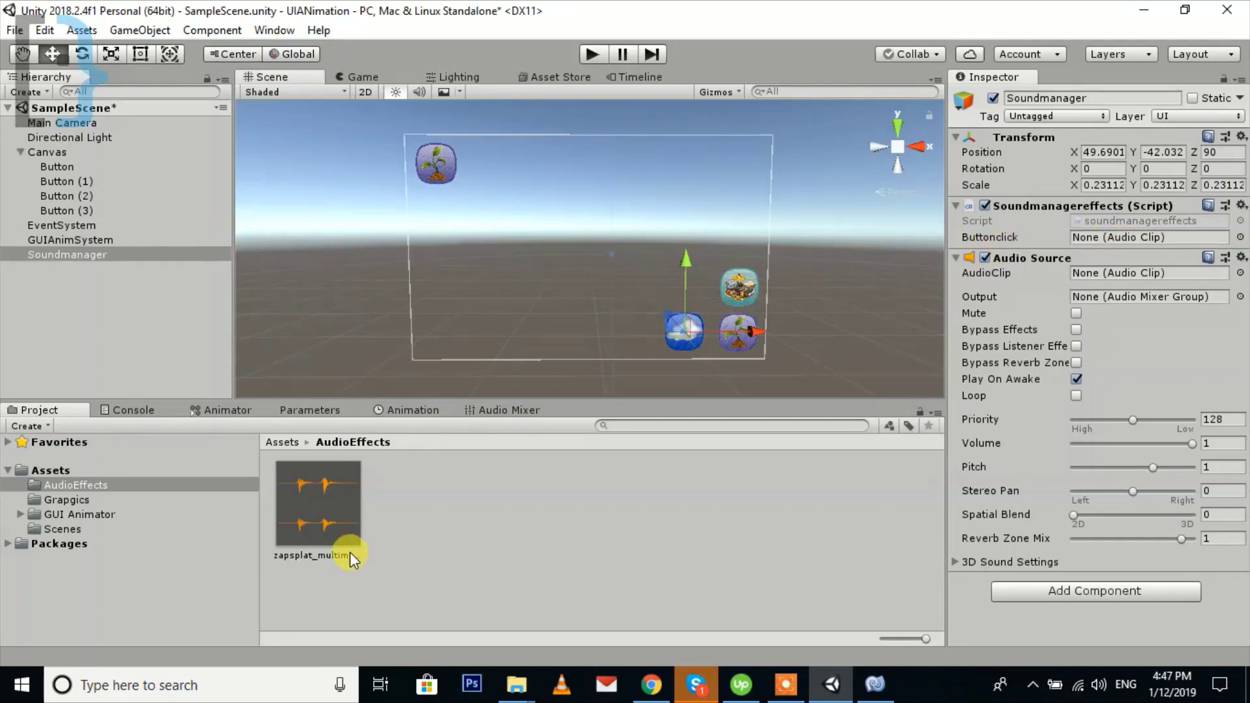
pyautogui.moveTo(320, 514); pyautogui.dragTo(1094, 237)
# Step: Give all four Canvas buttons an On Click event that calls soundmanagereffects.buttonsound () on the Soundmanager object
pyautogui.click(70, 167)
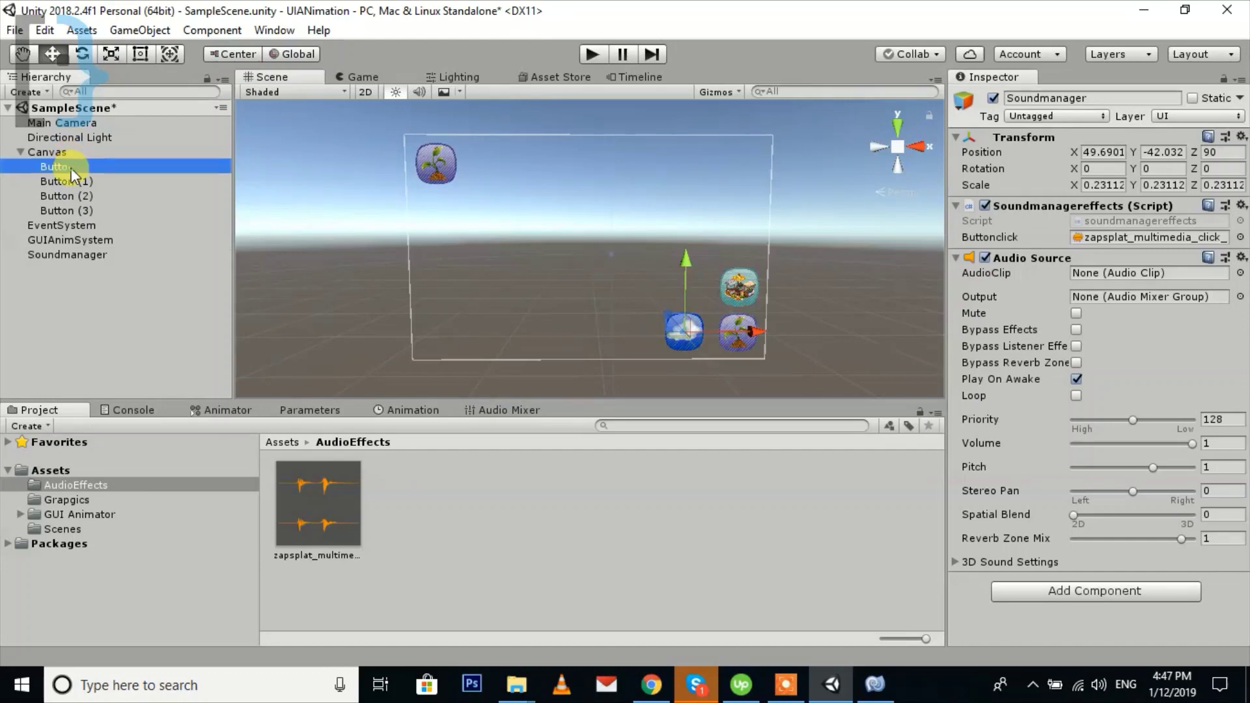
pyautogui.keyDown('shift'); pyautogui.click(67, 210); pyautogui.keyUp('shift')
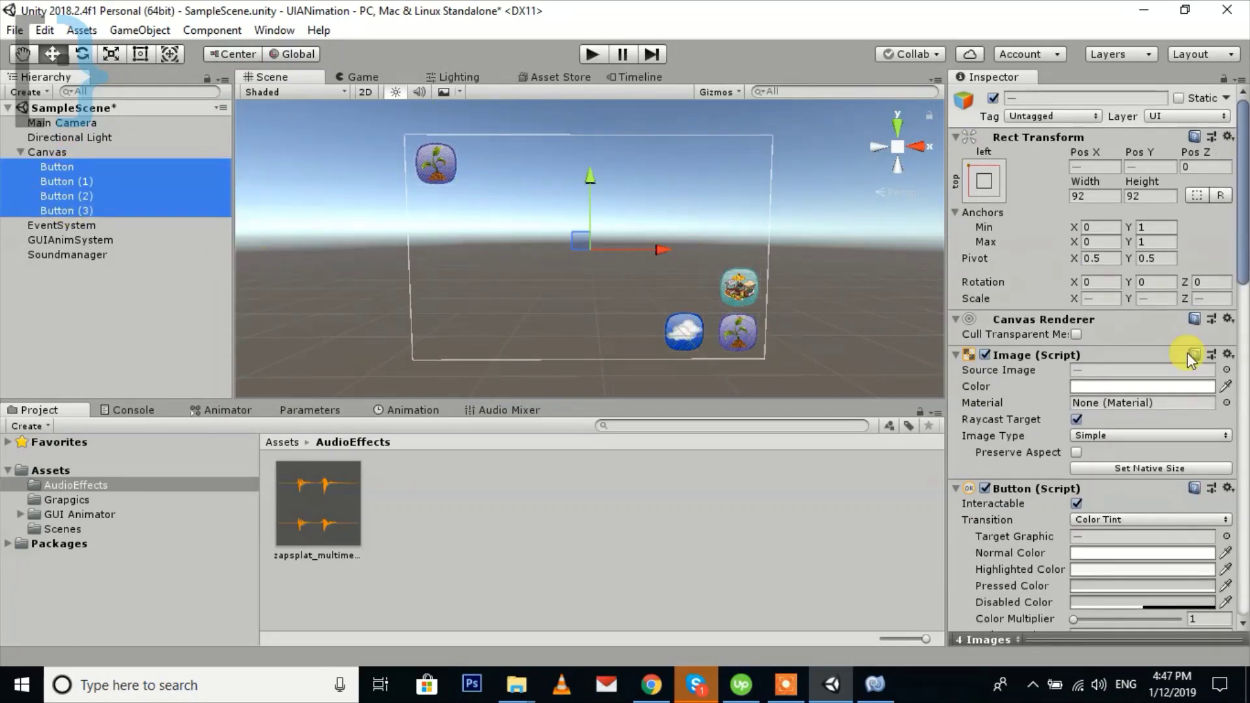
pyautogui.scroll(-4, 1042, 455)
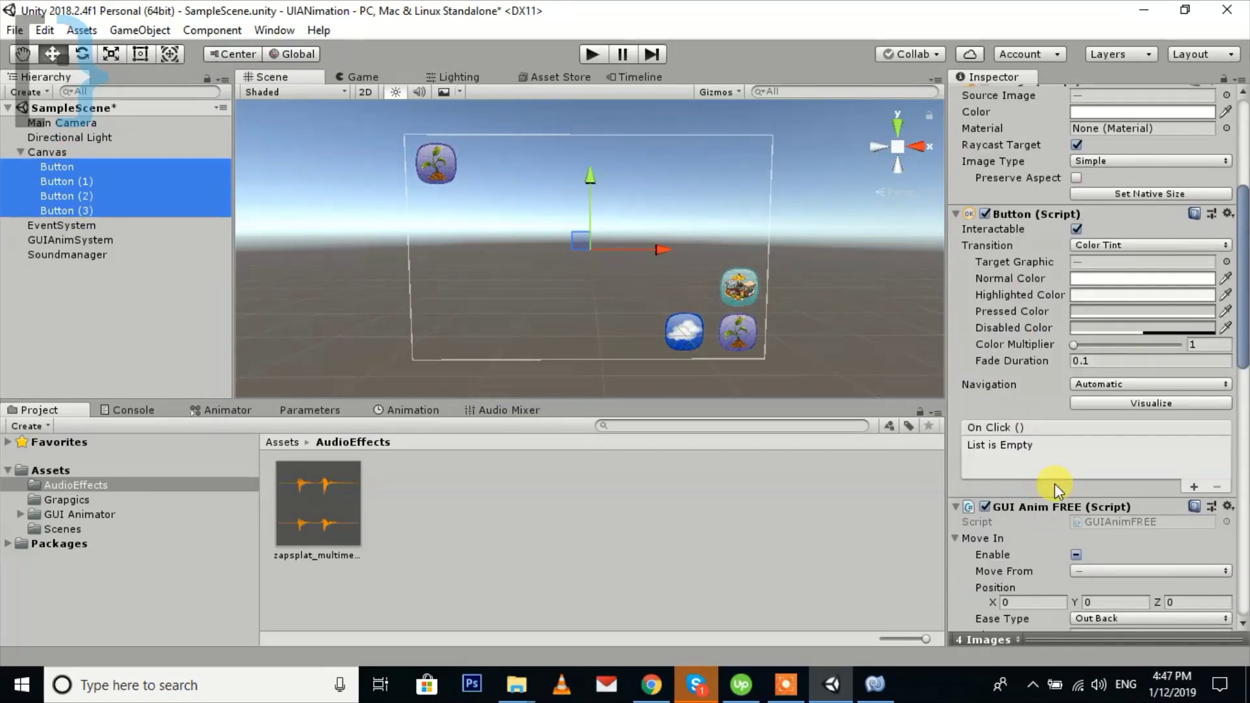
pyautogui.click(1194, 487)
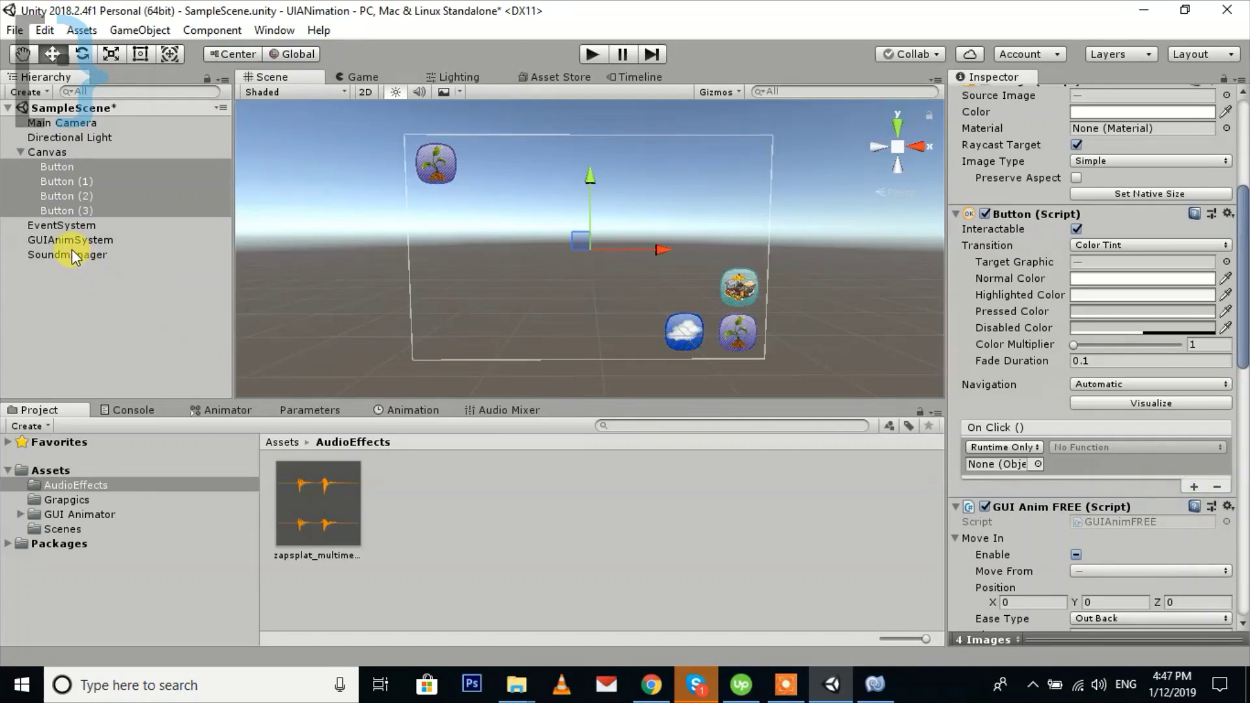
pyautogui.moveTo(63, 260); pyautogui.dragTo(1006, 464)
pyautogui.click(1100, 446)
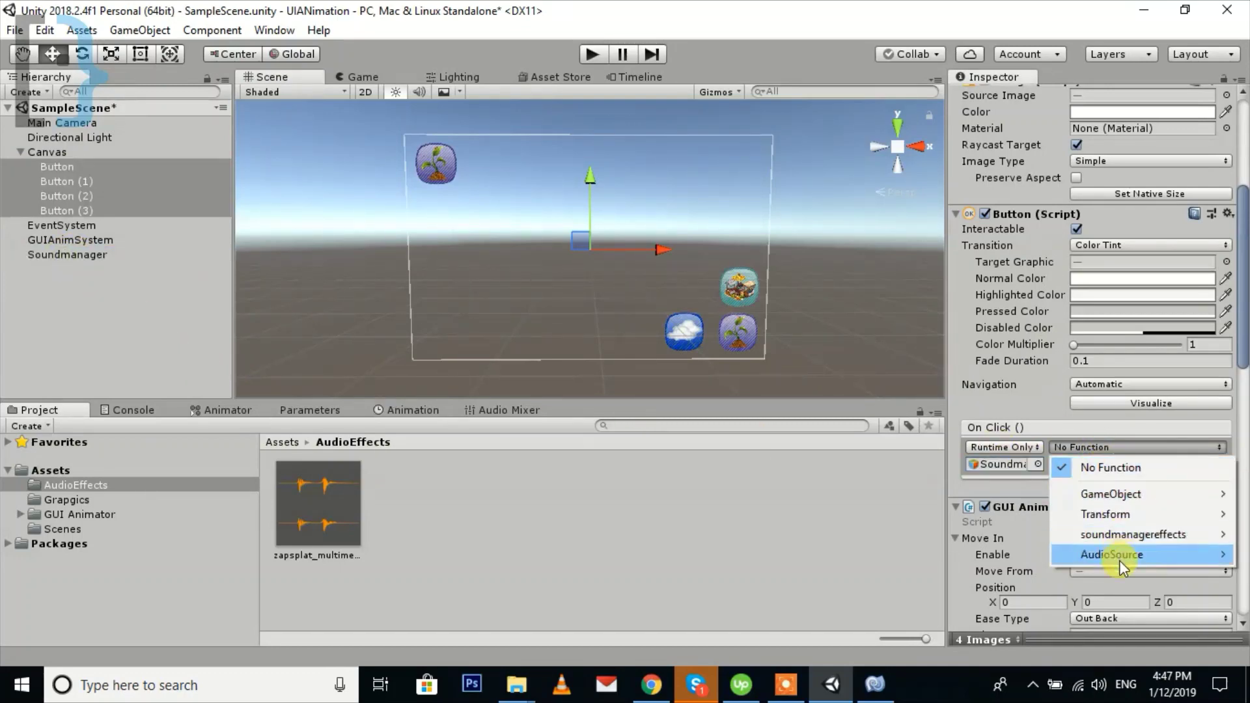
pyautogui.moveTo(1111, 538)
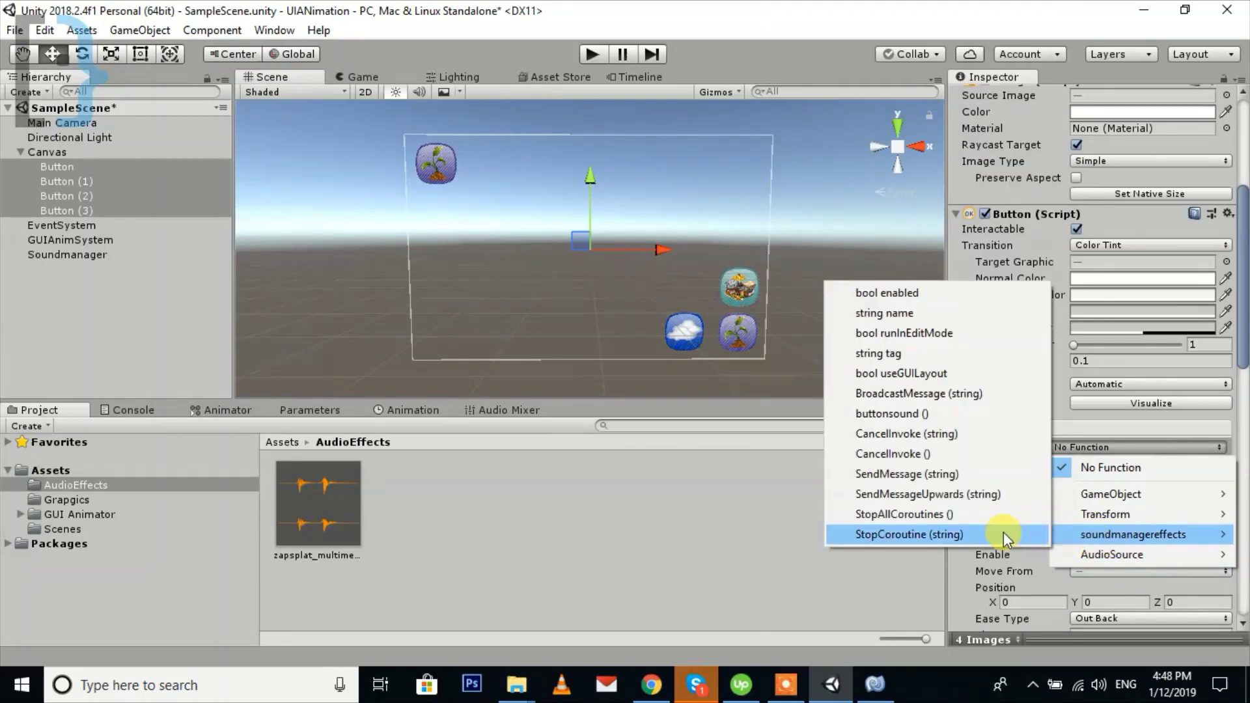
pyautogui.click(922, 414)
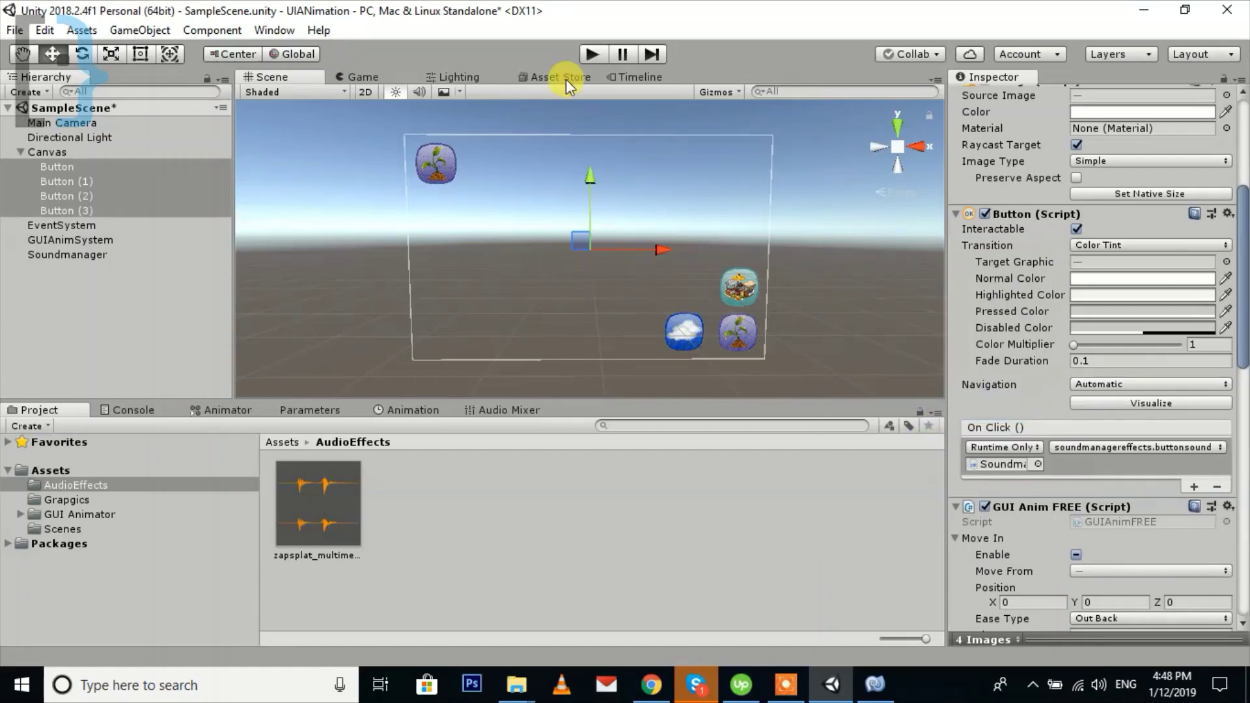
# Step: Run the scene, test the click sound on the plant and cloud buttons, and stop play mode
pyautogui.click(595, 53)
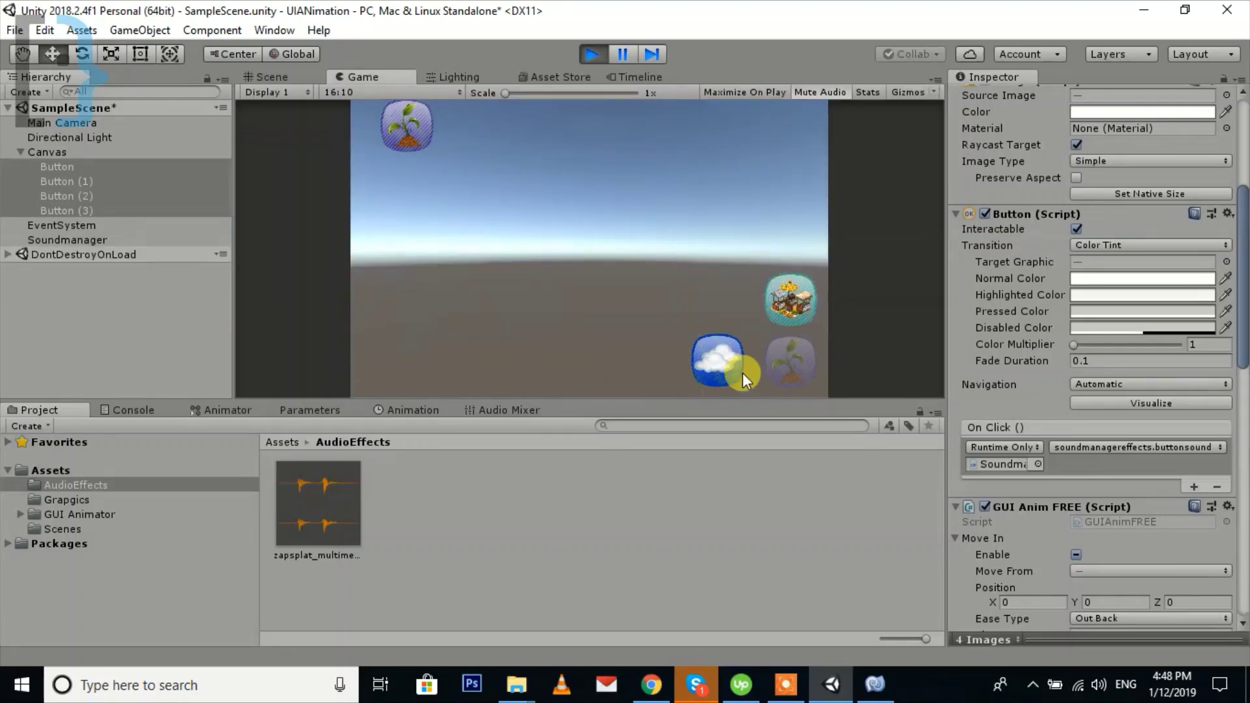
pyautogui.click(393, 139)
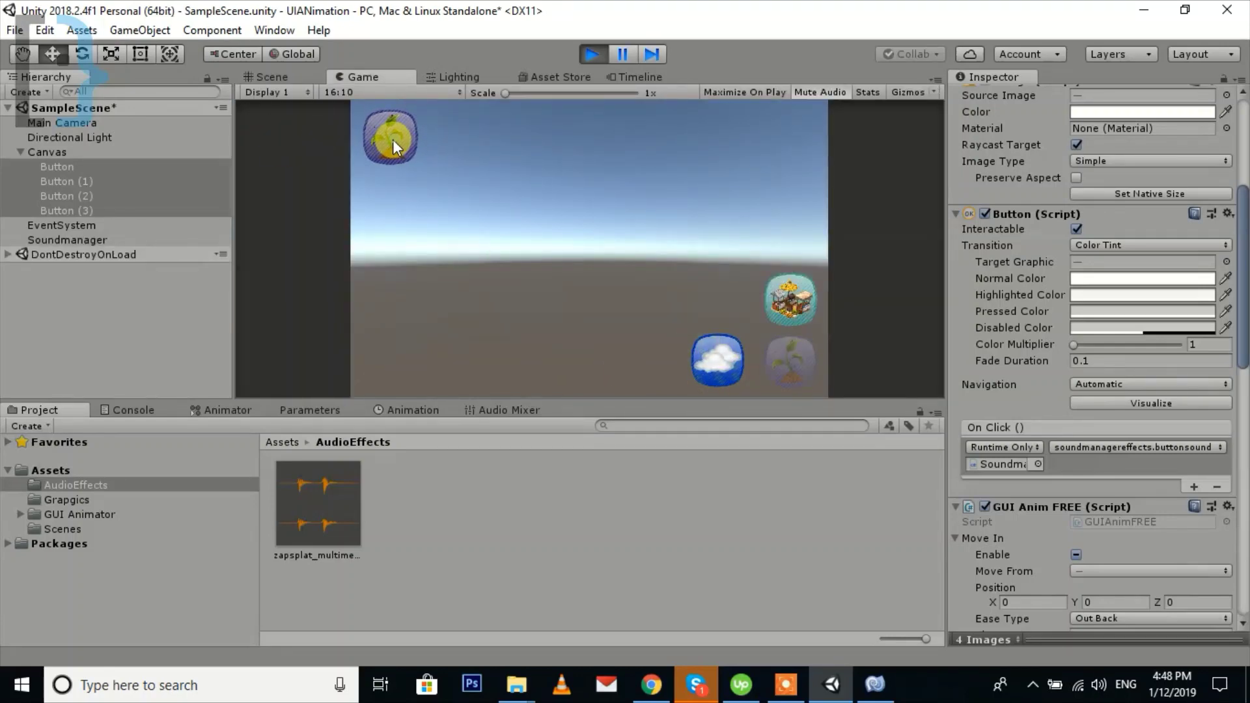
pyautogui.click(713, 358)
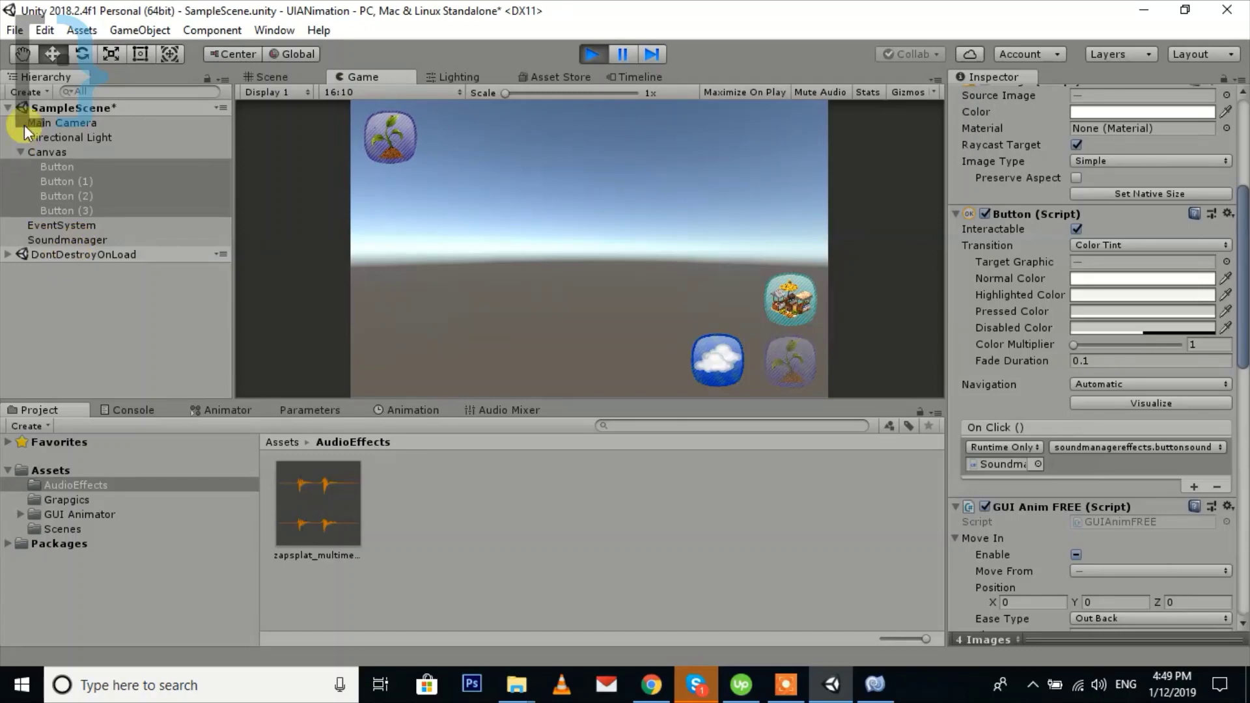
pyautogui.click(584, 57)
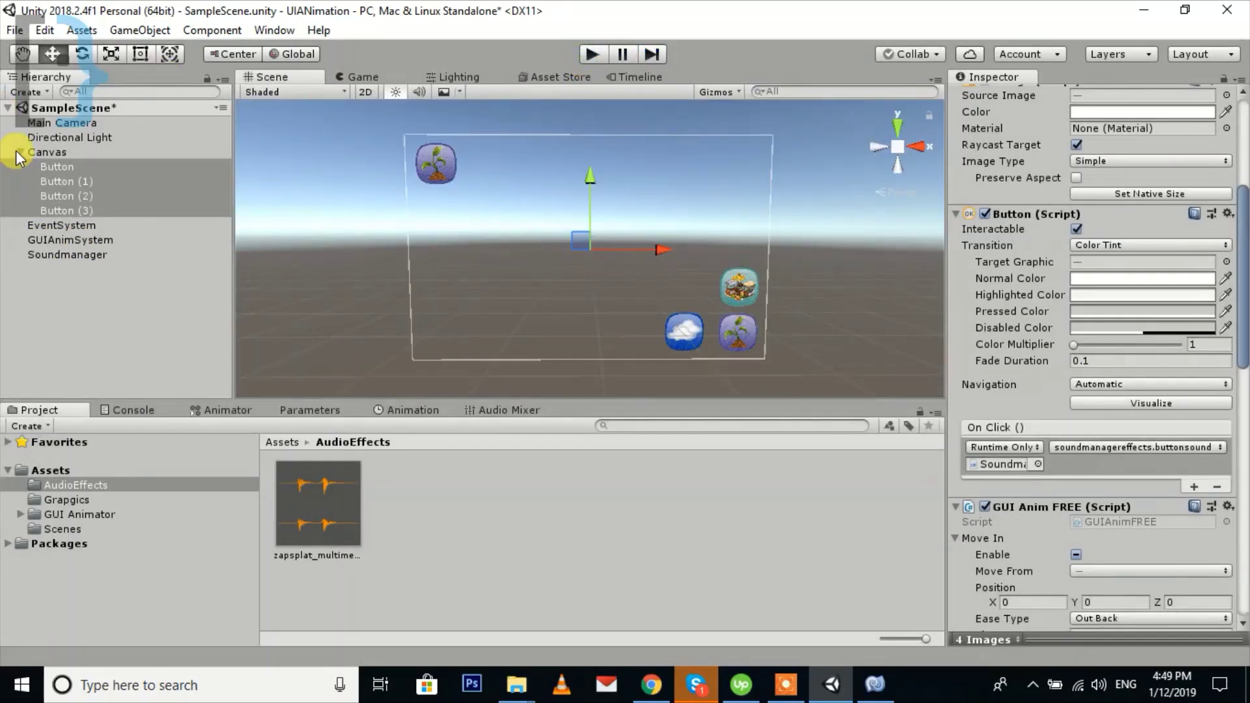
# Step: Add a UI Toggle under the Canvas and look over its child objects and Toggle script settings
pyautogui.click(18, 152)
pyautogui.click(53, 153)
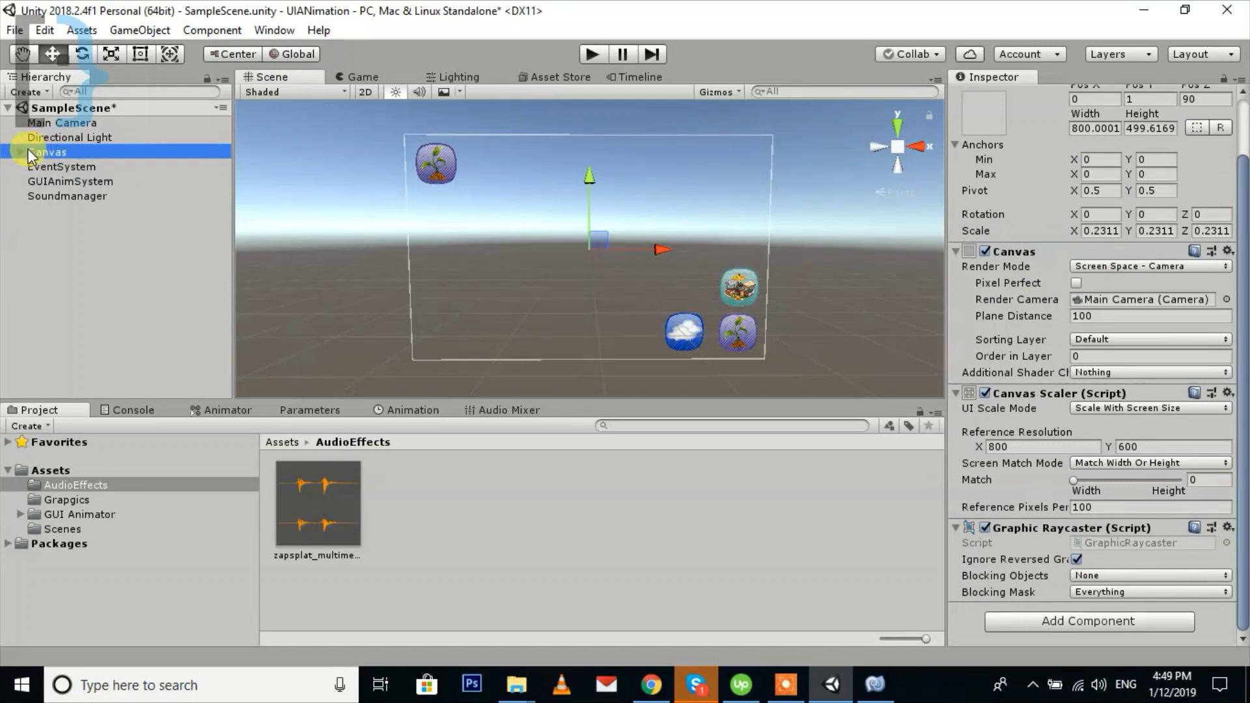
pyautogui.rightClick(47, 151)
pyautogui.moveTo(166, 446)
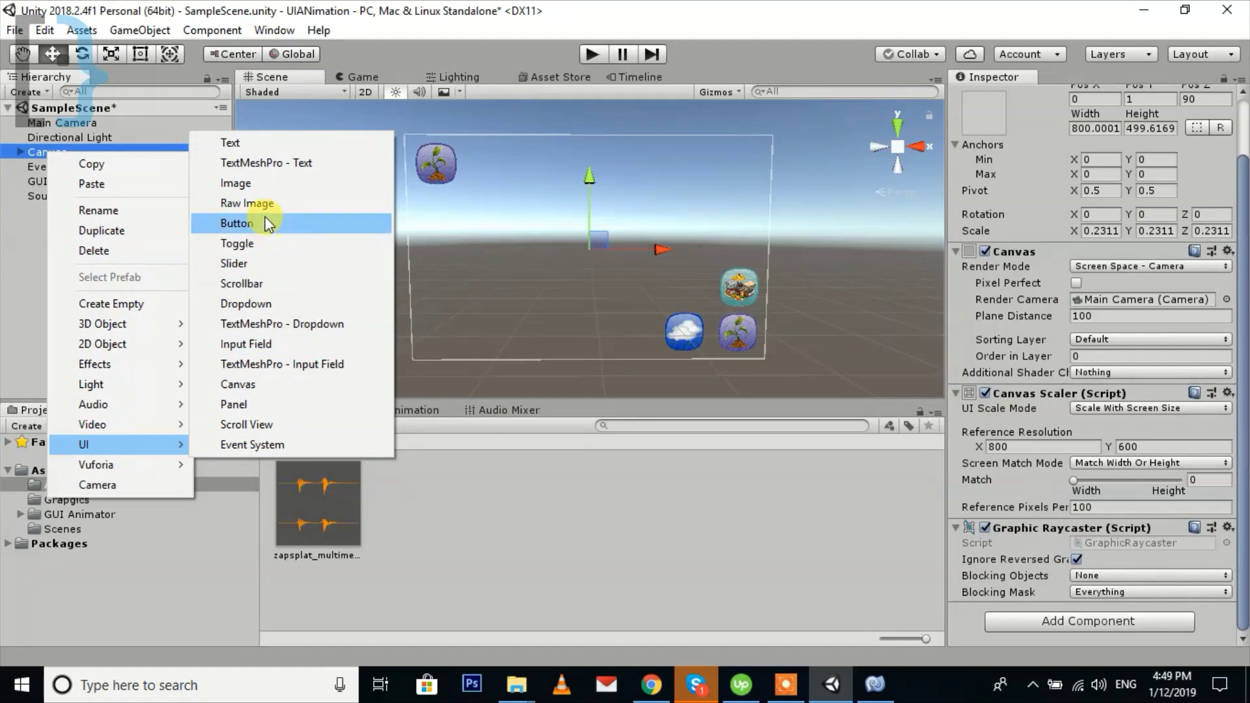
pyautogui.click(263, 240)
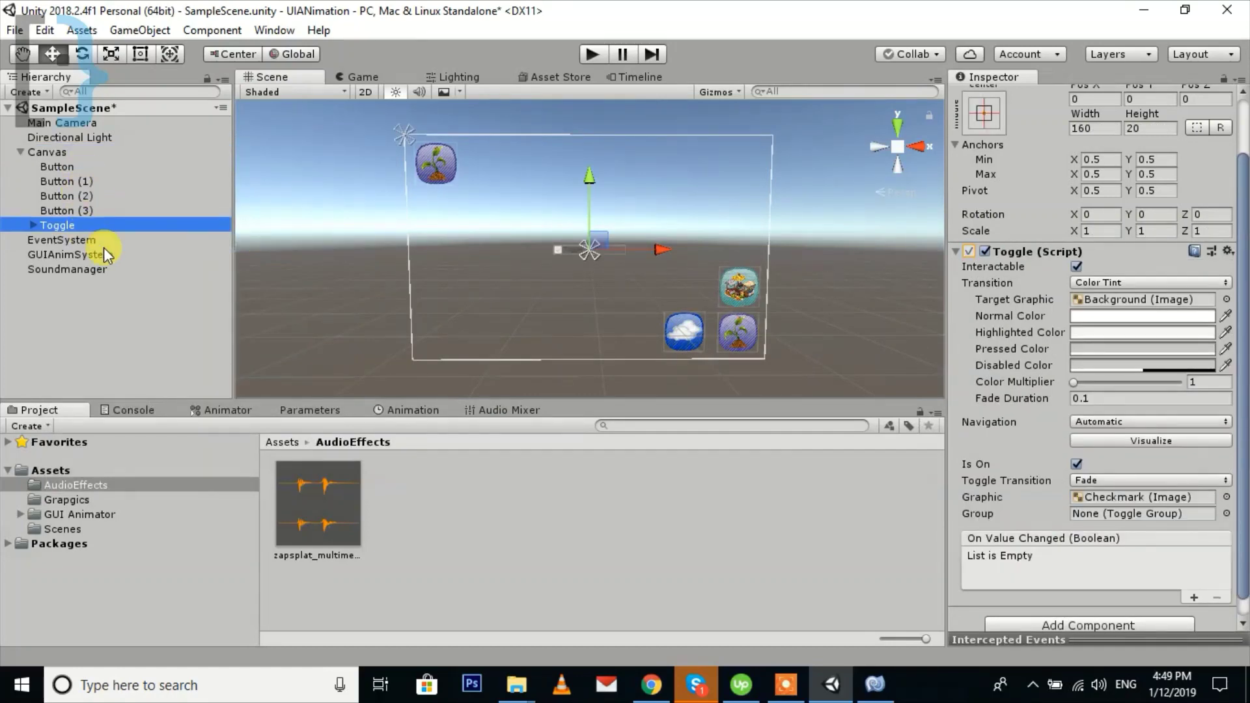
pyautogui.click(31, 224)
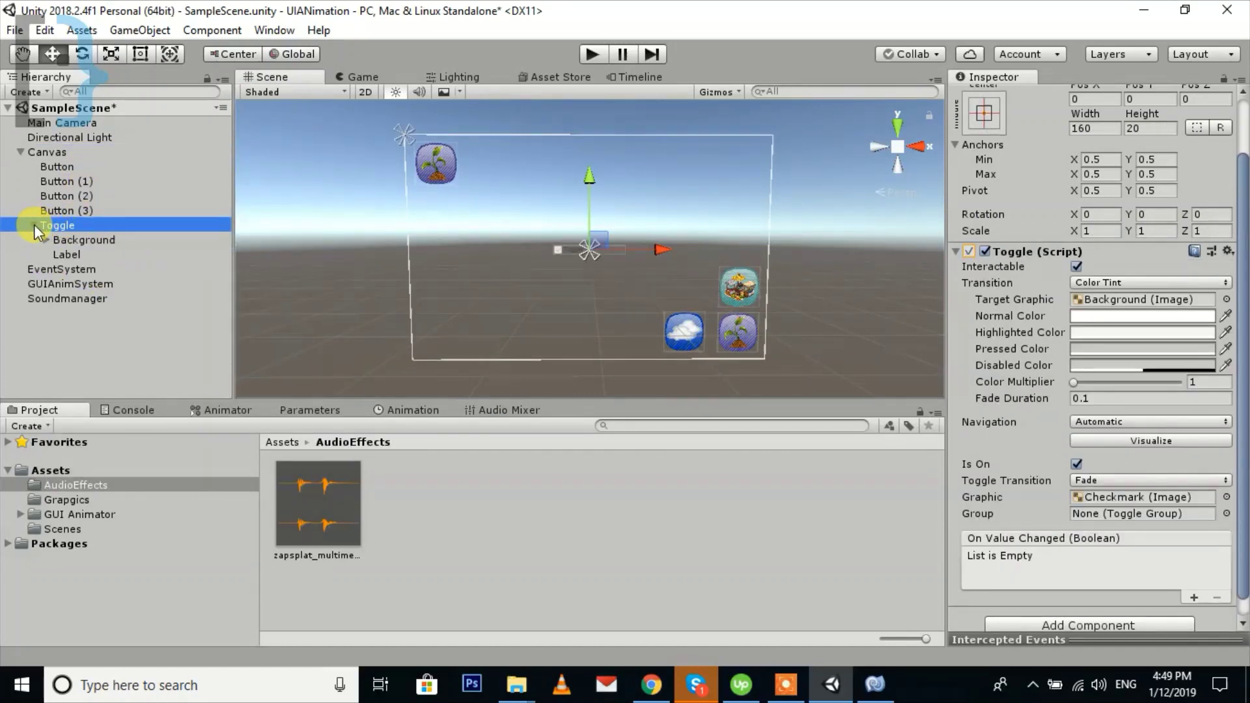
pyautogui.click(32, 224)
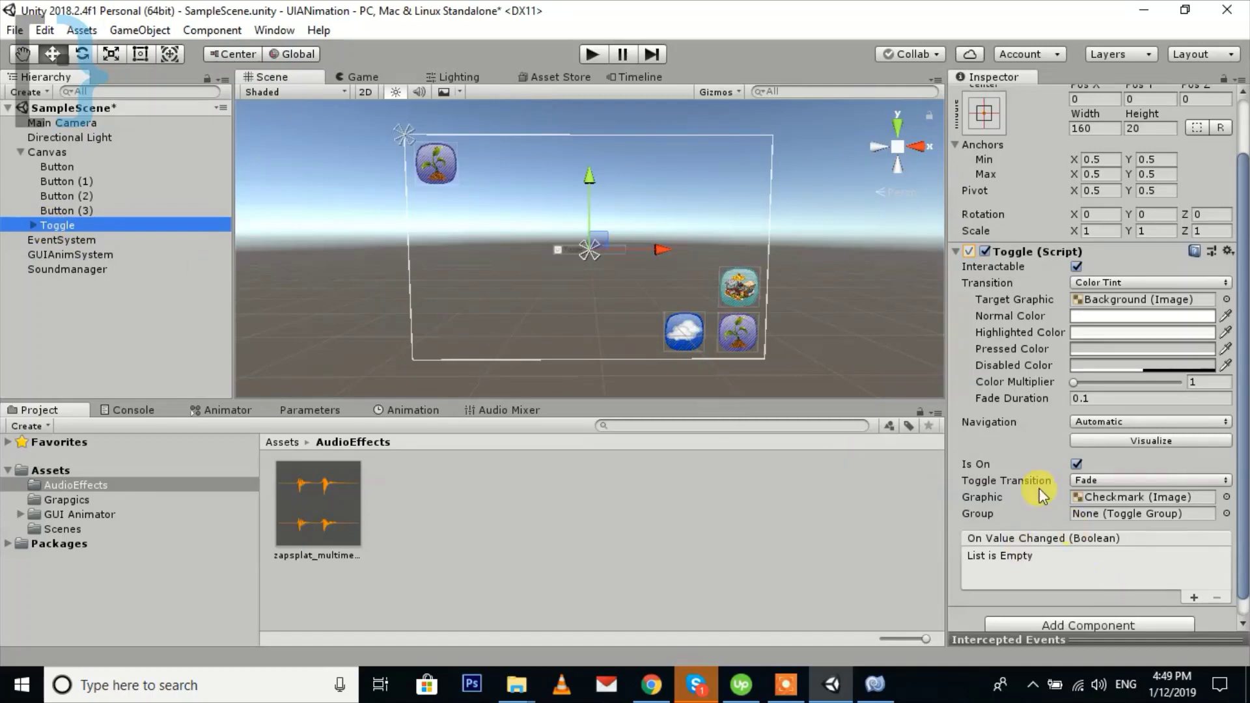
pyautogui.scroll(-1, 1039, 488)
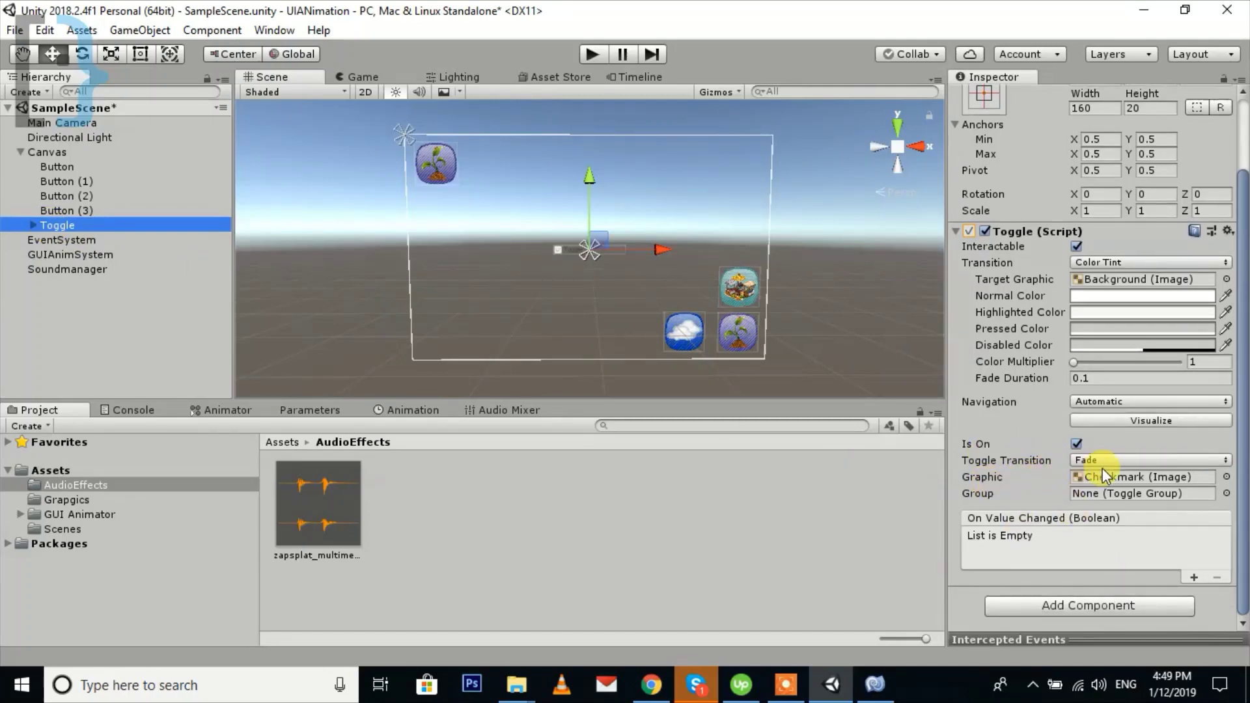